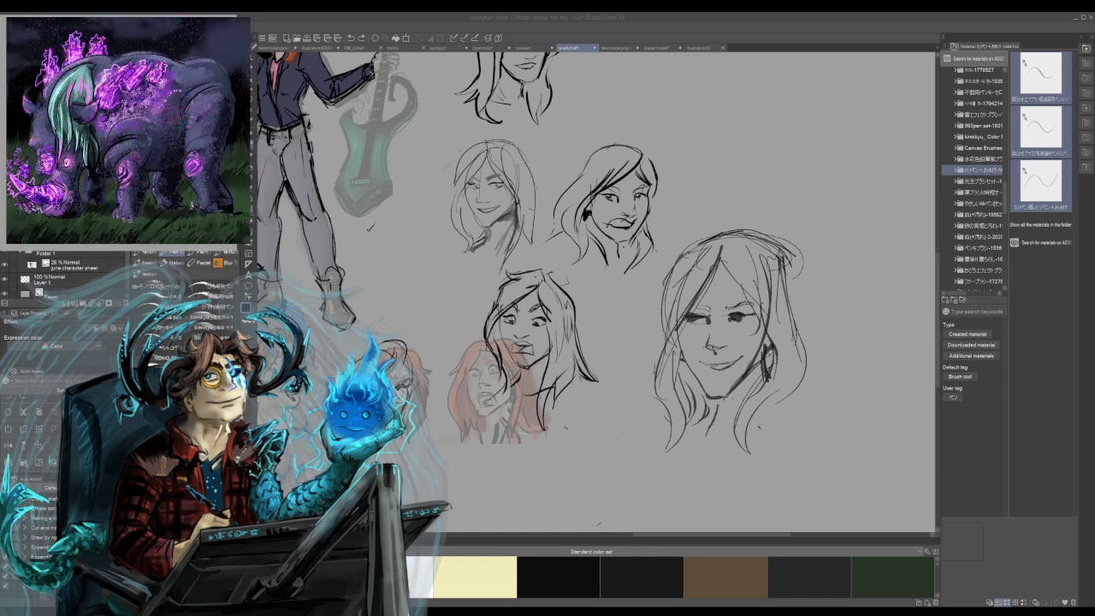
Erase the large smiling head sketch from the character sheet and collapse the material library.
double_click(982, 170)
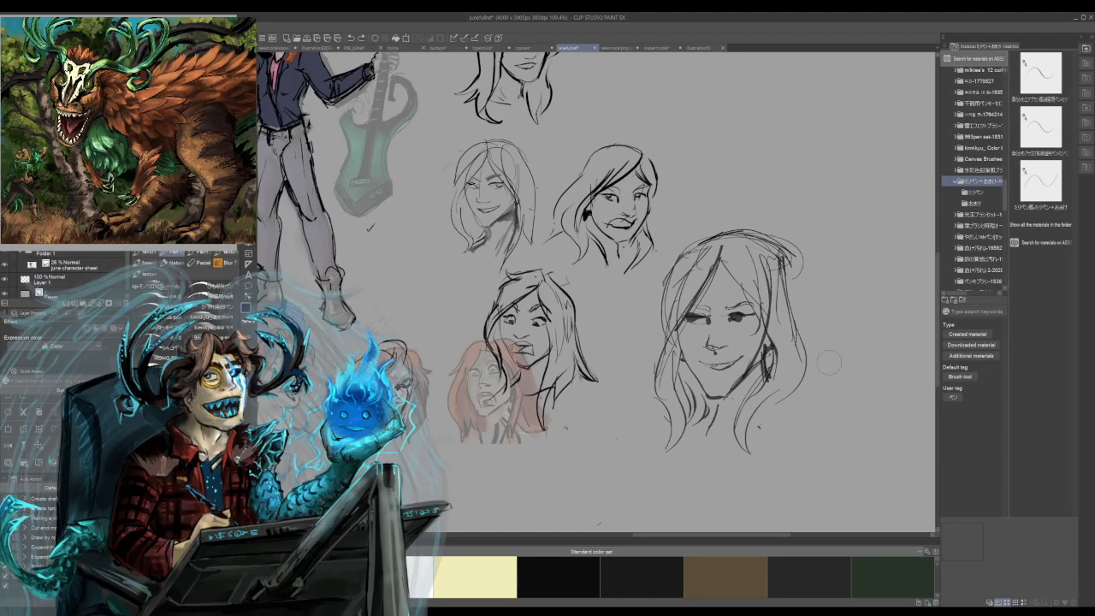
mouse_move(733, 241)
mouse_down()
mouse_move(676, 295)
mouse_move(670, 398)
mouse_move(710, 334)
mouse_move(750, 303)
mouse_move(770, 325)
mouse_move(778, 371)
mouse_move(774, 476)
mouse_up()
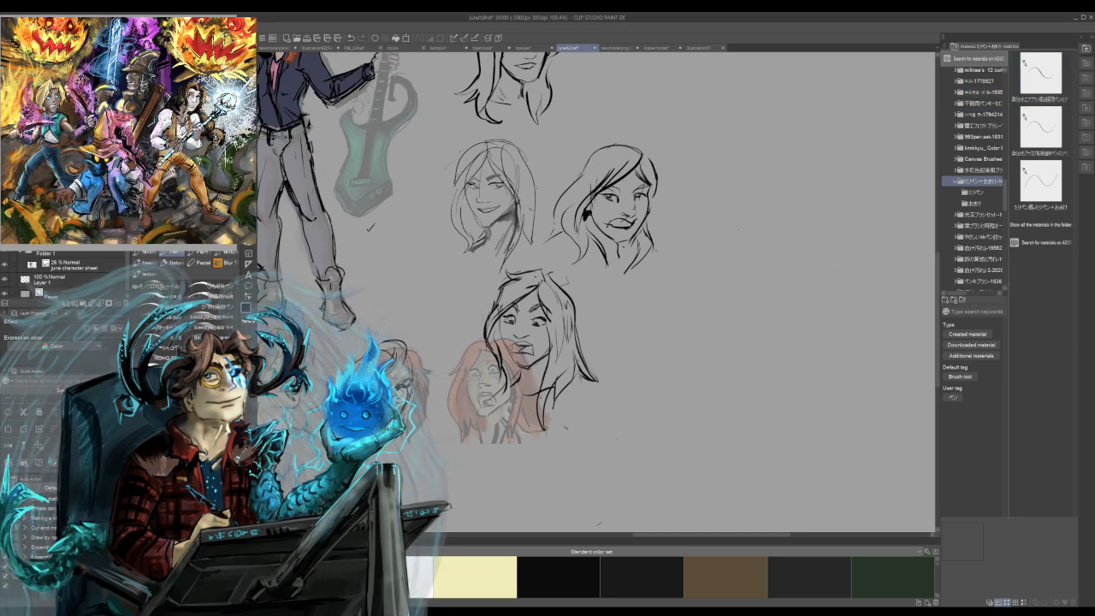
click(1082, 37)
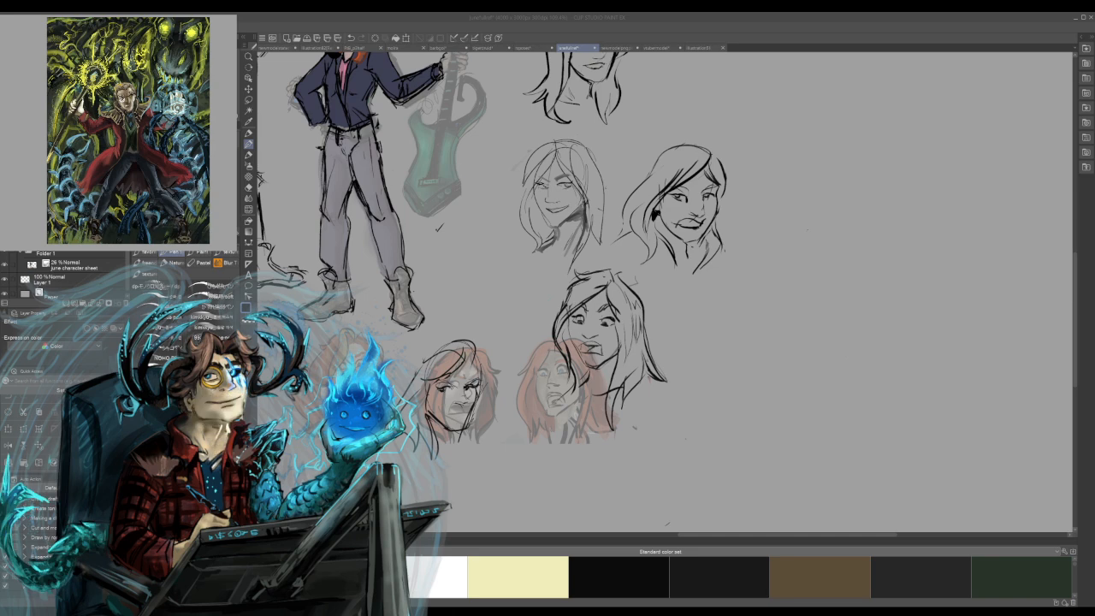
key(alt+Tab)
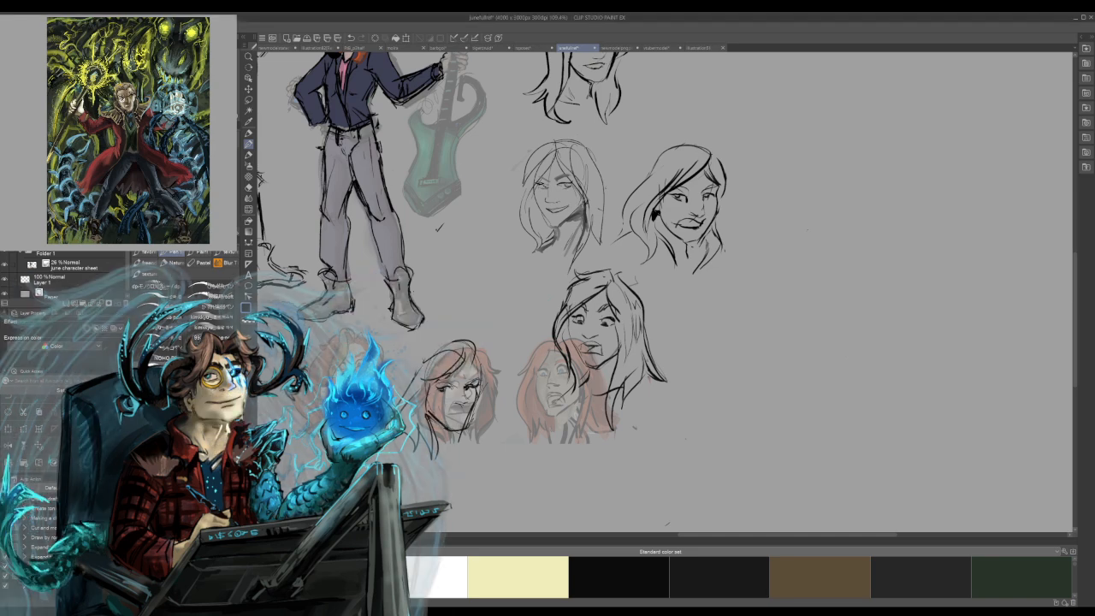
key(ctrl+z)
mouse_move(861, 259)
mouse_down()
mouse_move(839, 352)
mouse_move(768, 389)
mouse_up()
drag(732, 421, 717, 481)
key(ctrl+z)
key(ctrl+z)
key(ctrl+d)
key(p)
mouse_move(887, 201)
mouse_down()
mouse_move(878, 234)
mouse_move(817, 291)
mouse_move(844, 339)
mouse_move(772, 435)
mouse_up()
key(ctrl+z)
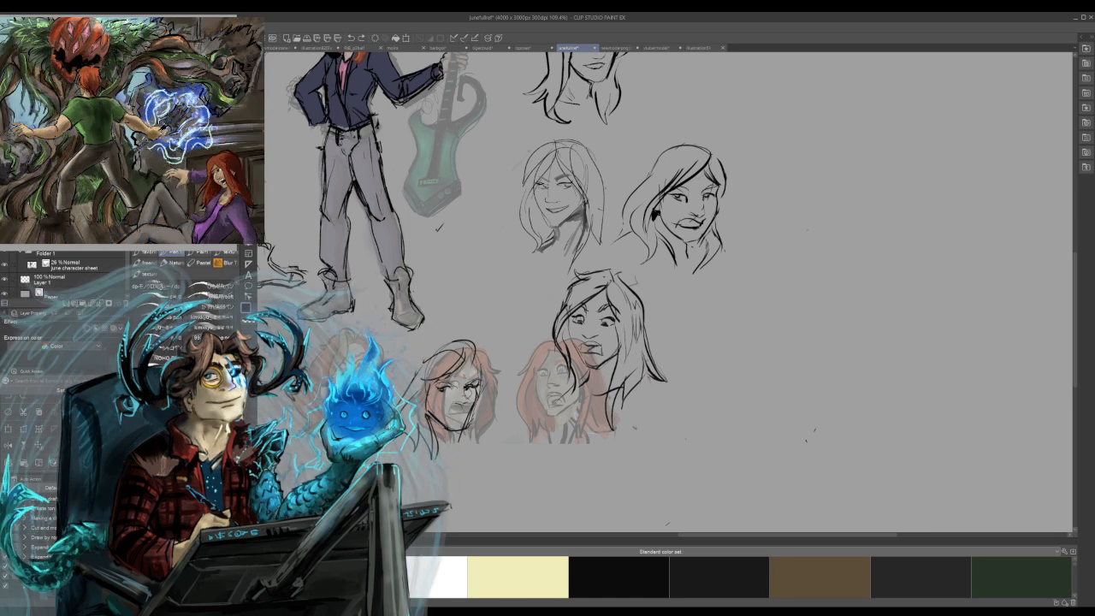
mouse_move(891, 242)
mouse_down()
mouse_move(874, 280)
mouse_move(811, 301)
mouse_up()
mouse_move(795, 318)
mouse_down()
mouse_move(779, 403)
mouse_move(760, 354)
mouse_move(842, 228)
mouse_up()
drag(778, 276, 738, 356)
drag(739, 301, 792, 251)
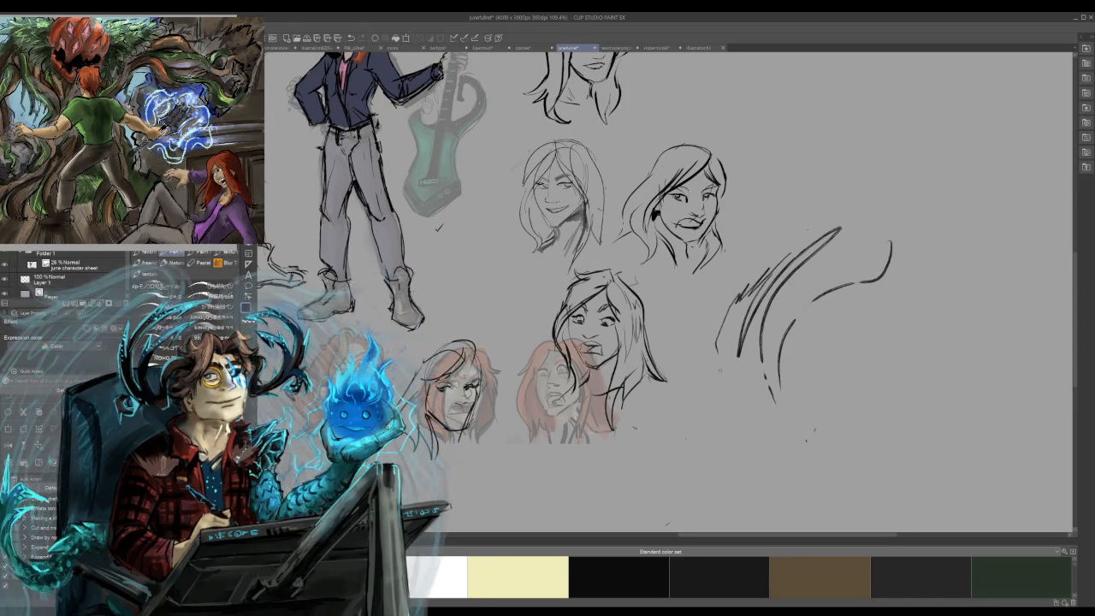
key(ctrl+z)
key(ctrl+z)
key(ctrl+z)
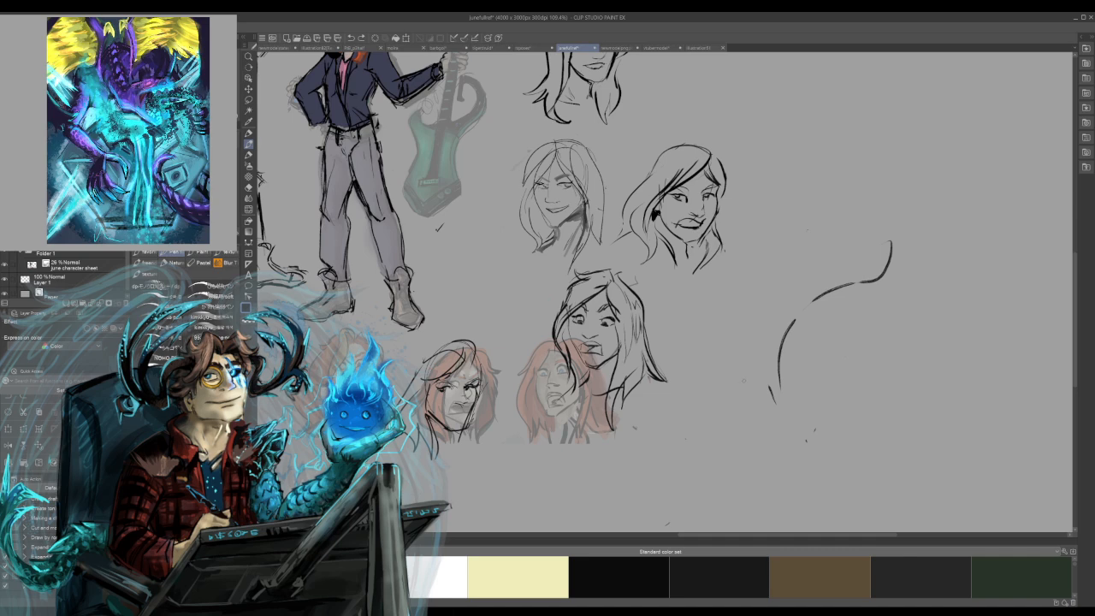
key(ctrl+z)
key(ctrl+z)
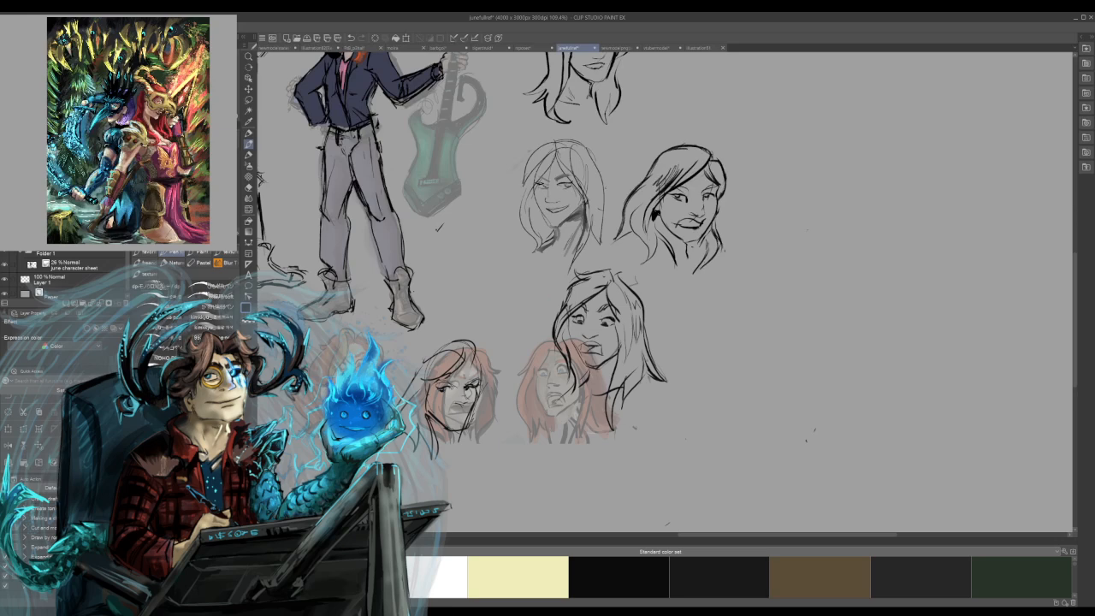
Darken the hair and add neck lines on the upper-right head sketch, and widen the tool palettes.
mouse_move(706, 248)
mouse_down()
mouse_move(701, 262)
mouse_move(676, 261)
mouse_up()
drag(675, 224, 697, 227)
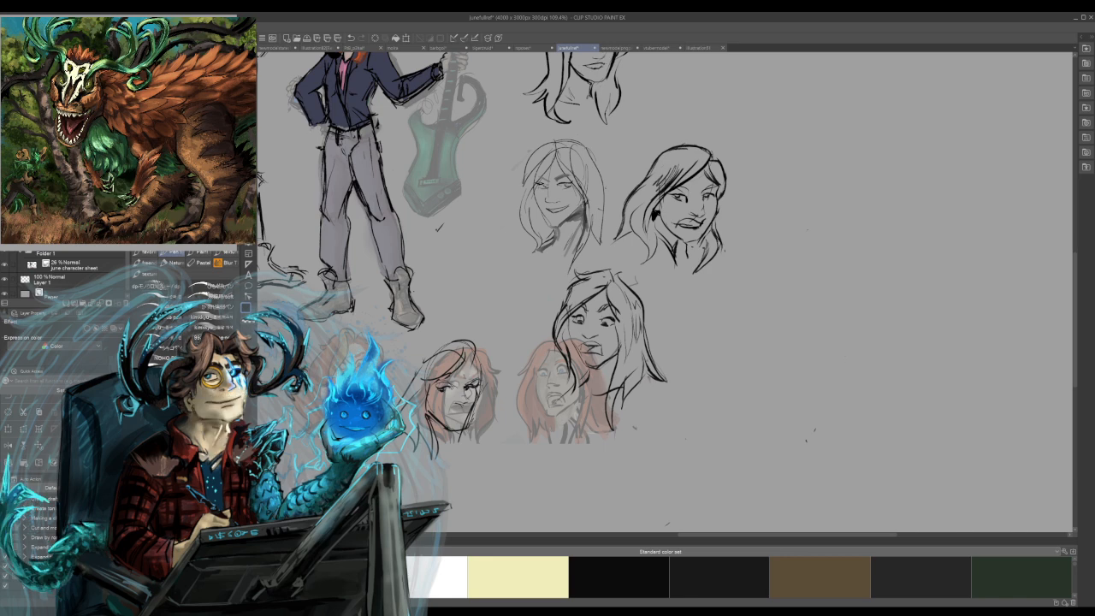
drag(129, 376, 202, 377)
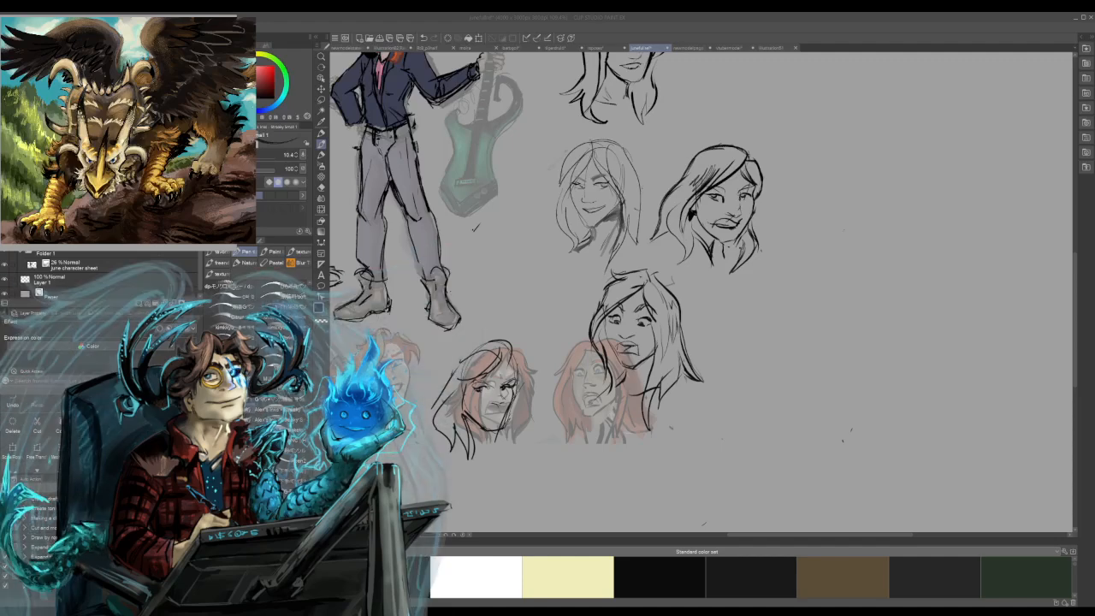
Look through the open illustrations, including the character sheets, the avatar artwork and the tiger druid painting.
key(ctrl+shift+Tab)
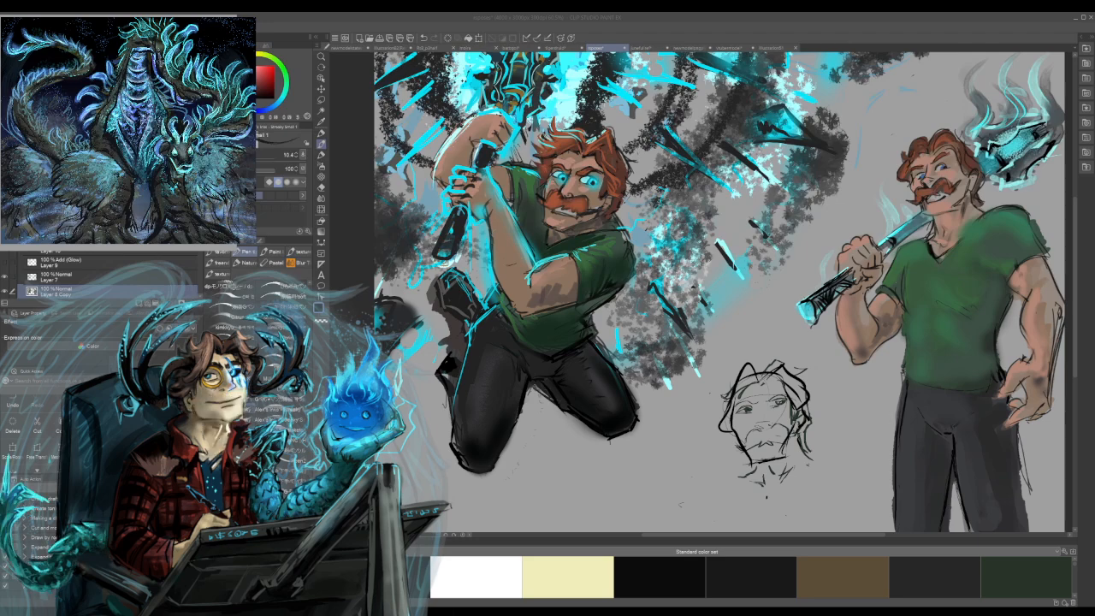
click(466, 48)
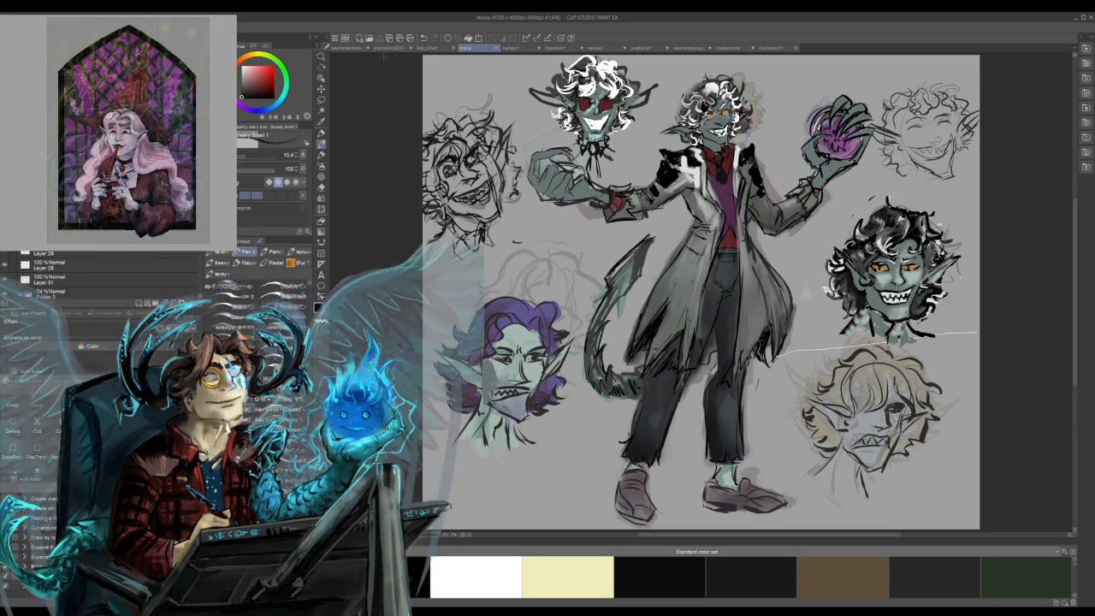
click(347, 48)
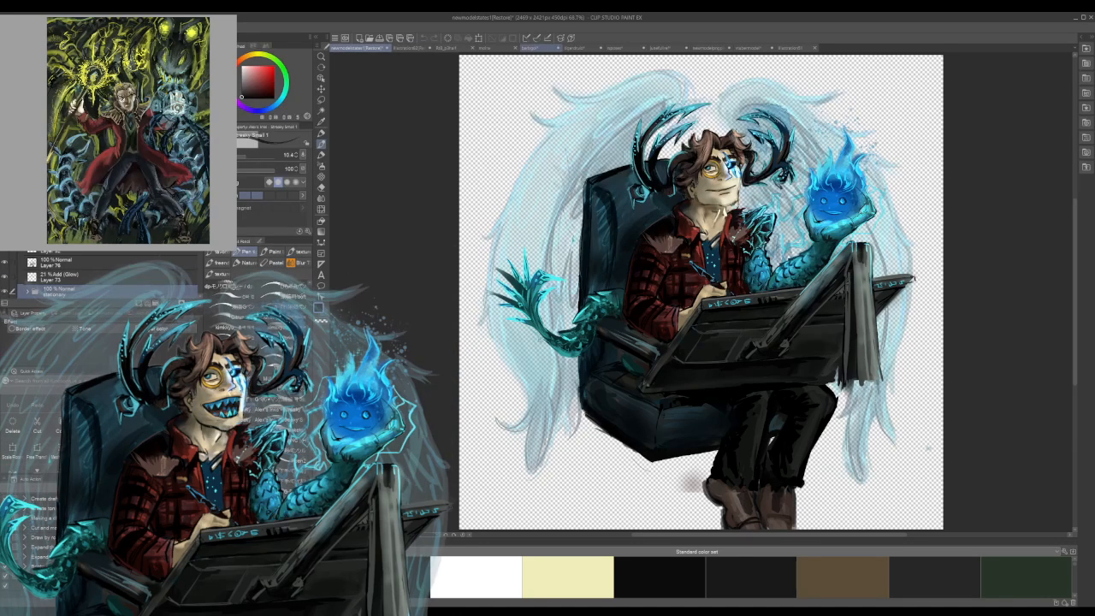
click(566, 48)
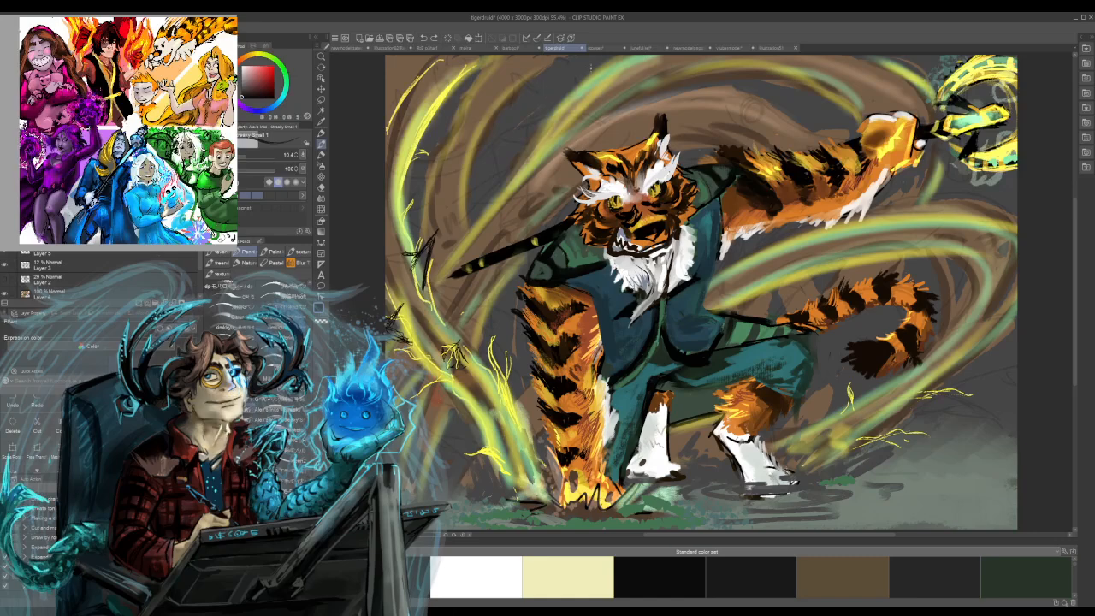
click(650, 48)
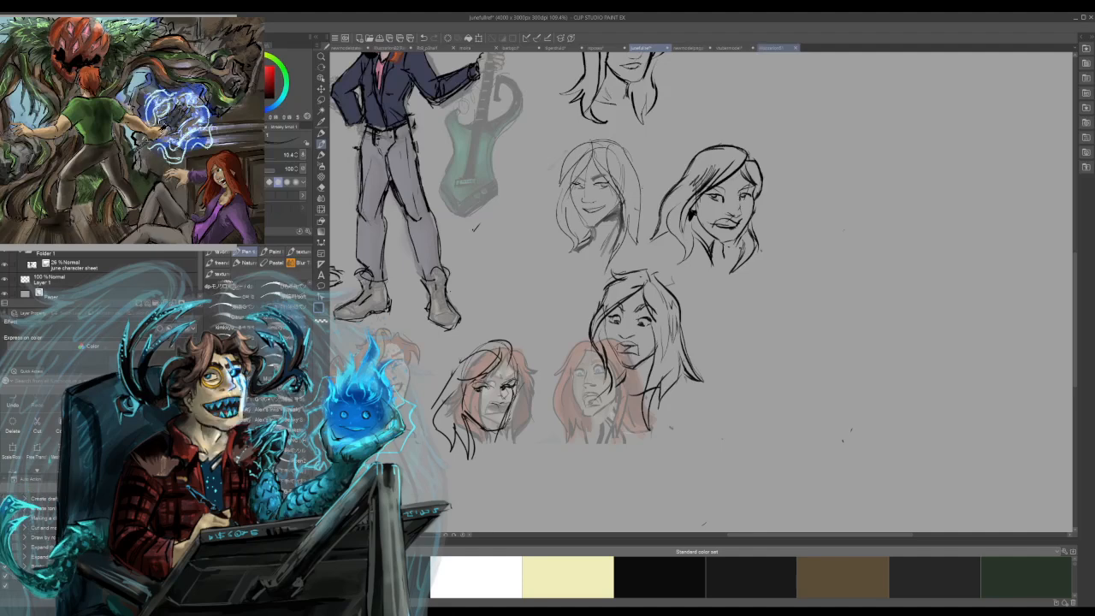
click(564, 48)
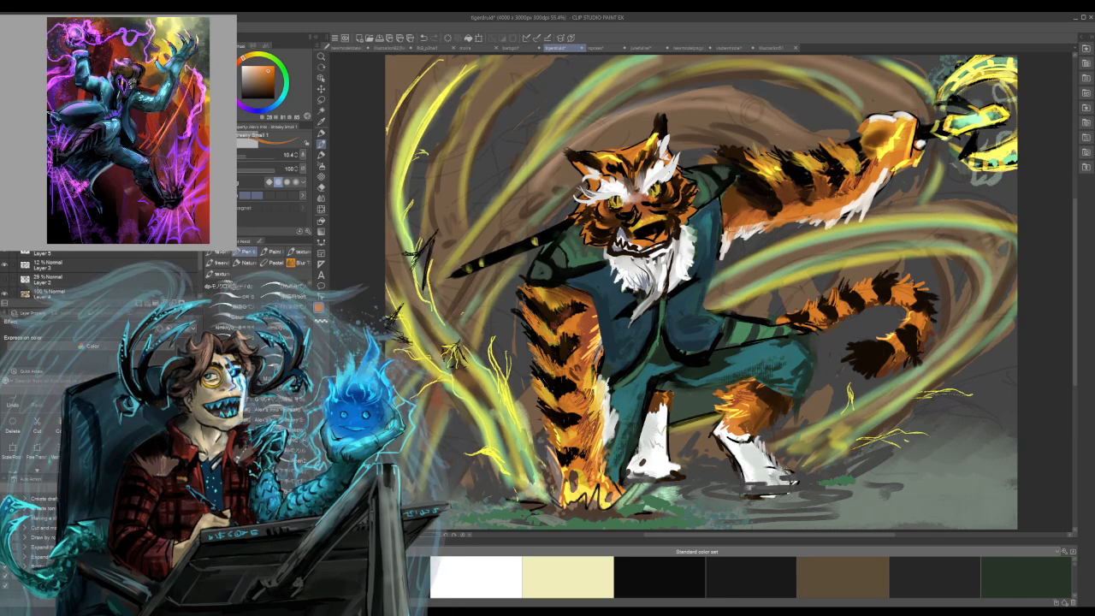
alt+click(637, 327)
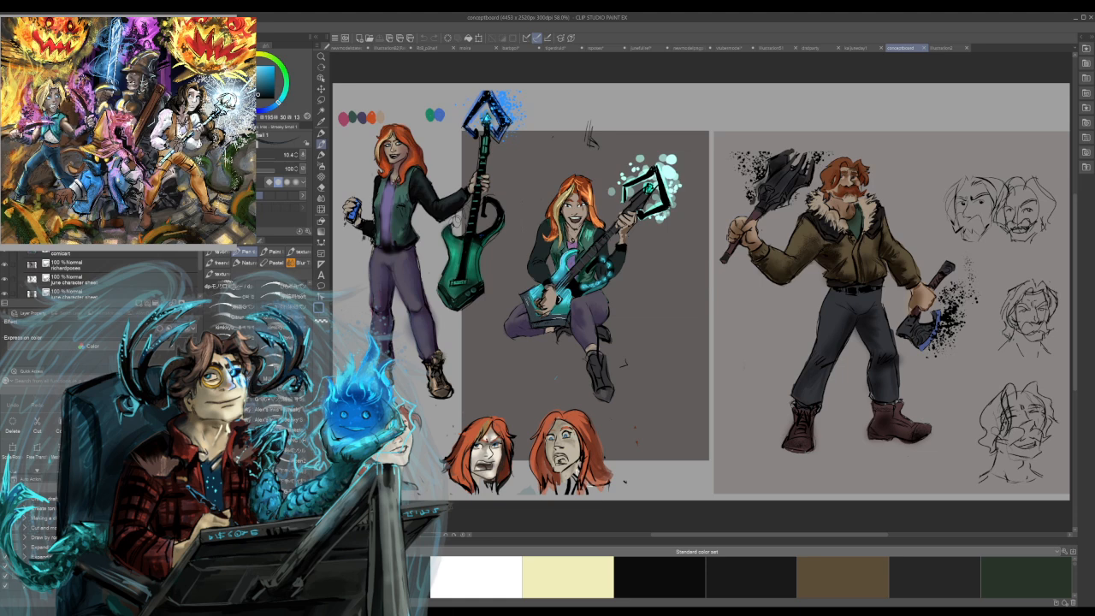
Paste the concept board artwork with the guitarist and the axe wielder into a blank 4000 x 3000 px illustration.
drag(201, 272, 200, 284)
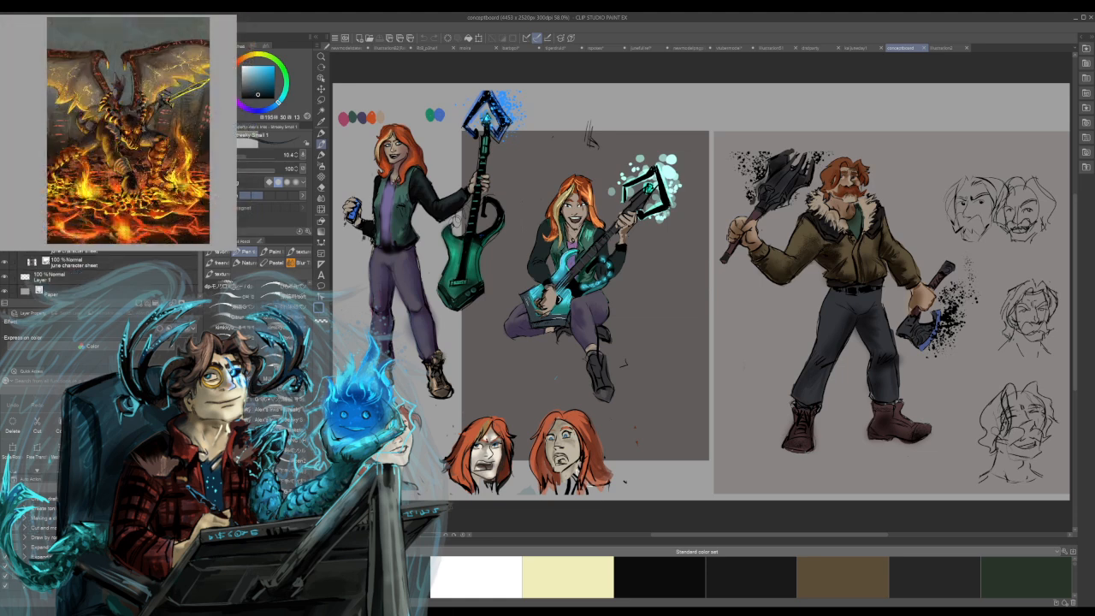
click(85, 234)
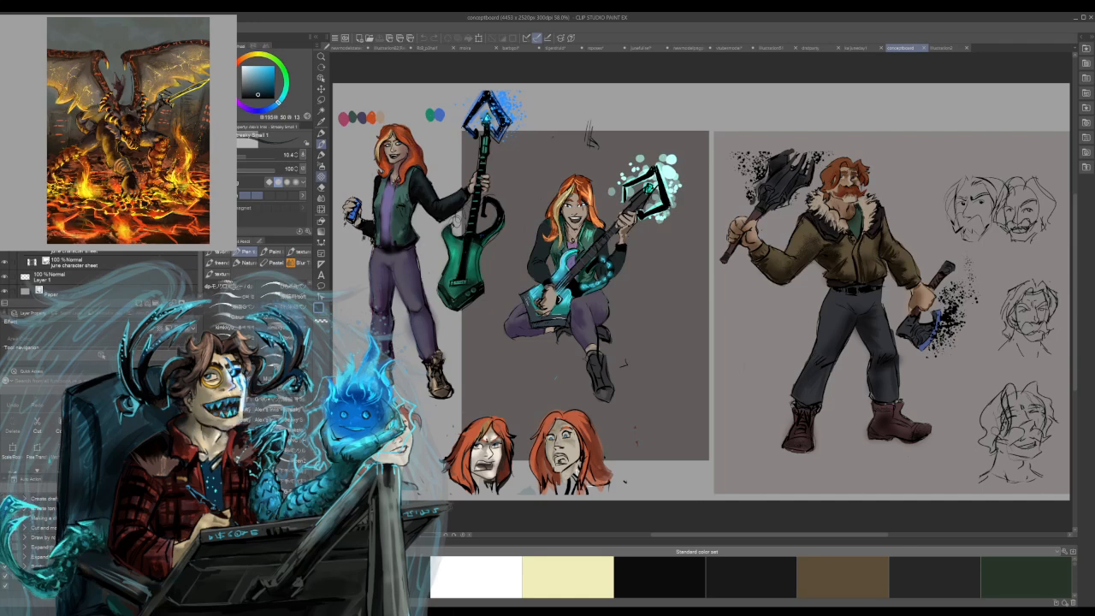
key(ctrl+n)
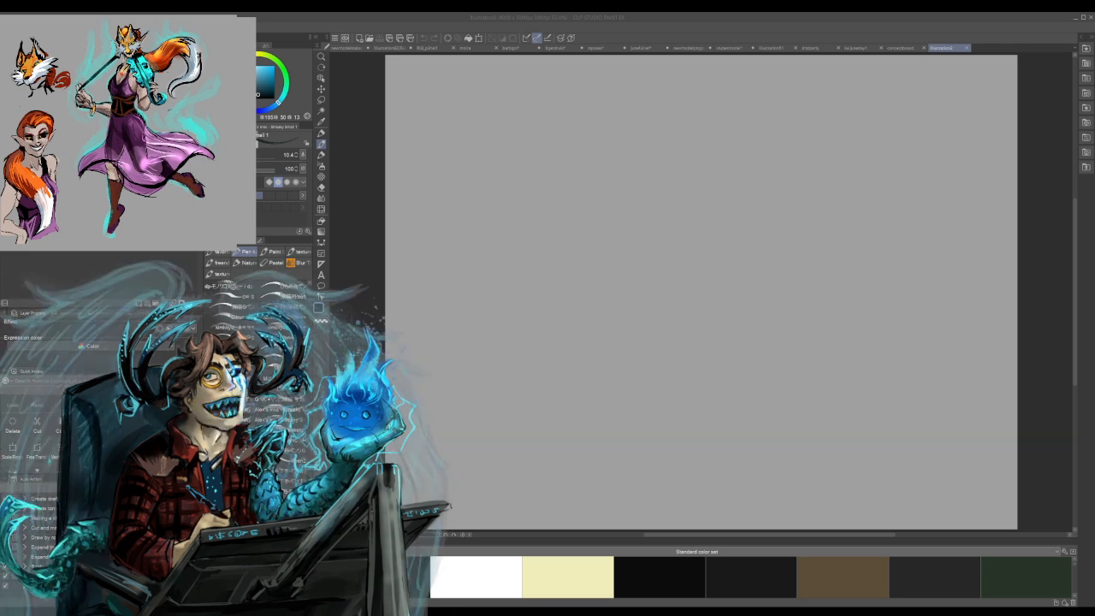
key(ctrl+v)
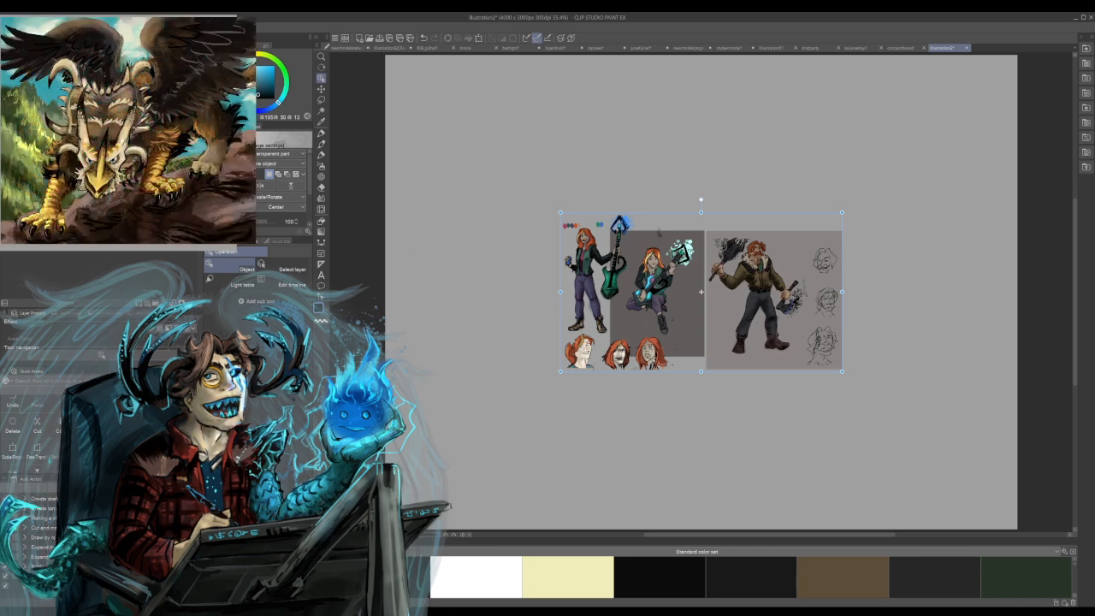
Enlarge the pasted concept board to about double its size and place it across the upper part of the canvas.
drag(560, 212, 352, 94)
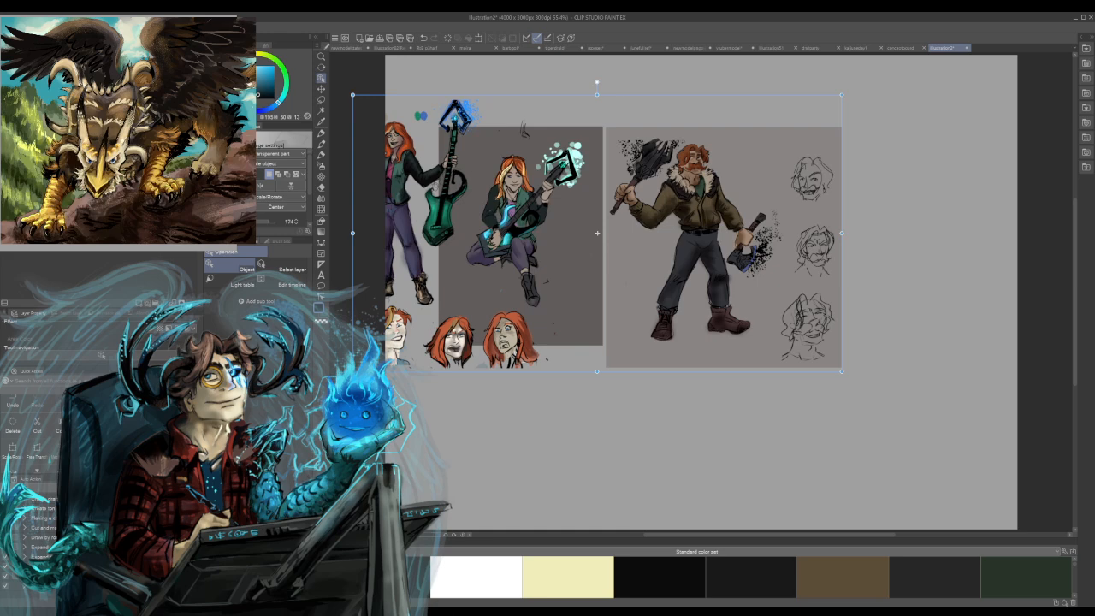
drag(597, 233, 632, 241)
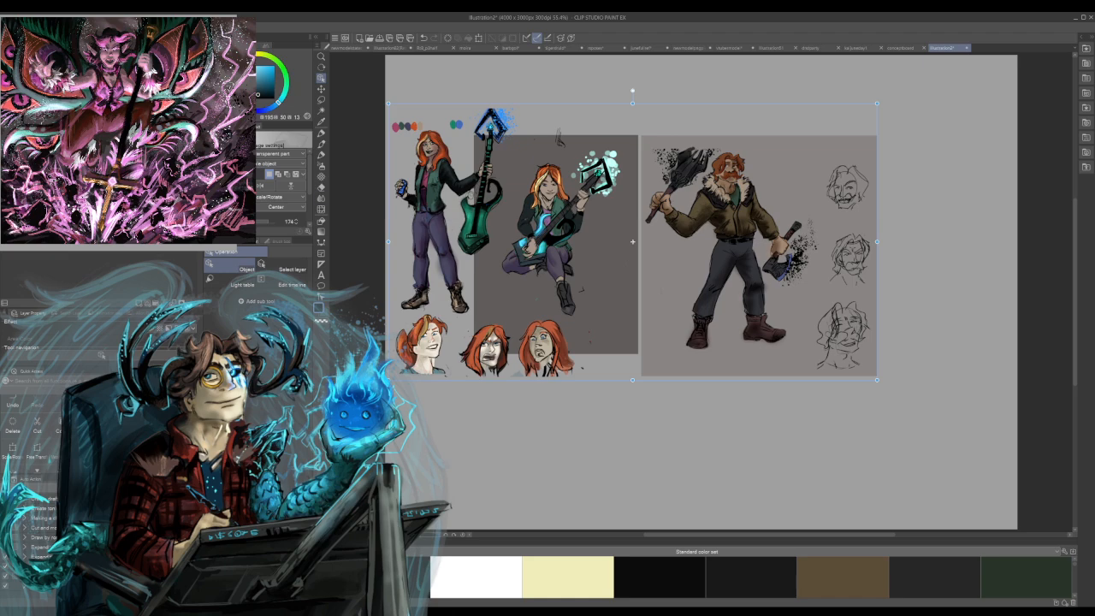
drag(877, 102, 919, 79)
drag(654, 380, 654, 411)
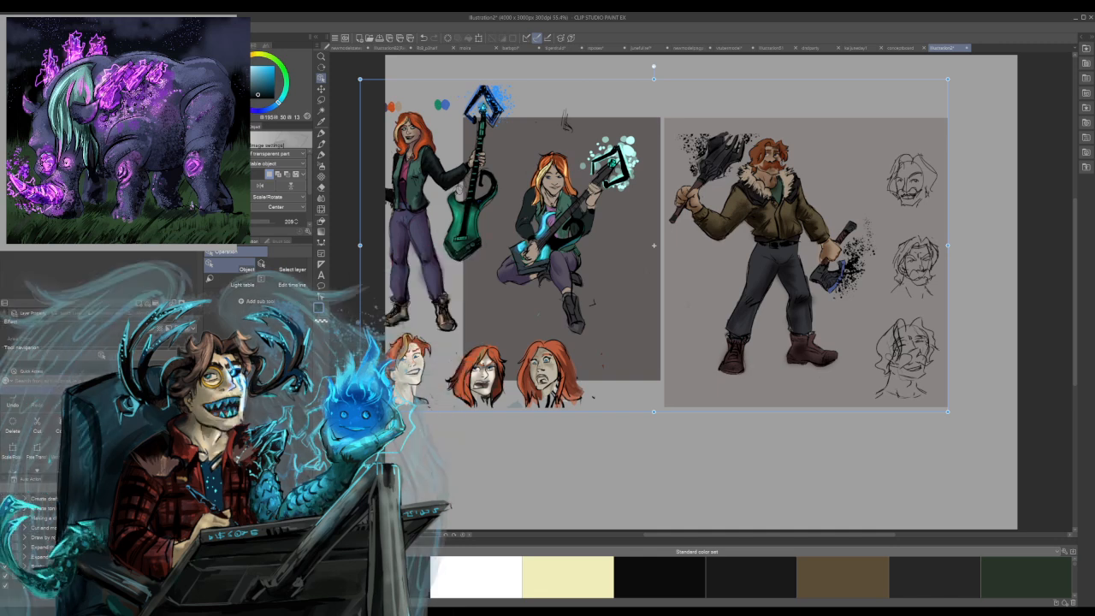
key(Return)
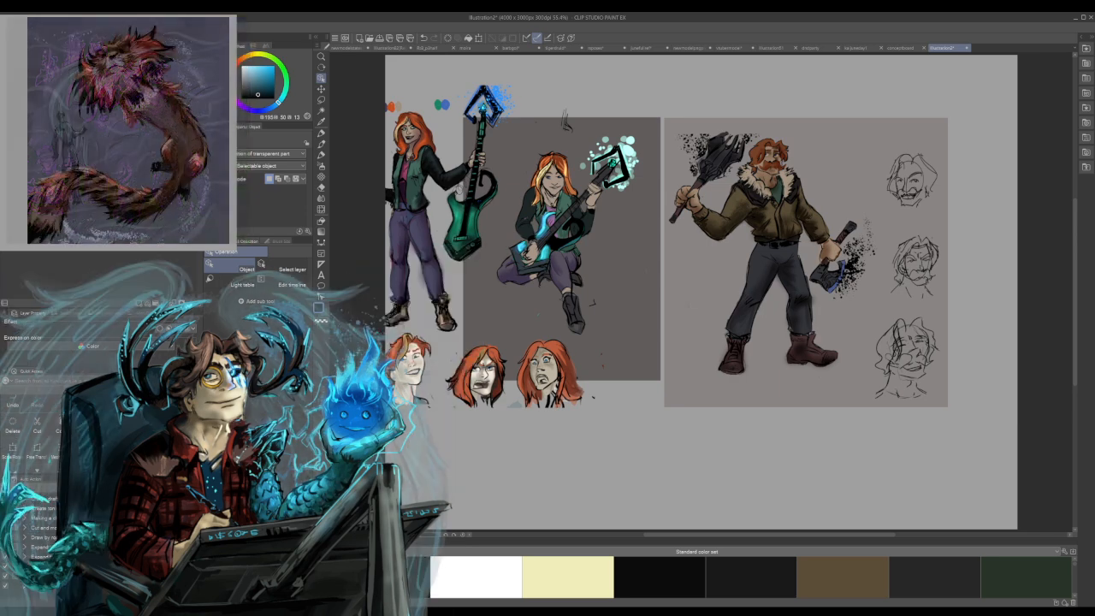
key(ctrl+t)
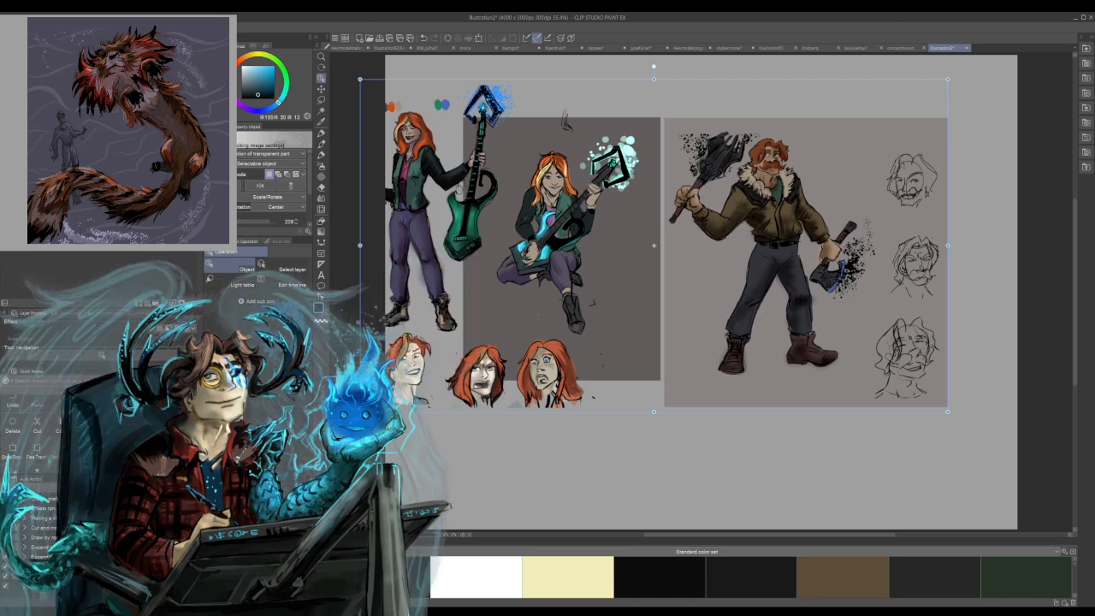
key(ctrl+e)
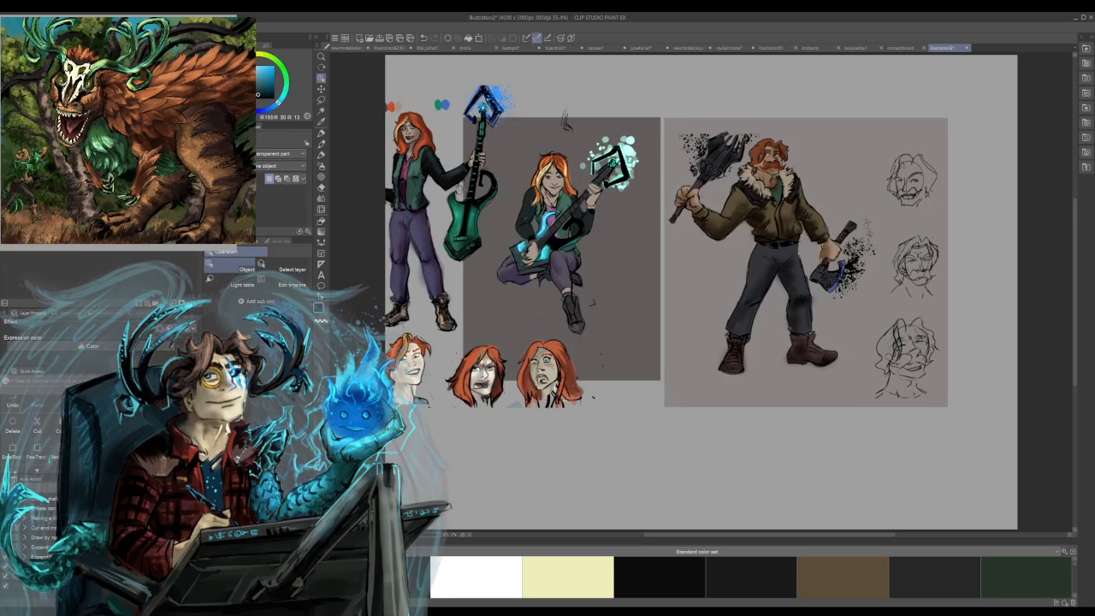
key(ctrl+t)
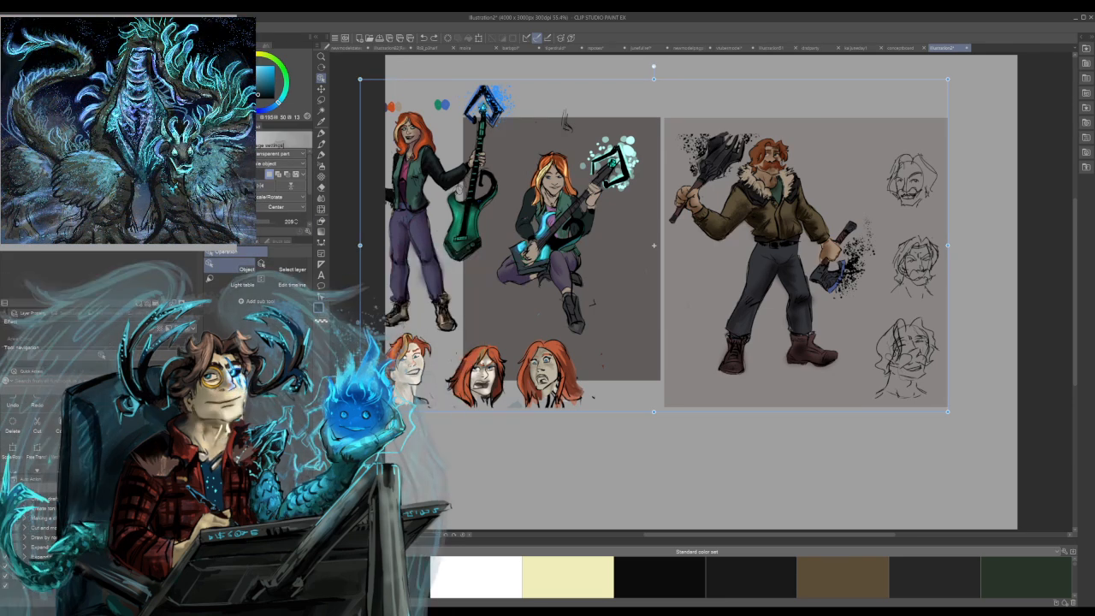
key(Return)
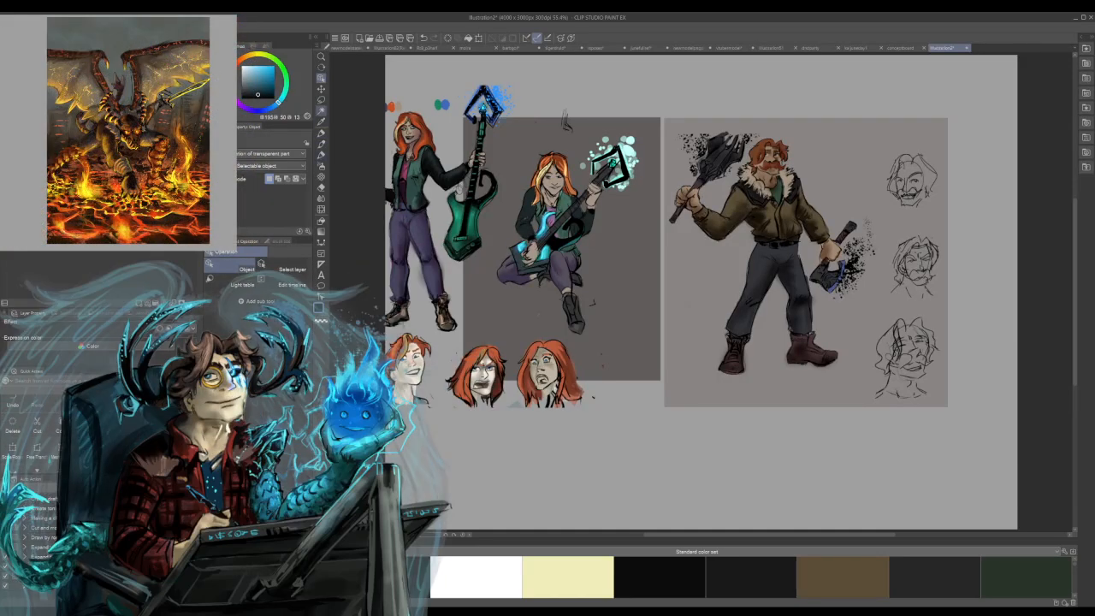
Lasso the two guitarist figures and the red-haired heads, delete them from the pasted concept board, and clear the selection.
click(321, 144)
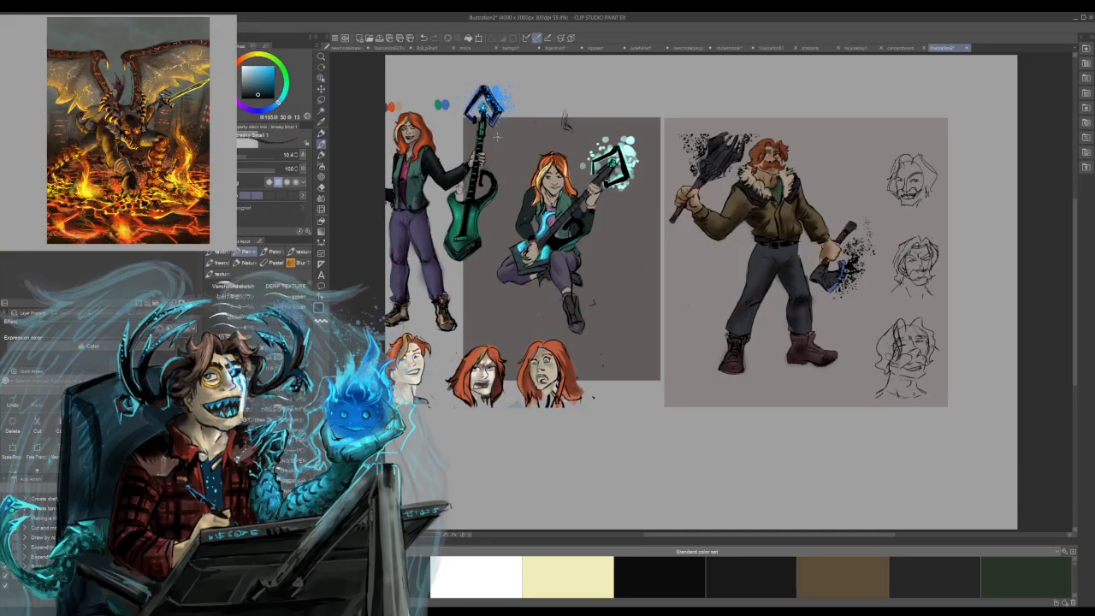
alt+click(563, 93)
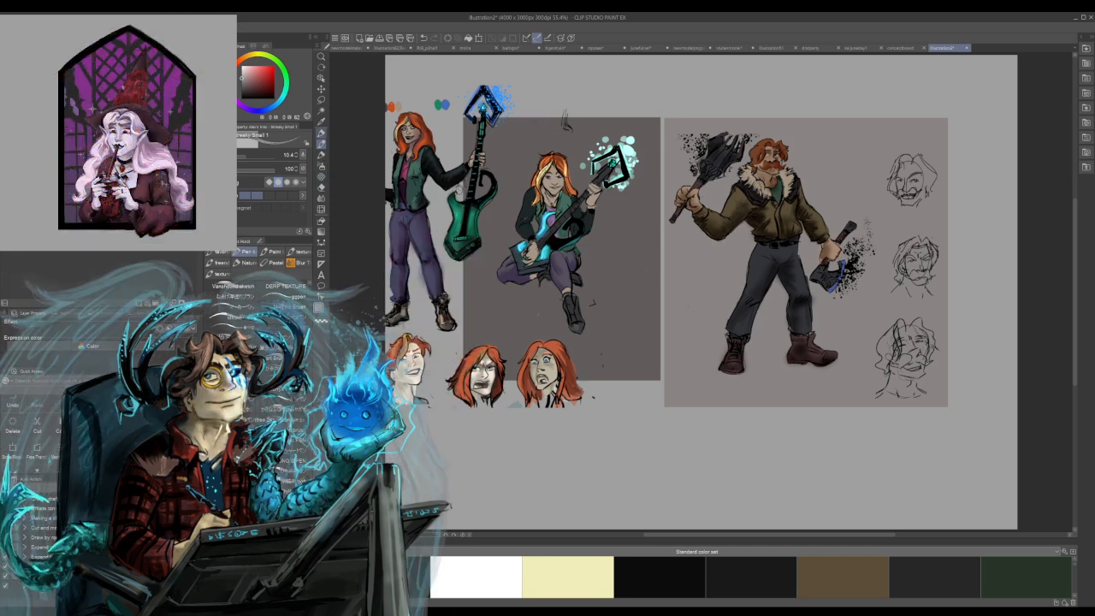
key(m)
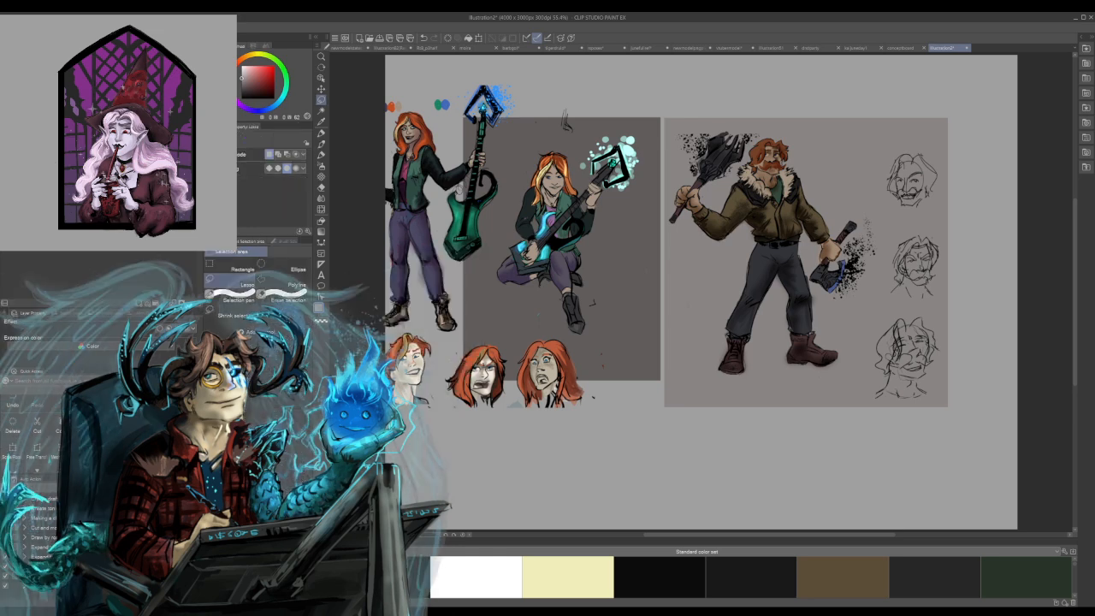
mouse_move(666, 86)
mouse_down()
mouse_move(662, 428)
mouse_move(393, 474)
mouse_move(462, 56)
mouse_up()
drag(689, 88, 697, 90)
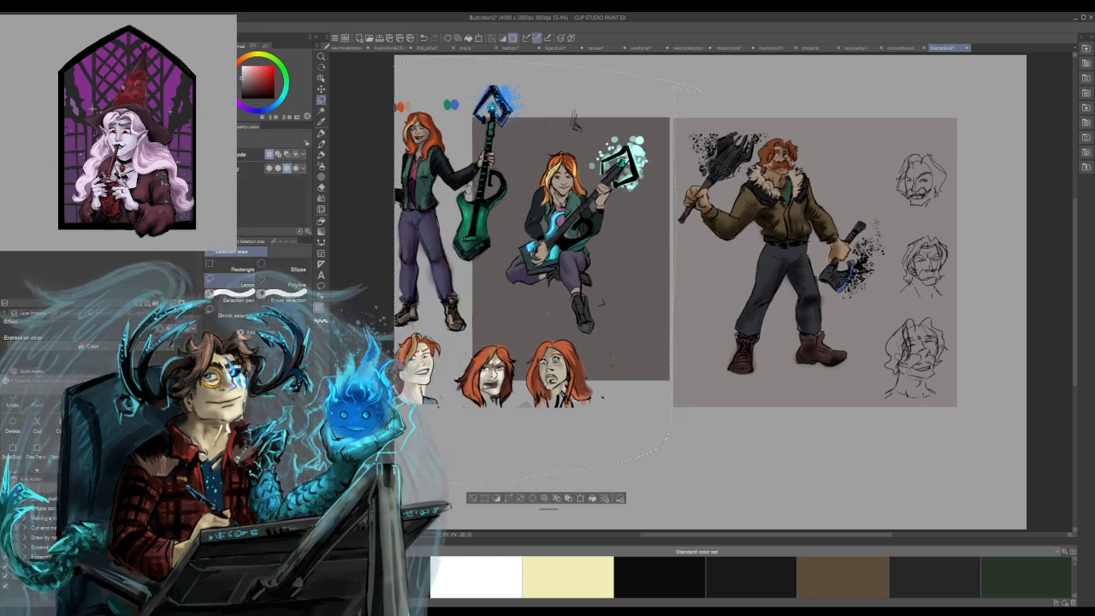
key(Delete)
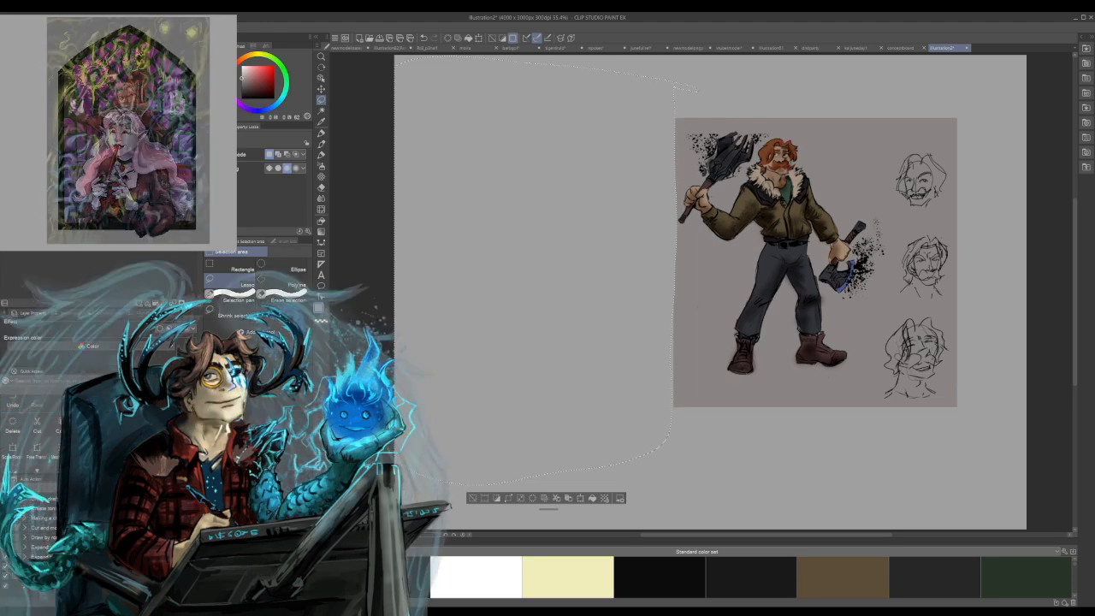
key(ctrl+d)
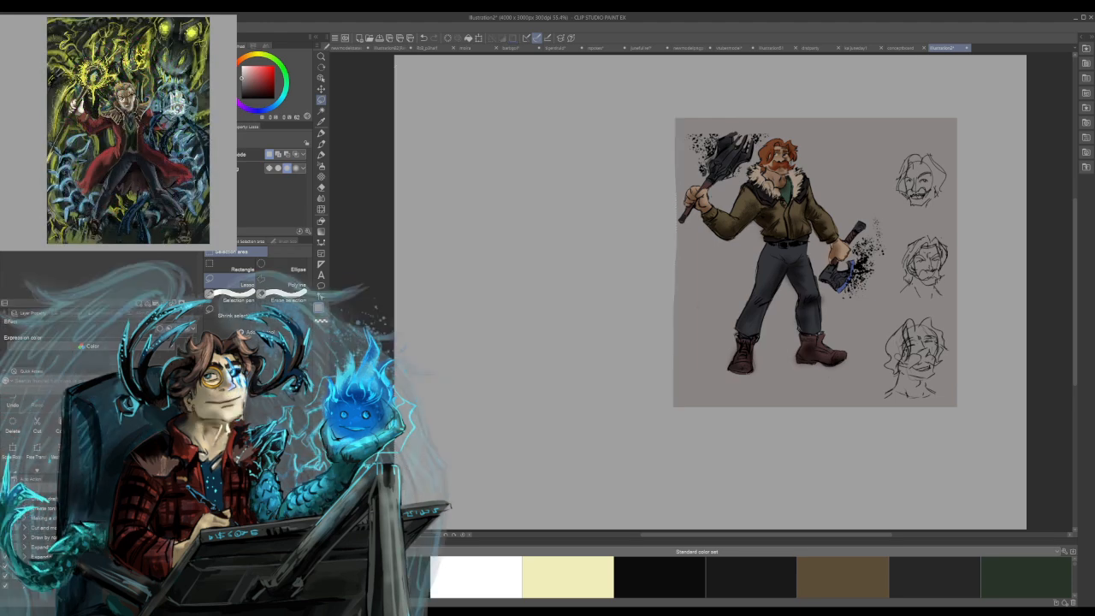
Try a rough pencil gesture of a leaping figure's shoulders, torso, hips, legs and raised arm on the empty area beside the pasted axe wielder.
click(321, 143)
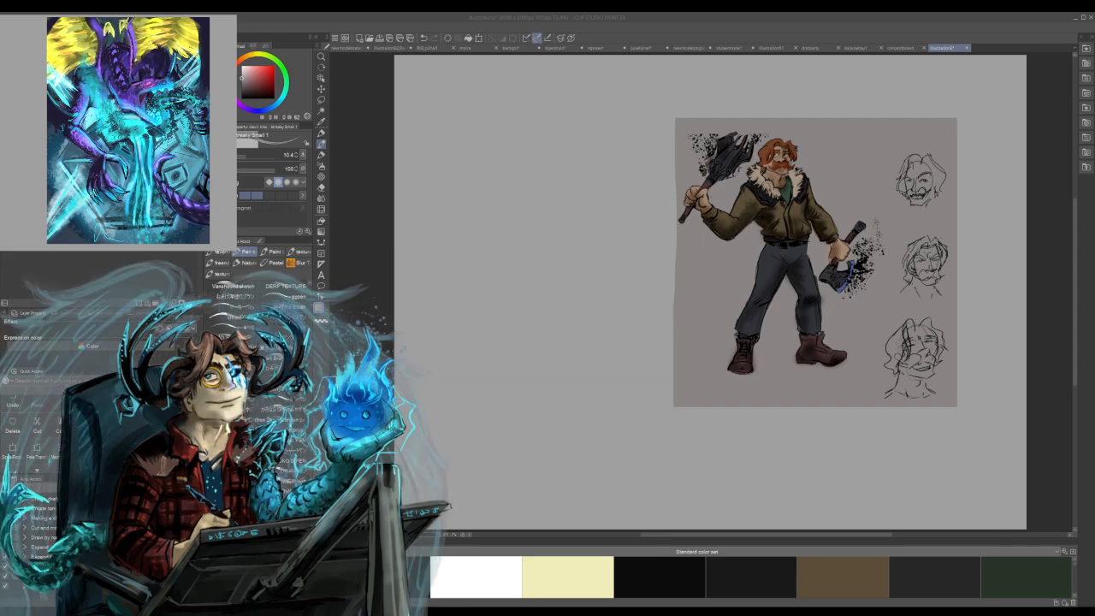
mouse_move(471, 206)
mouse_down()
mouse_move(493, 187)
mouse_move(554, 184)
mouse_move(568, 214)
mouse_up()
mouse_move(493, 287)
mouse_down()
mouse_move(589, 249)
mouse_move(541, 368)
mouse_up()
mouse_move(468, 393)
mouse_down()
mouse_move(596, 335)
mouse_move(598, 323)
mouse_up()
drag(532, 294, 589, 332)
mouse_move(539, 305)
mouse_down()
mouse_move(493, 301)
mouse_move(508, 248)
mouse_move(471, 193)
mouse_move(499, 279)
mouse_up()
drag(469, 205, 516, 262)
drag(579, 203, 554, 251)
mouse_move(493, 213)
mouse_down()
mouse_move(453, 229)
mouse_move(399, 192)
mouse_up()
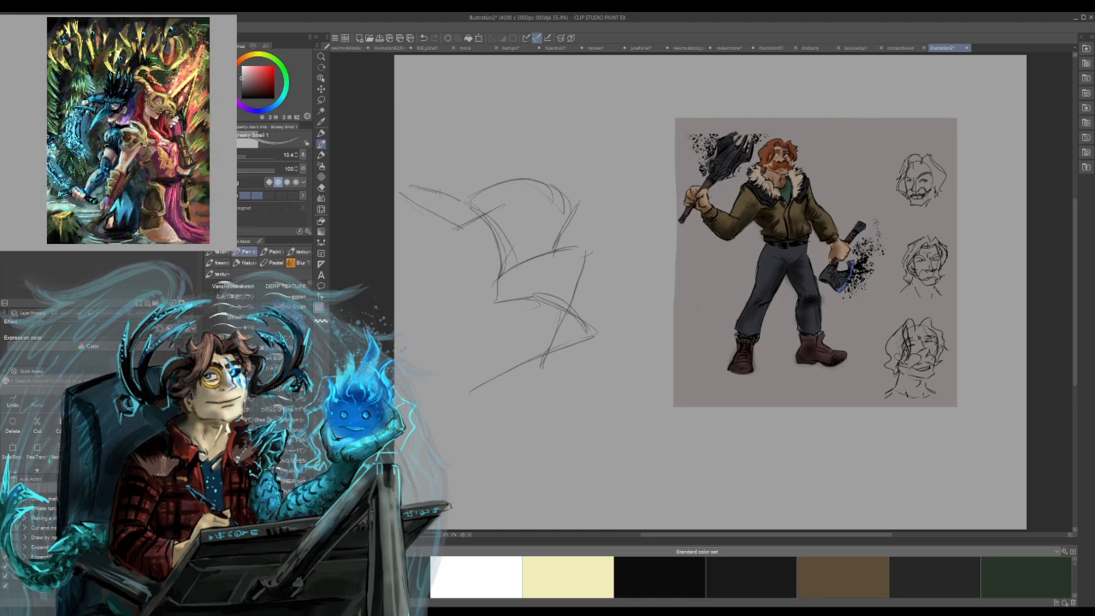
drag(474, 187, 451, 199)
mouse_move(477, 184)
mouse_down()
mouse_move(465, 192)
mouse_move(505, 182)
mouse_move(560, 205)
mouse_up()
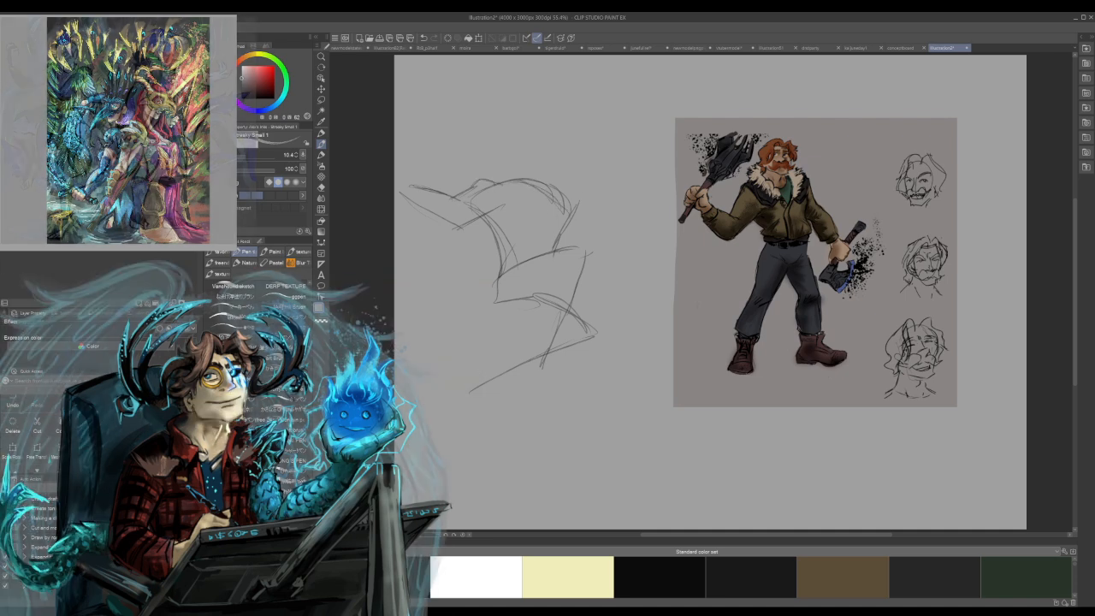
Try adding the far arm and hand, the head and the chest and waist lines to the gesture sketch.
mouse_move(589, 267)
mouse_down()
mouse_move(619, 249)
mouse_move(618, 260)
mouse_move(612, 232)
mouse_up()
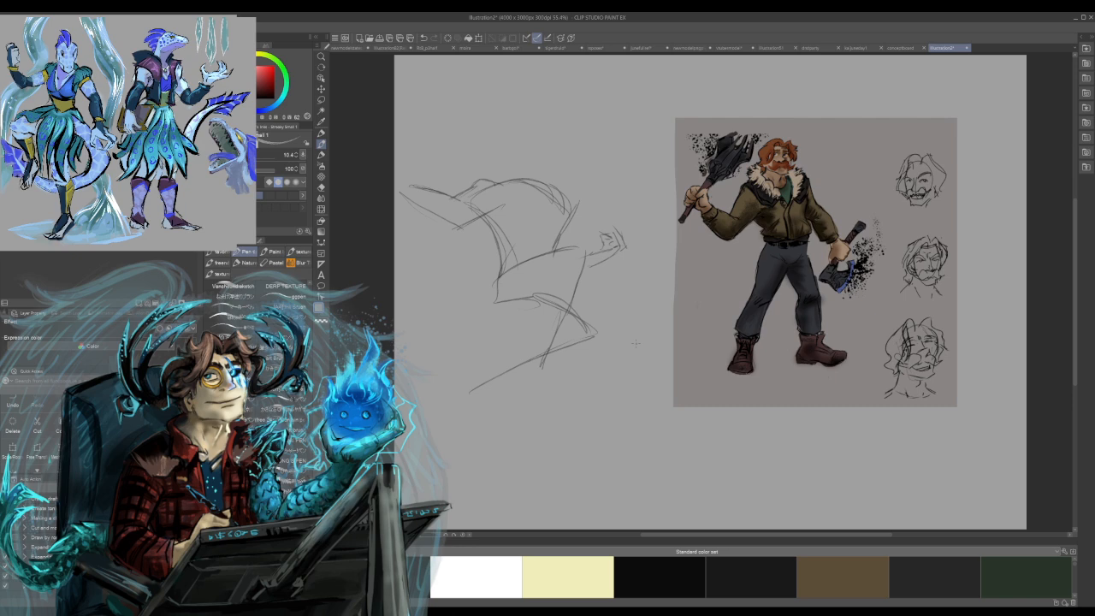
mouse_move(518, 159)
mouse_down()
mouse_move(549, 178)
mouse_move(505, 181)
mouse_up()
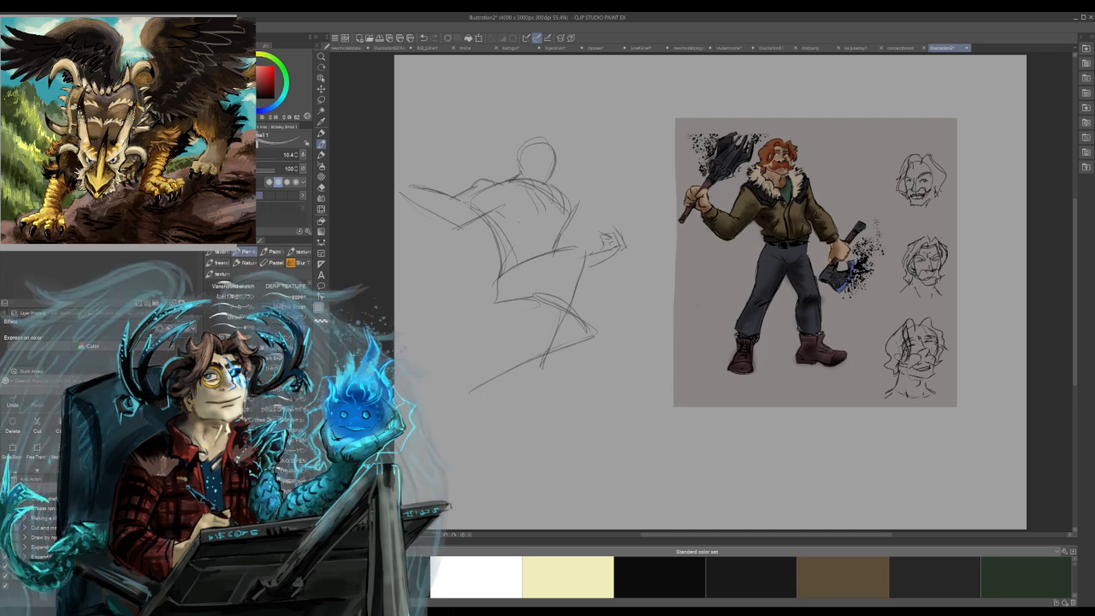
drag(565, 210, 559, 228)
mouse_move(501, 263)
mouse_down()
mouse_move(534, 255)
mouse_move(502, 262)
mouse_move(502, 244)
mouse_up()
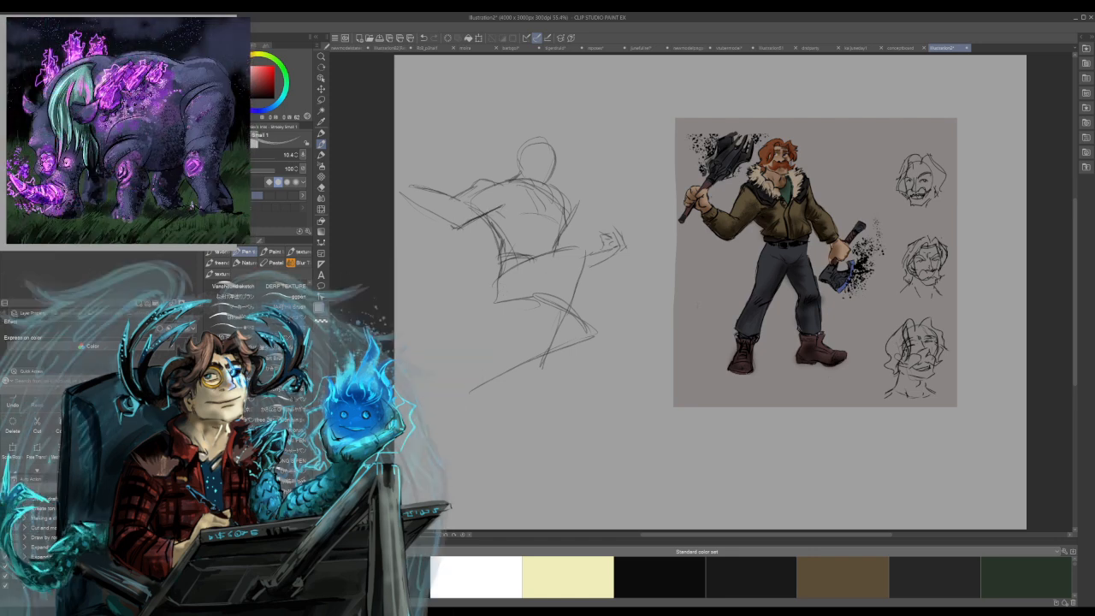
drag(477, 200, 466, 218)
key(ctrl+z)
drag(488, 191, 462, 205)
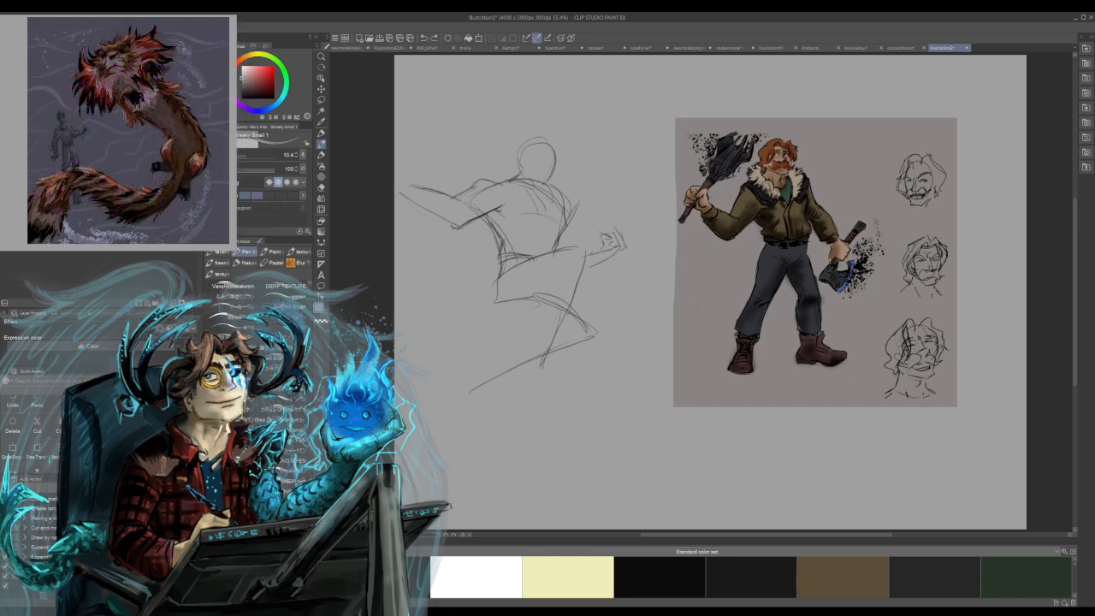
Undo every stroke of the gesture sketch back to the empty canvas beside the pasted artwork.
key(ctrl+z)
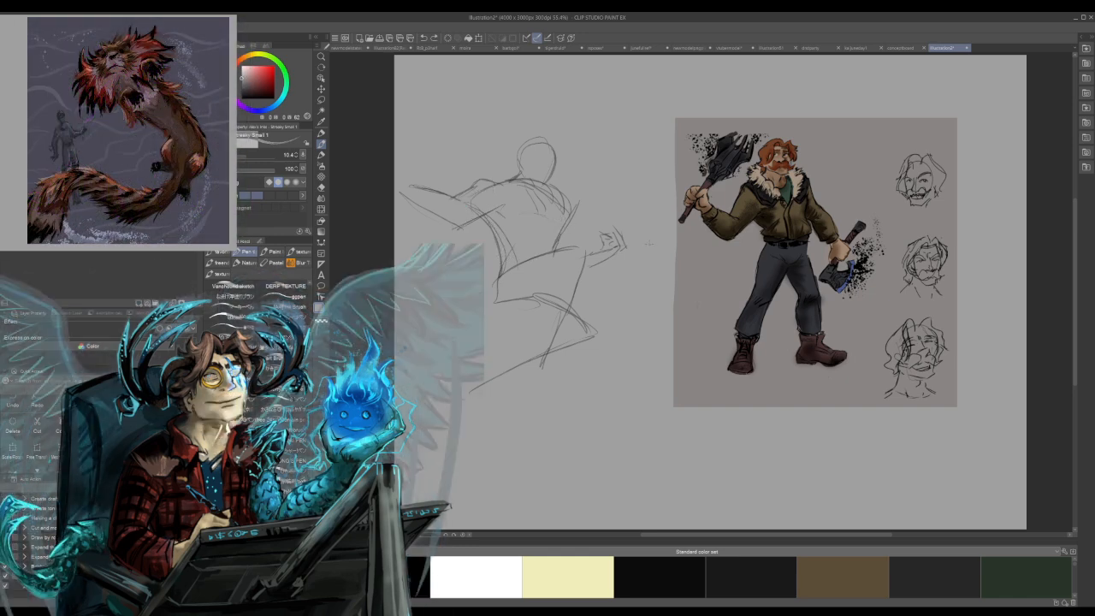
key(ctrl+z)
key(ctrl+z)
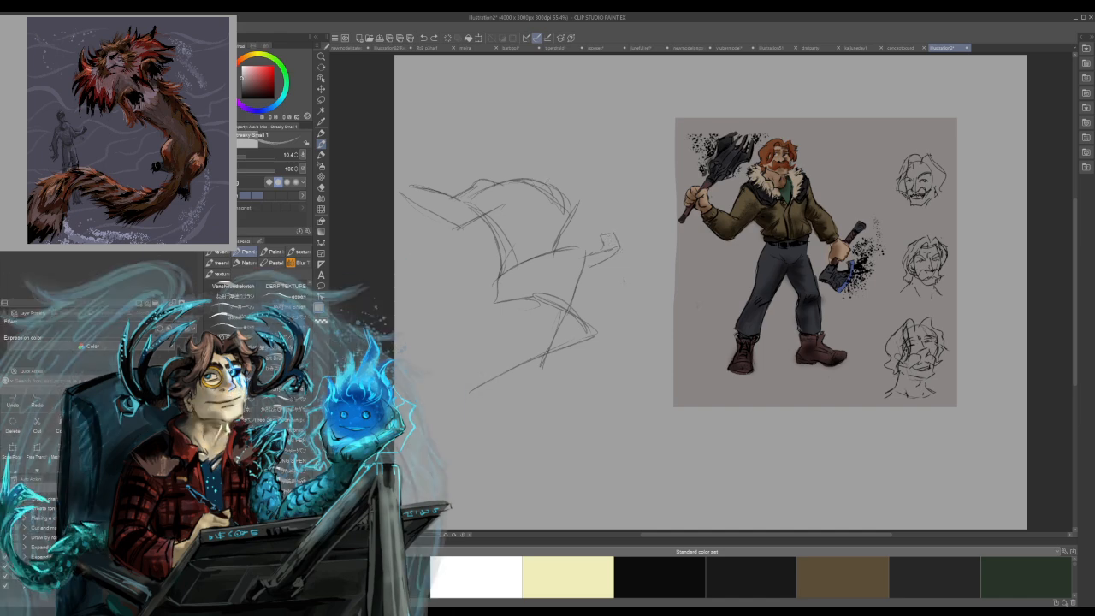
key(ctrl+z)
key(ctrl+z)
key(ctrl+z)
key(ctrl+z)
key(ctrl+z)
key(ctrl+z)
key(ctrl+z)
key(ctrl+z)
key(ctrl+z)
key(ctrl+z)
key(ctrl+z)
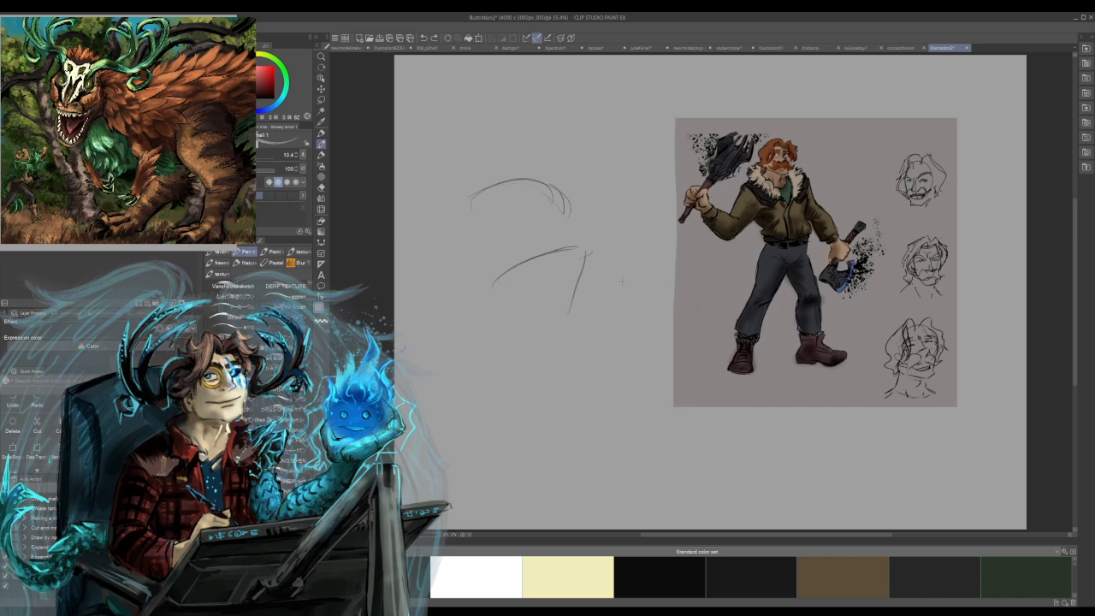
key(ctrl+z)
key(ctrl+z)
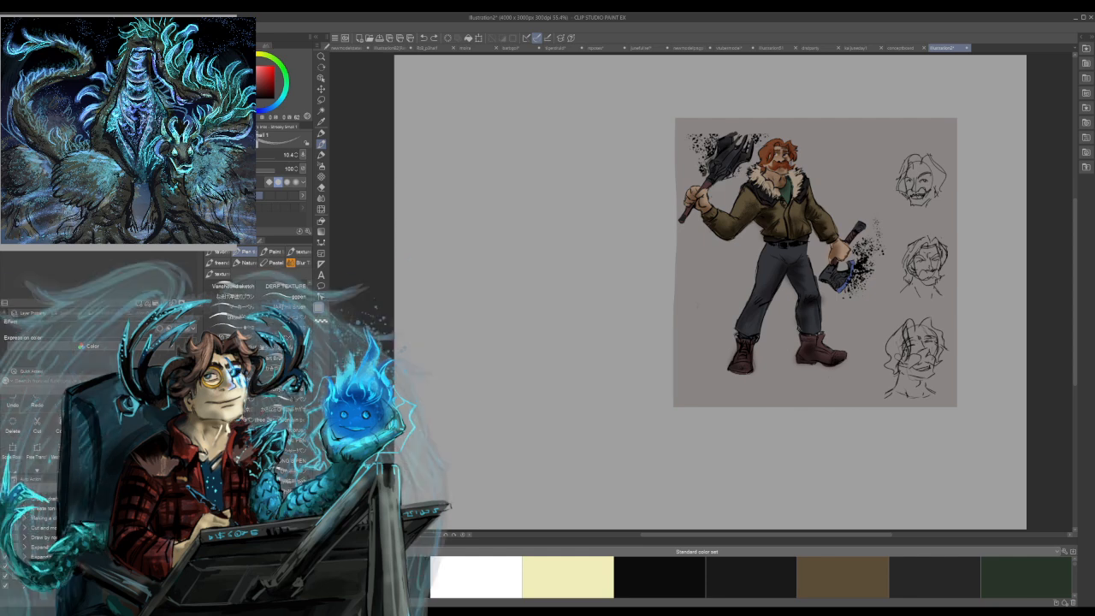
Add a new raster layer and narrow the palette columns to give the canvas more room.
key(ctrl+shift+n)
drag(316, 222, 278, 222)
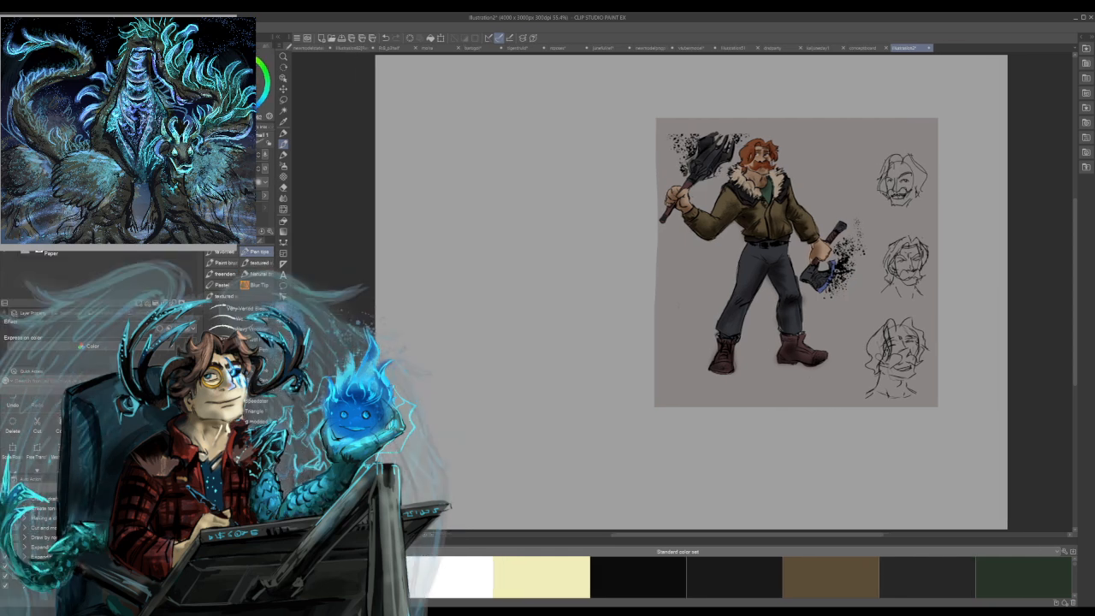
drag(204, 278, 72, 278)
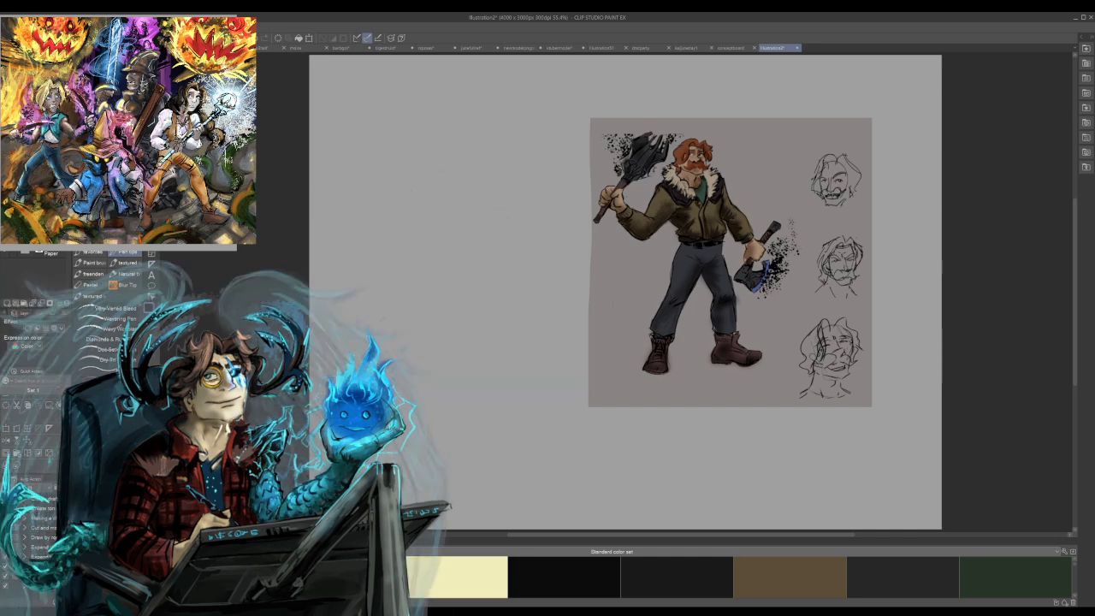
Rough in the new figure's shoulder arc, torso sides, hips and folded thigh beside the pasted axe wielder.
drag(414, 196, 514, 227)
drag(396, 206, 403, 296)
drag(522, 240, 490, 291)
drag(409, 300, 449, 351)
mouse_move(407, 304)
mouse_down()
mouse_move(492, 317)
mouse_move(479, 285)
mouse_up()
drag(491, 320, 459, 357)
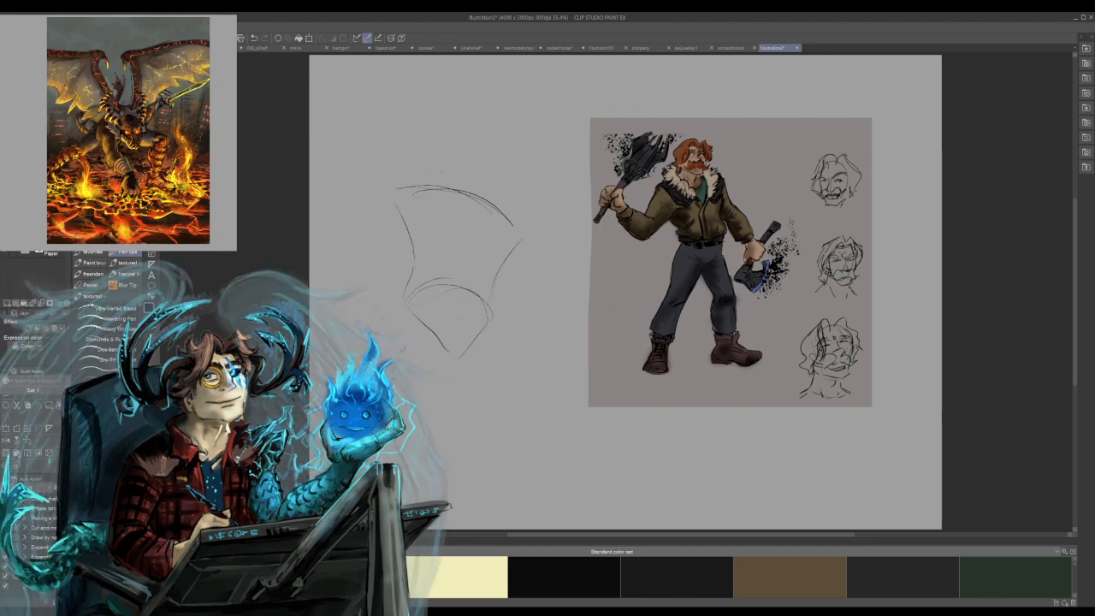
mouse_move(418, 317)
mouse_down()
mouse_move(520, 273)
mouse_move(528, 279)
mouse_move(448, 358)
mouse_up()
mouse_move(403, 329)
mouse_down()
mouse_move(447, 352)
mouse_move(401, 315)
mouse_move(418, 255)
mouse_up()
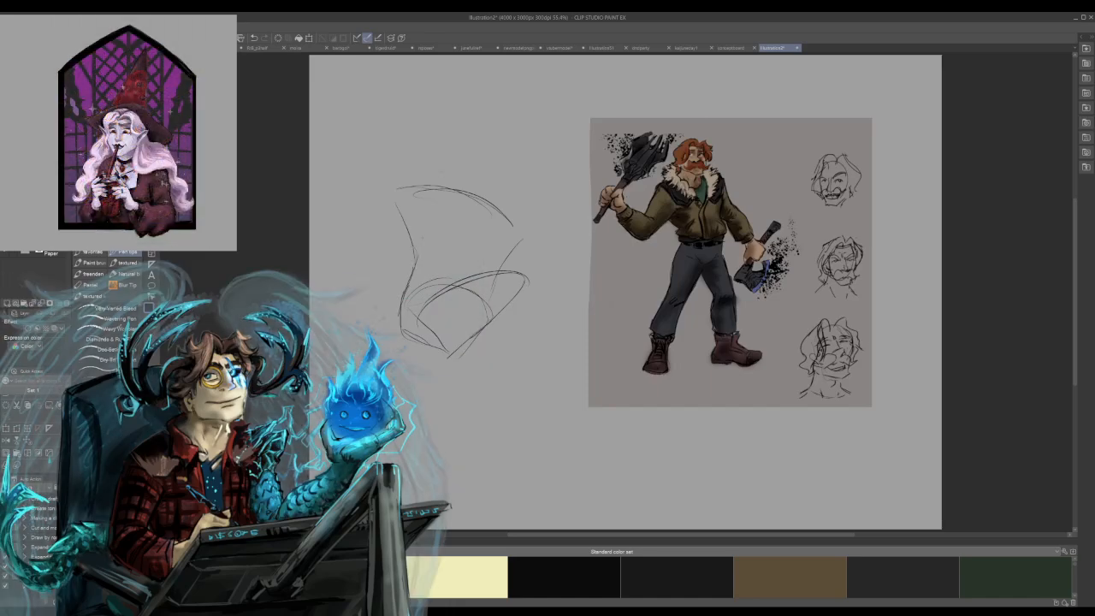
Sketch the near shoulder and the raised, bent arm, and carry the body line down from the armpit.
mouse_move(373, 165)
mouse_down()
mouse_move(426, 197)
mouse_move(425, 174)
mouse_up()
key(ctrl+z)
drag(391, 218, 421, 215)
drag(328, 165, 359, 223)
mouse_move(341, 158)
mouse_down()
mouse_move(377, 196)
mouse_move(410, 175)
mouse_move(455, 170)
mouse_move(462, 189)
mouse_up()
mouse_move(376, 227)
mouse_down()
mouse_move(443, 211)
mouse_move(411, 239)
mouse_move(416, 266)
mouse_move(402, 301)
mouse_up()
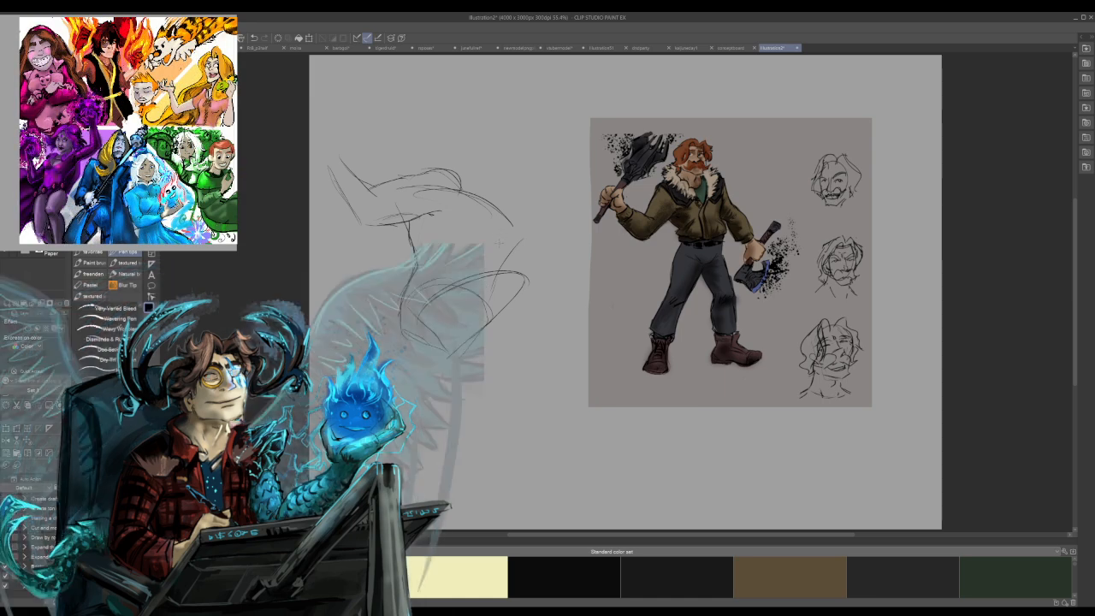
Sketch the front leg with its raised knee, lower leg and foot.
drag(520, 241, 447, 287)
mouse_move(508, 252)
mouse_down()
mouse_move(524, 249)
mouse_move(534, 274)
mouse_move(489, 416)
mouse_up()
drag(474, 327, 486, 383)
mouse_move(491, 289)
mouse_down()
mouse_move(476, 368)
mouse_move(457, 376)
mouse_move(462, 364)
mouse_move(453, 389)
mouse_move(483, 432)
mouse_move(503, 428)
mouse_move(511, 333)
mouse_up()
drag(498, 384, 526, 285)
drag(511, 338, 532, 273)
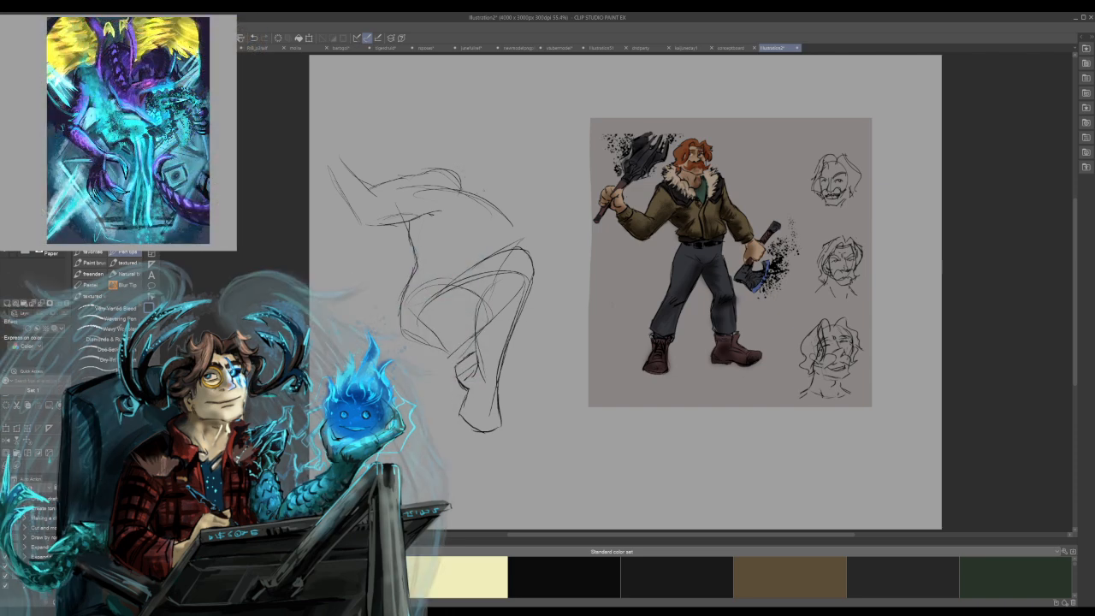
Sketch the head oval above the chest, connect the neck and strengthen the near shoulder line.
mouse_move(478, 190)
mouse_down()
mouse_move(513, 168)
mouse_move(525, 185)
mouse_move(500, 212)
mouse_move(486, 203)
mouse_move(502, 211)
mouse_up()
drag(460, 181, 477, 194)
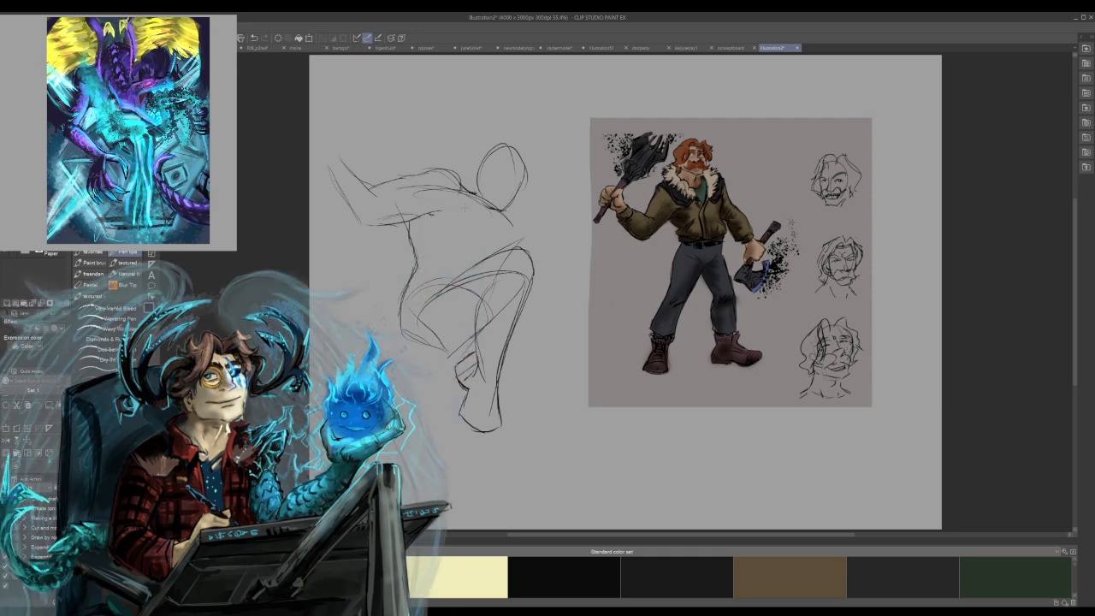
drag(460, 191, 502, 228)
mouse_move(436, 169)
mouse_down()
mouse_move(459, 186)
mouse_move(435, 167)
mouse_up()
drag(415, 176, 445, 171)
drag(379, 192, 415, 179)
drag(374, 195, 413, 182)
key(ctrl+z)
key(ctrl+z)
key(ctrl+z)
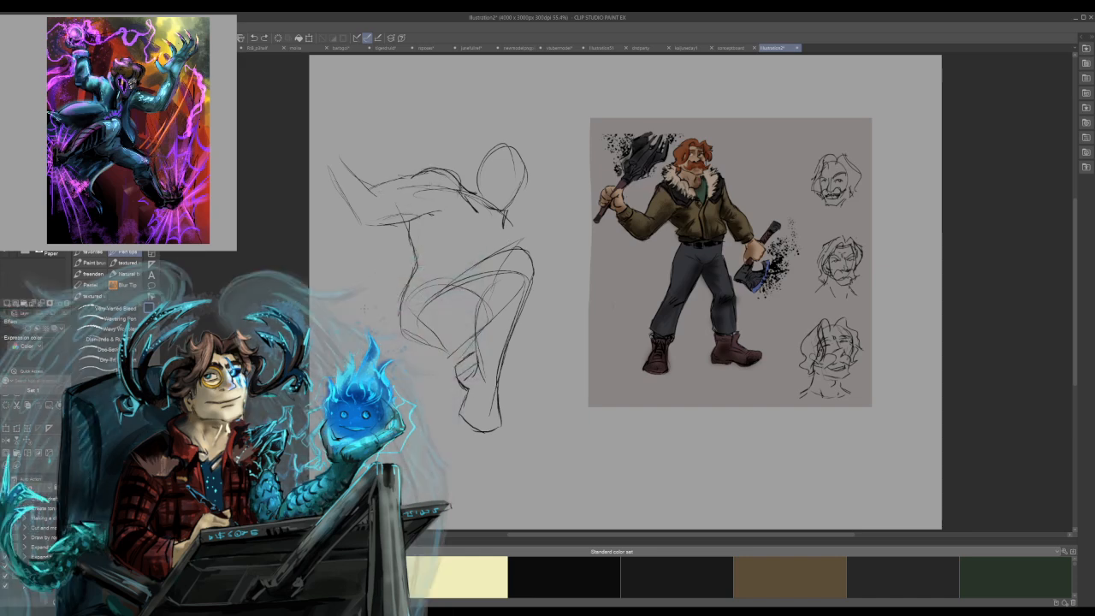
key(ctrl+z)
key(ctrl+z)
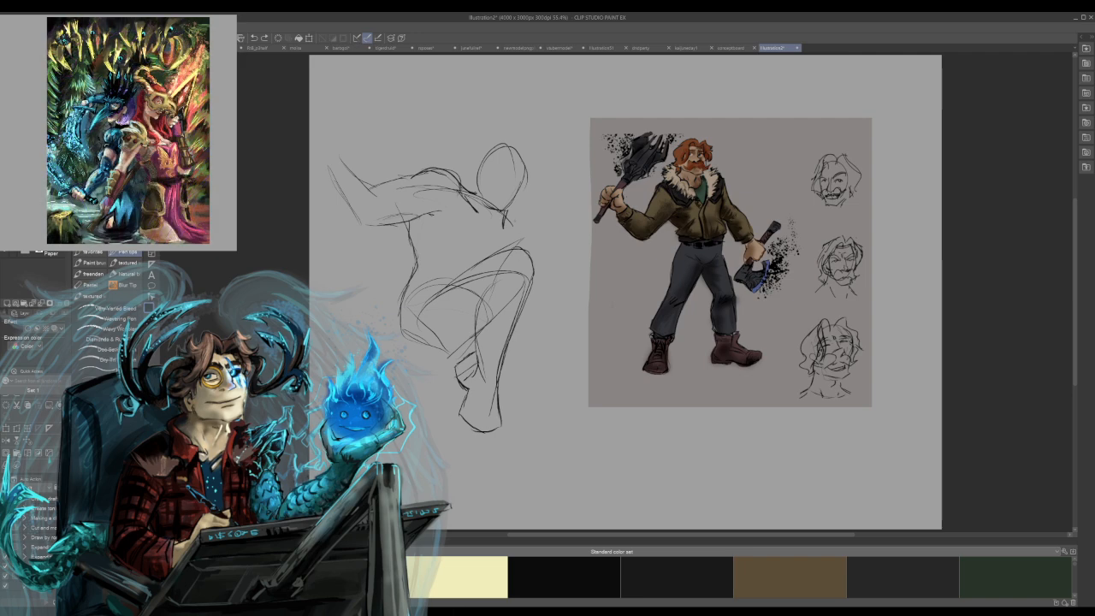
Draw the far chest contour and reinforce the waist, buttock and raised thigh lines.
drag(506, 210, 517, 250)
mouse_move(409, 233)
mouse_down()
mouse_move(417, 275)
mouse_move(401, 328)
mouse_up()
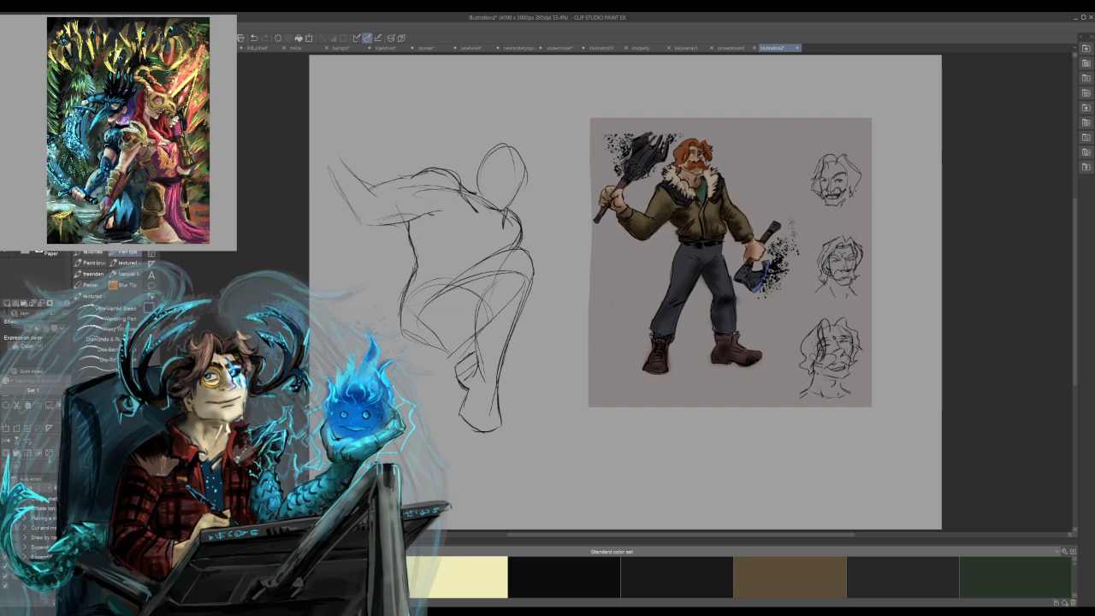
mouse_move(470, 338)
mouse_down()
mouse_move(439, 355)
mouse_move(451, 353)
mouse_move(427, 351)
mouse_up()
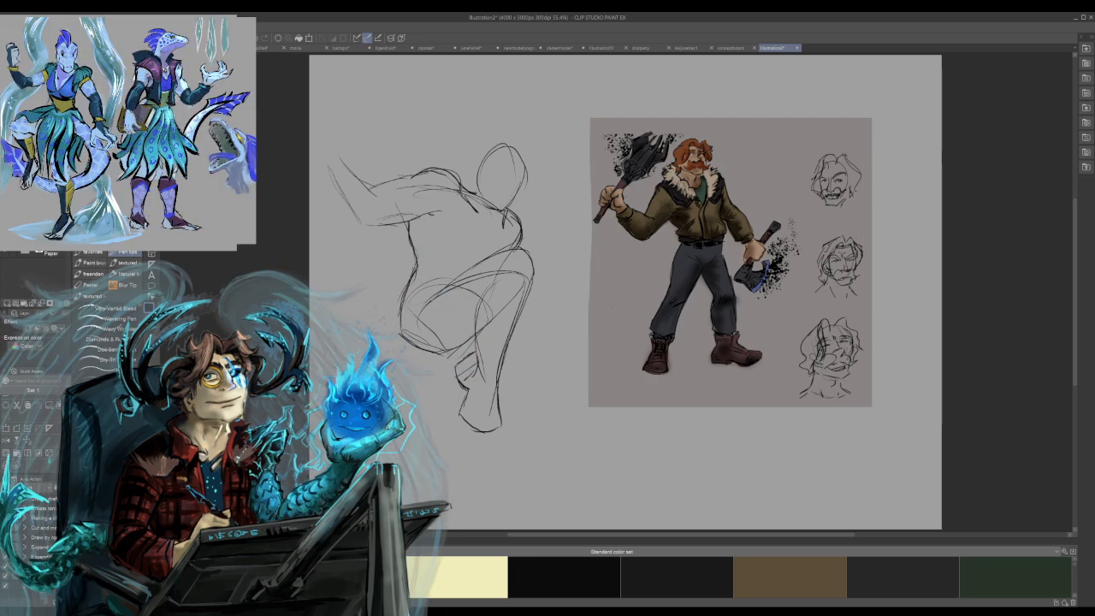
drag(431, 301, 477, 263)
Sketch the swept hair, brow line and eyes on the figure's head.
mouse_move(493, 162)
mouse_down()
mouse_move(525, 169)
mouse_move(521, 181)
mouse_up()
key(ctrl+z)
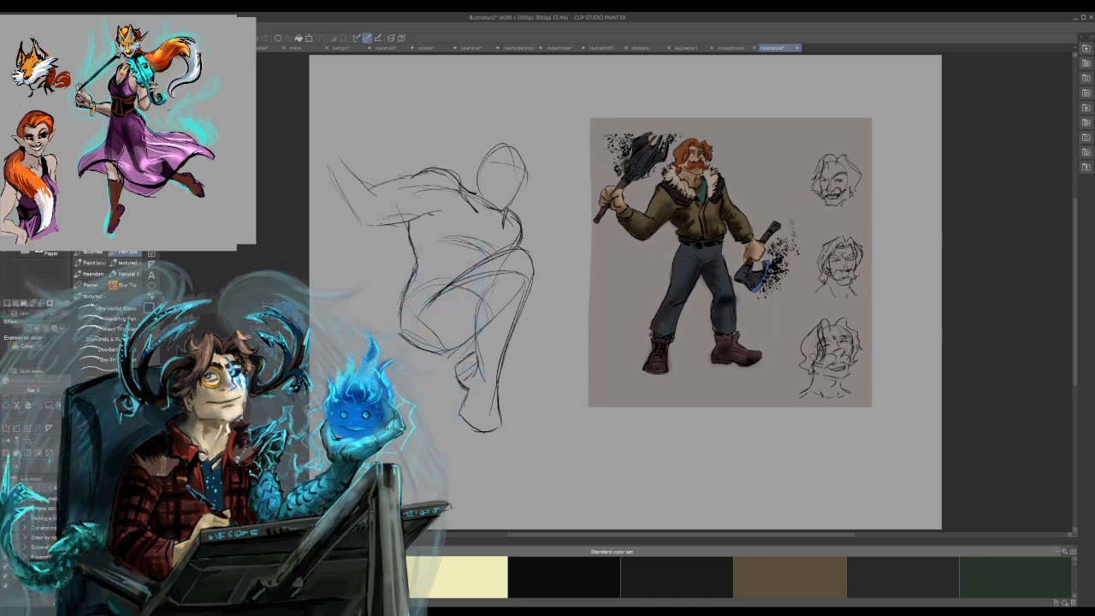
drag(477, 157, 481, 138)
drag(480, 151, 490, 148)
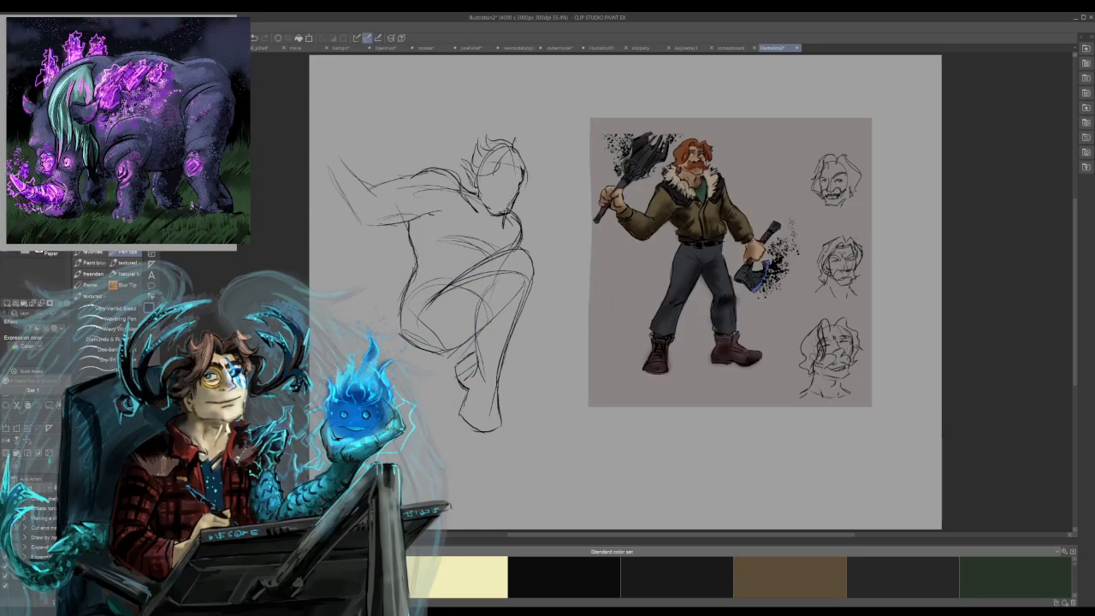
drag(525, 166, 521, 177)
mouse_move(506, 167)
mouse_down()
mouse_move(524, 168)
mouse_move(476, 177)
mouse_up()
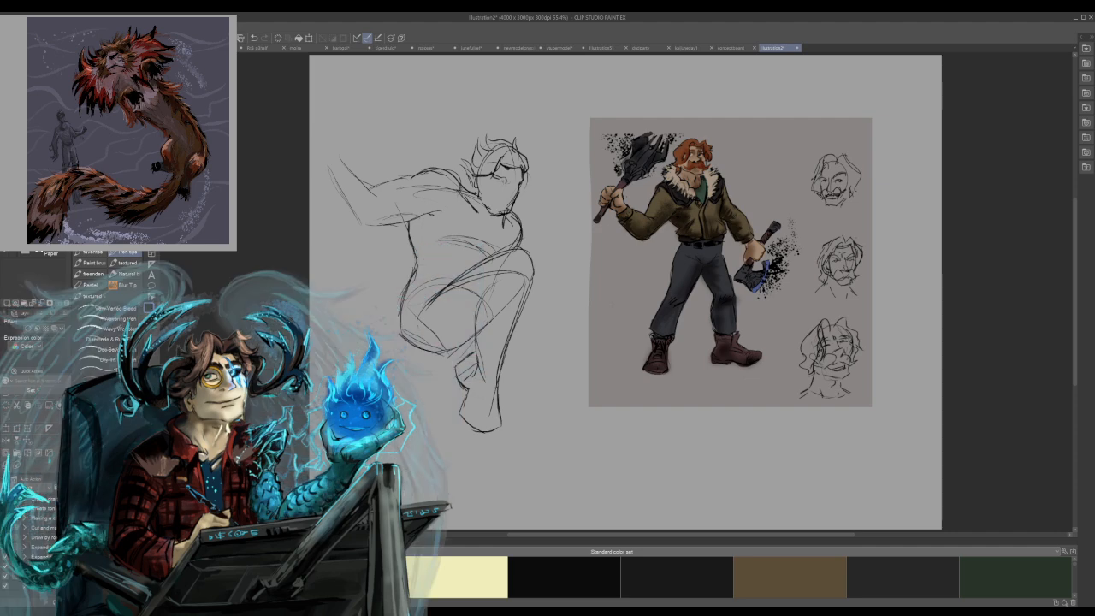
drag(512, 181, 523, 183)
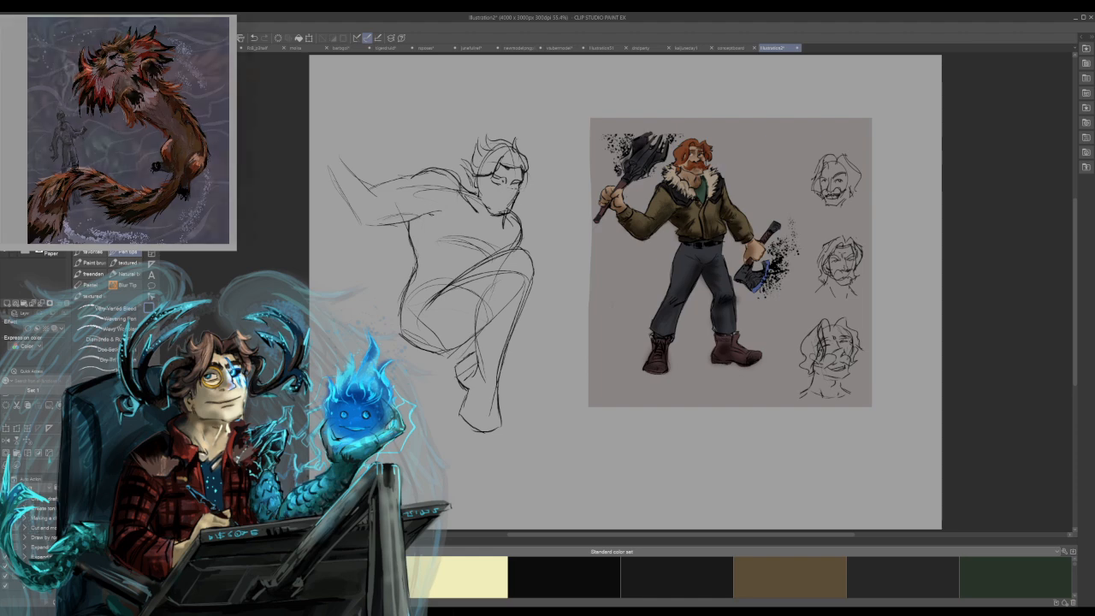
Sketch the rear leg folding behind the front leg, with its shin and foot extending back beneath the body.
drag(522, 318, 546, 390)
drag(504, 406, 547, 385)
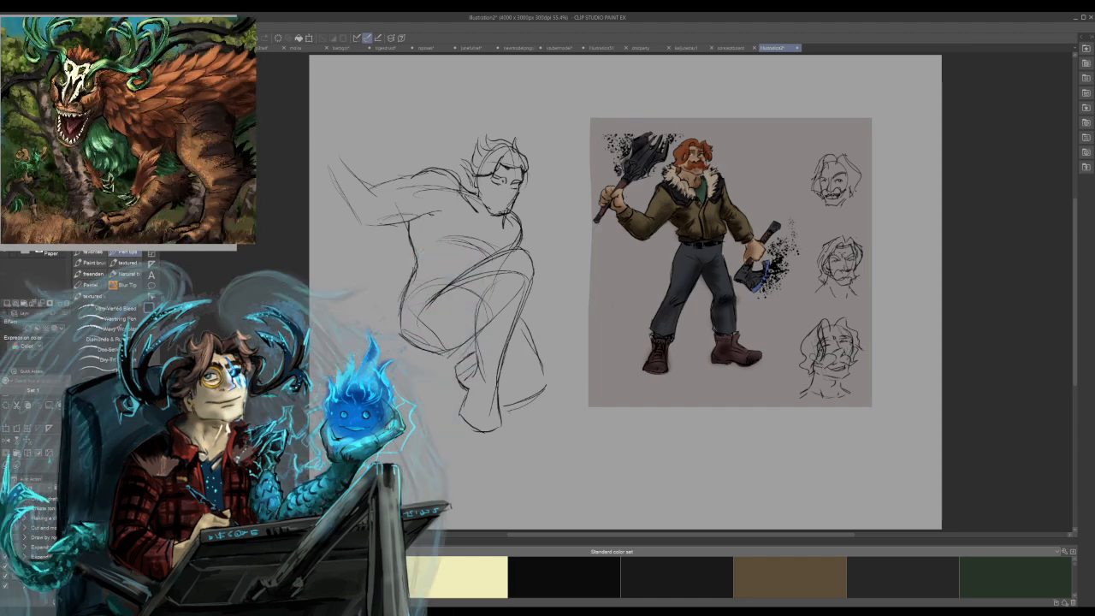
mouse_move(455, 450)
mouse_down()
mouse_move(540, 419)
mouse_move(547, 402)
mouse_up()
drag(496, 439, 433, 457)
drag(511, 387, 496, 395)
mouse_move(498, 437)
mouse_down()
mouse_move(434, 454)
mouse_move(486, 452)
mouse_up()
key(ctrl+z)
key(ctrl+z)
mouse_move(445, 423)
mouse_down()
mouse_move(436, 444)
mouse_move(451, 457)
mouse_move(546, 412)
mouse_move(519, 329)
mouse_move(543, 389)
mouse_up()
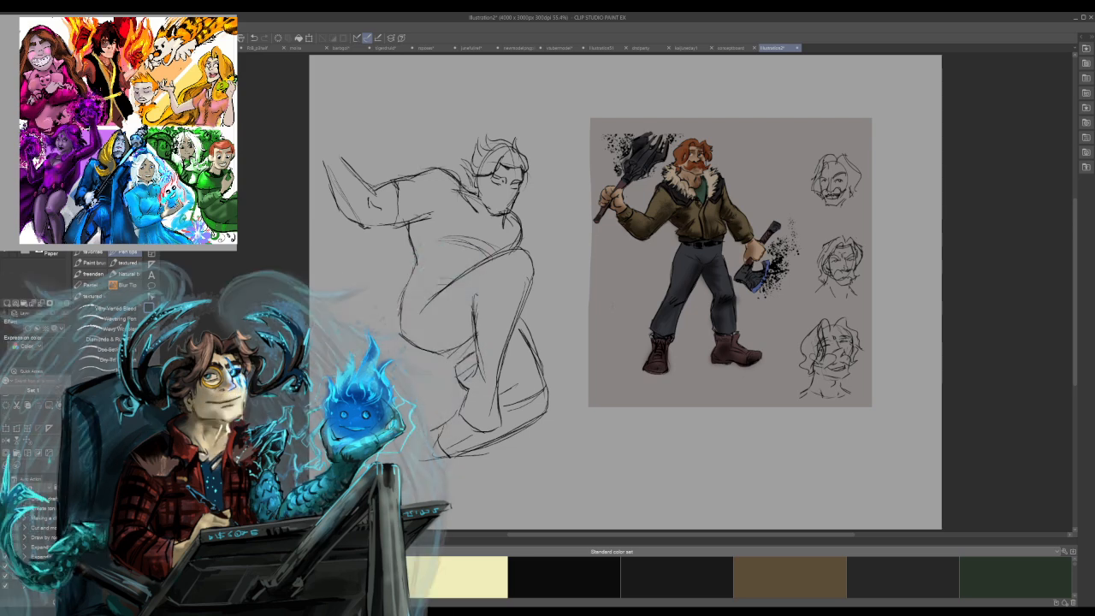
Sketch the open jacket front running down from both sides of the neck to the raised thigh.
mouse_move(463, 219)
mouse_down()
mouse_move(500, 234)
mouse_move(512, 223)
mouse_move(481, 234)
mouse_up()
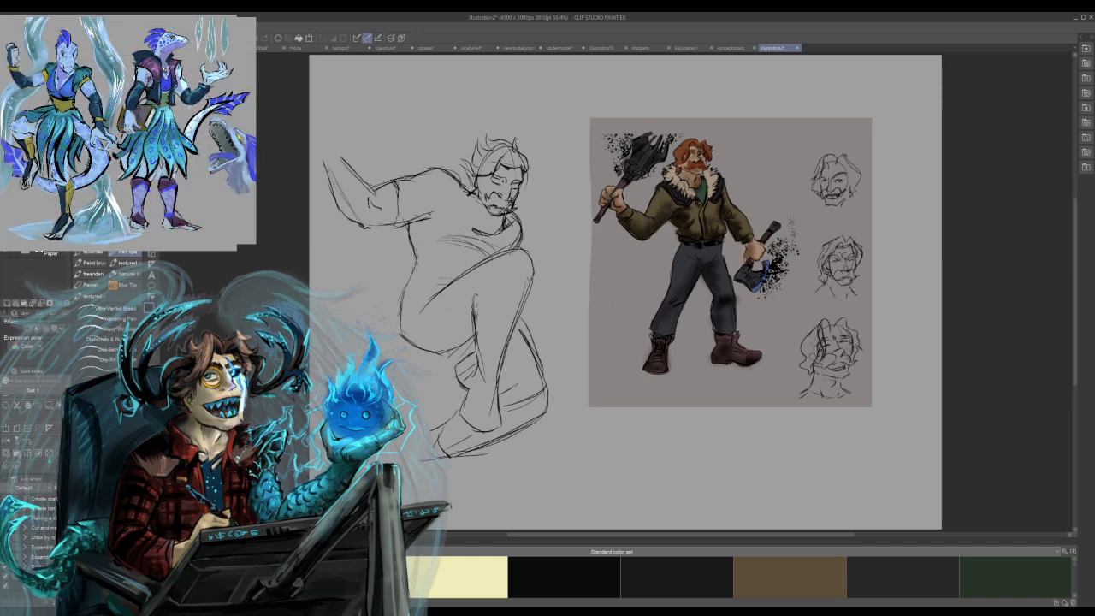
mouse_move(500, 217)
mouse_down()
mouse_move(483, 235)
mouse_move(486, 258)
mouse_up()
drag(462, 202, 455, 258)
drag(459, 221, 457, 239)
drag(456, 240, 454, 272)
key(ctrl+z)
key(ctrl+z)
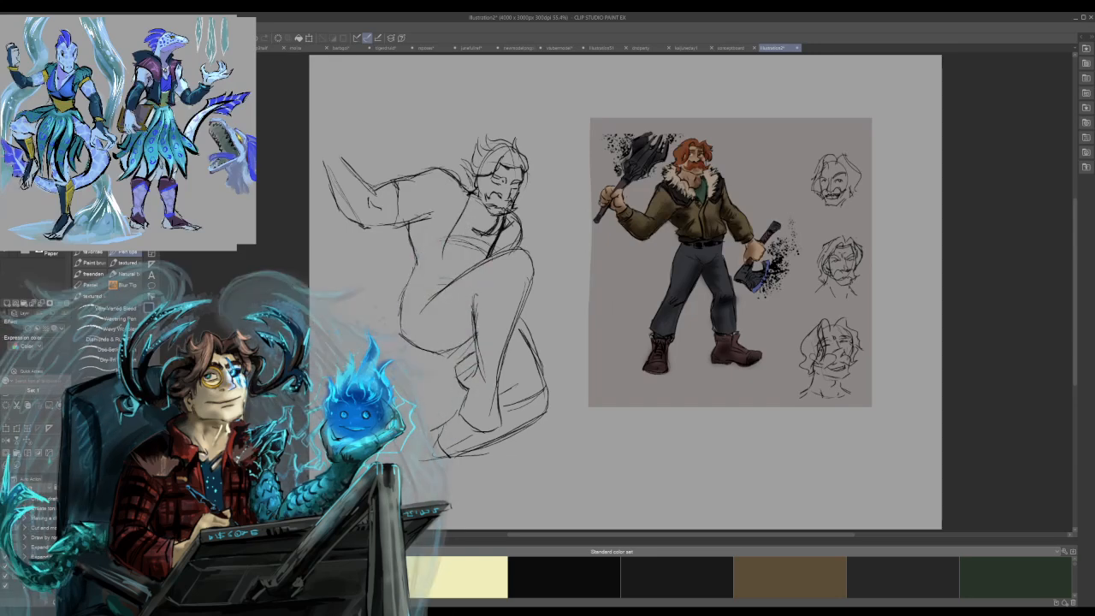
Sketch the jacket's flaring hem behind the waist and try a line across the upper arm and shoulder.
mouse_move(396, 262)
mouse_down()
mouse_move(367, 290)
mouse_move(397, 250)
mouse_move(438, 236)
mouse_up()
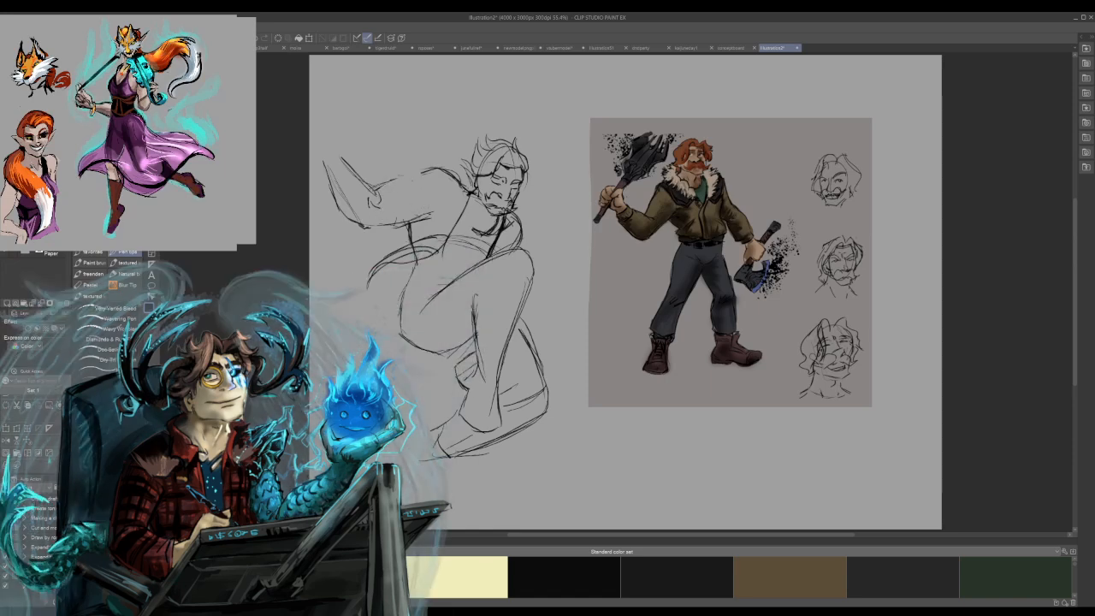
mouse_move(378, 199)
mouse_down()
mouse_move(371, 209)
mouse_move(461, 159)
mouse_move(476, 165)
mouse_move(475, 227)
mouse_move(436, 256)
mouse_move(462, 210)
mouse_up()
key(ctrl+z)
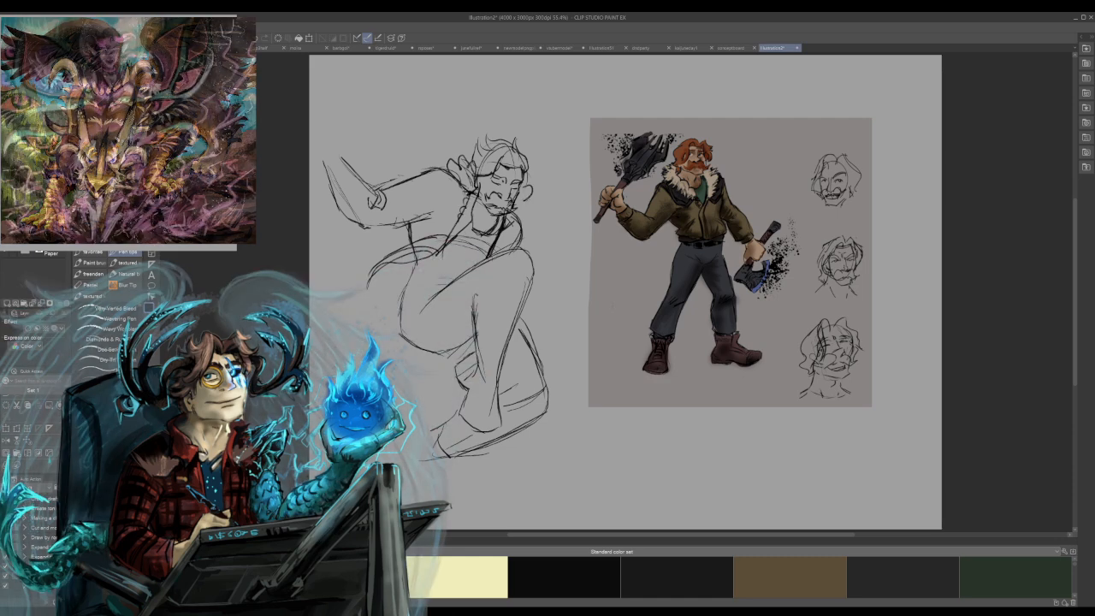
Undo the last collar strokes and redraw the jacket collar on both sides of the neck.
key(ctrl+z)
key(ctrl+z)
drag(525, 195, 490, 249)
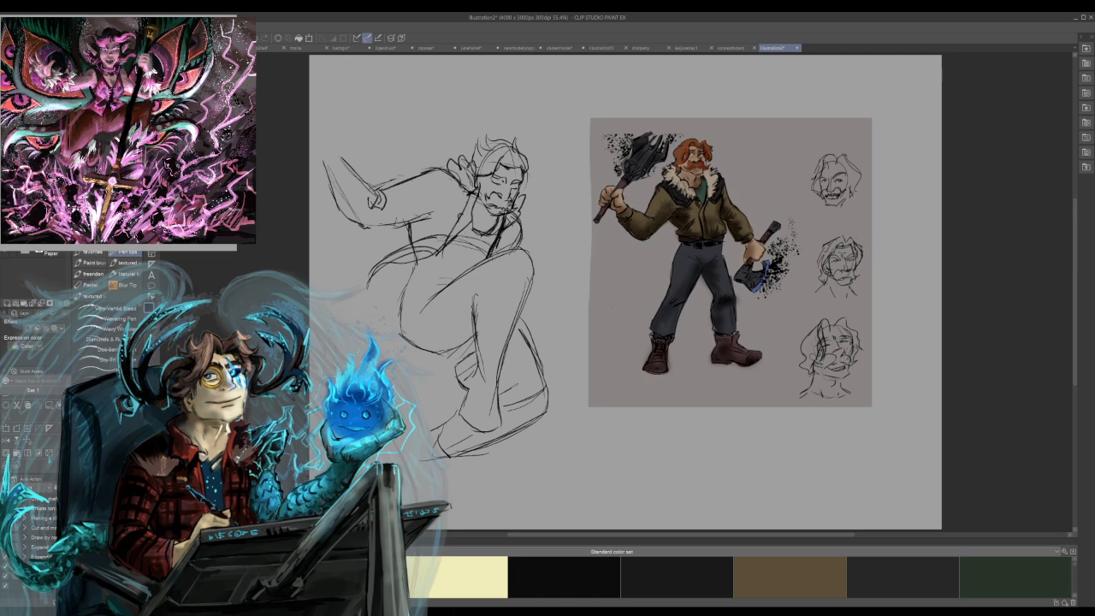
drag(468, 194, 462, 222)
mouse_move(466, 210)
mouse_down()
mouse_move(452, 231)
mouse_move(460, 173)
mouse_move(474, 183)
mouse_up()
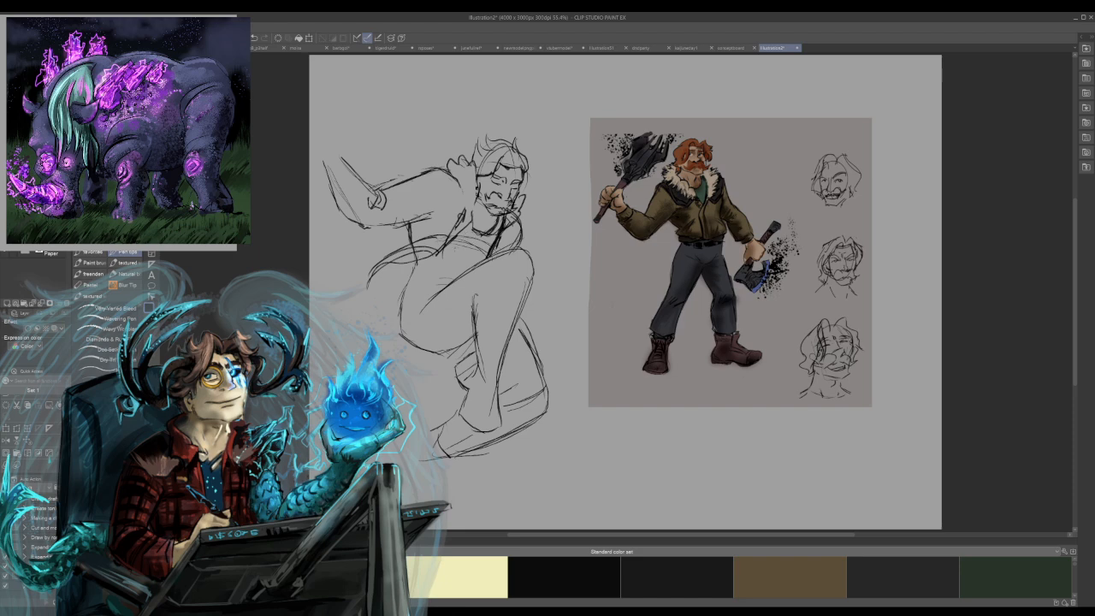
Sketch the wavy fur trim of the jacket collar beside the figure's face and neck.
mouse_move(462, 204)
mouse_down()
mouse_move(455, 216)
mouse_move(456, 191)
mouse_up()
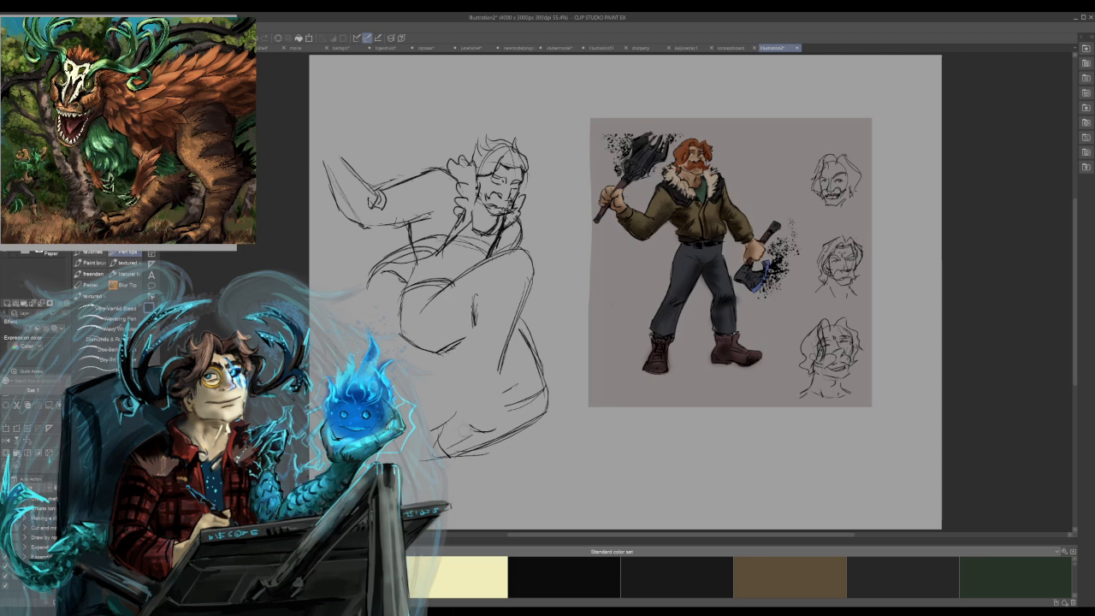
mouse_move(479, 431)
mouse_down()
mouse_move(519, 381)
mouse_move(433, 425)
mouse_move(453, 467)
mouse_move(549, 391)
mouse_up()
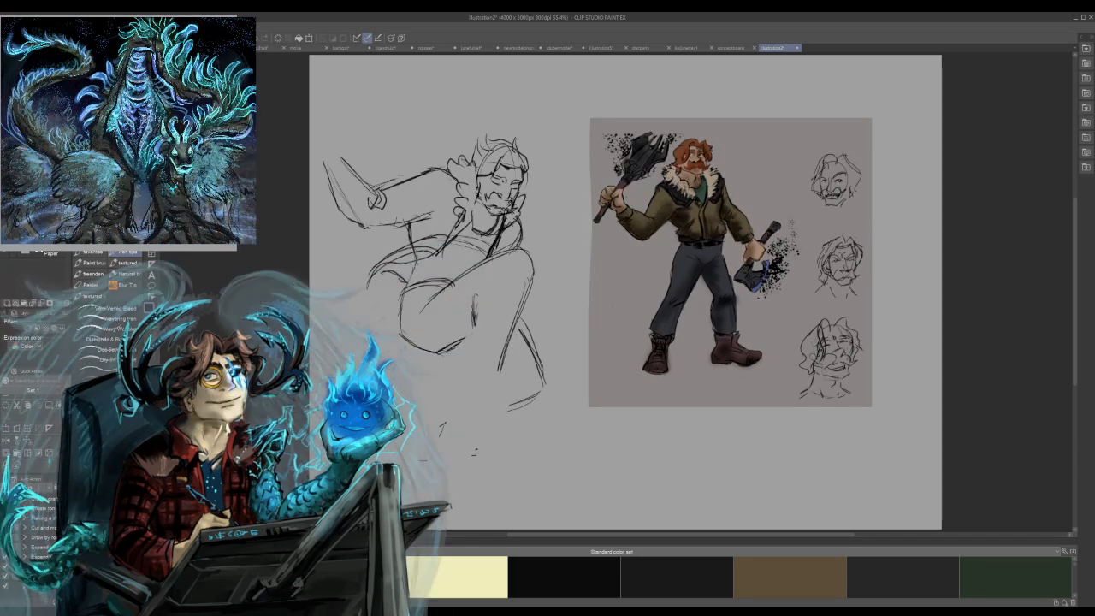
drag(472, 332, 450, 340)
mouse_move(450, 339)
mouse_down()
mouse_move(454, 377)
mouse_move(468, 381)
mouse_up()
mouse_move(474, 321)
mouse_down()
mouse_move(454, 363)
mouse_move(462, 383)
mouse_move(469, 311)
mouse_up()
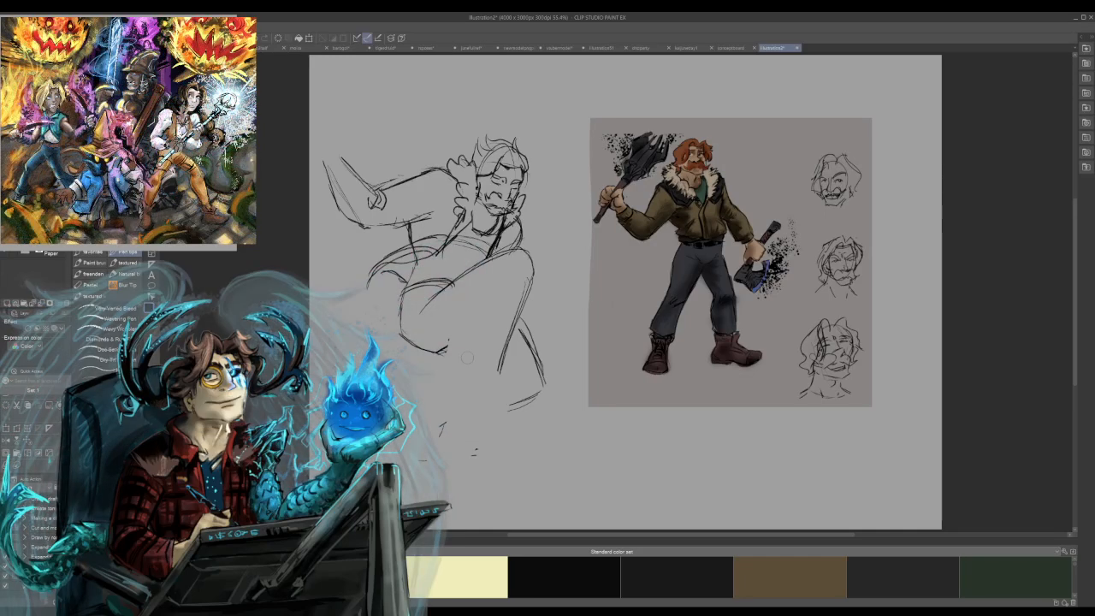
key(ctrl+z)
key(ctrl+z)
key(ctrl+z)
key(ctrl+z)
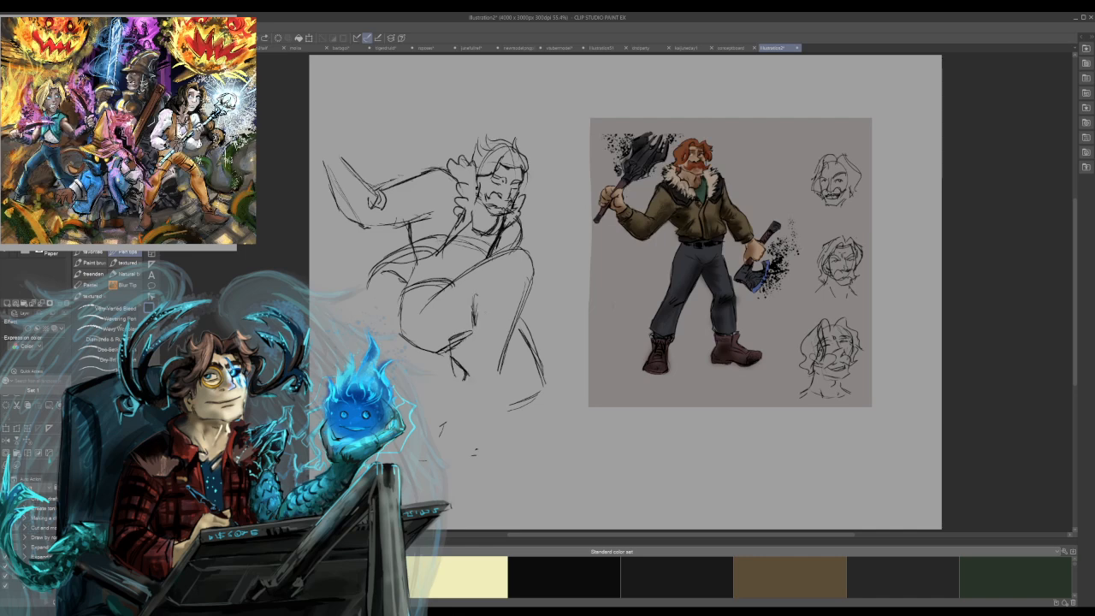
key(ctrl+z)
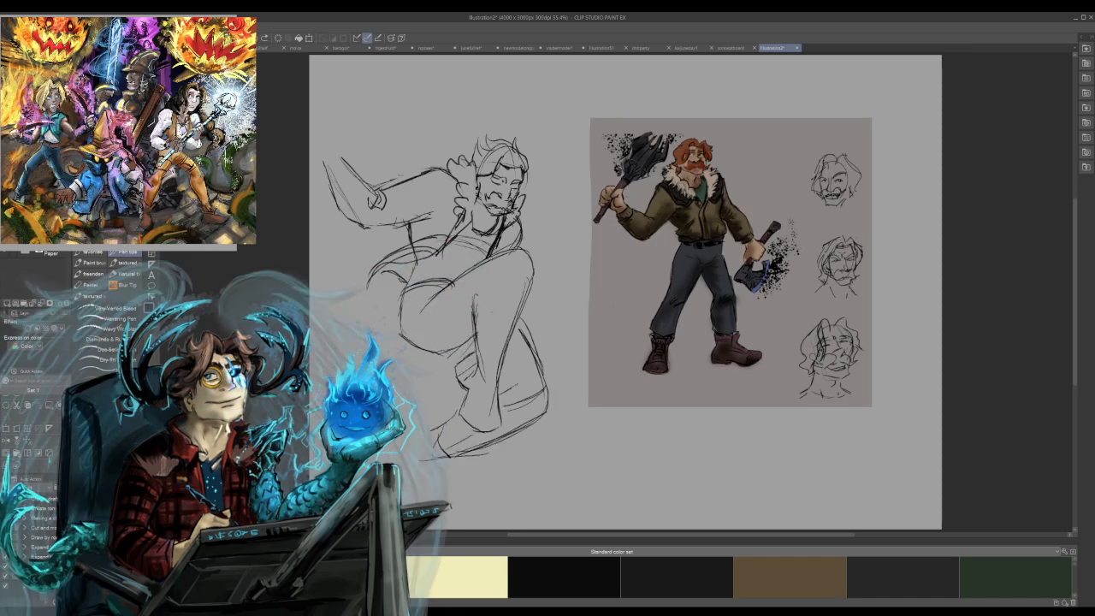
Darken the folded rear leg's outline and rough in the boot shapes beneath the body.
drag(514, 323, 539, 373)
drag(504, 407, 543, 392)
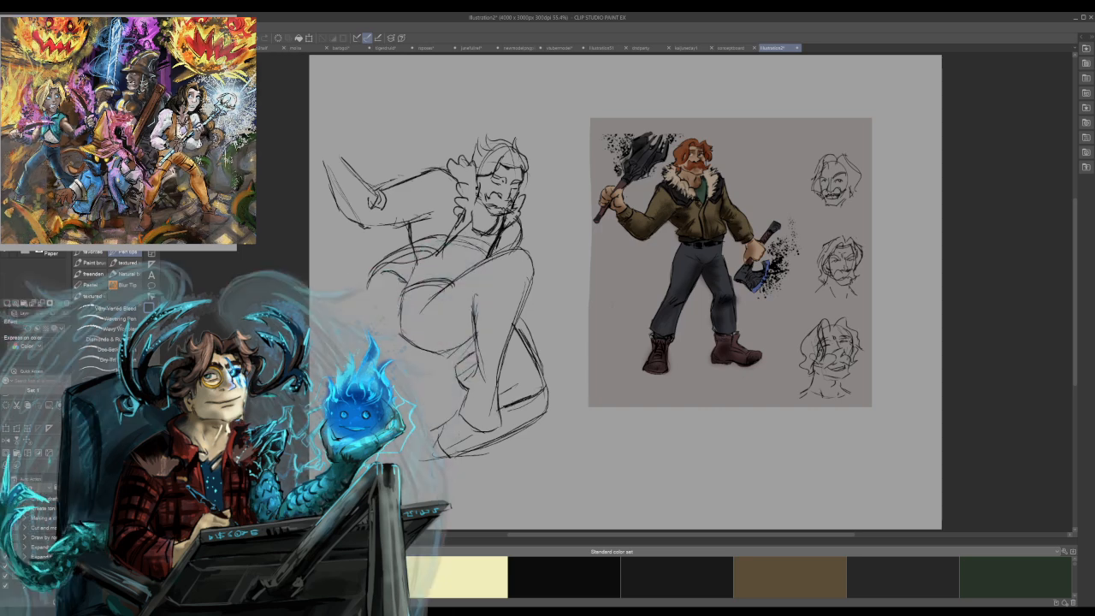
drag(444, 437, 431, 467)
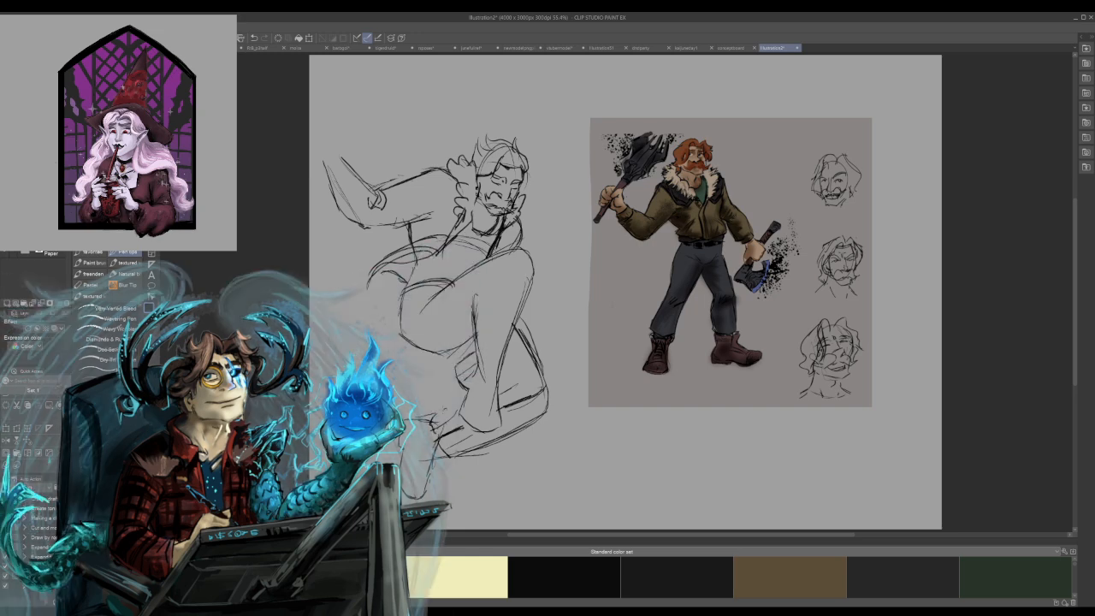
mouse_move(441, 411)
mouse_down()
mouse_move(455, 408)
mouse_move(446, 426)
mouse_move(464, 461)
mouse_move(448, 421)
mouse_move(470, 453)
mouse_move(540, 413)
mouse_up()
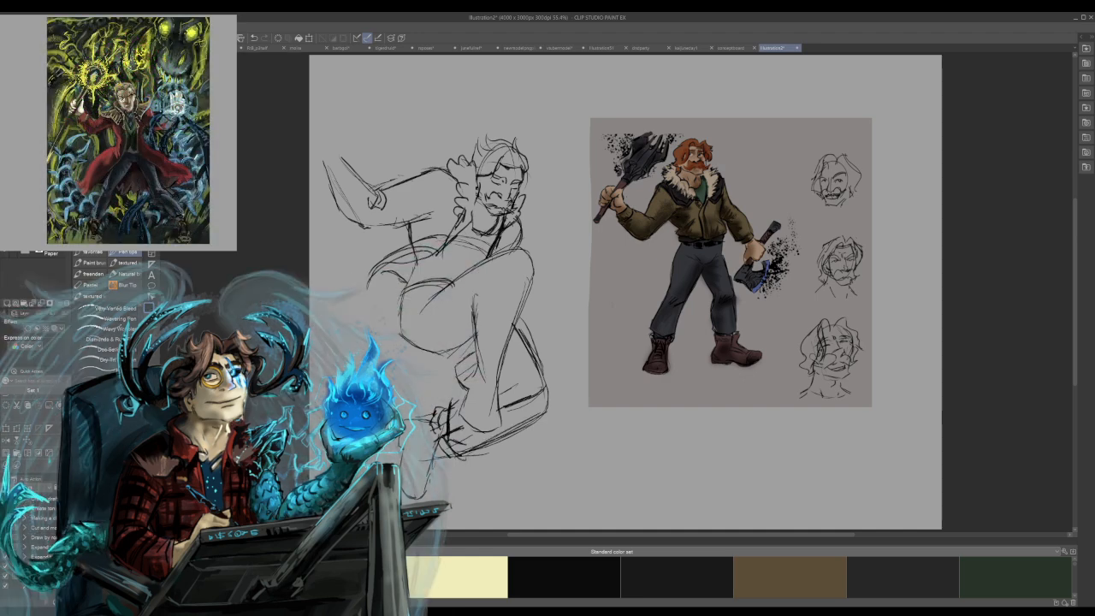
drag(468, 453, 513, 429)
mouse_move(456, 402)
mouse_down()
mouse_move(473, 394)
mouse_move(462, 387)
mouse_move(462, 413)
mouse_up()
drag(464, 373, 463, 400)
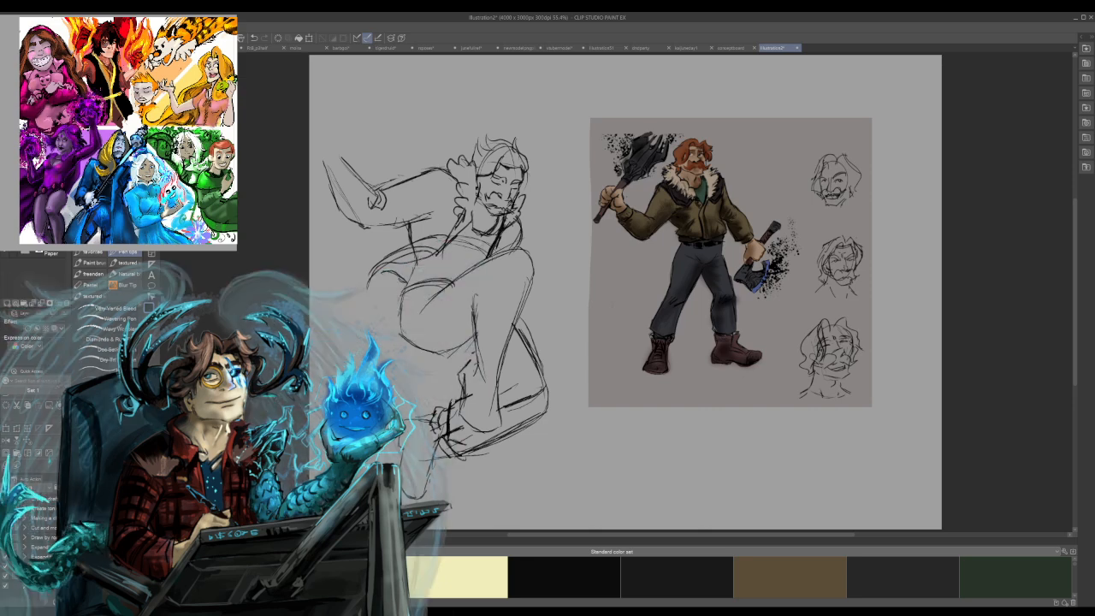
Sketch the trouser cuff across the front leg and darken both sides of the shin down to it.
mouse_move(467, 347)
mouse_down()
mouse_move(490, 370)
mouse_move(511, 363)
mouse_up()
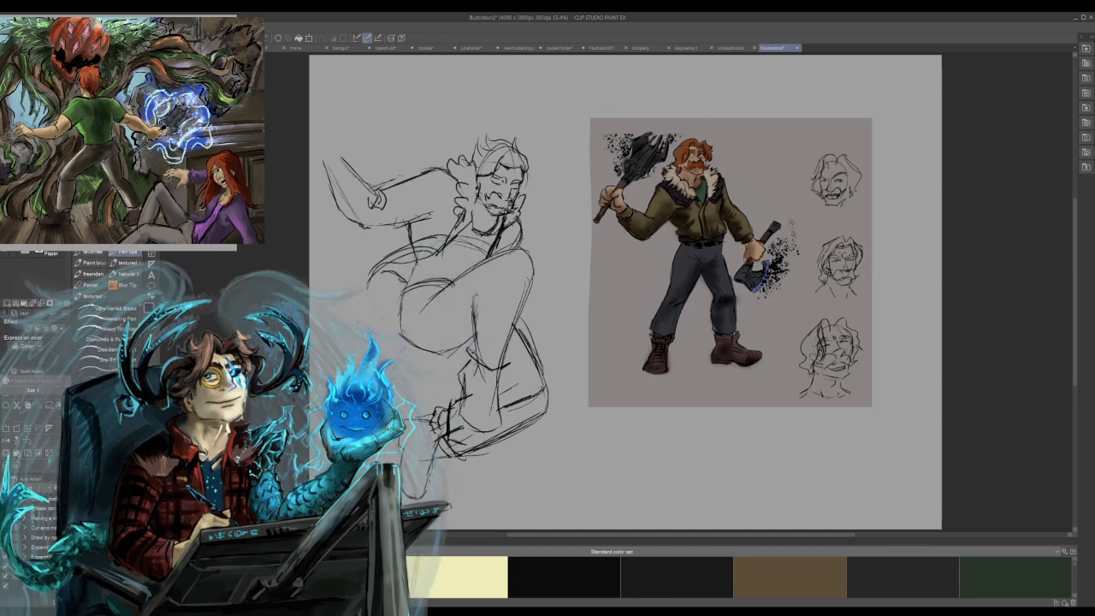
mouse_move(476, 296)
mouse_down()
mouse_move(468, 350)
mouse_move(473, 335)
mouse_up()
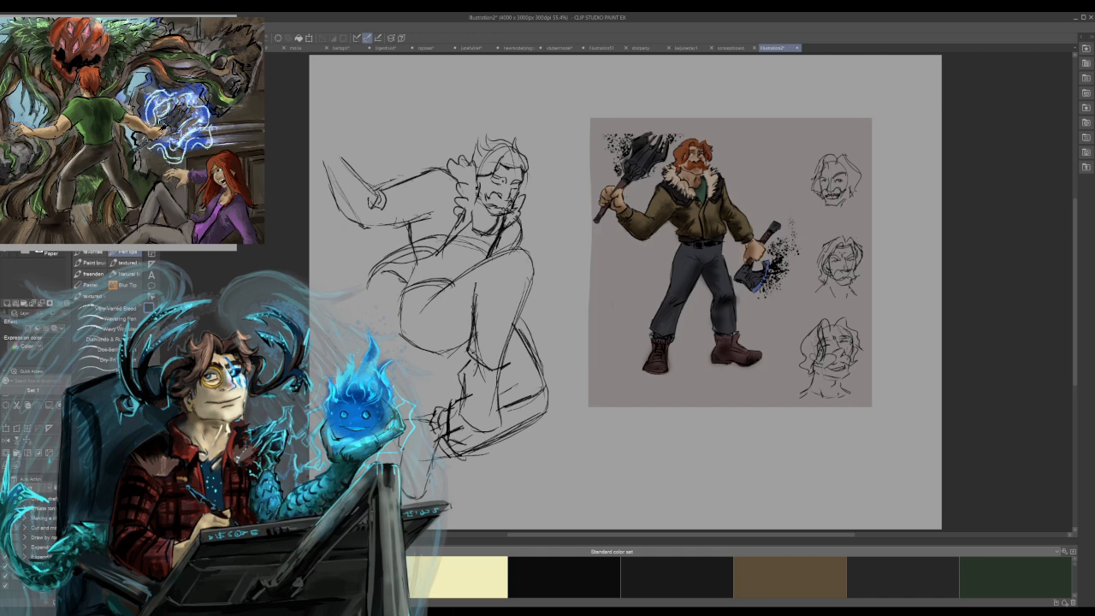
mouse_move(527, 254)
mouse_down()
mouse_move(529, 290)
mouse_move(504, 350)
mouse_up()
drag(526, 291, 503, 374)
drag(507, 348, 502, 367)
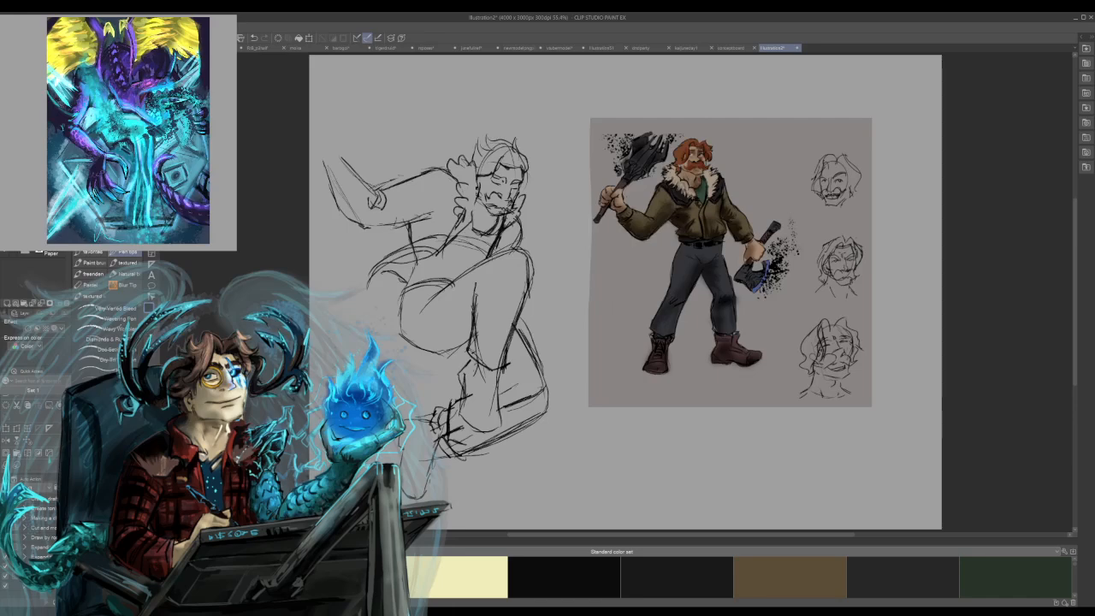
Sketch the raised axe's handle extending past the bent arm and rough in the base of its head.
mouse_move(310, 183)
mouse_down()
mouse_move(408, 112)
mouse_move(395, 115)
mouse_up()
mouse_move(332, 136)
mouse_down()
mouse_move(350, 144)
mouse_move(411, 97)
mouse_up()
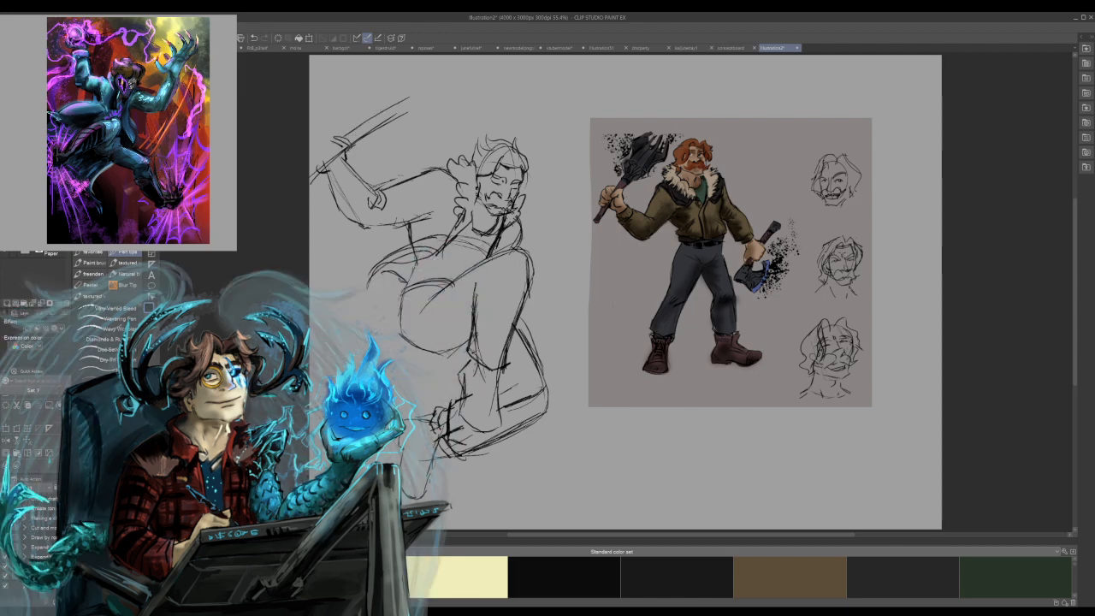
drag(349, 142, 389, 120)
mouse_move(385, 123)
mouse_down()
mouse_move(396, 116)
mouse_move(383, 122)
mouse_move(379, 113)
mouse_move(374, 130)
mouse_up()
mouse_move(368, 118)
mouse_down()
mouse_move(380, 129)
mouse_move(407, 86)
mouse_move(410, 120)
mouse_move(379, 102)
mouse_move(402, 80)
mouse_move(411, 103)
mouse_move(390, 111)
mouse_up()
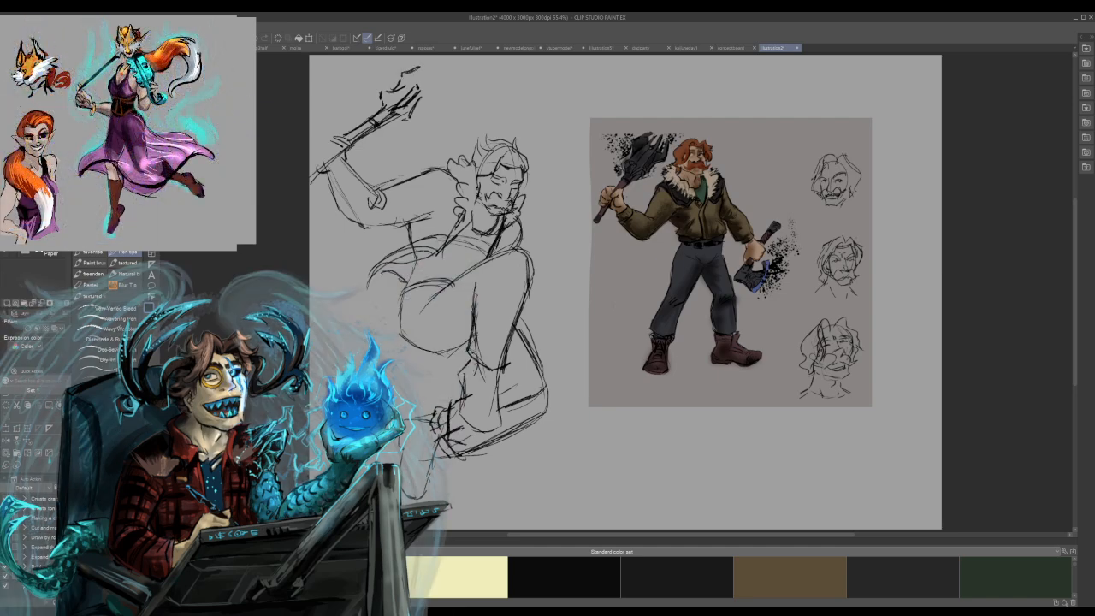
Build up the raised axe's jagged head with short spiky outlines and dark hatching.
drag(378, 89, 373, 106)
drag(409, 122, 397, 127)
mouse_move(434, 92)
mouse_down()
mouse_move(419, 105)
mouse_move(431, 97)
mouse_move(418, 87)
mouse_up()
drag(429, 76, 424, 95)
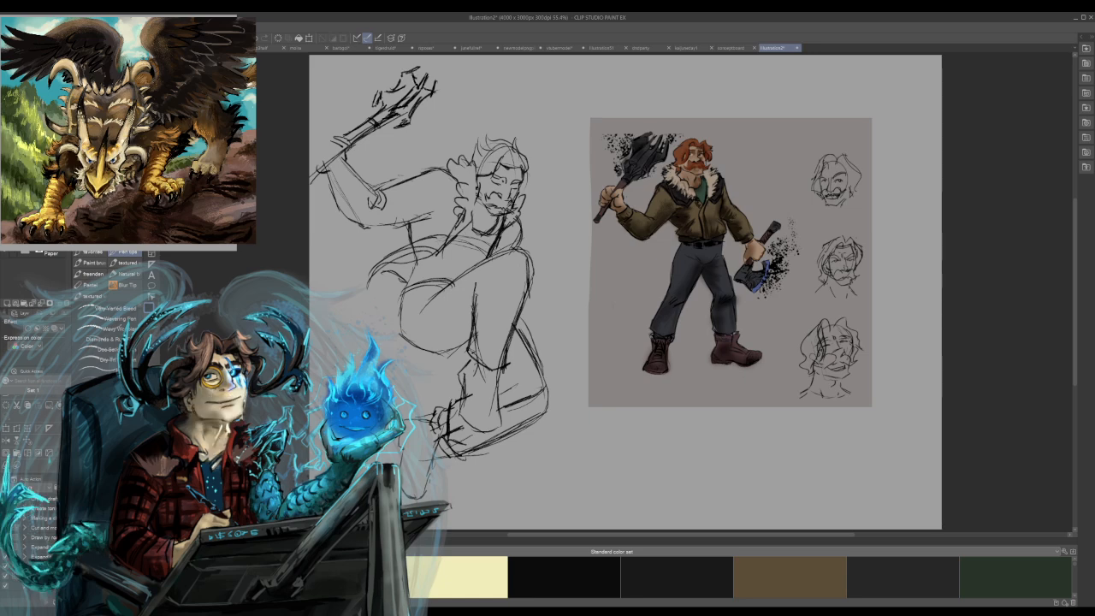
drag(433, 83, 426, 92)
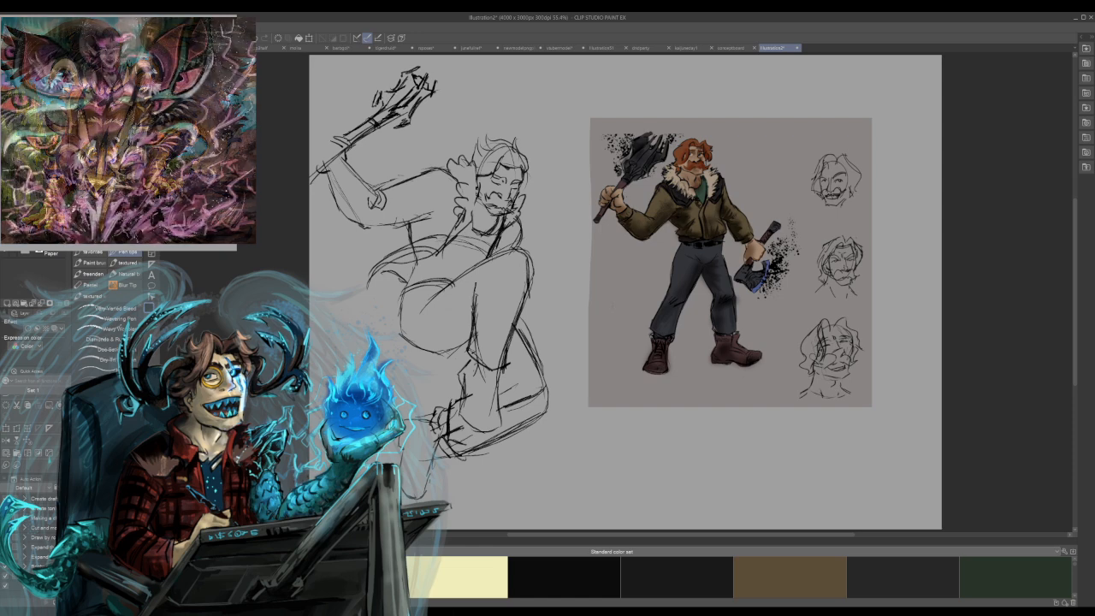
drag(391, 93, 377, 102)
drag(408, 79, 383, 100)
drag(395, 86, 386, 94)
drag(394, 86, 382, 92)
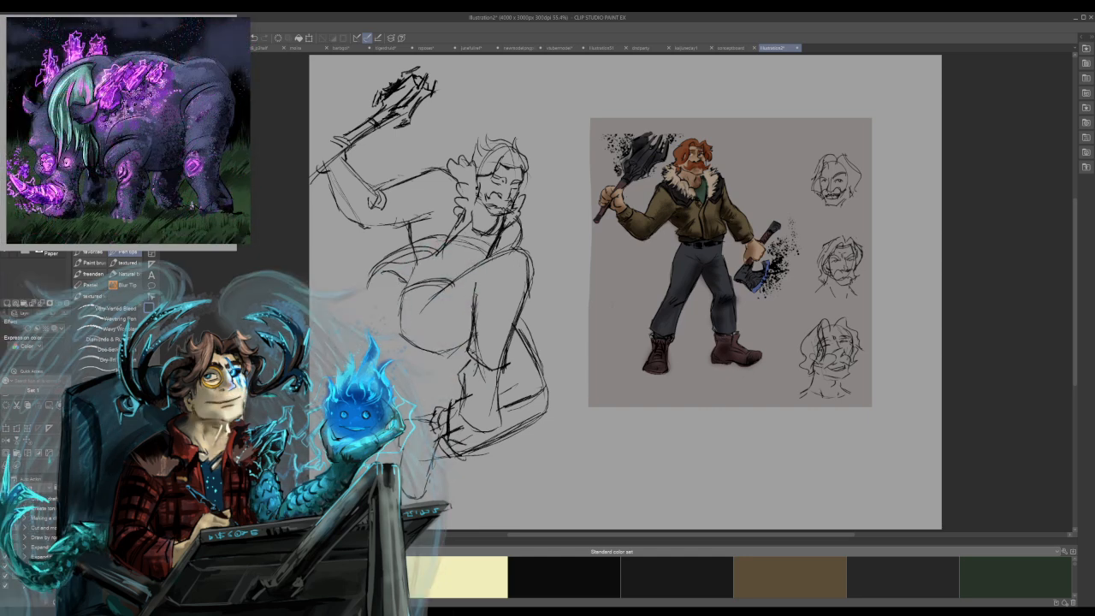
Sketch the raised hand's fingers and wrist around the axe handle, undoing the last wrist stroke.
drag(342, 131, 333, 143)
drag(337, 143, 319, 152)
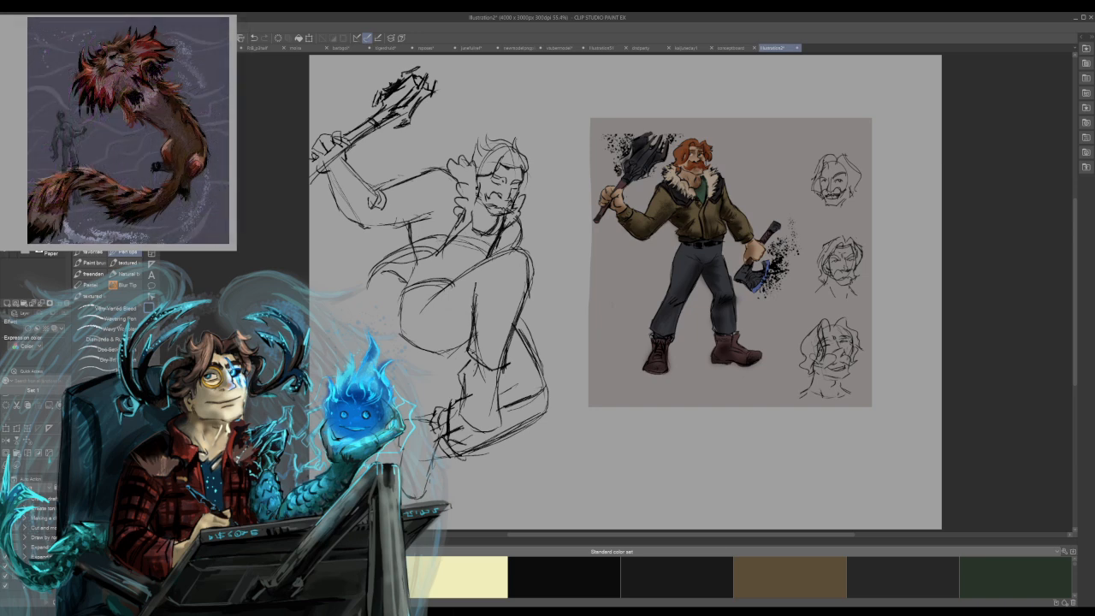
drag(347, 146, 353, 164)
key(ctrl+z)
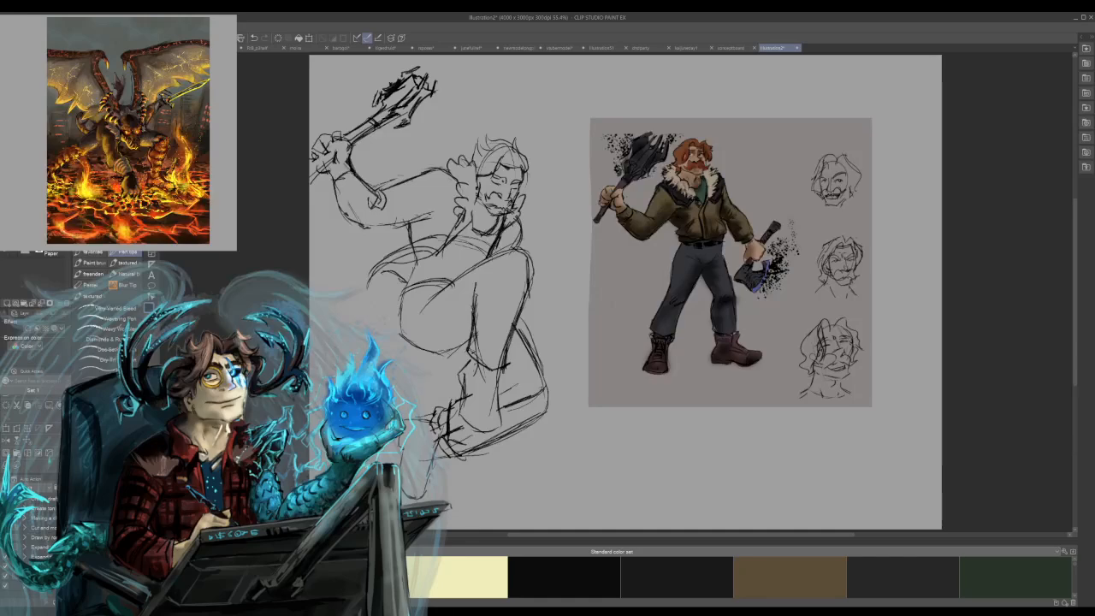
Redraw the raised arm's jacket sleeve from the cuff along the underside, adding a shoulder seam beside the collar.
mouse_move(333, 199)
mouse_down()
mouse_move(340, 223)
mouse_move(360, 233)
mouse_move(399, 228)
mouse_up()
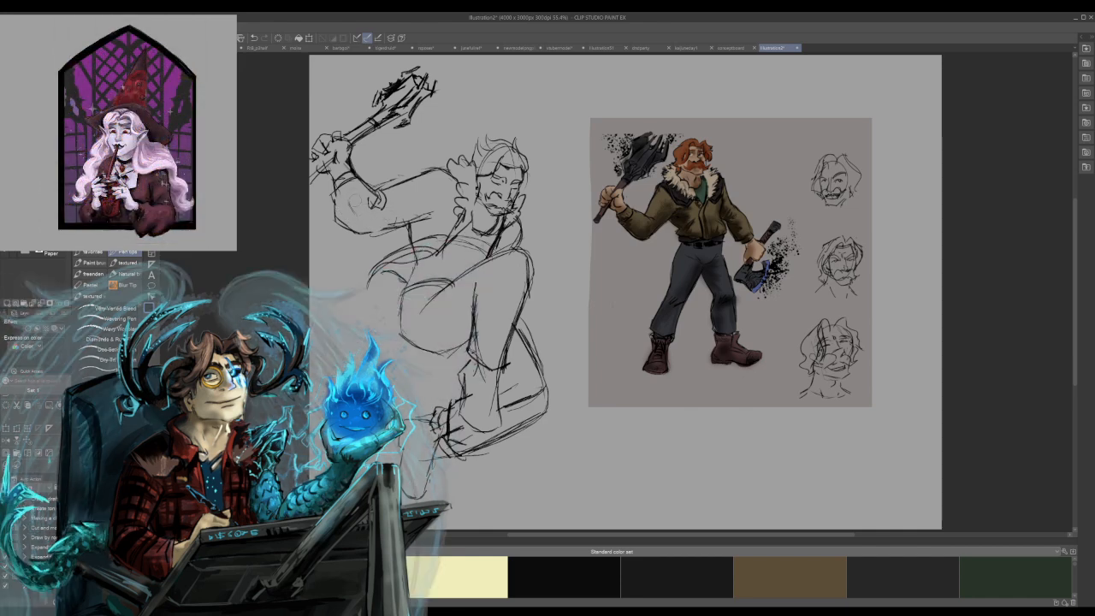
drag(367, 234, 434, 217)
mouse_move(431, 171)
mouse_down()
mouse_move(449, 212)
mouse_move(442, 219)
mouse_up()
drag(435, 169, 444, 226)
key(ctrl+z)
drag(432, 170, 442, 208)
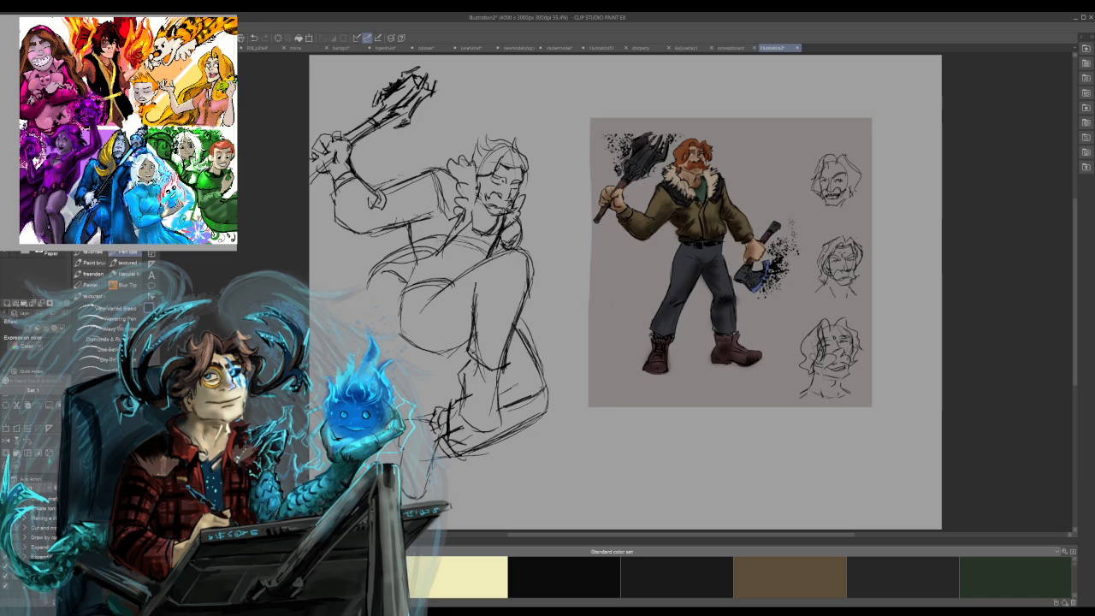
Sketch the second fist beside the raised knee, with an axe shaft line rising to a round head above the hair.
mouse_move(536, 264)
mouse_down()
mouse_move(563, 245)
mouse_move(545, 239)
mouse_move(566, 224)
mouse_move(570, 242)
mouse_move(522, 251)
mouse_move(562, 255)
mouse_move(535, 267)
mouse_move(548, 262)
mouse_move(555, 218)
mouse_move(562, 236)
mouse_up()
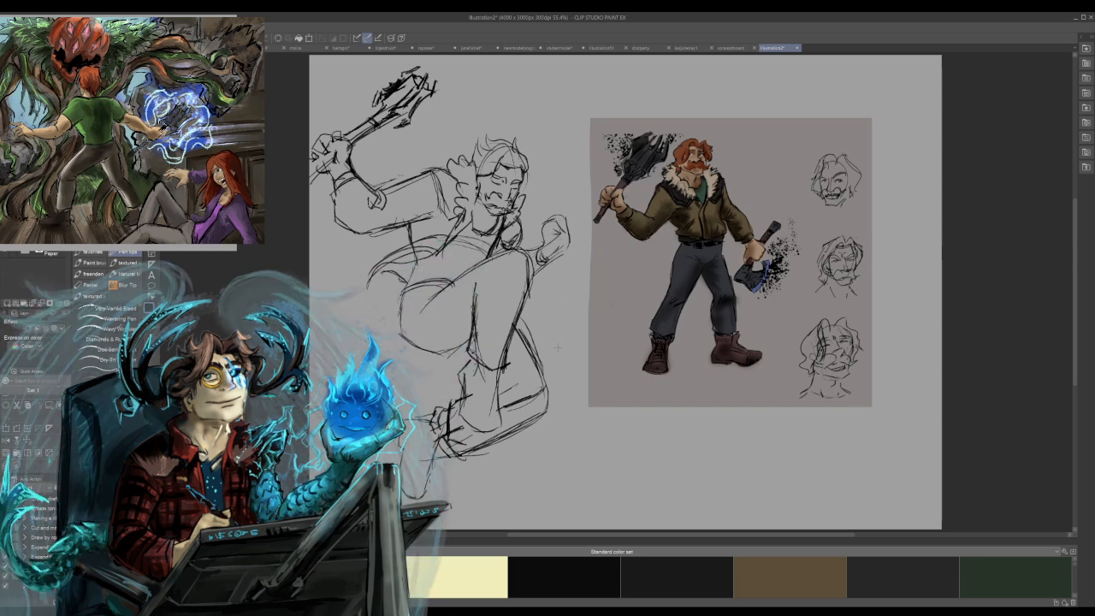
drag(546, 200, 556, 219)
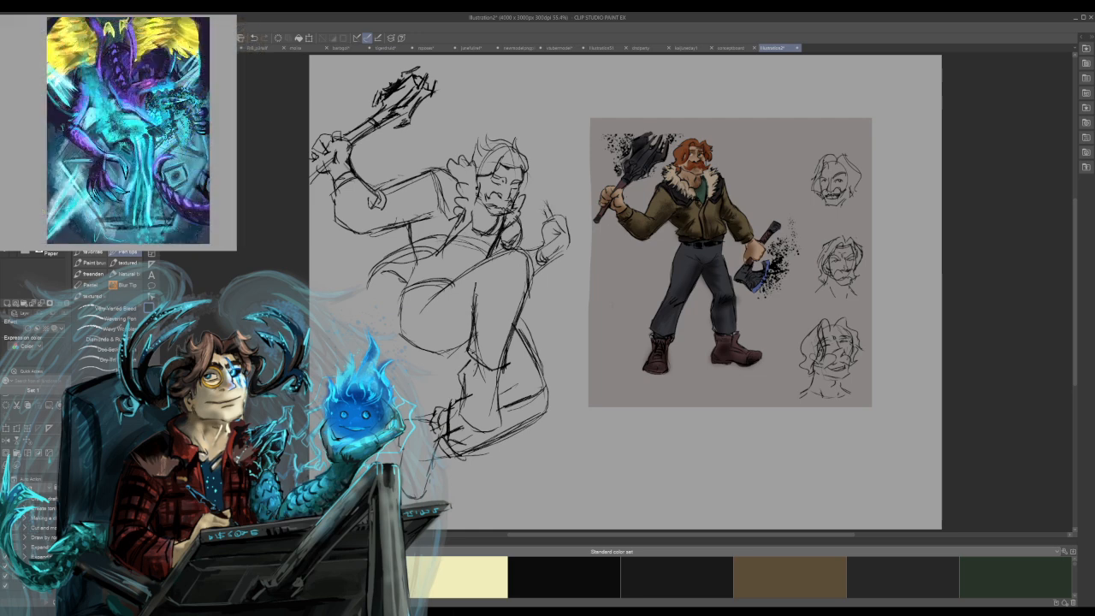
drag(529, 168, 544, 196)
drag(486, 94, 505, 135)
mouse_move(474, 73)
mouse_down()
mouse_move(503, 98)
mouse_move(496, 72)
mouse_move(503, 92)
mouse_move(484, 93)
mouse_up()
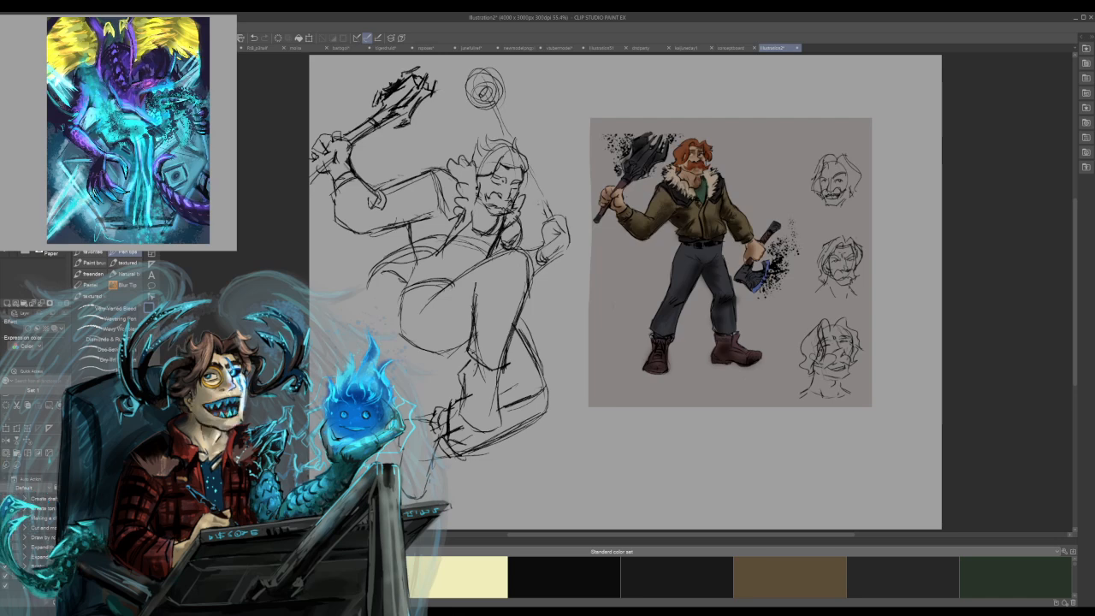
Double the second axe's shaft line and shape its head with a jagged lower edge and dark inner marks.
drag(514, 135, 546, 214)
drag(486, 124, 500, 129)
mouse_move(502, 87)
mouse_down()
mouse_move(511, 107)
mouse_move(472, 106)
mouse_move(492, 130)
mouse_up()
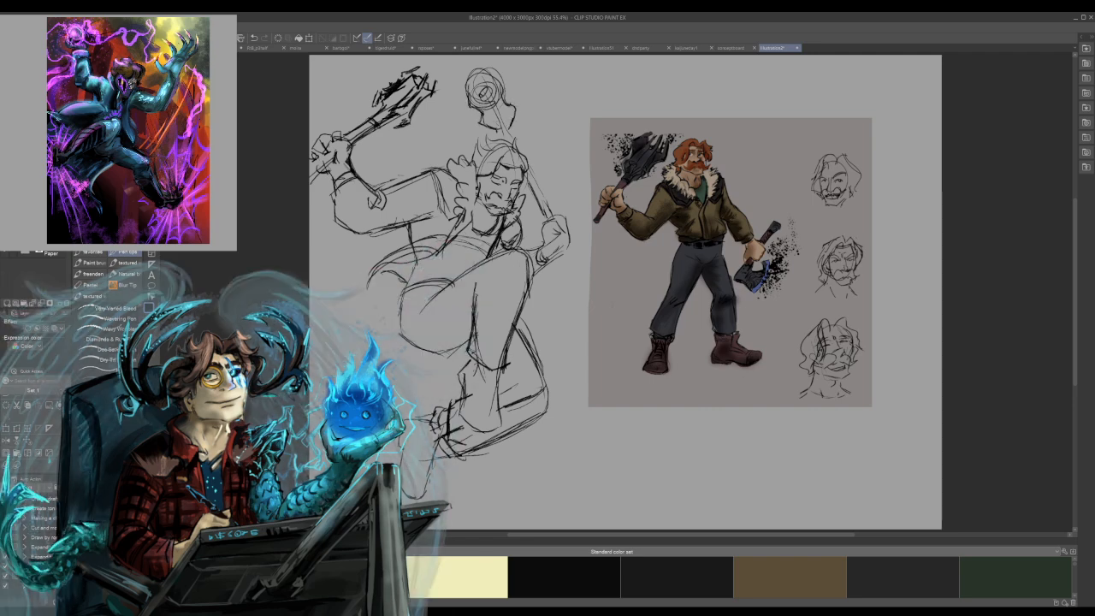
mouse_move(473, 85)
mouse_down()
mouse_move(486, 89)
mouse_move(496, 76)
mouse_move(489, 86)
mouse_up()
mouse_move(475, 87)
mouse_down()
mouse_move(502, 81)
mouse_move(517, 124)
mouse_move(493, 125)
mouse_move(501, 129)
mouse_up()
drag(506, 112, 503, 129)
mouse_move(490, 91)
mouse_down()
mouse_move(503, 117)
mouse_move(495, 105)
mouse_up()
drag(490, 86, 496, 105)
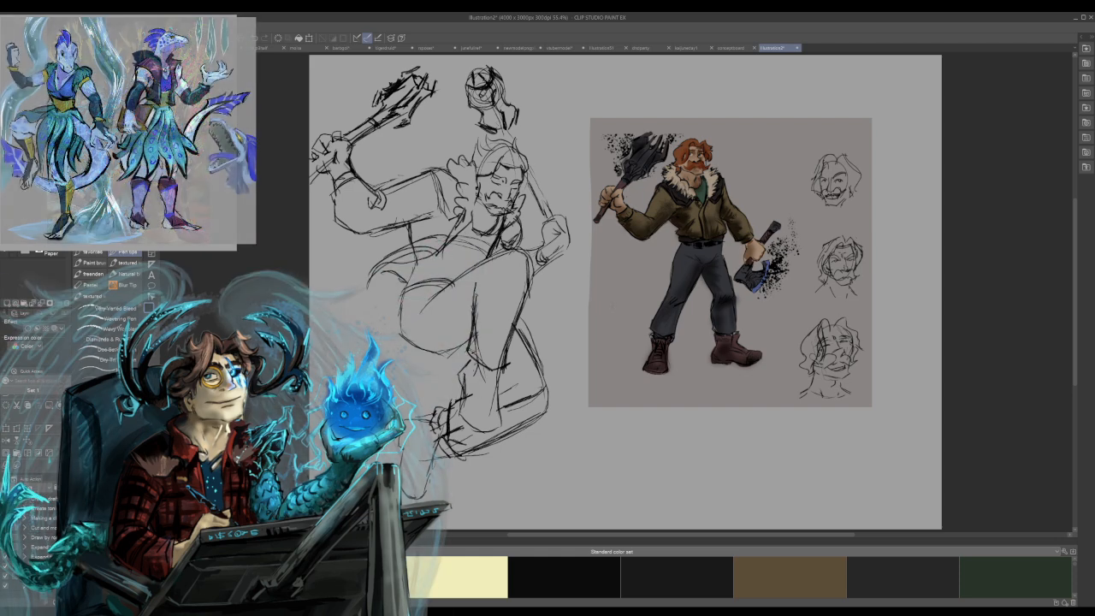
Refine the base of the second axe's head and thicken its handle down through the fist to the butt end.
mouse_move(489, 115)
mouse_down()
mouse_move(498, 126)
mouse_move(511, 118)
mouse_up()
drag(488, 125, 515, 117)
mouse_move(487, 124)
mouse_down()
mouse_move(508, 111)
mouse_move(501, 129)
mouse_move(514, 115)
mouse_move(507, 140)
mouse_up()
key(ctrl+z)
key(ctrl+z)
mouse_move(494, 123)
mouse_down()
mouse_move(515, 140)
mouse_move(577, 274)
mouse_up()
drag(564, 236, 581, 273)
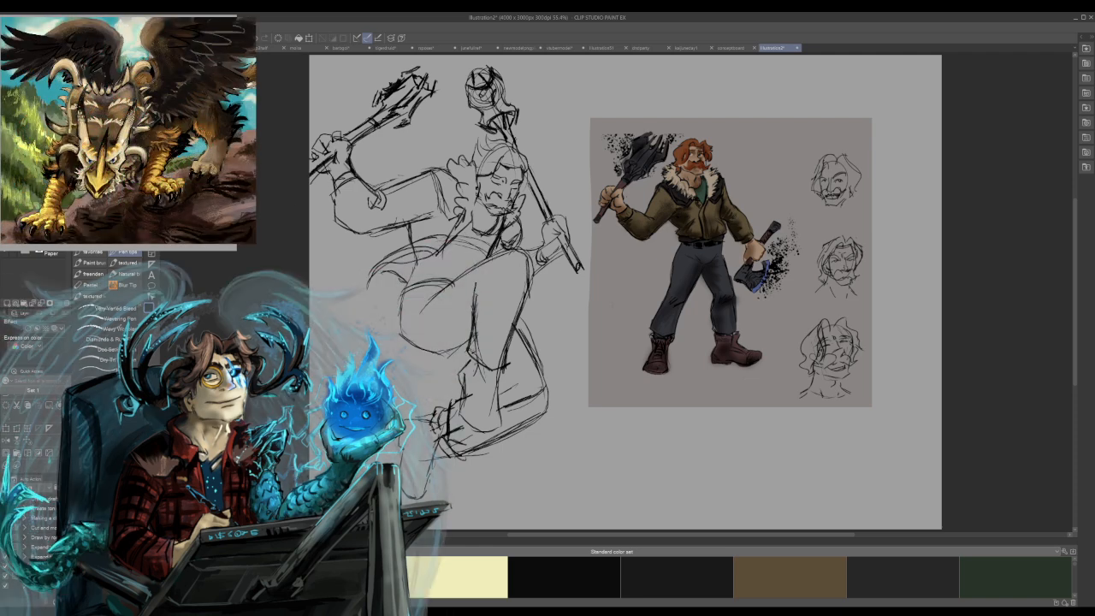
Rework the hair strokes at the side of the forehead and undo the last few.
mouse_move(467, 173)
mouse_down()
mouse_move(470, 140)
mouse_move(480, 140)
mouse_up()
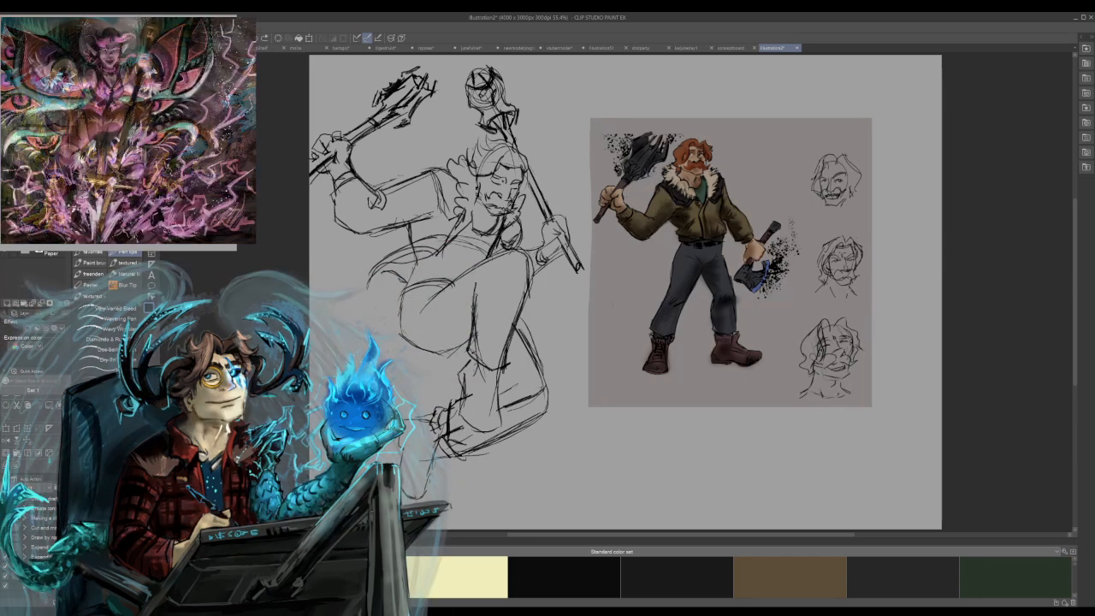
drag(475, 157, 489, 138)
key(ctrl+z)
key(ctrl+z)
key(ctrl+z)
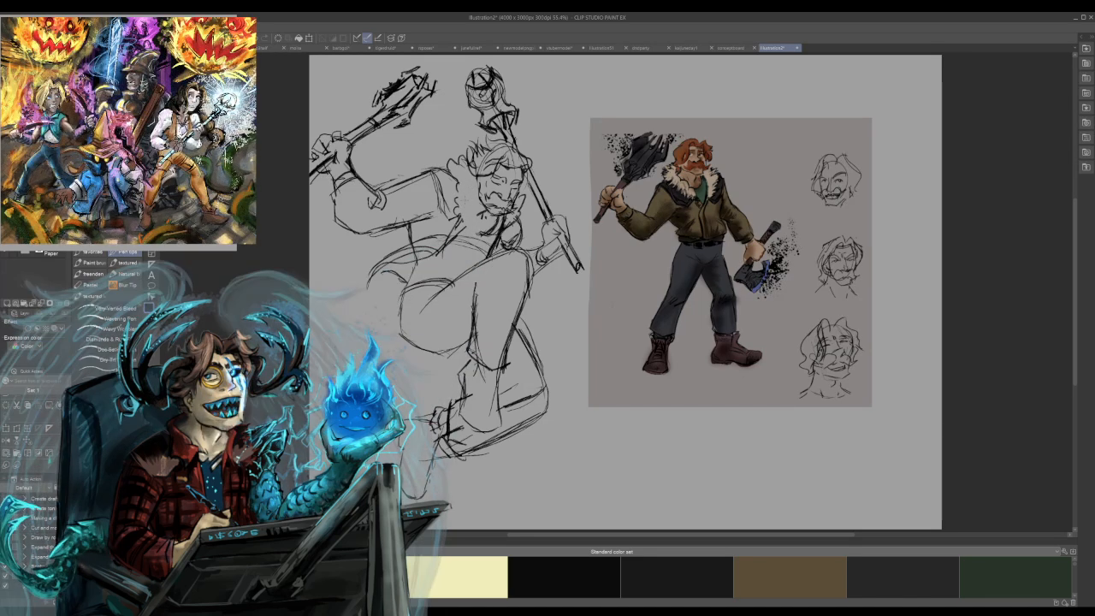
Darken the fur collar's edge down to the chest and add belt lines and trouser folds at the hip.
mouse_move(471, 173)
mouse_down()
mouse_move(476, 232)
mouse_move(439, 247)
mouse_up()
drag(469, 226, 448, 246)
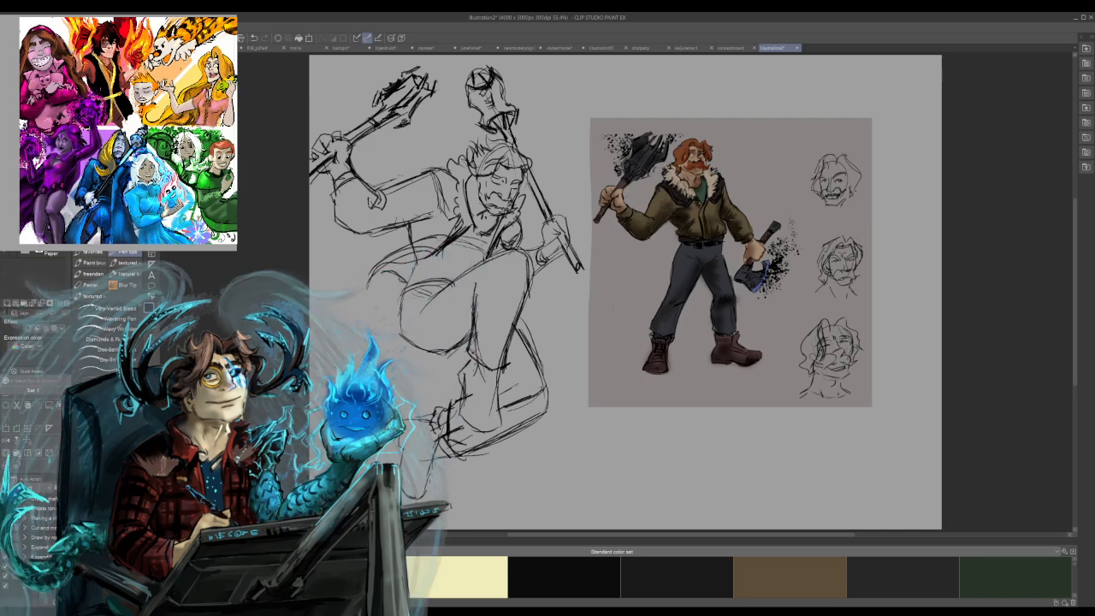
mouse_move(403, 300)
mouse_down()
mouse_move(439, 290)
mouse_move(434, 277)
mouse_move(462, 287)
mouse_move(410, 273)
mouse_move(400, 307)
mouse_up()
key(ctrl+z)
key(ctrl+z)
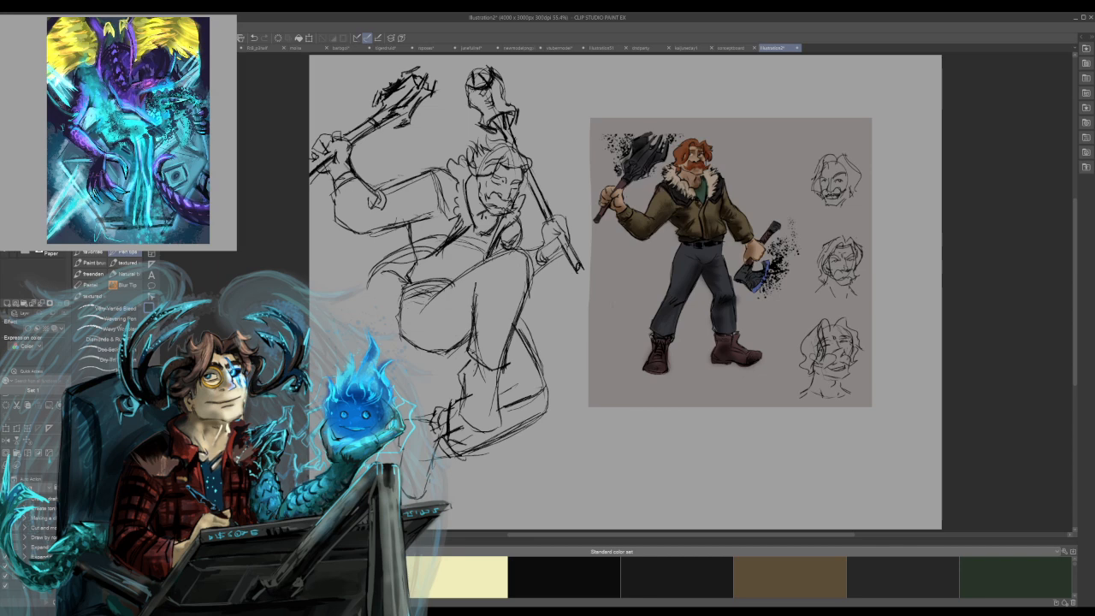
drag(415, 315, 434, 310)
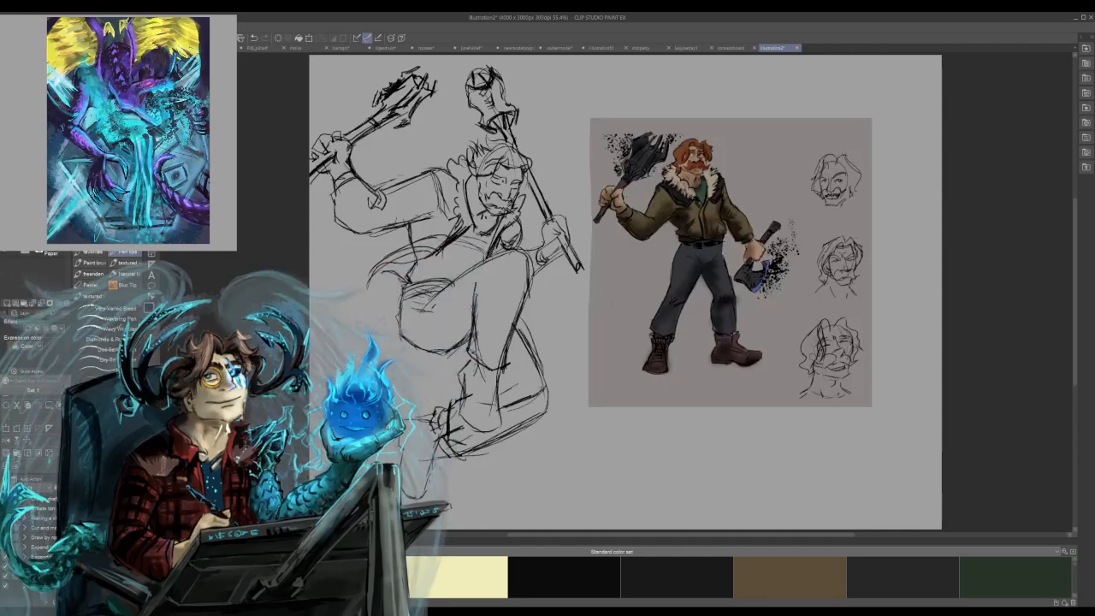
Sketch the front leg's boot below the trouser cuff, from the ankle down to a rounded toe.
mouse_move(492, 369)
mouse_down()
mouse_move(492, 349)
mouse_move(484, 372)
mouse_move(467, 357)
mouse_up()
drag(474, 350, 460, 373)
drag(465, 365, 462, 410)
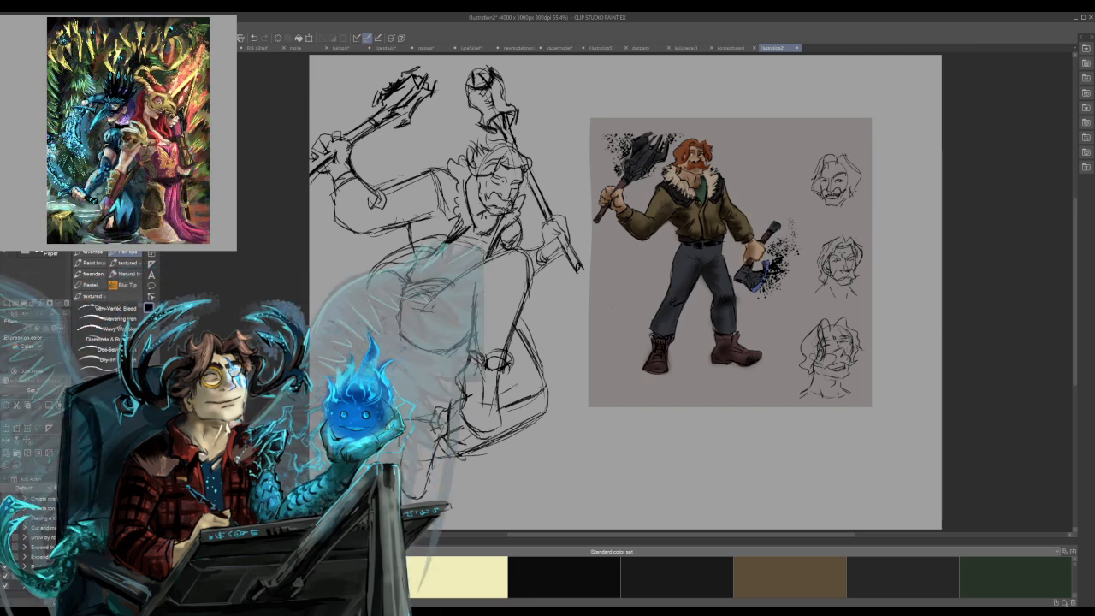
mouse_move(503, 432)
mouse_down()
mouse_move(502, 420)
mouse_move(478, 413)
mouse_move(501, 419)
mouse_move(470, 419)
mouse_move(477, 436)
mouse_up()
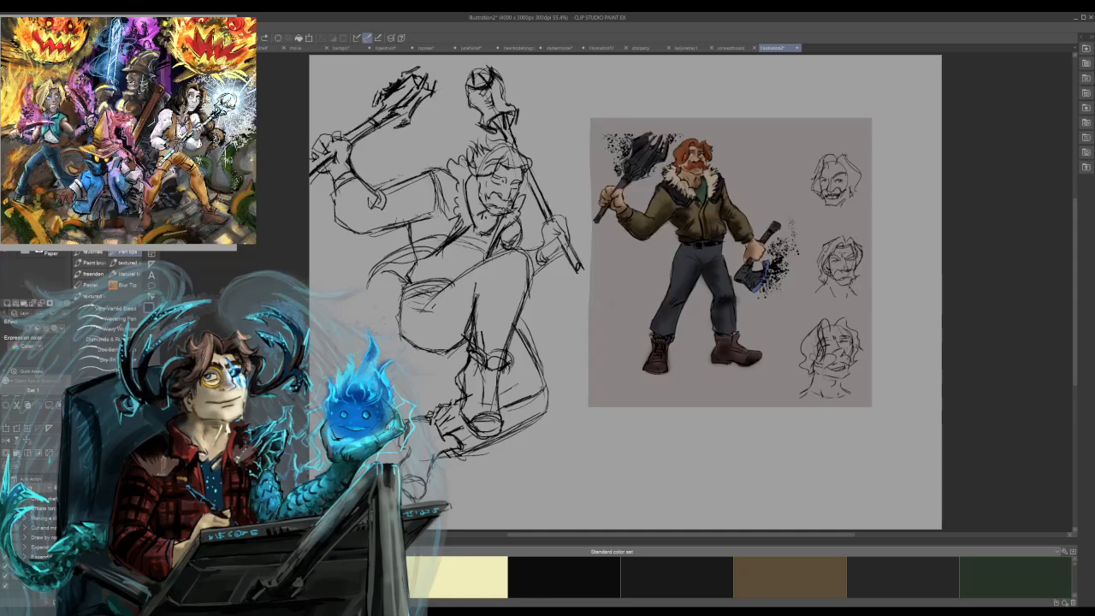
scroll(34, 522, up, 1)
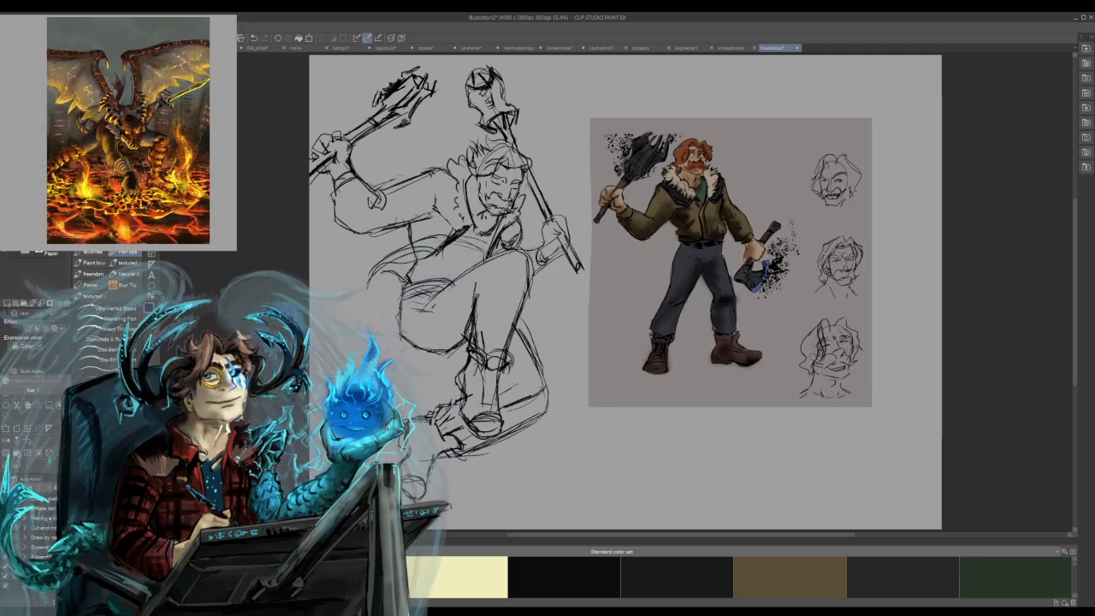
Strengthen the jacket lines where the raised arm's sleeve meets the shoulder and down the torso's side.
drag(433, 207, 456, 234)
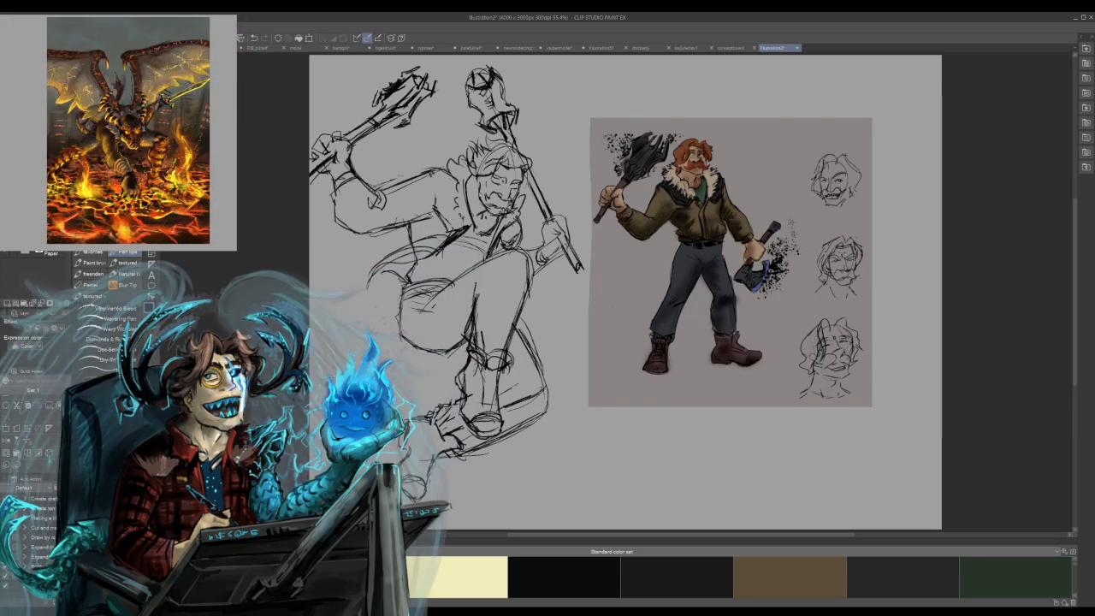
mouse_move(441, 179)
mouse_down()
mouse_move(446, 225)
mouse_move(437, 191)
mouse_up()
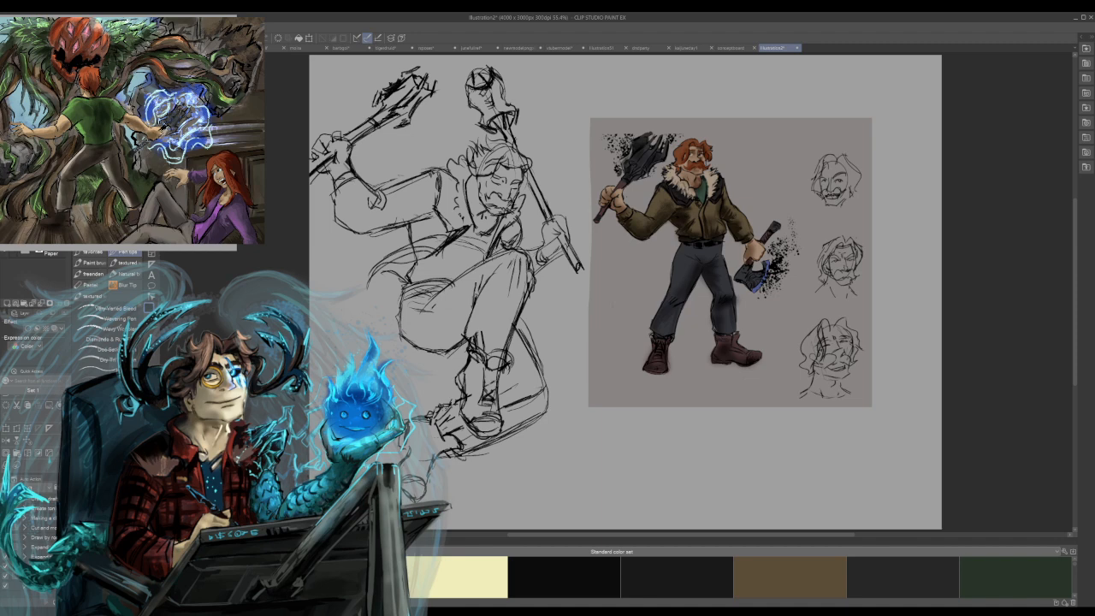
Draw crisscross laces up the front boot and add small lace strokes to the rear boot at the ankle.
drag(484, 367, 498, 376)
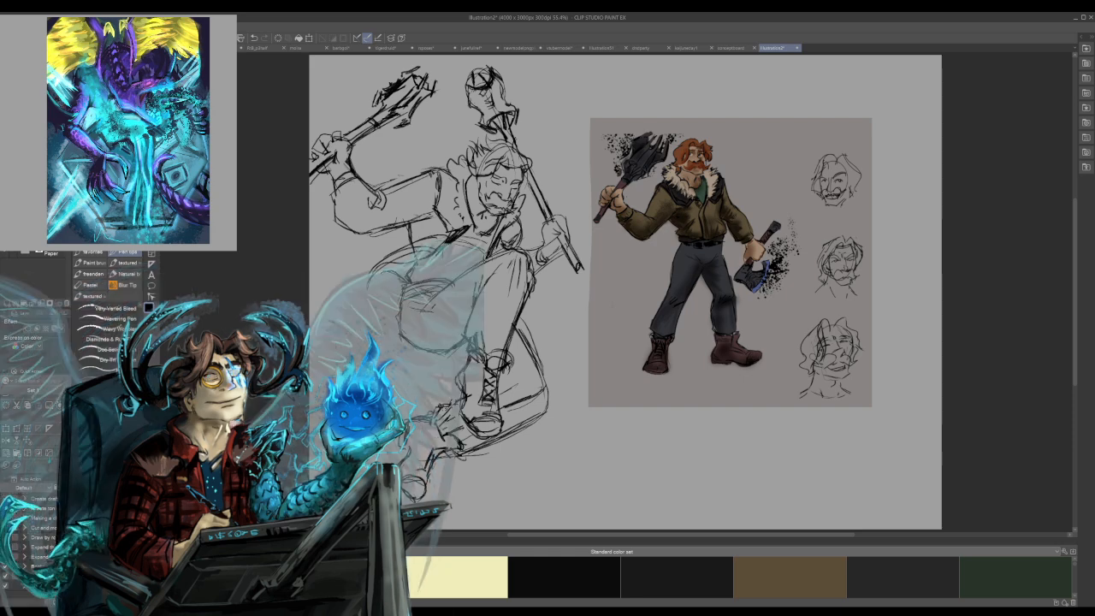
mouse_move(431, 453)
mouse_down()
mouse_move(420, 472)
mouse_move(442, 449)
mouse_up()
drag(436, 446, 444, 452)
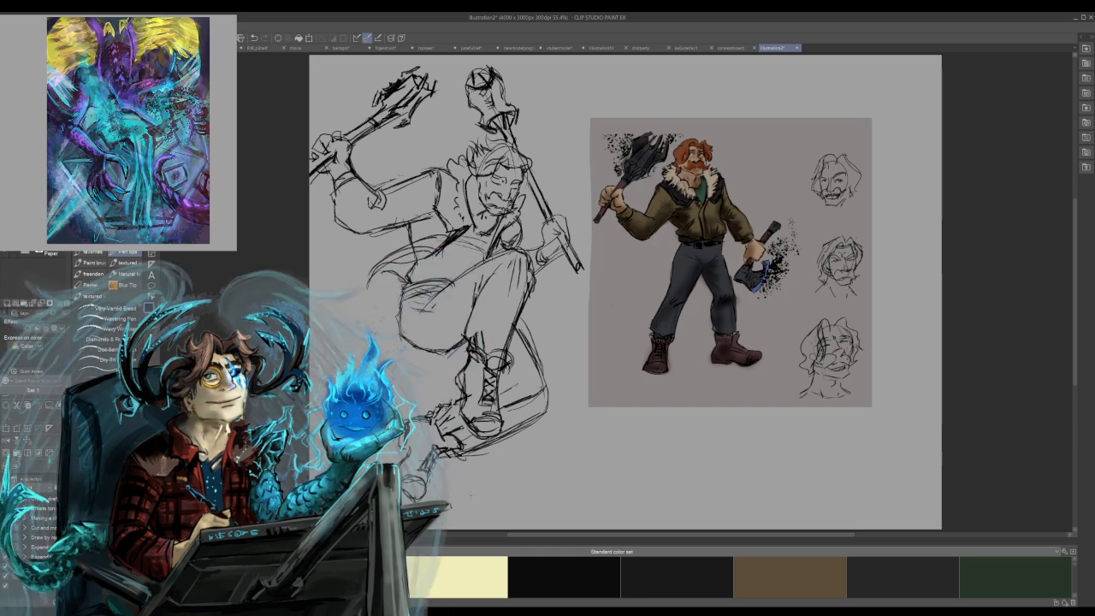
drag(436, 440, 439, 454)
drag(463, 343, 476, 384)
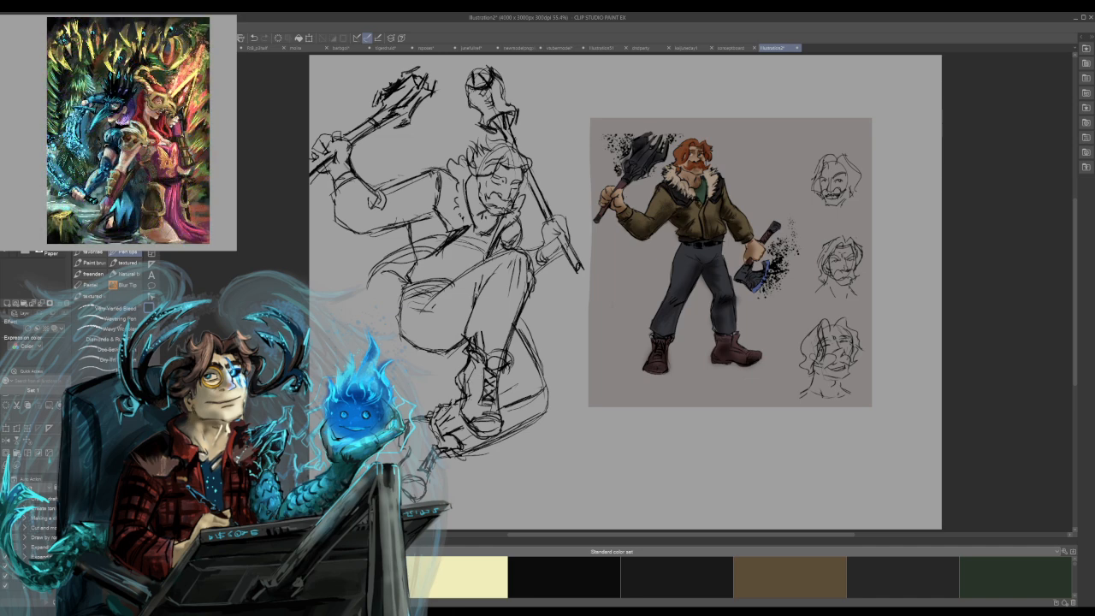
drag(478, 370, 481, 401)
key(ctrl+z)
key(ctrl+z)
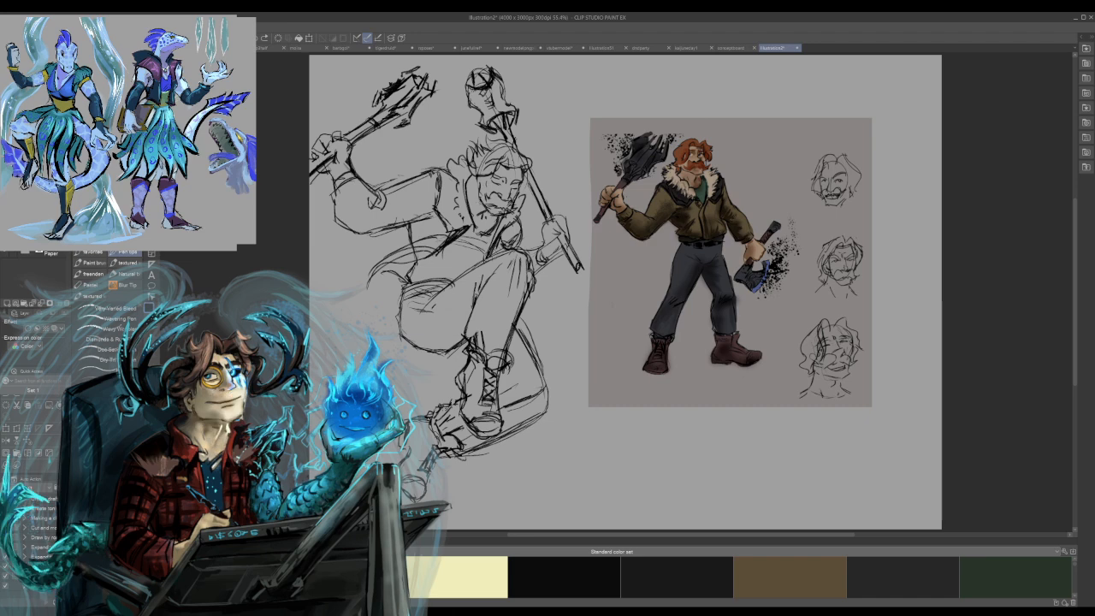
Add a short hair stroke along the hairline above the fighter's forehead.
drag(494, 149, 481, 163)
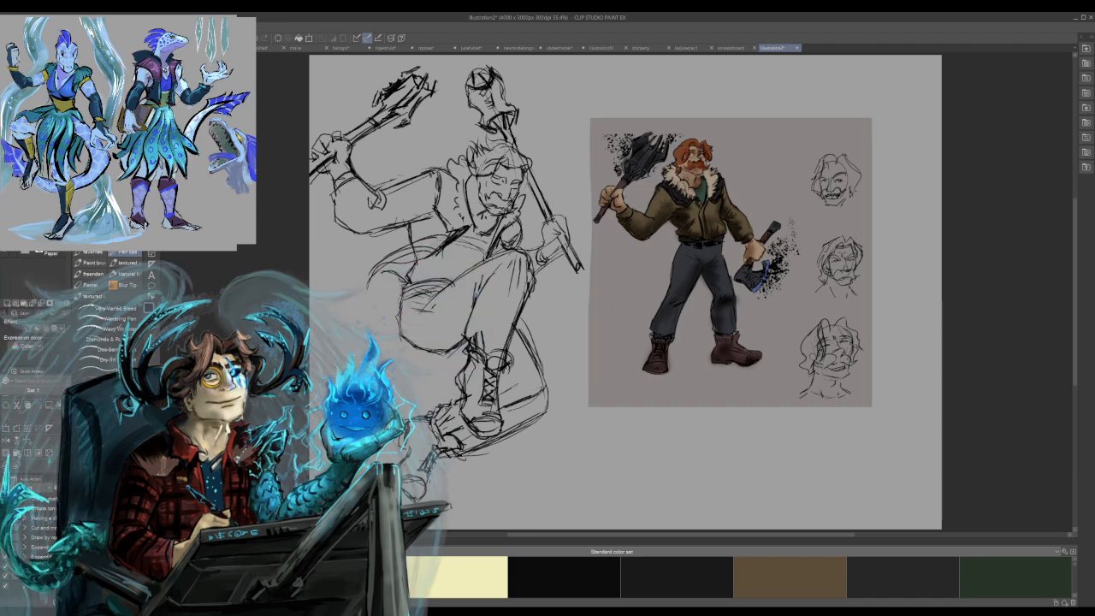
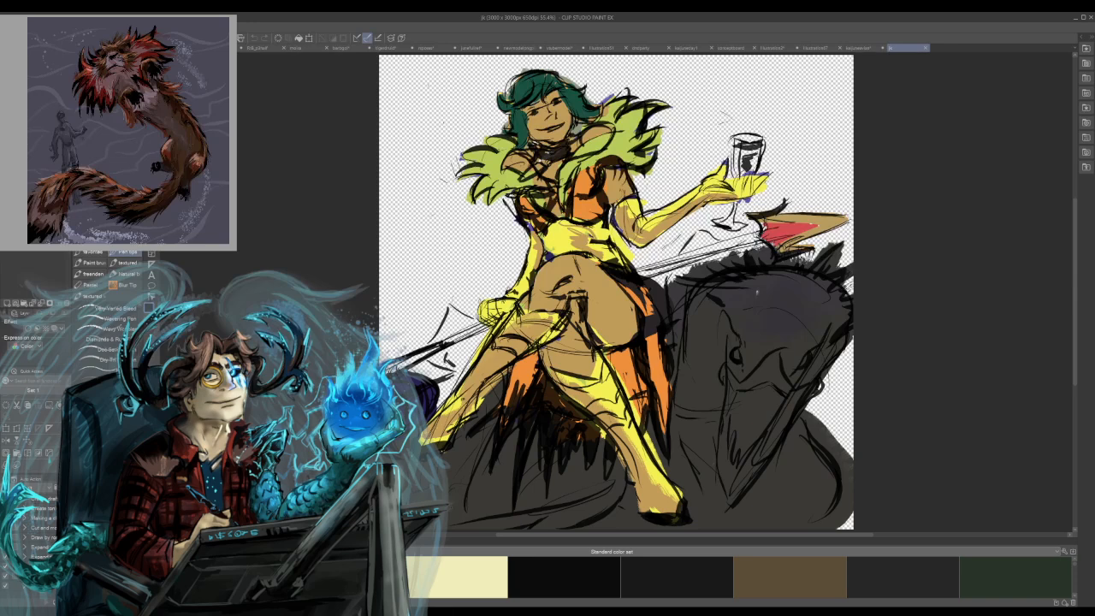
Shrink the horse-rider artwork to about a third of its size and fit it into the canvas's upper-left corner.
key(ctrl+shift+n)
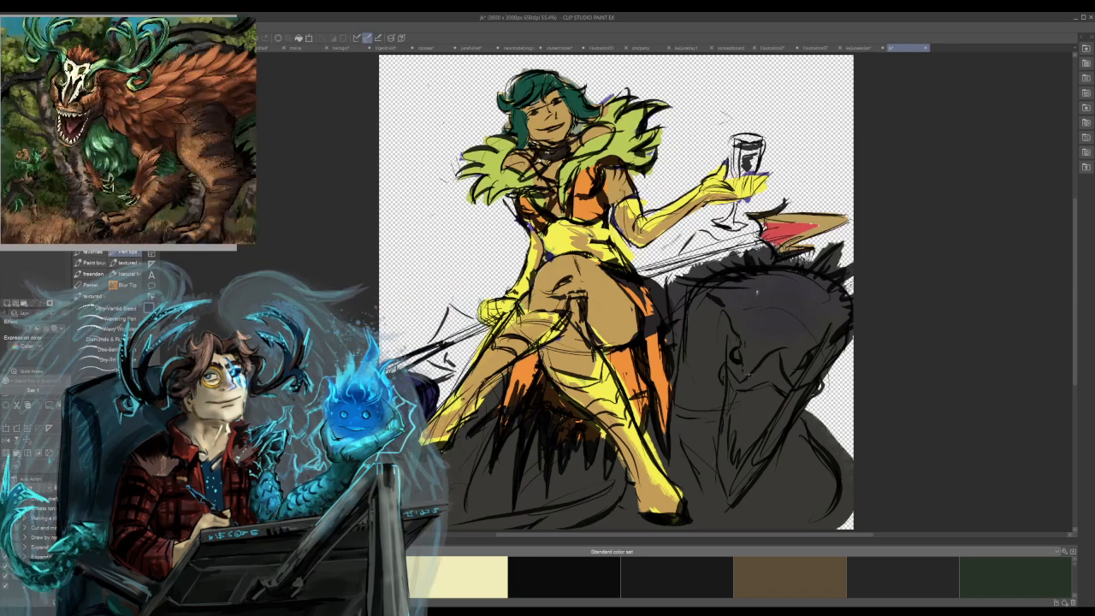
key(ctrl+t)
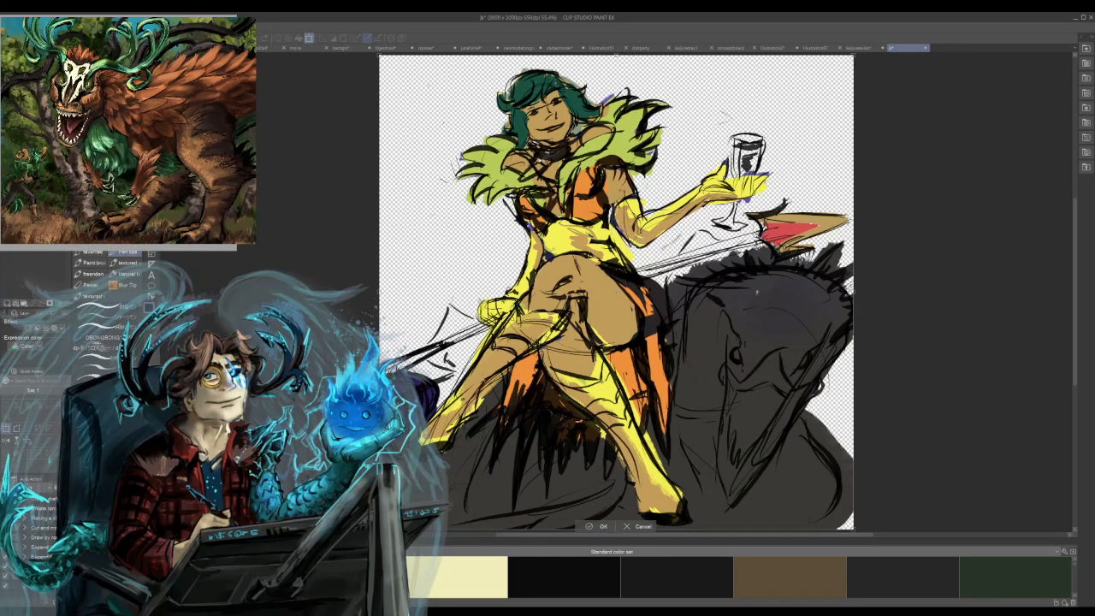
drag(853, 530, 533, 208)
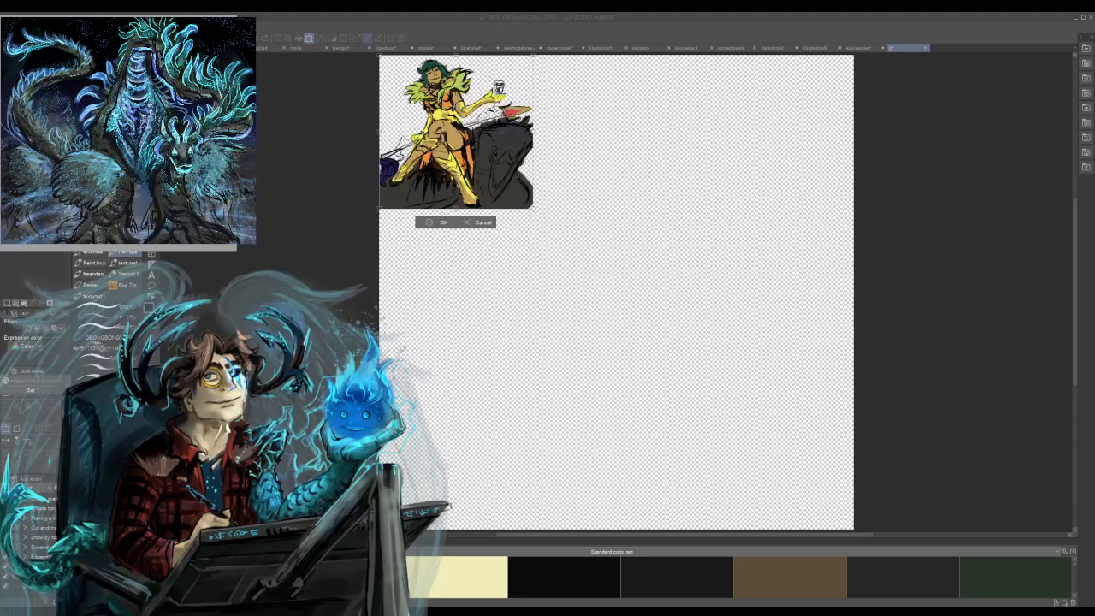
key(Return)
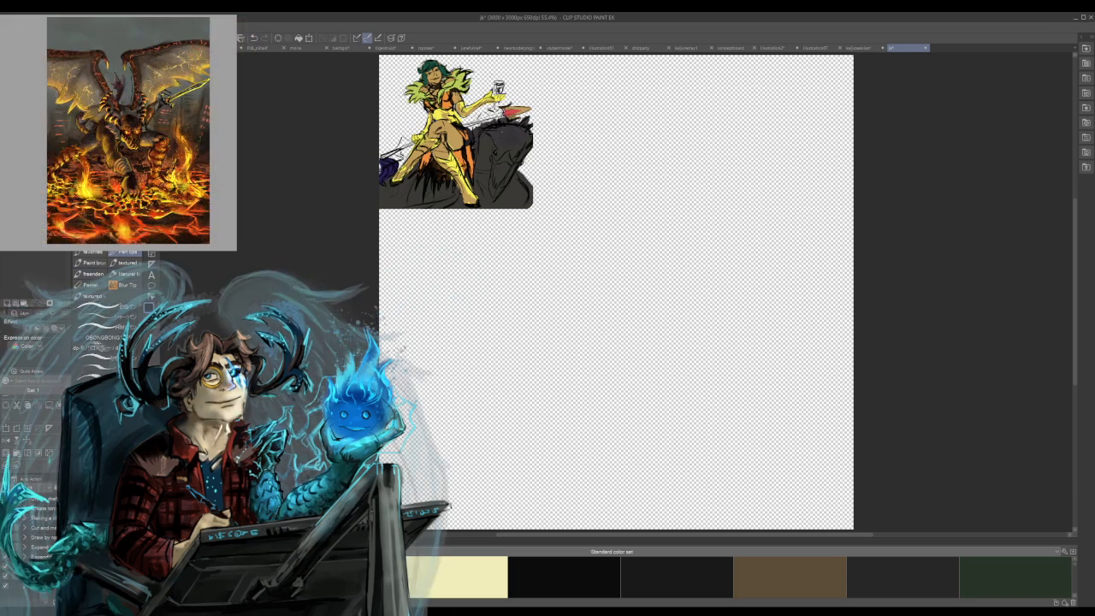
Sketch a new figure's oval head with a pointed chin and neck line on the empty canvas using a paint brush.
click(91, 263)
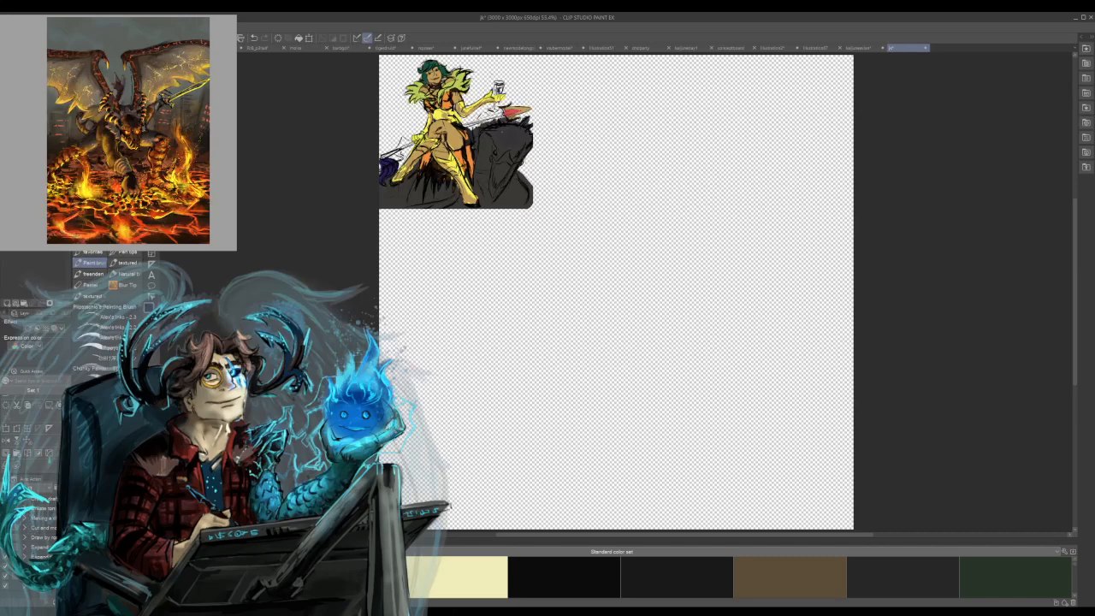
drag(662, 144, 607, 347)
key(ctrl+z)
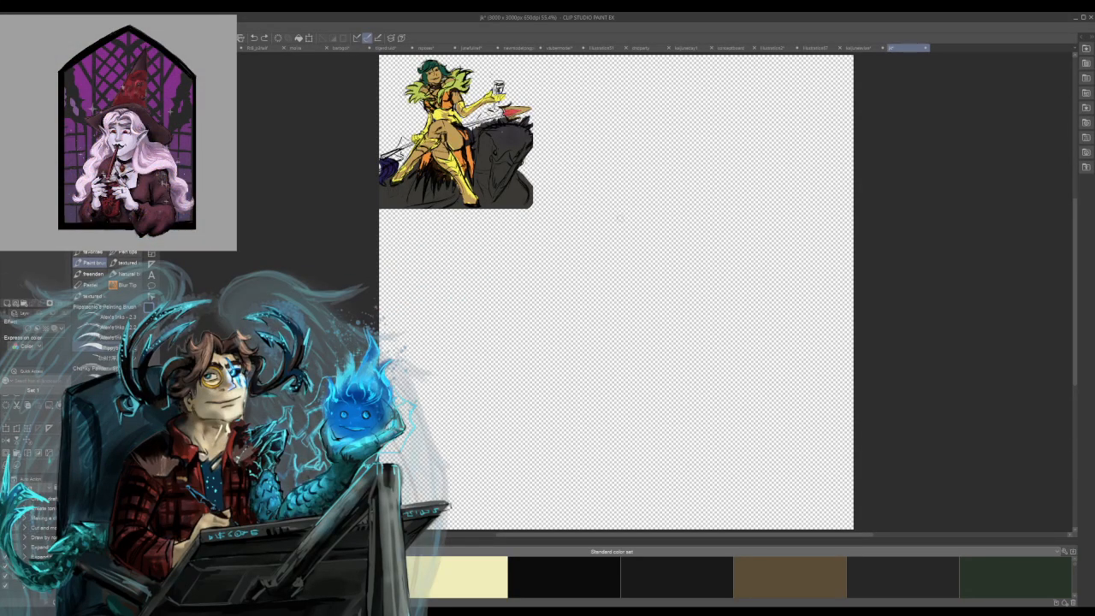
drag(638, 147, 667, 164)
drag(661, 124, 638, 174)
drag(632, 134, 655, 180)
drag(639, 173, 661, 185)
mouse_move(661, 183)
mouse_down()
mouse_move(681, 148)
mouse_move(628, 170)
mouse_move(640, 177)
mouse_up()
key(ctrl+z)
Rough in the figure's shoulders, tapered waist and V-shaped hip line beneath the head.
key(ctrl+z)
drag(640, 178, 667, 171)
mouse_move(656, 122)
mouse_down()
mouse_move(671, 164)
mouse_move(652, 188)
mouse_move(623, 191)
mouse_move(614, 221)
mouse_move(686, 203)
mouse_up()
key(ctrl+z)
drag(624, 188, 685, 210)
mouse_move(599, 203)
mouse_down()
mouse_move(605, 242)
mouse_move(621, 251)
mouse_move(596, 289)
mouse_move(651, 336)
mouse_move(706, 308)
mouse_up()
drag(681, 236, 707, 299)
mouse_move(693, 195)
mouse_down()
mouse_move(680, 243)
mouse_move(701, 280)
mouse_up()
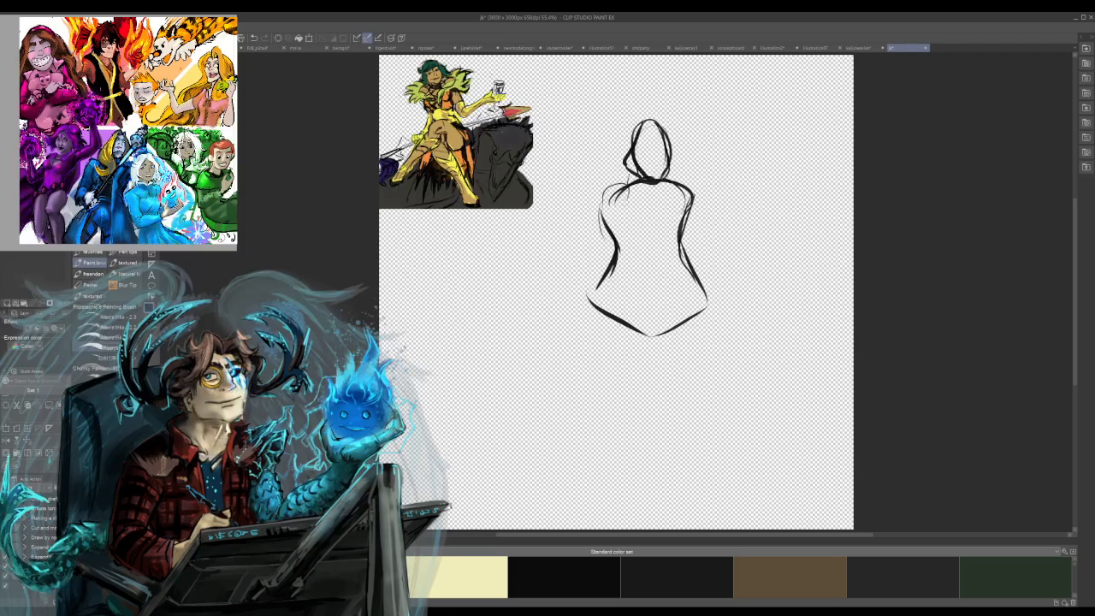
Add rounded shoulder curves and thicken the torso's side lines from the armpits through the waist to the hips.
drag(622, 186, 604, 225)
mouse_move(674, 182)
mouse_down()
mouse_move(694, 171)
mouse_move(701, 214)
mouse_move(668, 257)
mouse_move(699, 326)
mouse_up()
drag(673, 246, 699, 318)
drag(631, 250, 599, 335)
drag(605, 190, 620, 262)
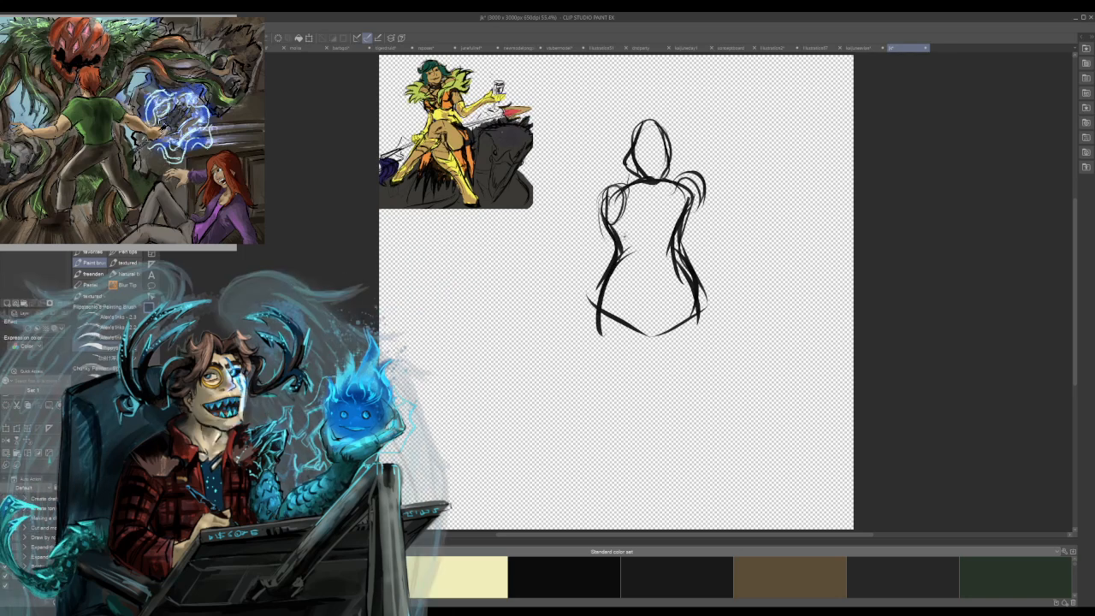
mouse_move(603, 202)
mouse_down()
mouse_move(617, 244)
mouse_move(594, 309)
mouse_up()
drag(616, 245, 584, 325)
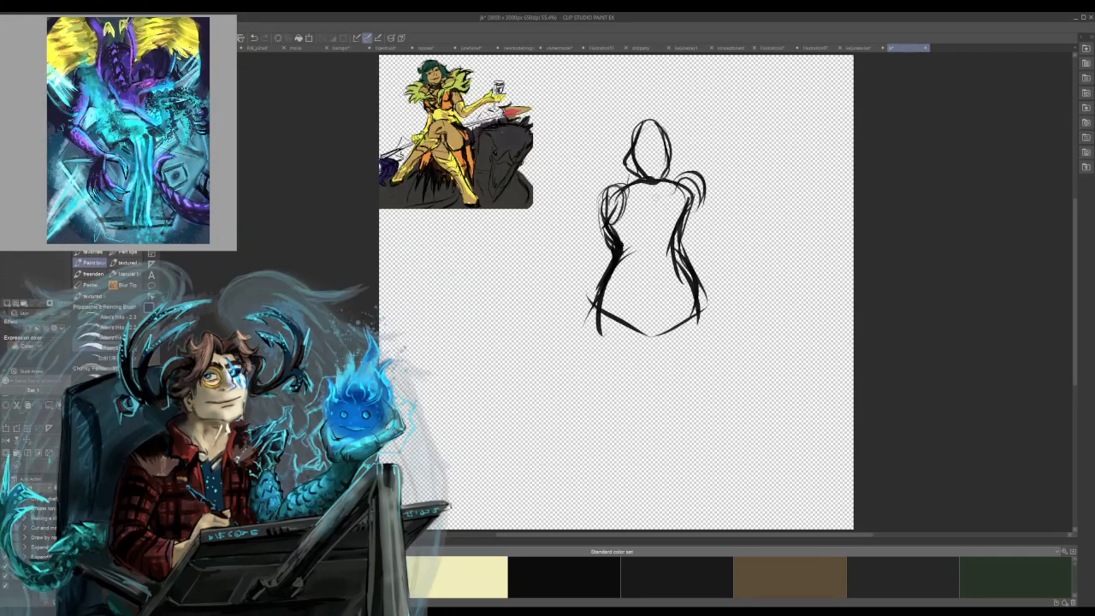
Sketch loose curls of short hair around the top and sides of the head.
mouse_move(634, 148)
mouse_down()
mouse_move(626, 166)
mouse_move(653, 183)
mouse_move(614, 189)
mouse_move(626, 177)
mouse_up()
drag(661, 118, 624, 139)
mouse_move(631, 120)
mouse_down()
mouse_move(622, 133)
mouse_move(655, 129)
mouse_move(641, 116)
mouse_move(674, 147)
mouse_up()
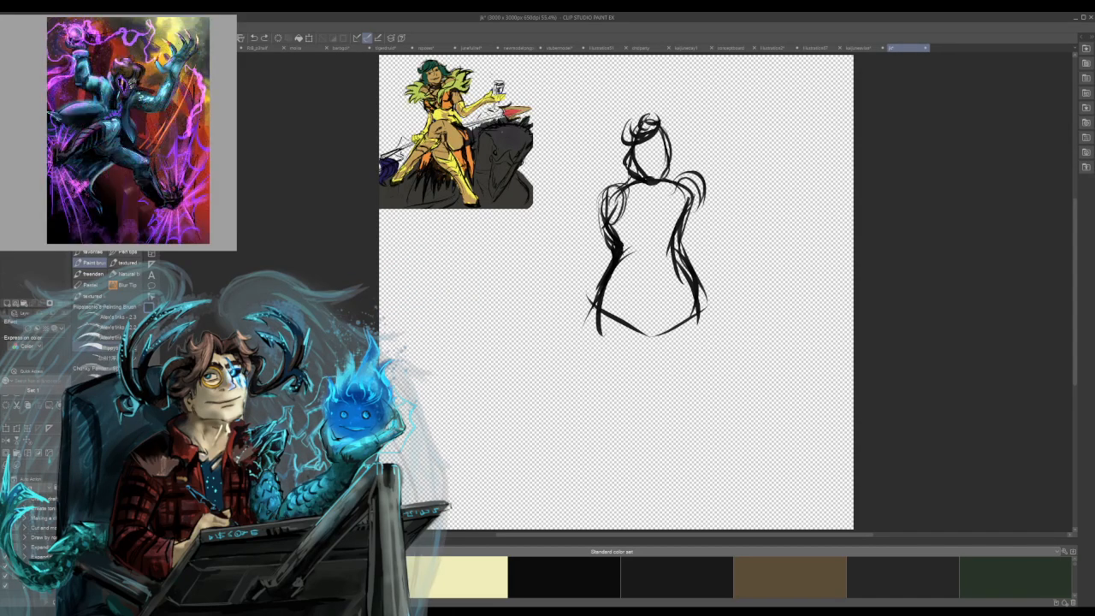
key(ctrl+z)
key(ctrl+z)
mouse_move(663, 125)
mouse_down()
mouse_move(681, 156)
mouse_move(616, 159)
mouse_move(634, 145)
mouse_move(620, 189)
mouse_move(660, 195)
mouse_move(608, 204)
mouse_move(598, 194)
mouse_up()
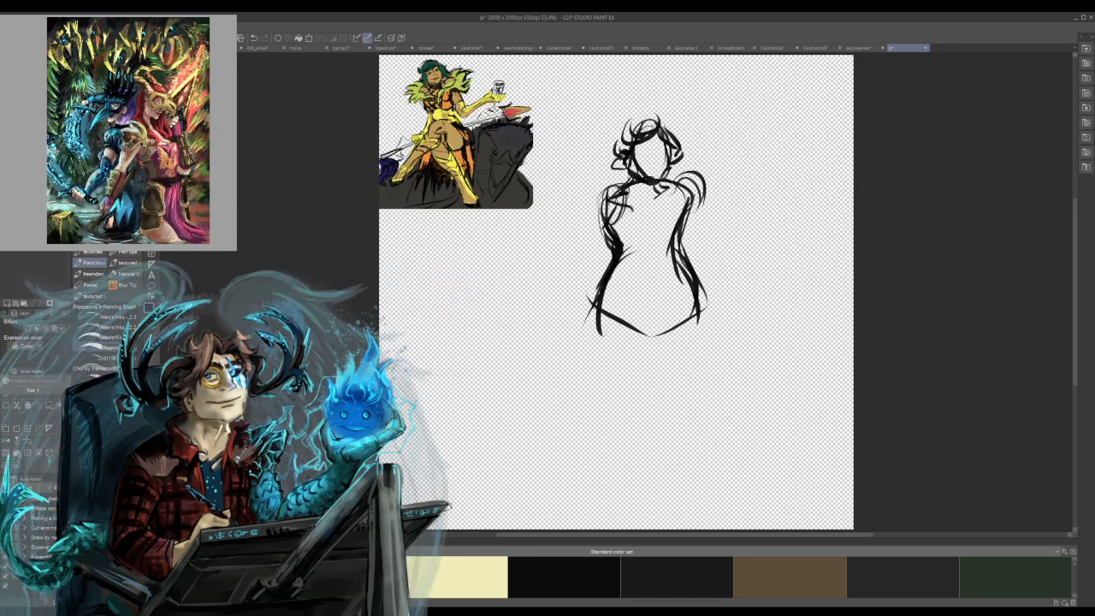
mouse_move(621, 168)
mouse_down()
mouse_move(604, 180)
mouse_move(641, 207)
mouse_move(610, 207)
mouse_up()
key(ctrl+z)
key(ctrl+z)
key(ctrl+z)
key(ctrl+z)
key(ctrl+z)
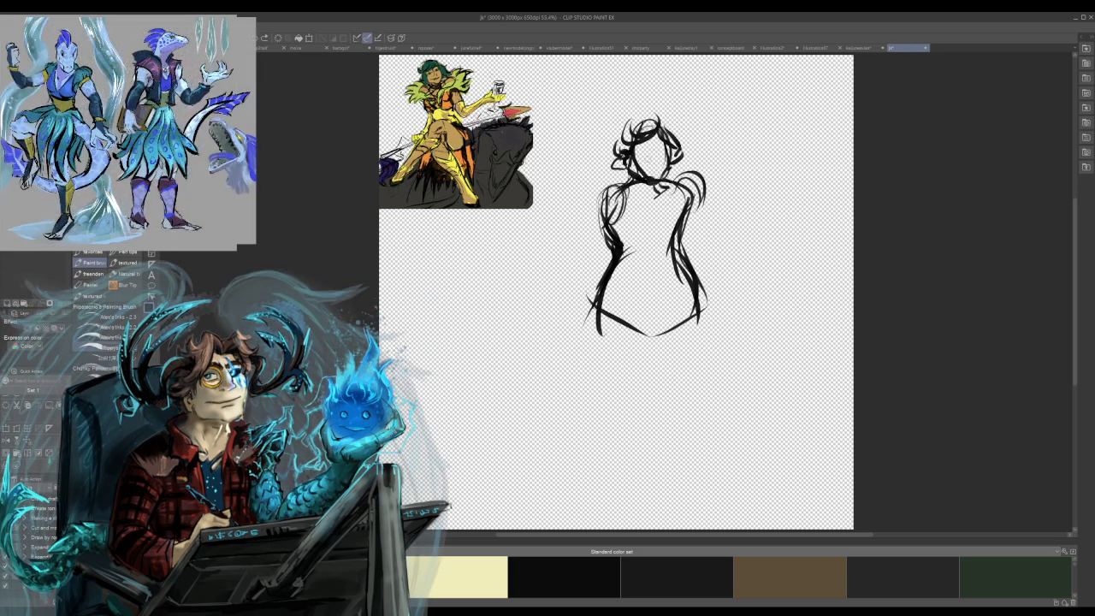
Draw a bold V-shaped neckline between the shoulders and add short contour strokes below the chest.
mouse_move(604, 208)
mouse_down()
mouse_move(631, 221)
mouse_move(598, 211)
mouse_move(704, 186)
mouse_up()
drag(655, 213, 707, 186)
mouse_move(648, 217)
mouse_down()
mouse_move(673, 203)
mouse_move(633, 223)
mouse_move(715, 184)
mouse_move(713, 192)
mouse_up()
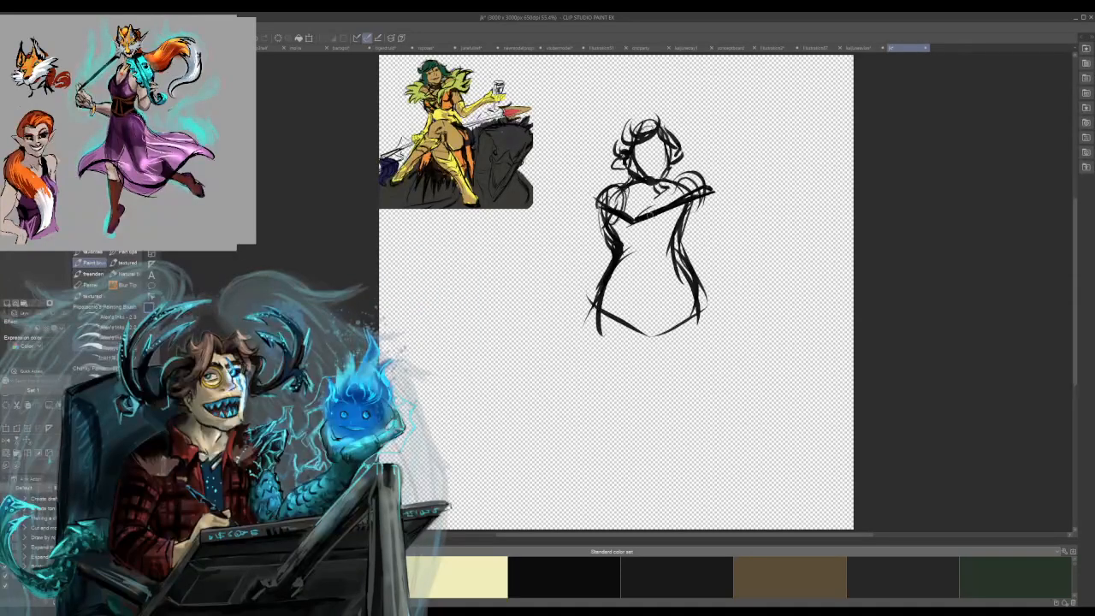
mouse_move(657, 233)
mouse_down()
mouse_move(667, 267)
mouse_move(648, 260)
mouse_up()
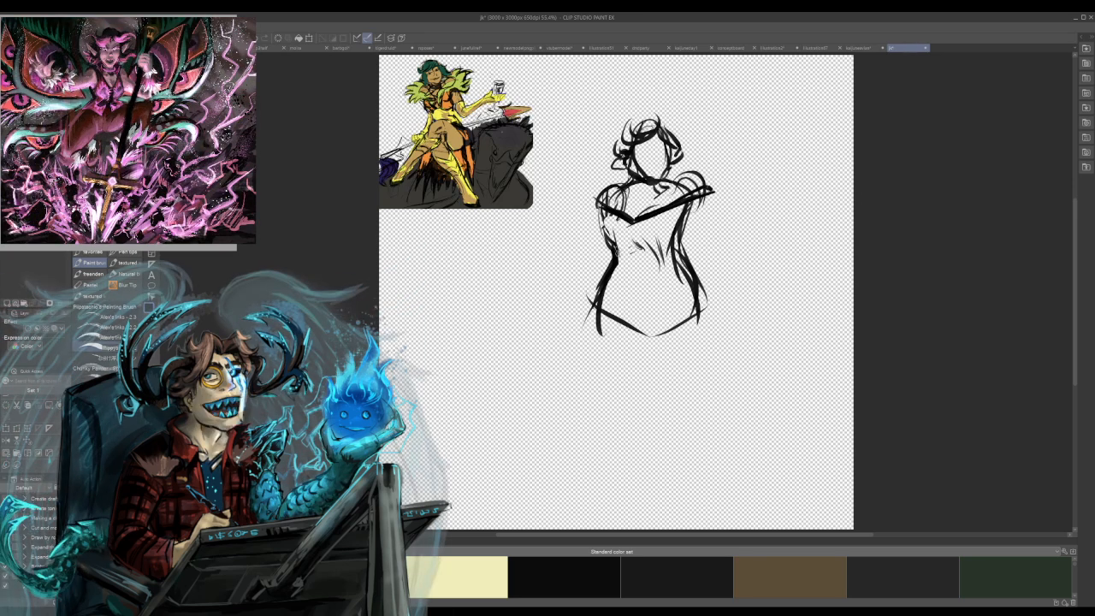
drag(618, 242, 629, 259)
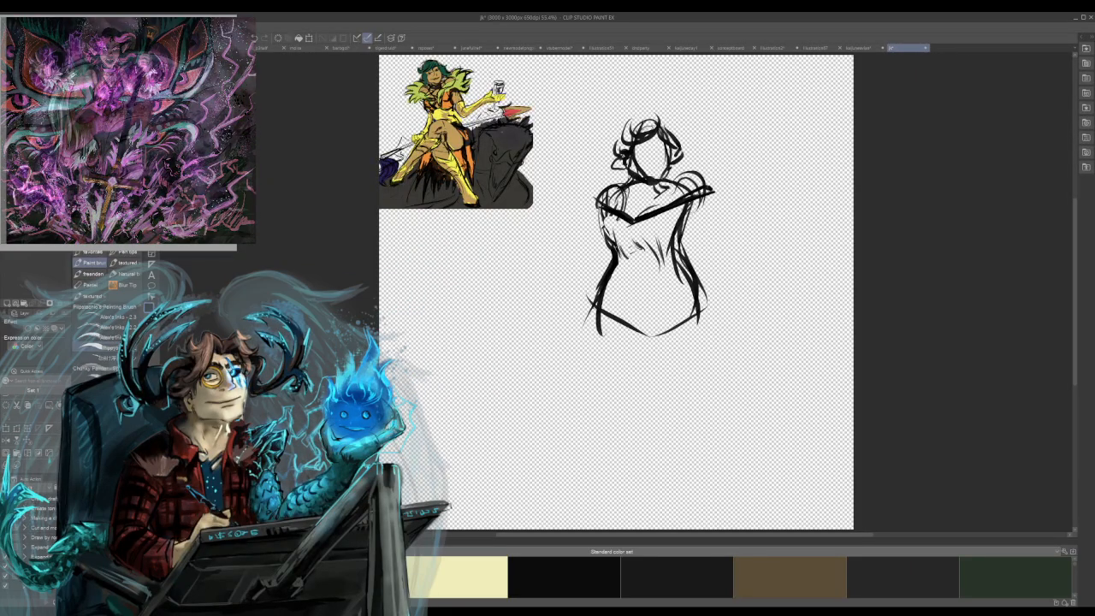
Sketch the outstretched arm, bent at the elbow, ending in an open, upturned hand.
drag(682, 223, 695, 236)
mouse_move(707, 209)
mouse_down()
mouse_move(726, 232)
mouse_move(715, 260)
mouse_move(759, 199)
mouse_move(797, 203)
mouse_move(787, 182)
mouse_move(796, 196)
mouse_move(802, 171)
mouse_move(792, 188)
mouse_up()
key(ctrl+z)
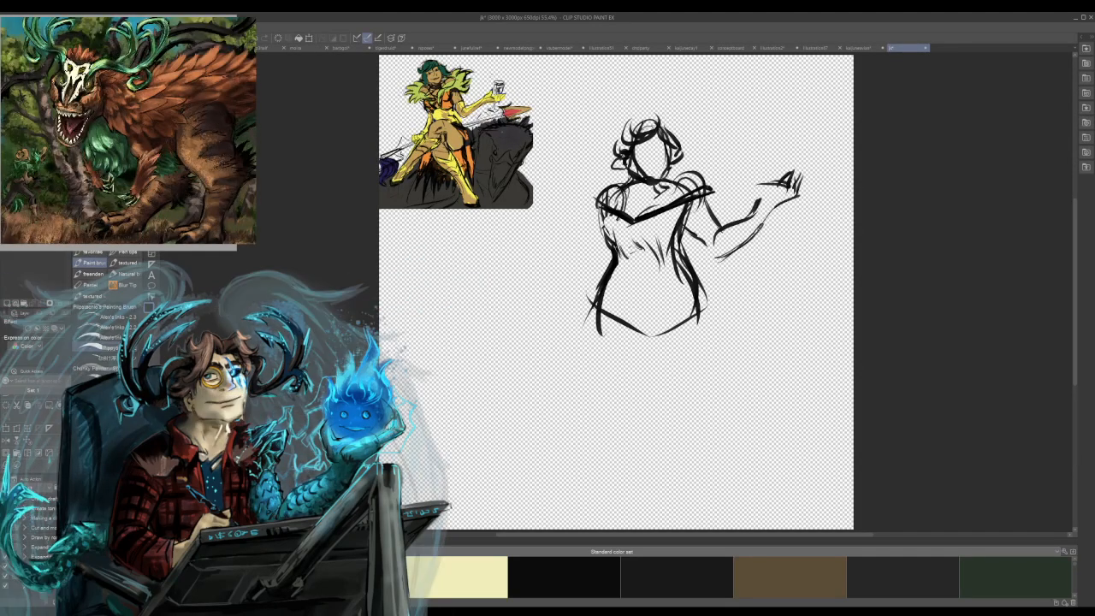
mouse_move(749, 197)
mouse_down()
mouse_move(754, 209)
mouse_move(753, 182)
mouse_move(781, 184)
mouse_up()
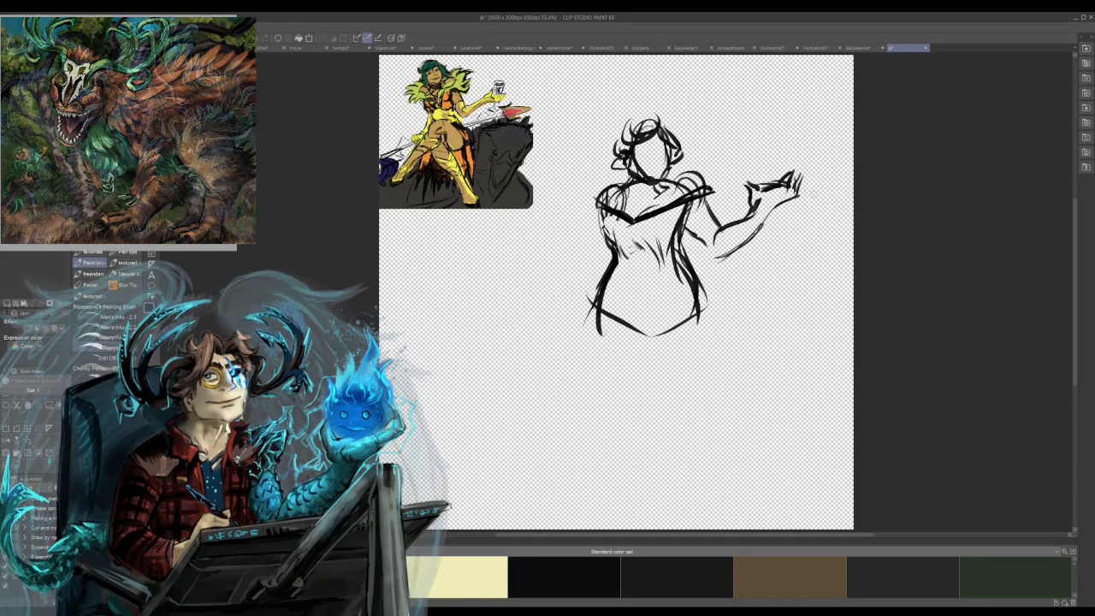
Rough in a forearm line beside the waist and redraw the shoulder and upper torso contour on that side.
mouse_move(609, 267)
mouse_down()
mouse_move(561, 295)
mouse_move(571, 312)
mouse_up()
key(ctrl+z)
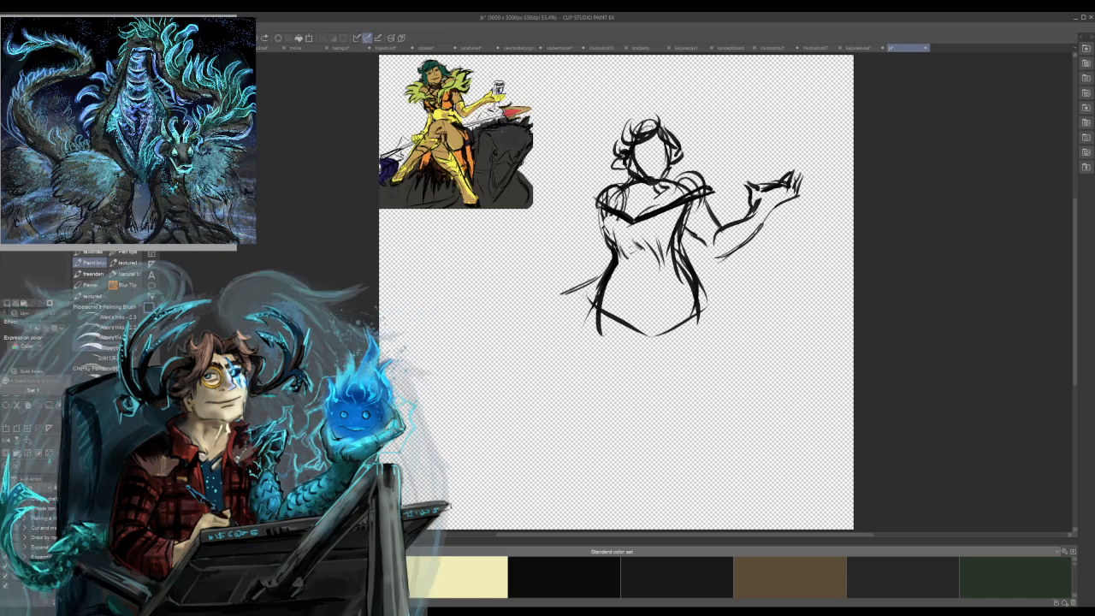
mouse_move(607, 207)
mouse_down()
mouse_move(609, 186)
mouse_move(633, 176)
mouse_up()
key(ctrl+z)
key(ctrl+z)
key(ctrl+z)
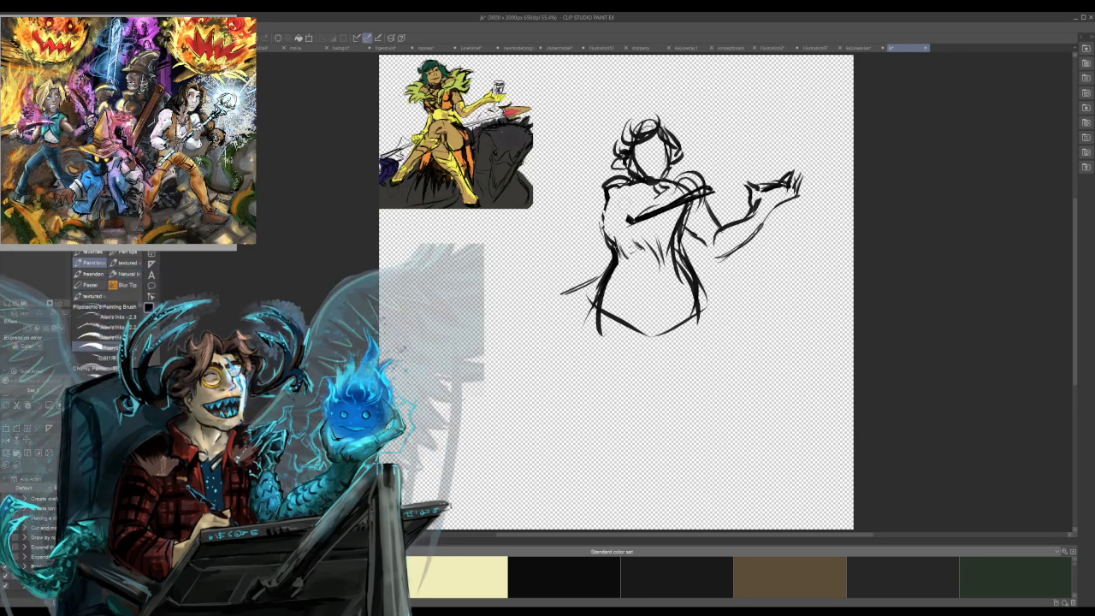
key(ctrl+z)
drag(620, 190, 612, 246)
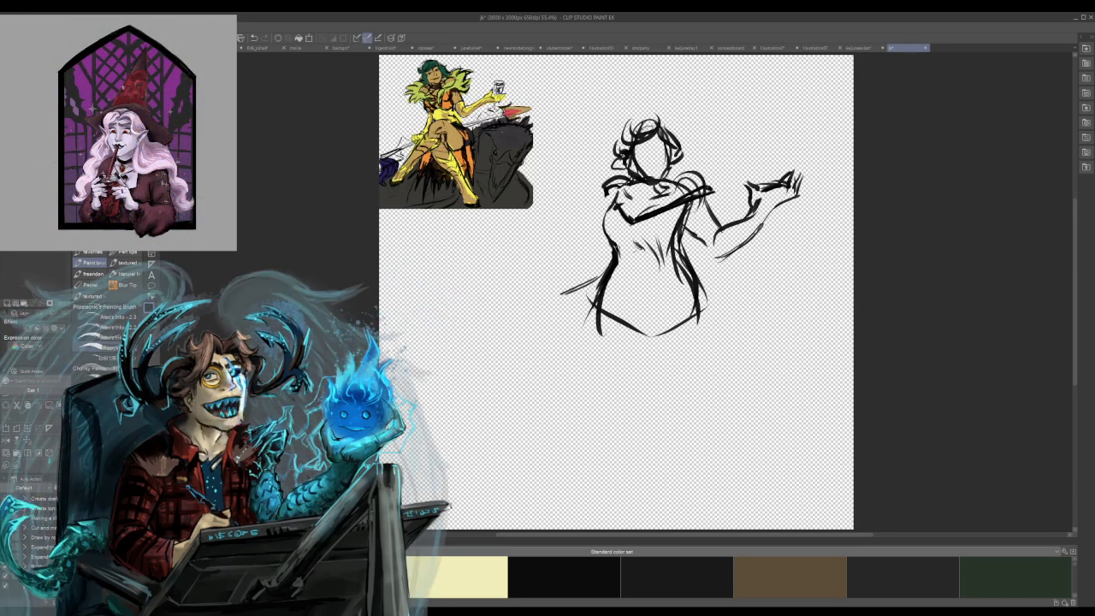
Darken the shoulder contours and strengthen both ends of the neckline.
drag(626, 187, 616, 220)
key(ctrl+z)
key(ctrl+z)
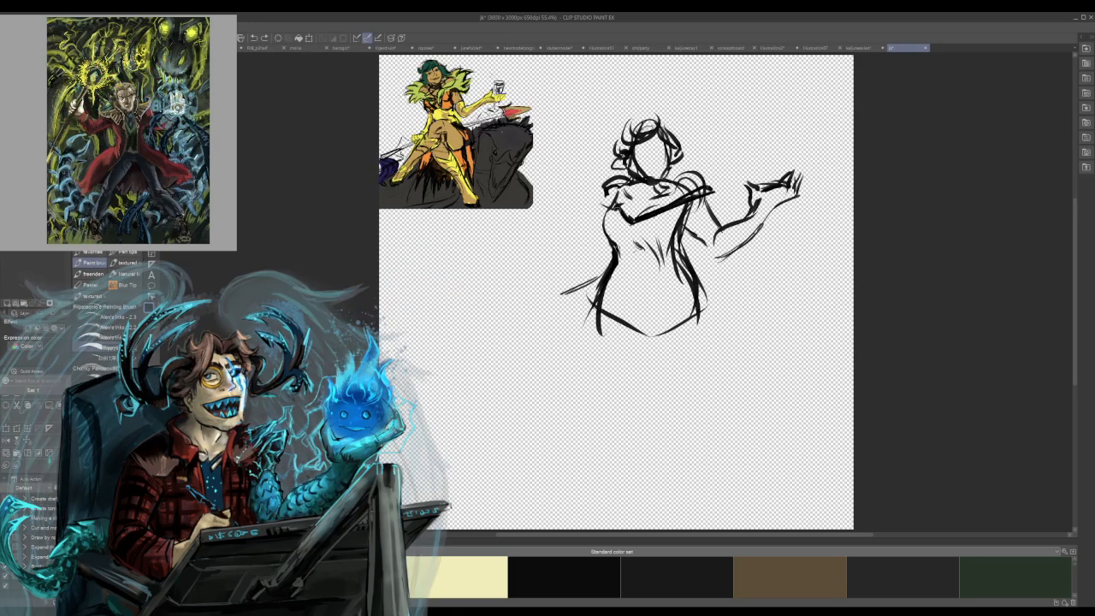
drag(703, 195, 672, 208)
drag(594, 202, 621, 213)
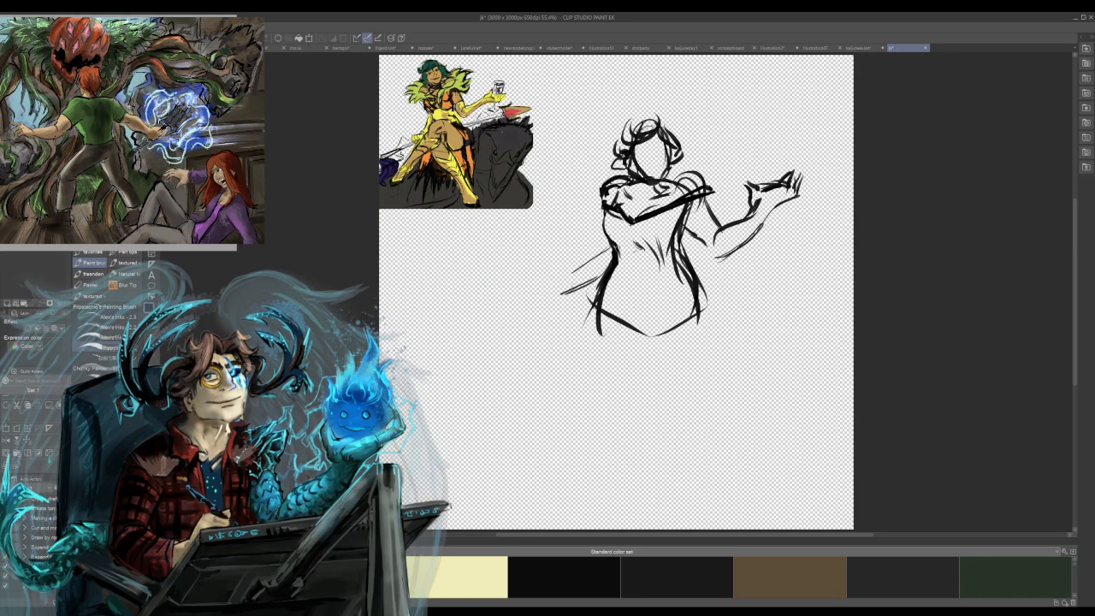
Sketch the lowered arm's forearm and fist beside the waist, then redraw the torso's side beneath the outstretched arm.
mouse_move(600, 277)
mouse_down()
mouse_move(554, 288)
mouse_move(598, 256)
mouse_up()
key(ctrl+z)
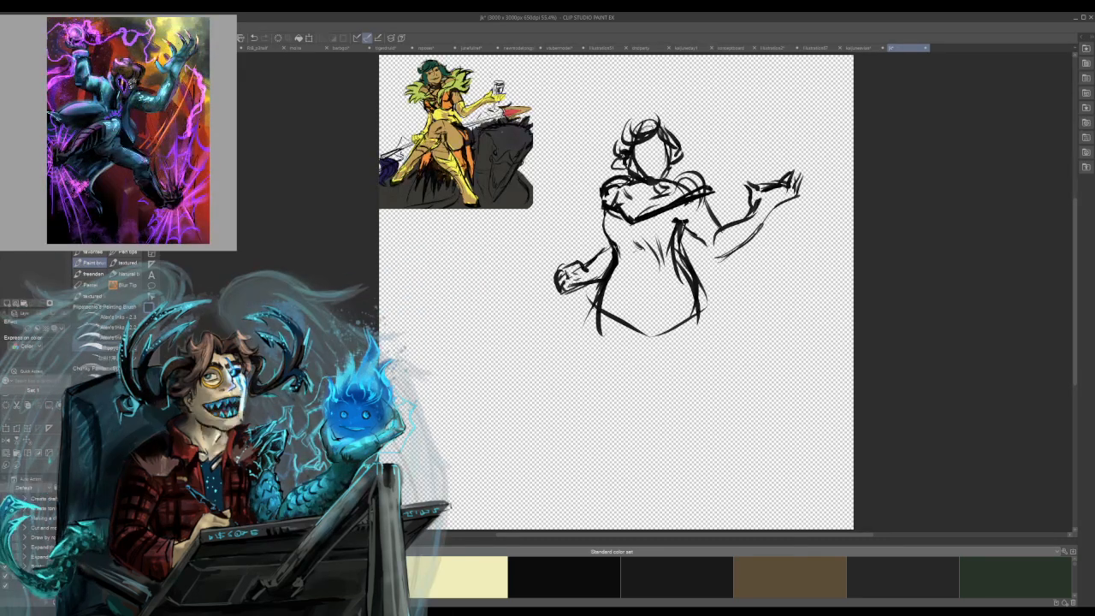
mouse_move(668, 208)
mouse_down()
mouse_move(673, 261)
mouse_move(696, 280)
mouse_move(699, 326)
mouse_up()
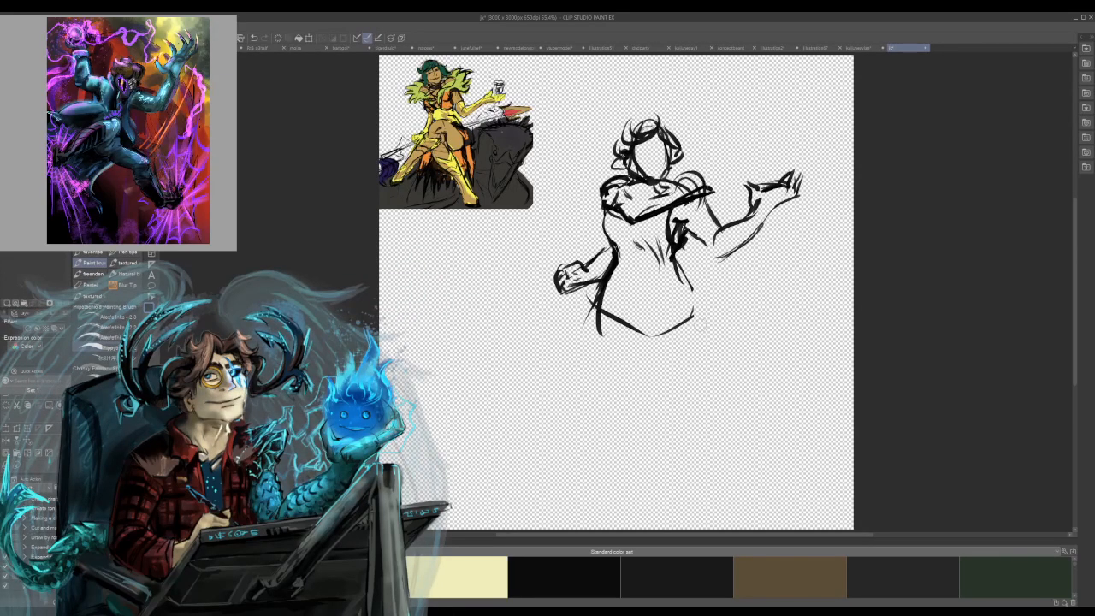
mouse_move(688, 245)
mouse_down()
mouse_move(680, 258)
mouse_move(683, 244)
mouse_up()
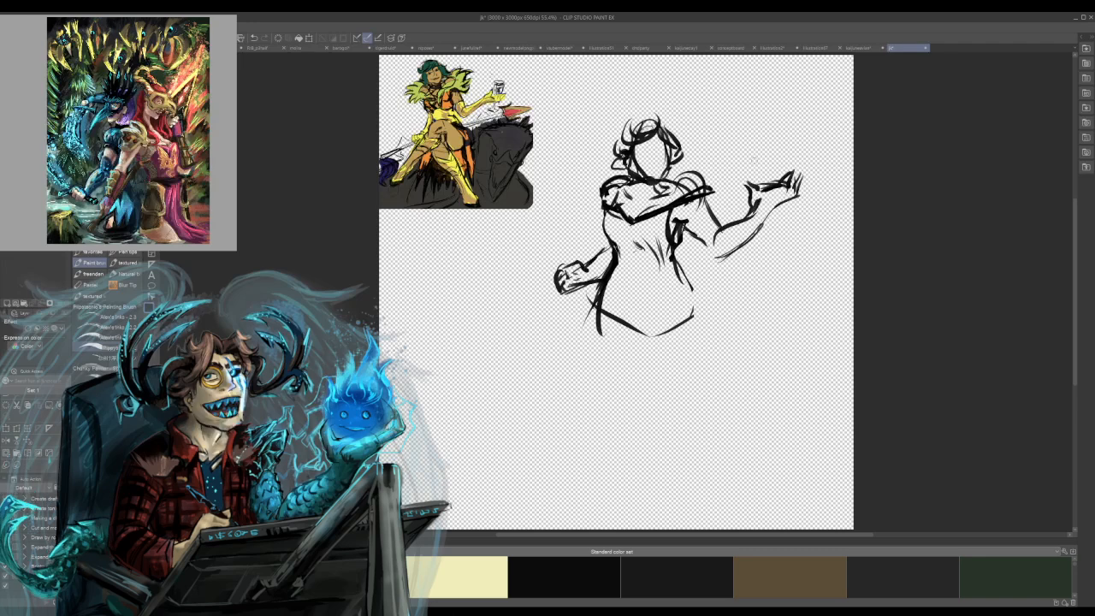
Sketch a jagged feathered collar along the neckline, around the neck and over both shoulders.
mouse_move(633, 221)
mouse_down()
mouse_move(598, 165)
mouse_move(602, 210)
mouse_move(711, 162)
mouse_move(719, 195)
mouse_up()
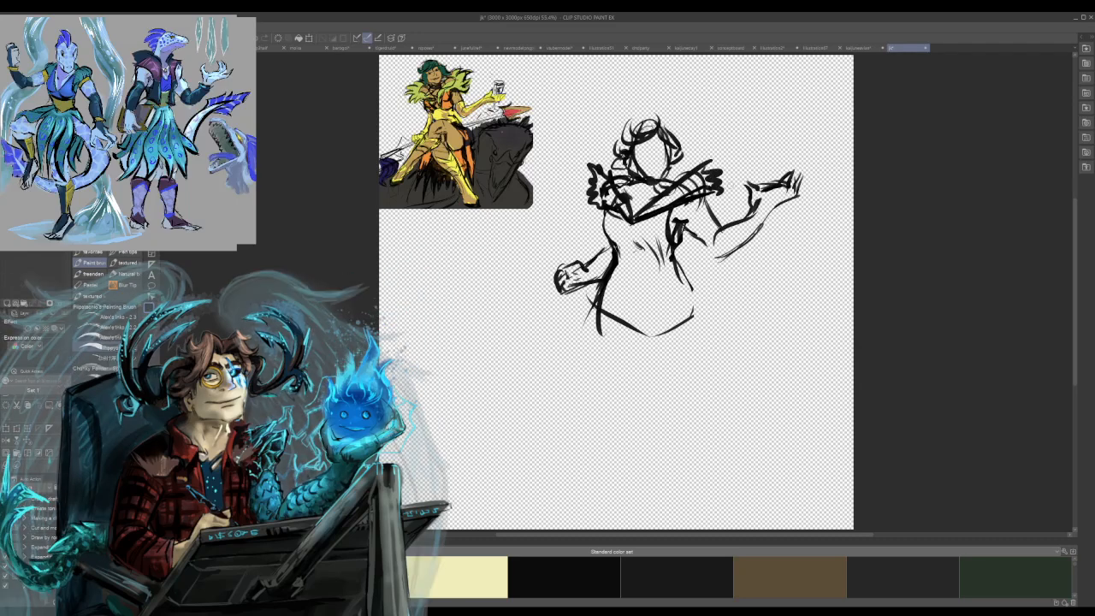
mouse_move(603, 171)
mouse_down()
mouse_move(603, 147)
mouse_move(613, 147)
mouse_up()
mouse_move(681, 154)
mouse_down()
mouse_move(707, 137)
mouse_move(713, 163)
mouse_up()
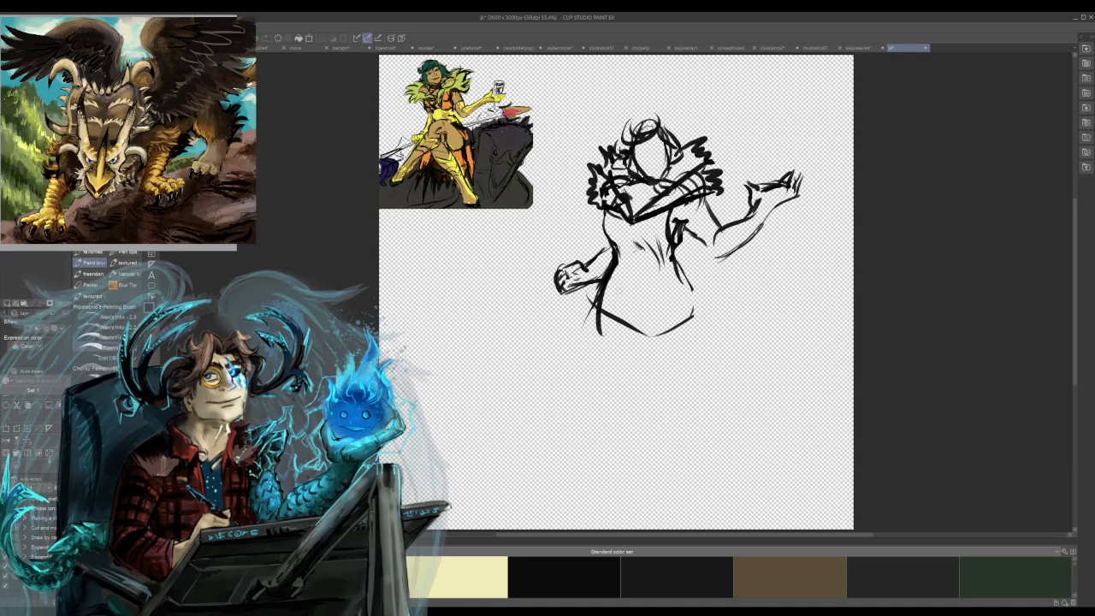
drag(591, 199, 582, 217)
mouse_move(593, 177)
mouse_down()
mouse_move(600, 189)
mouse_move(578, 231)
mouse_up()
mouse_move(695, 159)
mouse_down()
mouse_move(723, 183)
mouse_move(702, 204)
mouse_up()
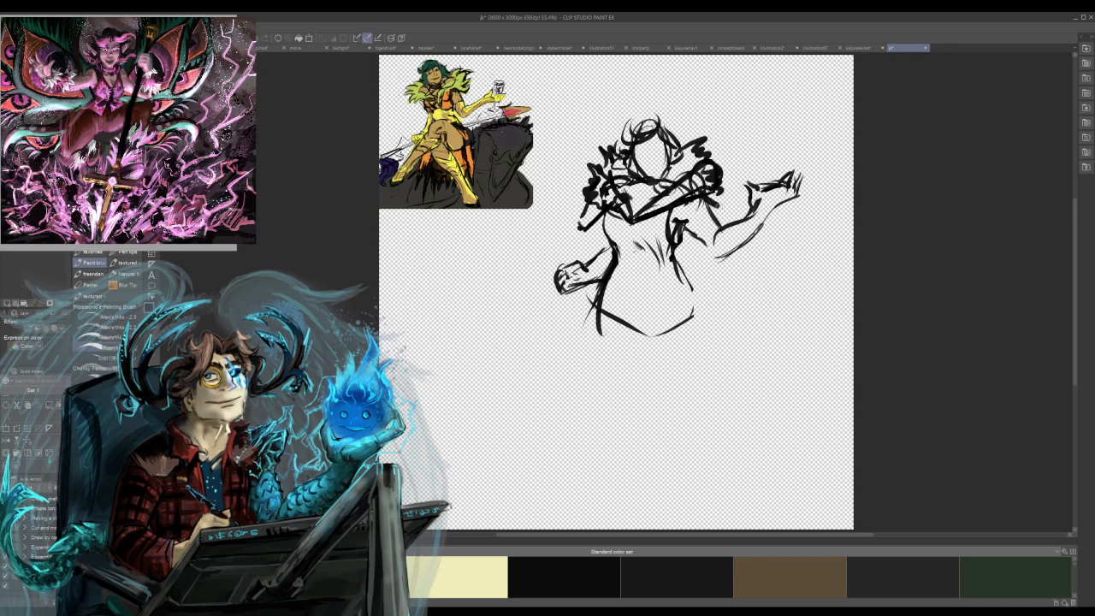
Reshape the collar's outer edges into longer, heavier tufts over both upper arms and add small inner marks.
mouse_move(721, 168)
mouse_down()
mouse_move(727, 203)
mouse_move(737, 200)
mouse_move(726, 213)
mouse_up()
drag(601, 193, 589, 206)
drag(604, 185, 590, 212)
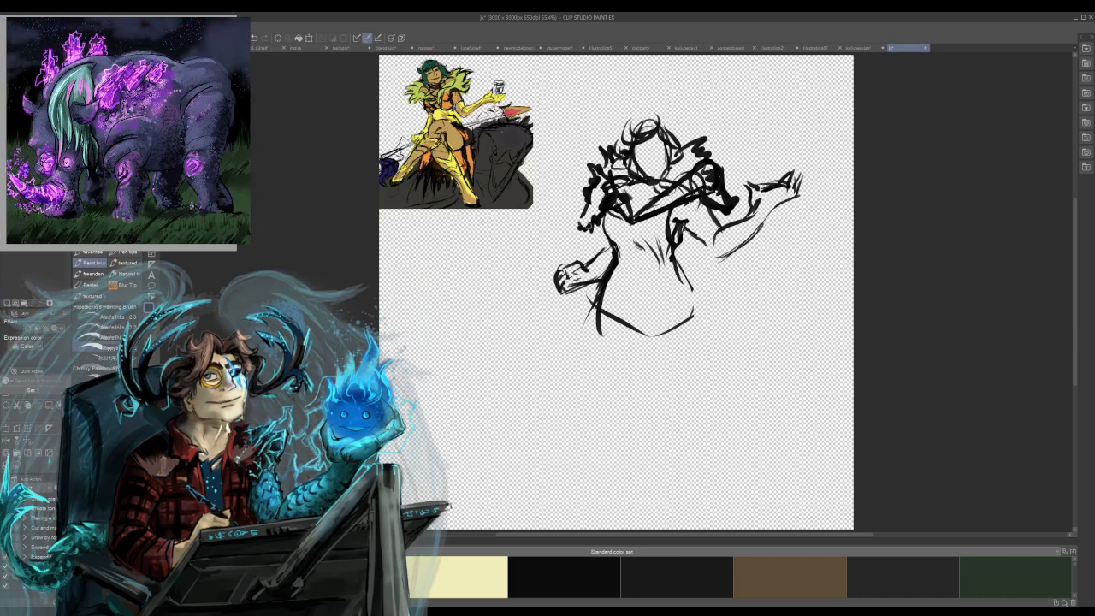
mouse_move(700, 192)
mouse_down()
mouse_move(684, 182)
mouse_move(704, 157)
mouse_up()
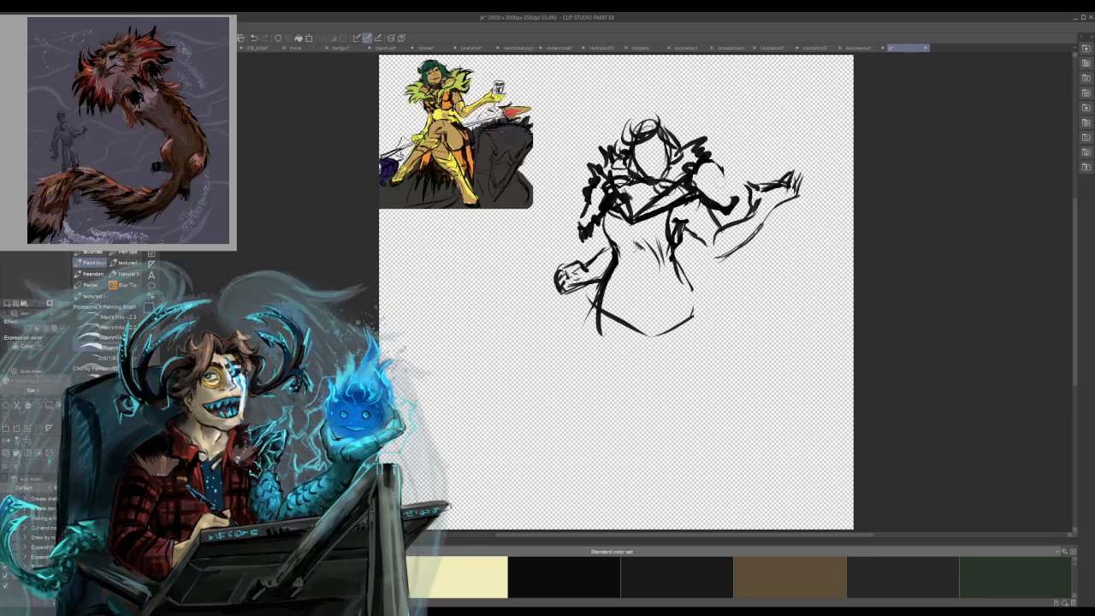
drag(716, 157, 734, 212)
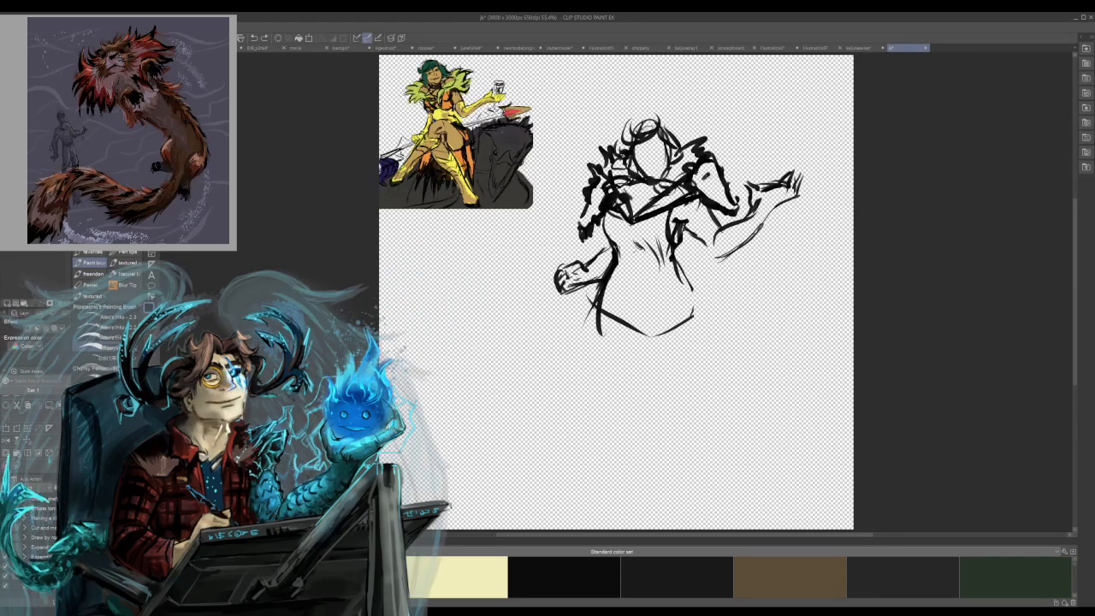
drag(715, 178, 715, 181)
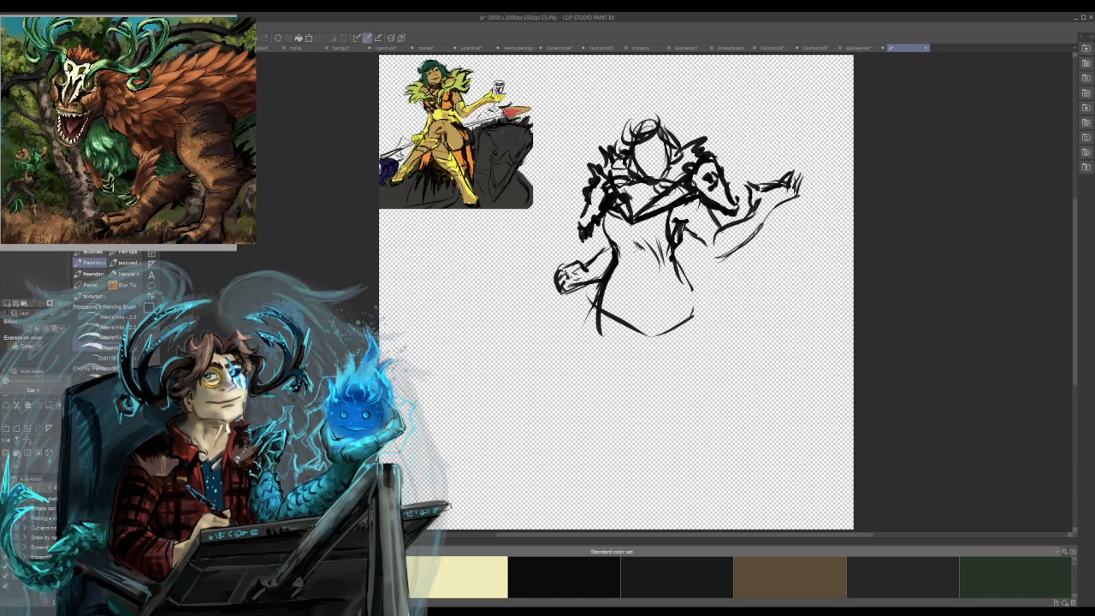
drag(594, 198, 606, 187)
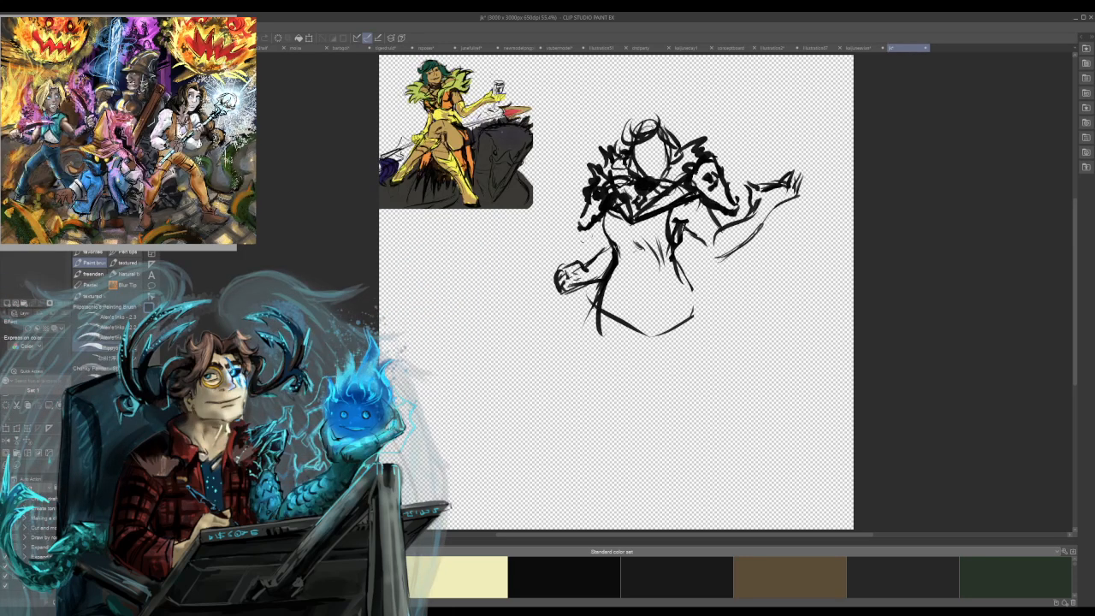
Add curved guidelines and a small mouth inside the face.
drag(638, 155, 668, 149)
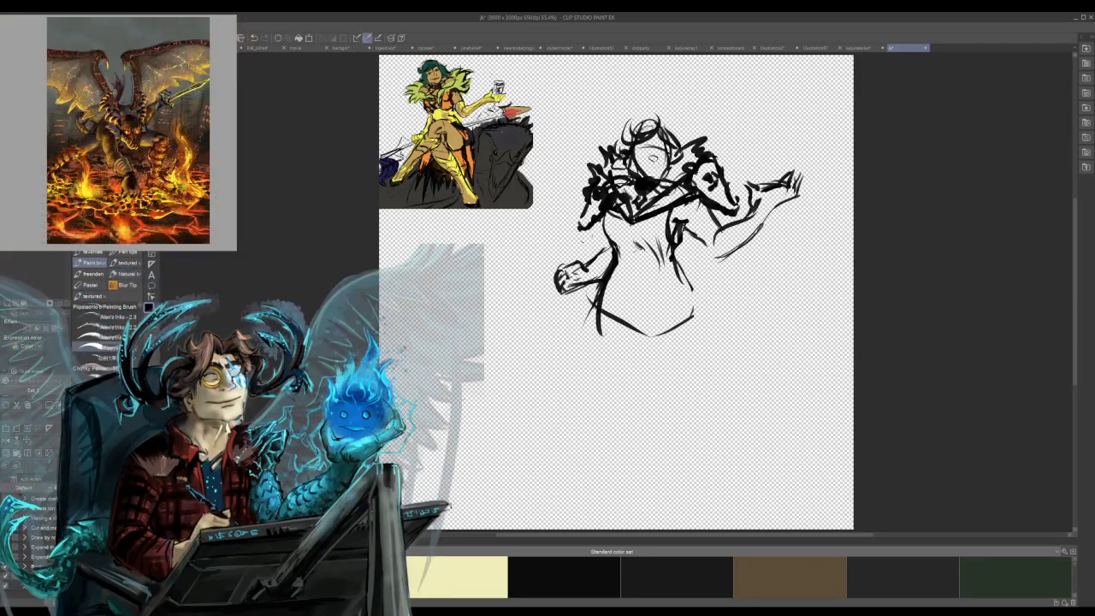
drag(640, 170, 668, 169)
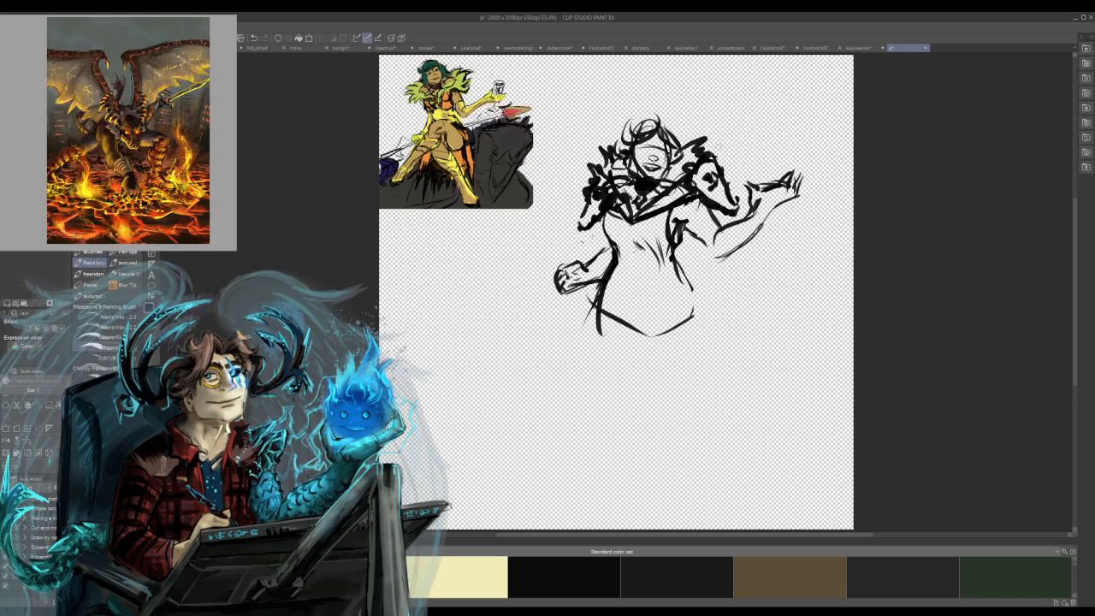
Draw a curved contour across the lower abdomen and a two-line band around the waist.
drag(620, 275, 649, 308)
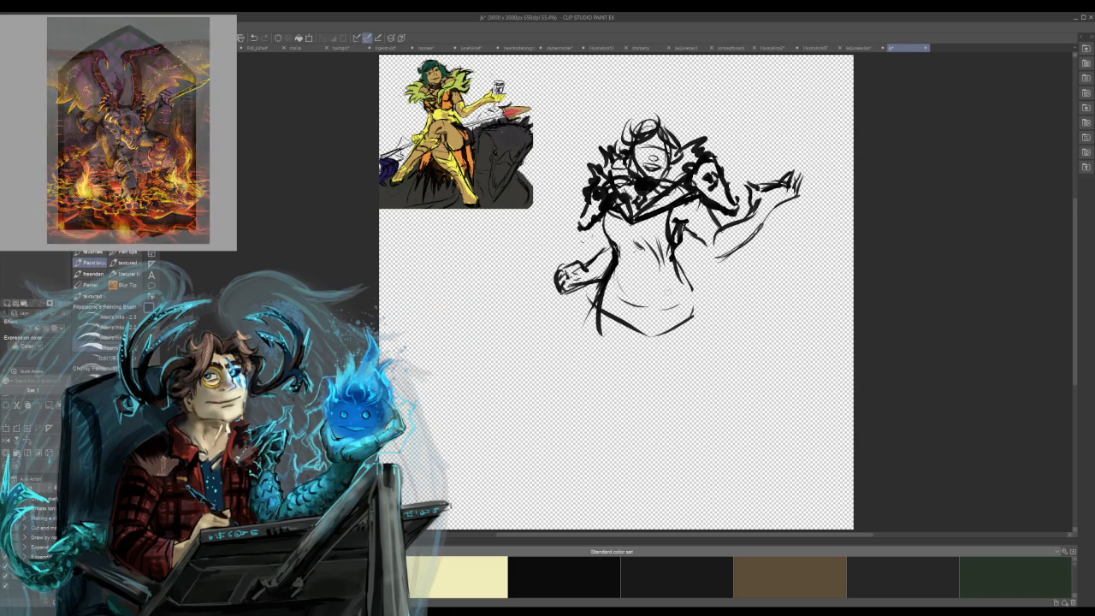
drag(616, 247, 659, 259)
drag(618, 257, 667, 268)
Sketch a long skirt below the waist with straight side contours, inner vertical panel lines and a nearly horizontal hem.
mouse_move(617, 260)
mouse_down()
mouse_move(666, 271)
mouse_move(662, 393)
mouse_up()
mouse_move(667, 287)
mouse_down()
mouse_move(665, 422)
mouse_move(684, 307)
mouse_move(701, 343)
mouse_move(696, 420)
mouse_up()
drag(709, 380, 701, 443)
drag(683, 303, 672, 446)
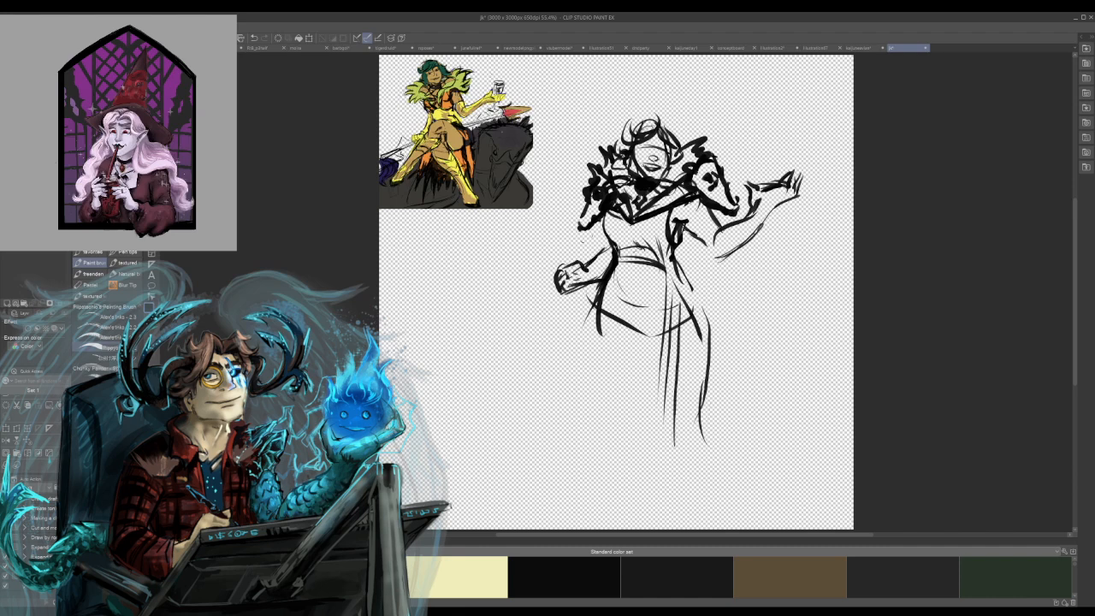
mouse_move(603, 446)
mouse_down()
mouse_move(616, 267)
mouse_move(604, 419)
mouse_move(674, 442)
mouse_up()
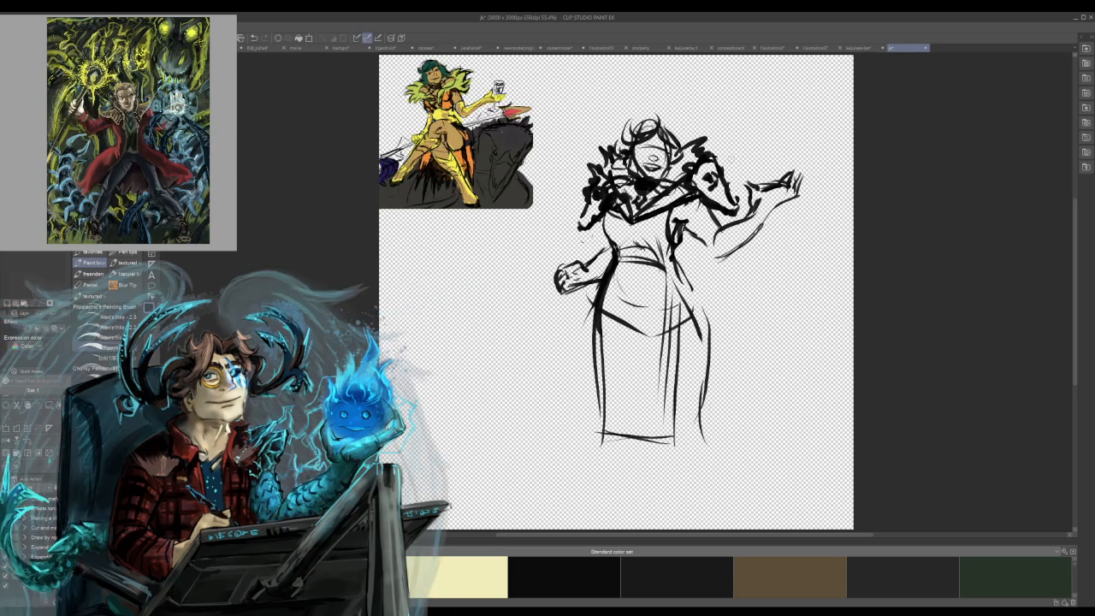
Sketch a sweeping wing-like drape above the outstretched arm and loose curved feather strokes hanging beneath the forearm and hand.
mouse_move(719, 149)
mouse_down()
mouse_move(756, 186)
mouse_move(758, 161)
mouse_up()
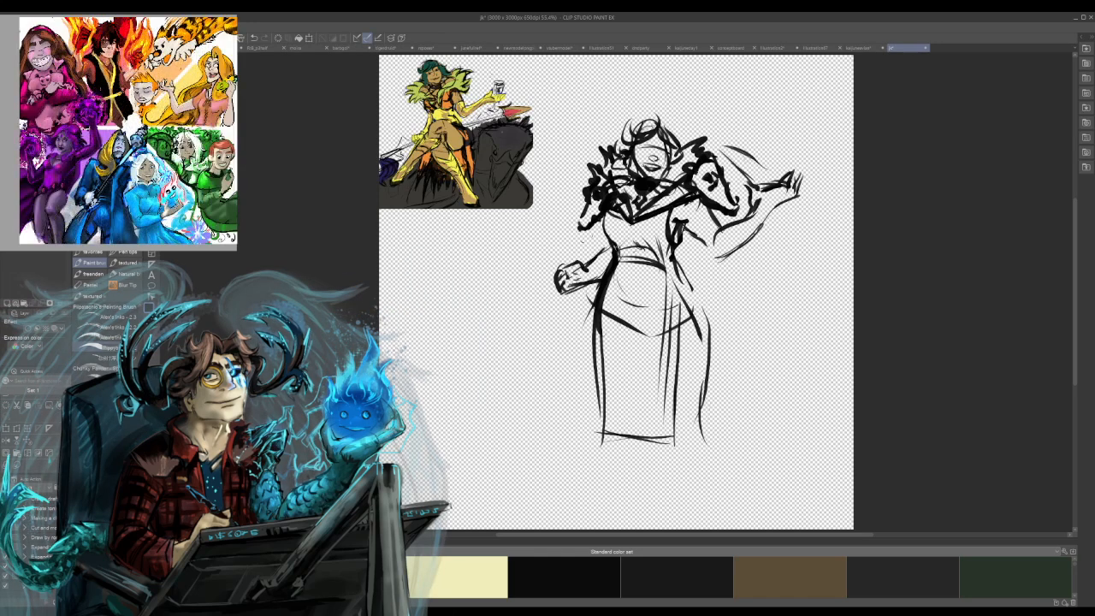
mouse_move(720, 123)
mouse_down()
mouse_move(738, 149)
mouse_move(778, 136)
mouse_move(788, 168)
mouse_move(796, 163)
mouse_move(785, 166)
mouse_move(836, 180)
mouse_move(838, 204)
mouse_up()
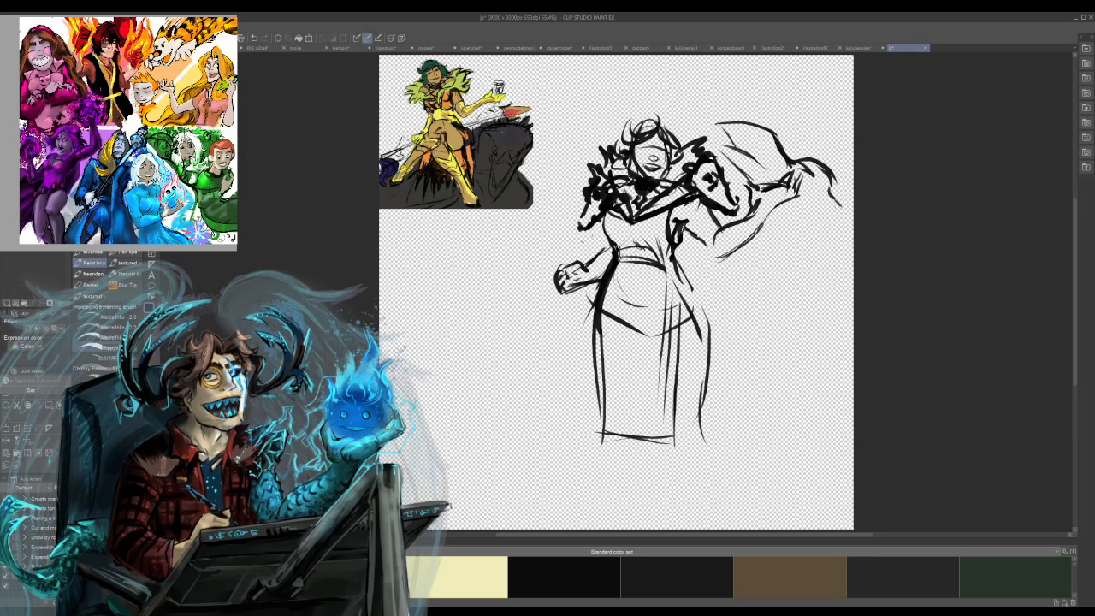
drag(723, 126, 779, 189)
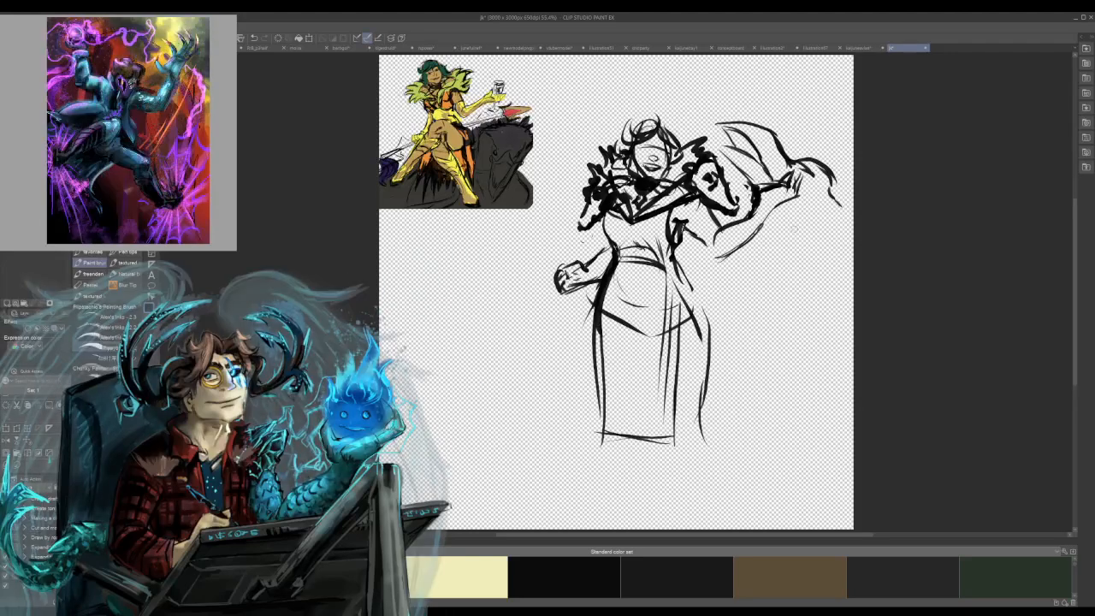
drag(743, 254, 772, 242)
drag(754, 286, 773, 278)
mouse_move(819, 248)
mouse_down()
mouse_move(804, 294)
mouse_move(784, 307)
mouse_move(739, 303)
mouse_move(734, 288)
mouse_move(749, 278)
mouse_up()
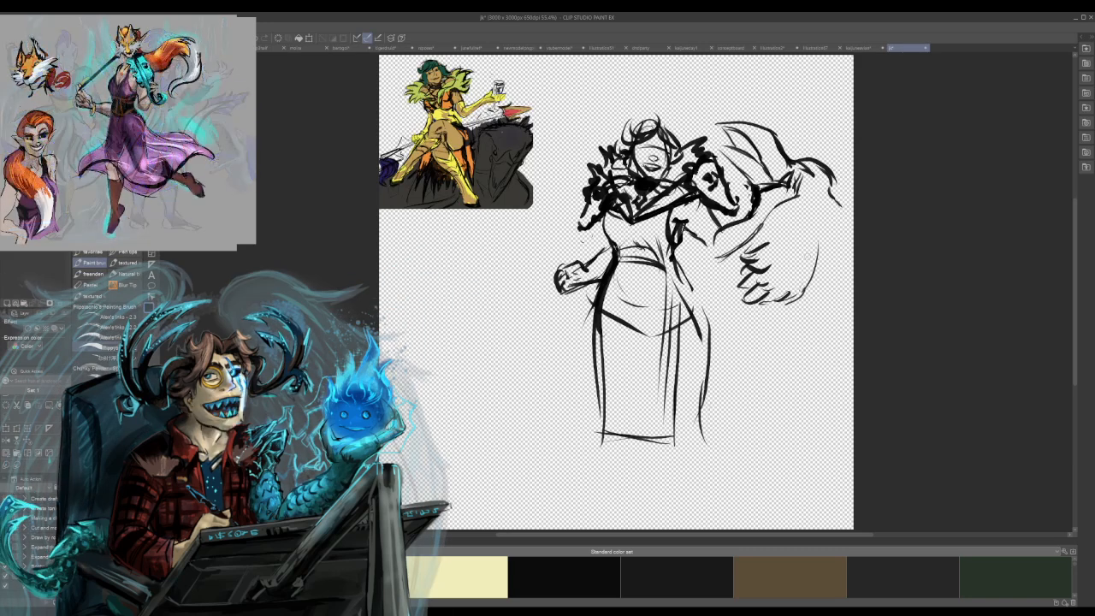
mouse_move(804, 205)
mouse_down()
mouse_move(824, 306)
mouse_move(764, 325)
mouse_move(768, 337)
mouse_up()
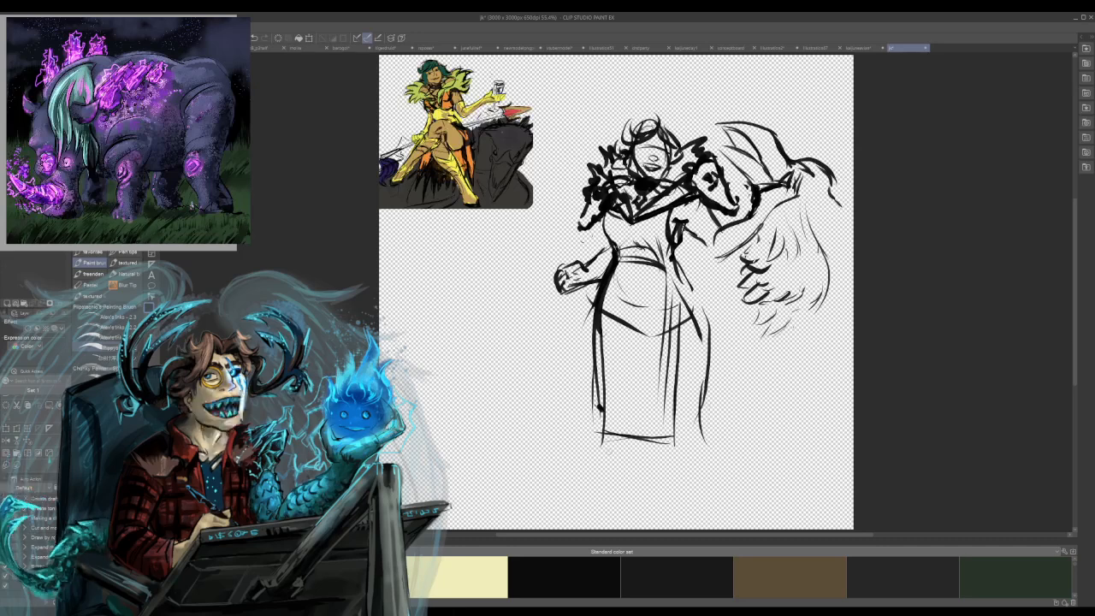
Draw the lower leg and pointed boot below the skirt, undoing stray strokes and adding a short line across the boot top.
drag(597, 378, 606, 395)
drag(635, 436, 618, 506)
drag(610, 447, 594, 498)
mouse_move(629, 466)
mouse_down()
mouse_move(623, 493)
mouse_move(580, 489)
mouse_move(569, 500)
mouse_move(628, 499)
mouse_up()
mouse_move(619, 506)
mouse_down()
mouse_move(632, 499)
mouse_move(610, 506)
mouse_move(580, 494)
mouse_move(586, 510)
mouse_move(561, 508)
mouse_up()
key(ctrl+z)
key(ctrl+z)
key(ctrl+z)
key(ctrl+z)
key(ctrl+z)
key(ctrl+z)
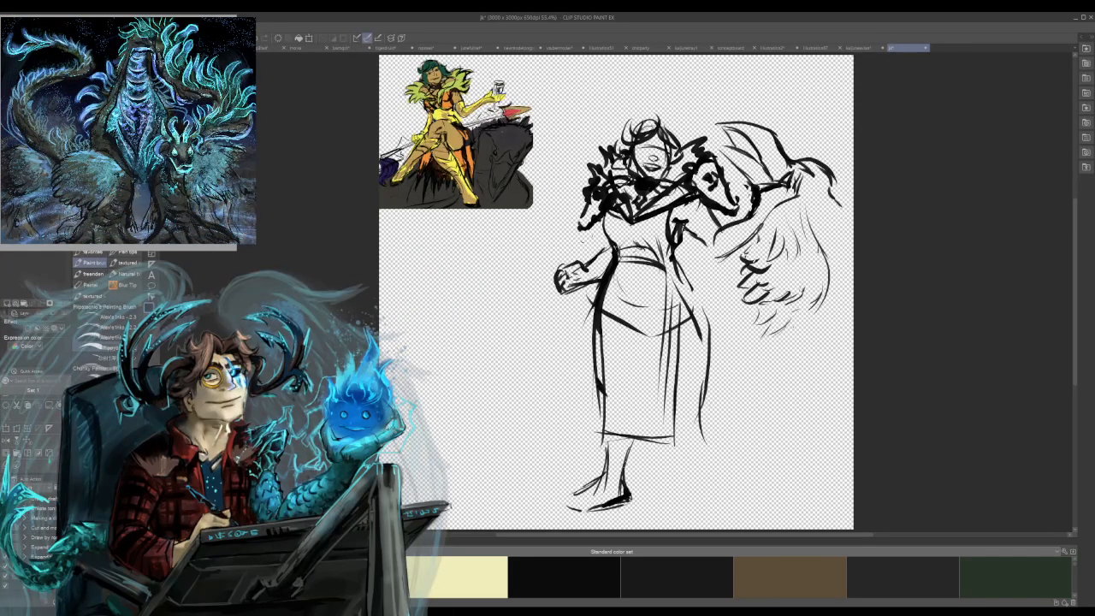
mouse_move(605, 452)
mouse_down()
mouse_move(625, 462)
mouse_move(628, 494)
mouse_move(596, 468)
mouse_move(611, 451)
mouse_up()
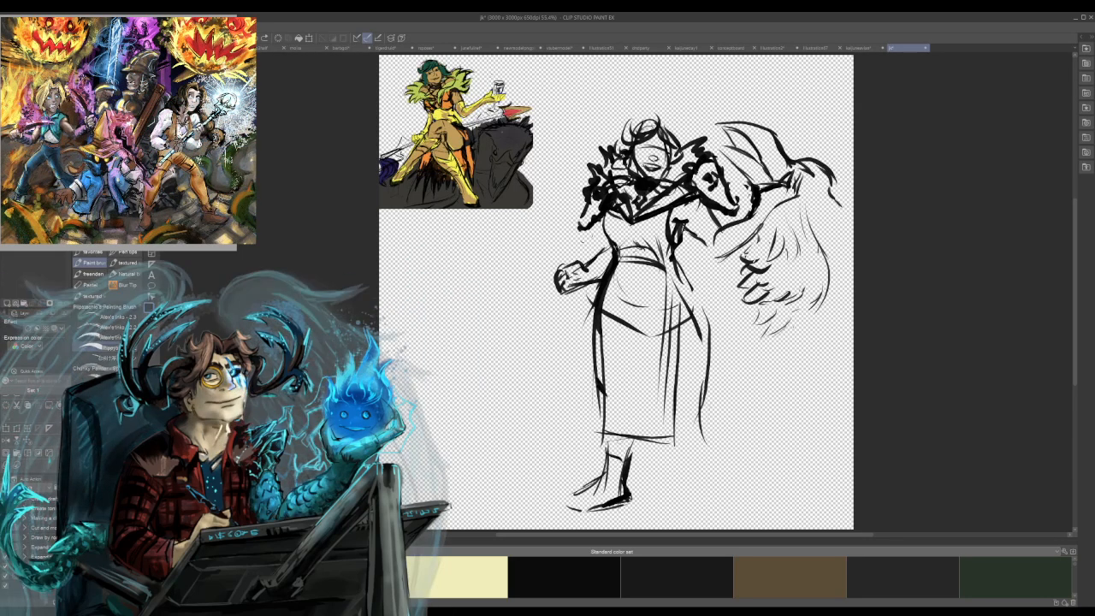
Shorten the skirt by removing its long hem, drawing an angled hem above the knees and strengthening the curved hip contour.
mouse_move(662, 441)
mouse_down()
mouse_move(608, 435)
mouse_move(677, 443)
mouse_move(665, 438)
mouse_move(676, 382)
mouse_move(661, 395)
mouse_up()
mouse_move(602, 366)
mouse_down()
mouse_move(647, 383)
mouse_move(714, 355)
mouse_up()
mouse_move(679, 281)
mouse_down()
mouse_move(712, 337)
mouse_move(695, 296)
mouse_move(709, 324)
mouse_up()
drag(671, 265, 704, 340)
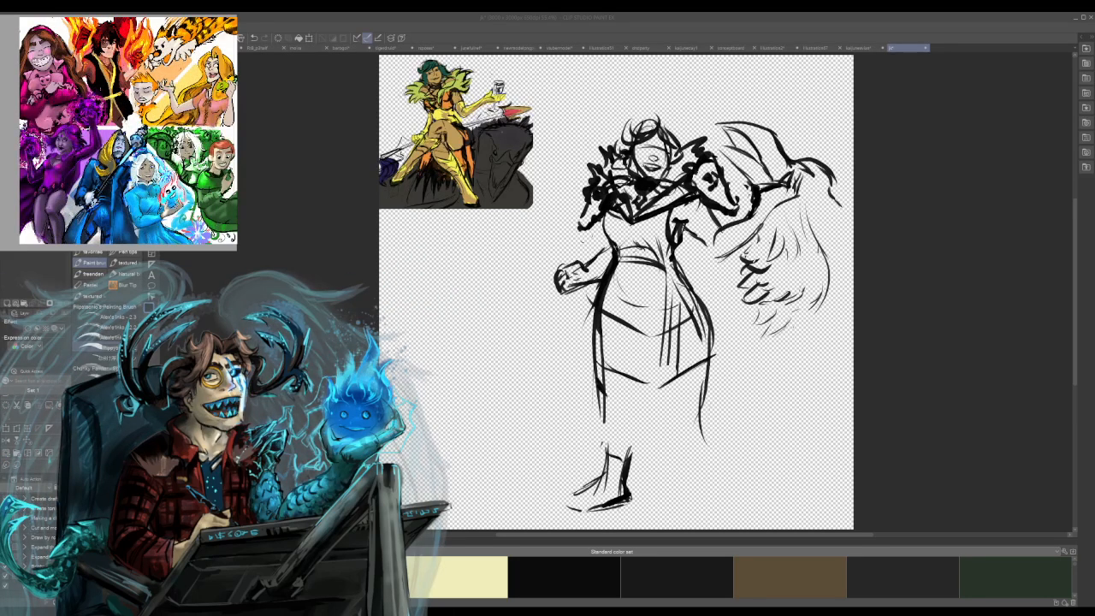
Draw a notched flap hanging from the waistband and add short fold lines to the bodice above it.
drag(615, 271, 610, 292)
mouse_move(618, 268)
mouse_down()
mouse_move(611, 283)
mouse_move(626, 309)
mouse_move(655, 317)
mouse_move(641, 296)
mouse_move(666, 312)
mouse_move(671, 275)
mouse_move(686, 296)
mouse_up()
key(ctrl+z)
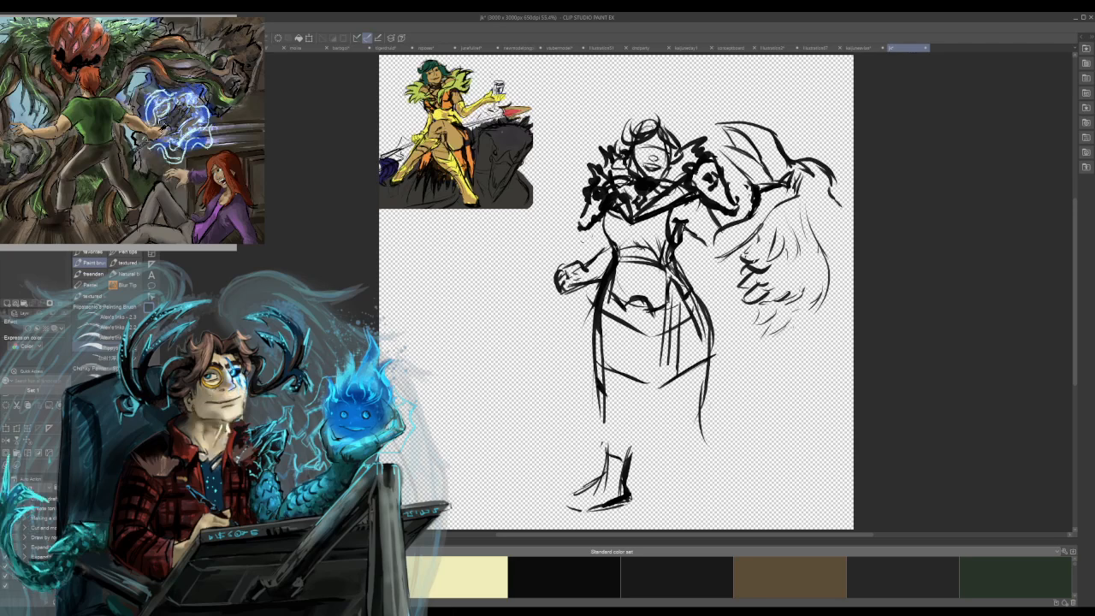
drag(618, 232, 625, 254)
mouse_move(620, 241)
mouse_down()
mouse_move(629, 255)
mouse_move(660, 256)
mouse_up()
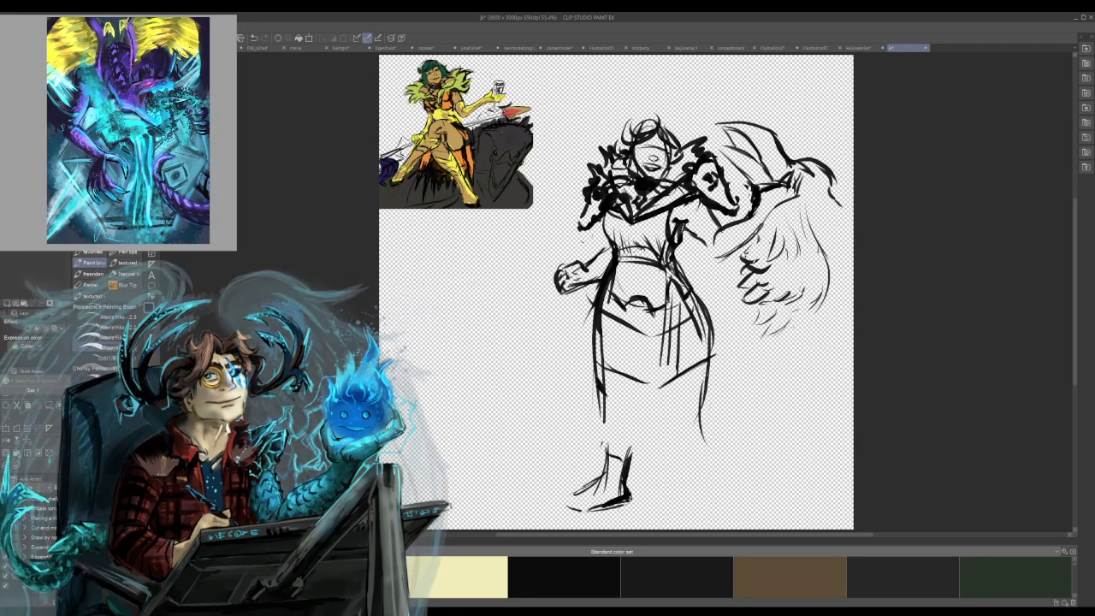
drag(614, 205, 605, 227)
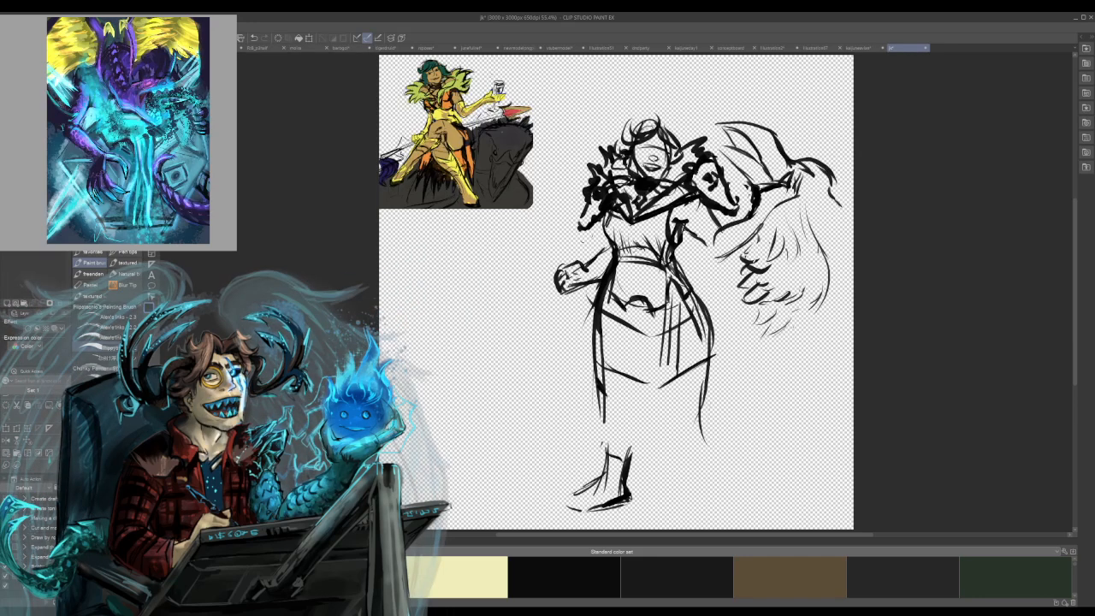
Draw the inner leg contour from the hem to the boot, a skirt fold line and a short stroke for the other knee.
drag(640, 414, 629, 449)
drag(633, 381, 639, 423)
mouse_move(632, 382)
mouse_down()
mouse_move(634, 400)
mouse_move(690, 405)
mouse_up()
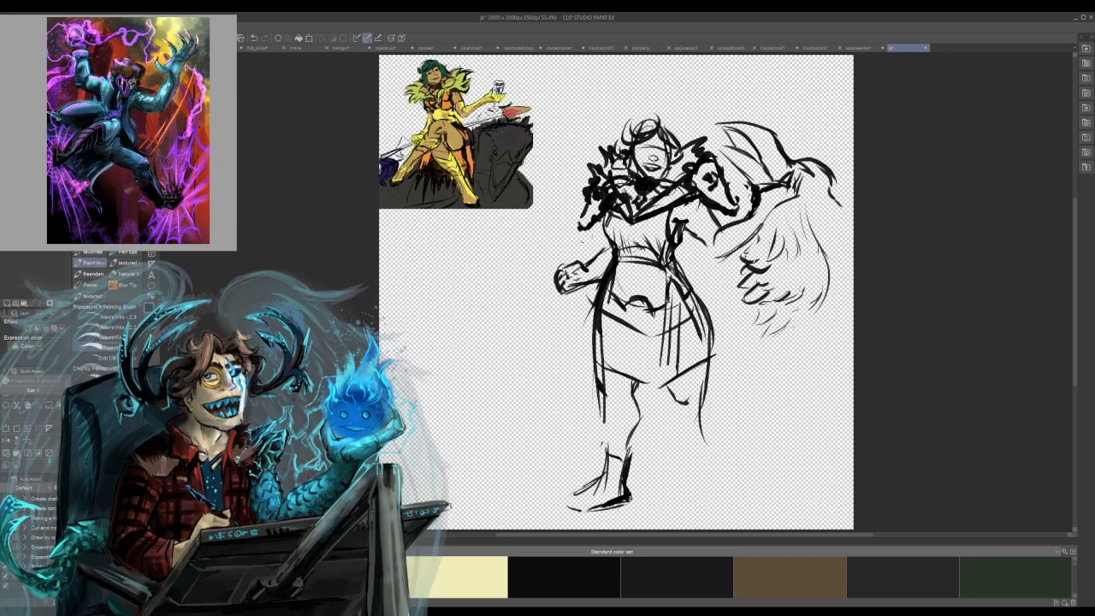
key(ctrl+z)
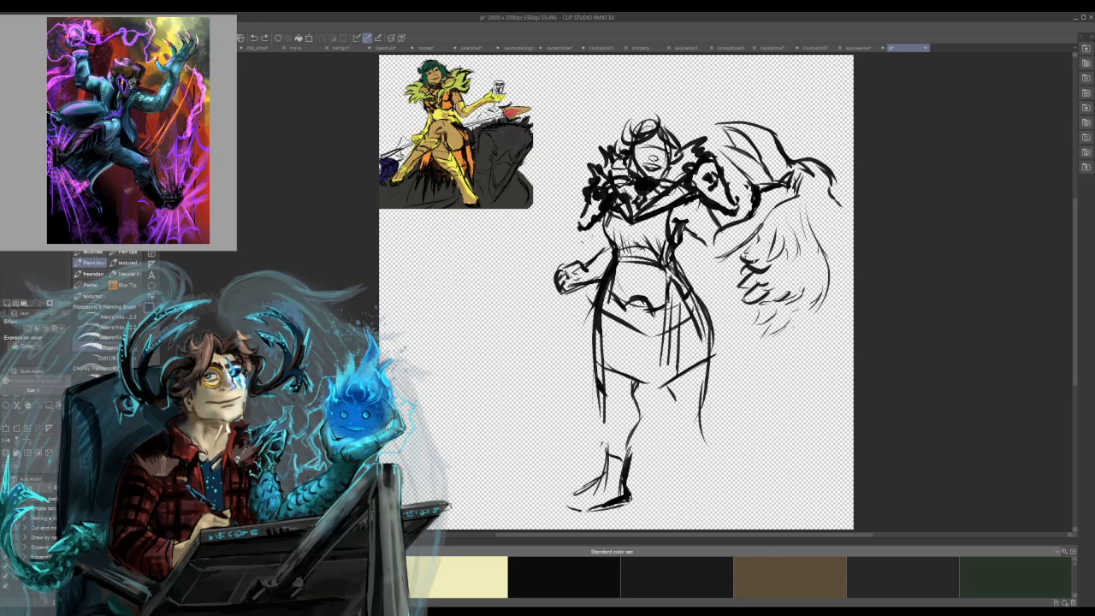
drag(646, 323, 665, 388)
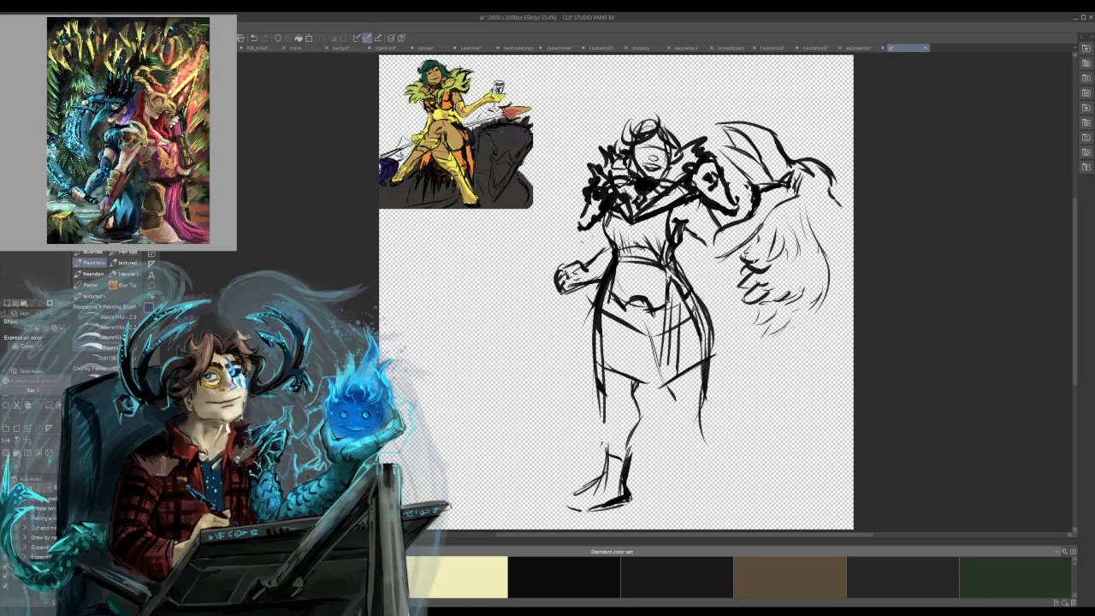
mouse_move(669, 394)
mouse_down()
mouse_move(674, 403)
mouse_move(689, 393)
mouse_move(671, 421)
mouse_move(679, 472)
mouse_up()
key(ctrl+z)
Complete the underside of the outstretched upper arm and refine the woman's eyes, brows, mouth and face contour.
drag(681, 224, 717, 256)
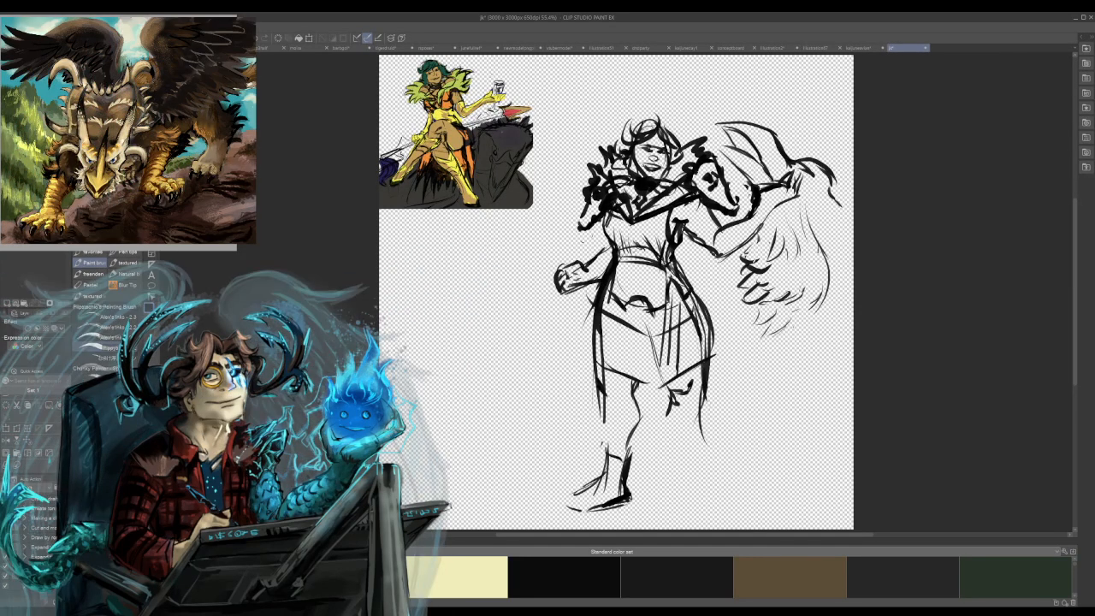
drag(636, 158, 640, 169)
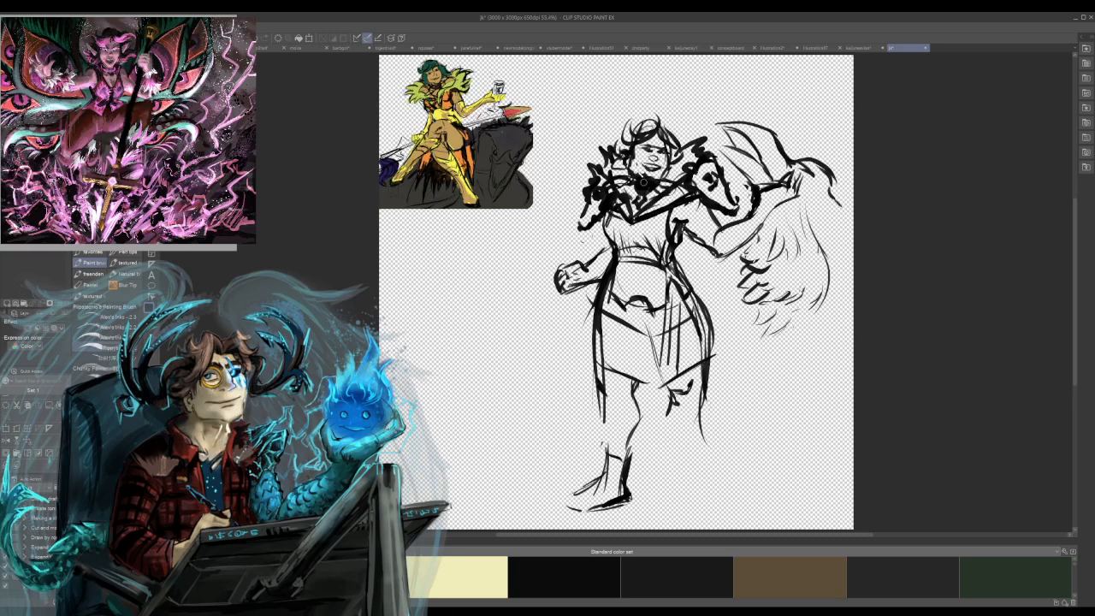
drag(637, 154, 635, 168)
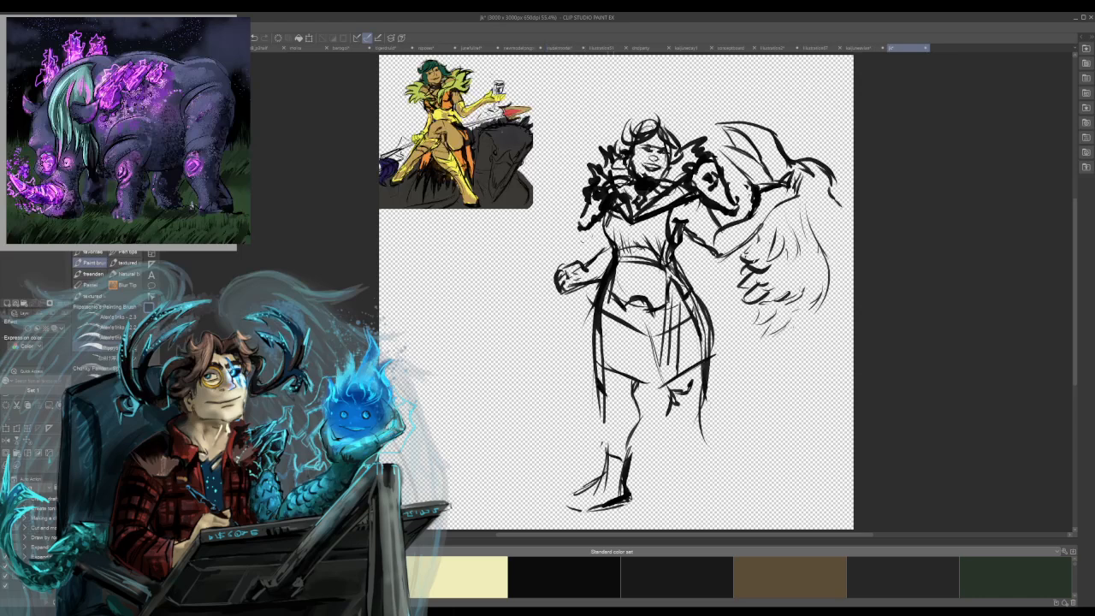
Switch to the illustration of the leaping man with two weapons and draw his flaring coat tail behind the thigh.
click(815, 48)
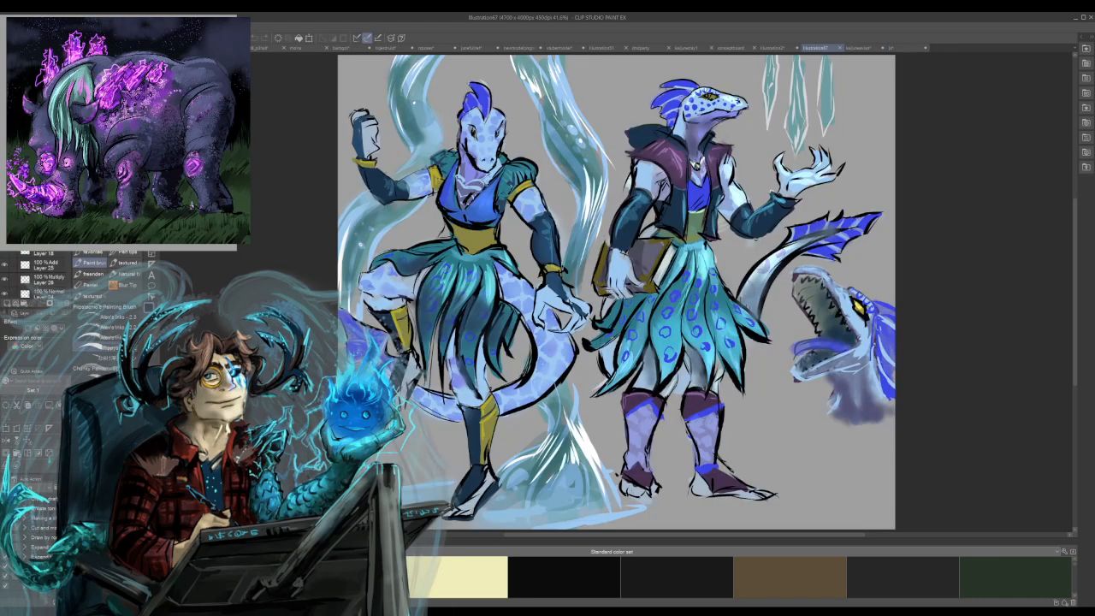
click(773, 48)
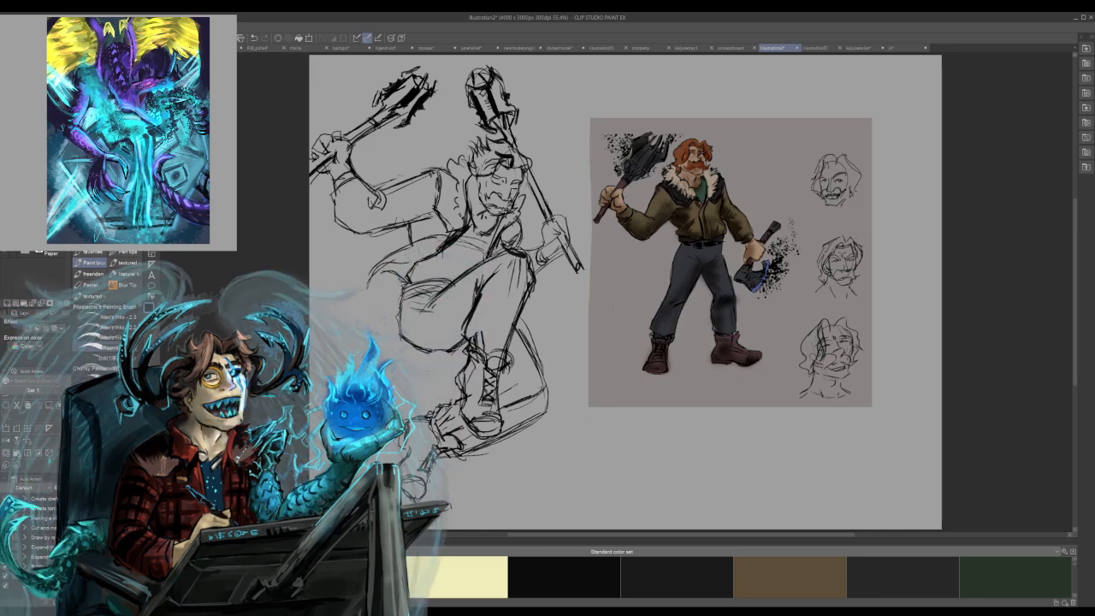
mouse_move(390, 260)
mouse_down()
mouse_move(362, 294)
mouse_move(429, 262)
mouse_up()
drag(363, 287, 398, 250)
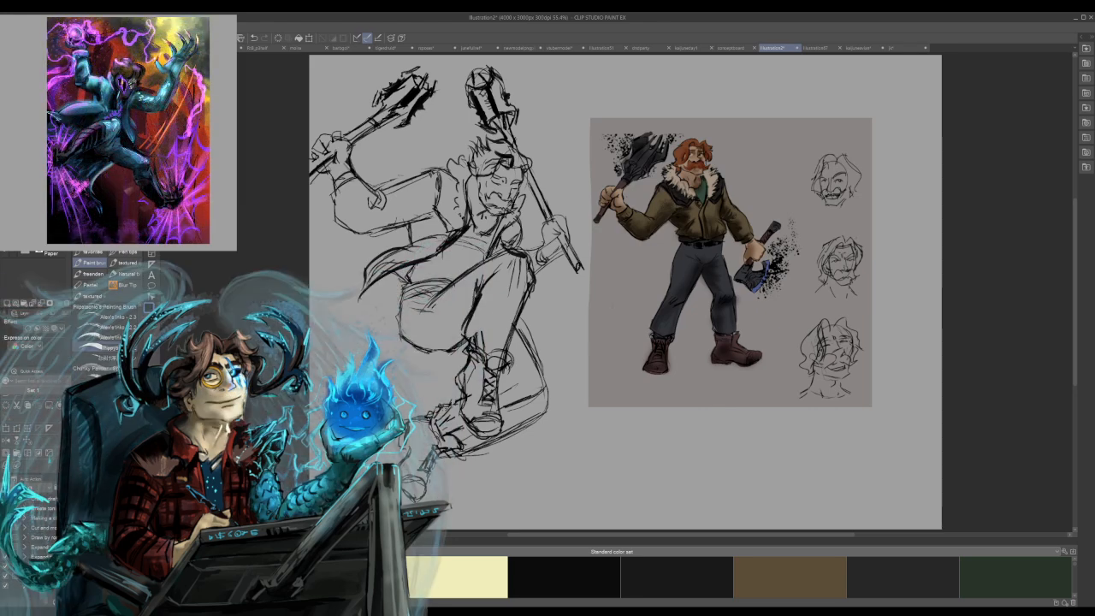
Rework the jacket edge under the leaping man's bent arm and add detail to the weapon shaft around his lower hand.
mouse_move(411, 223)
mouse_down()
mouse_move(405, 249)
mouse_move(428, 217)
mouse_up()
key(ctrl+z)
key(ctrl+z)
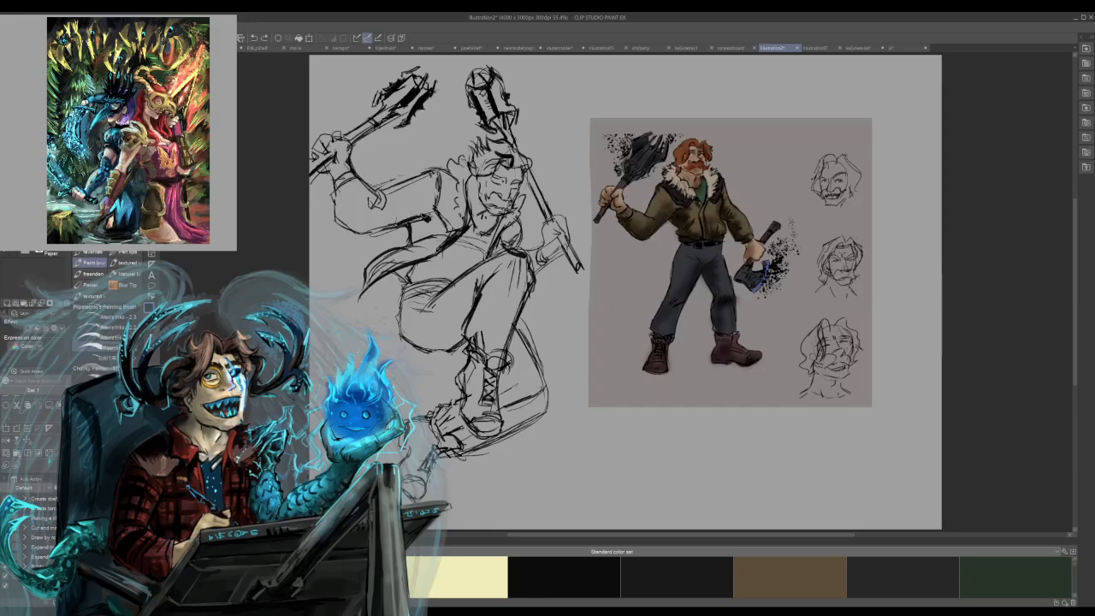
drag(408, 221, 350, 238)
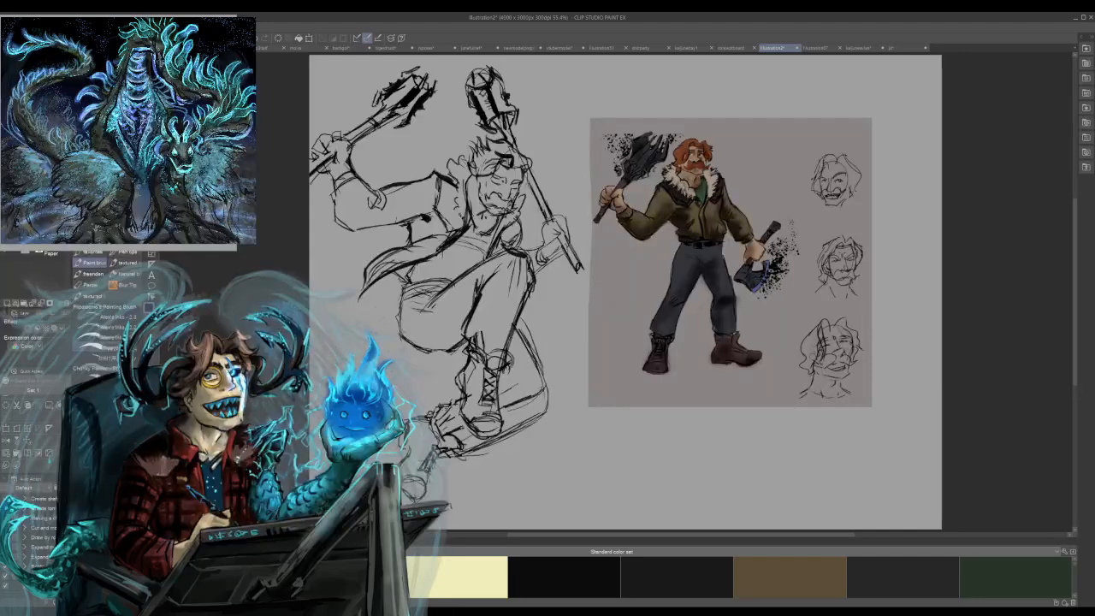
drag(537, 209, 551, 215)
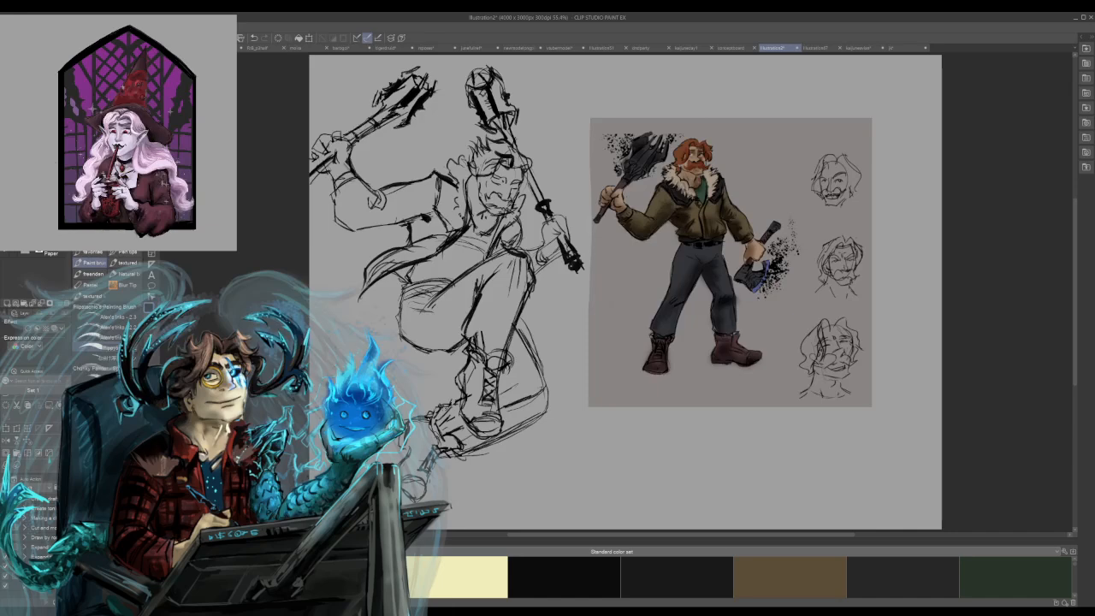
Review the other open artworks, including the lizard characters, kaijune creature, concept board, dndparty raven and green-shirted hammer wielder.
click(815, 48)
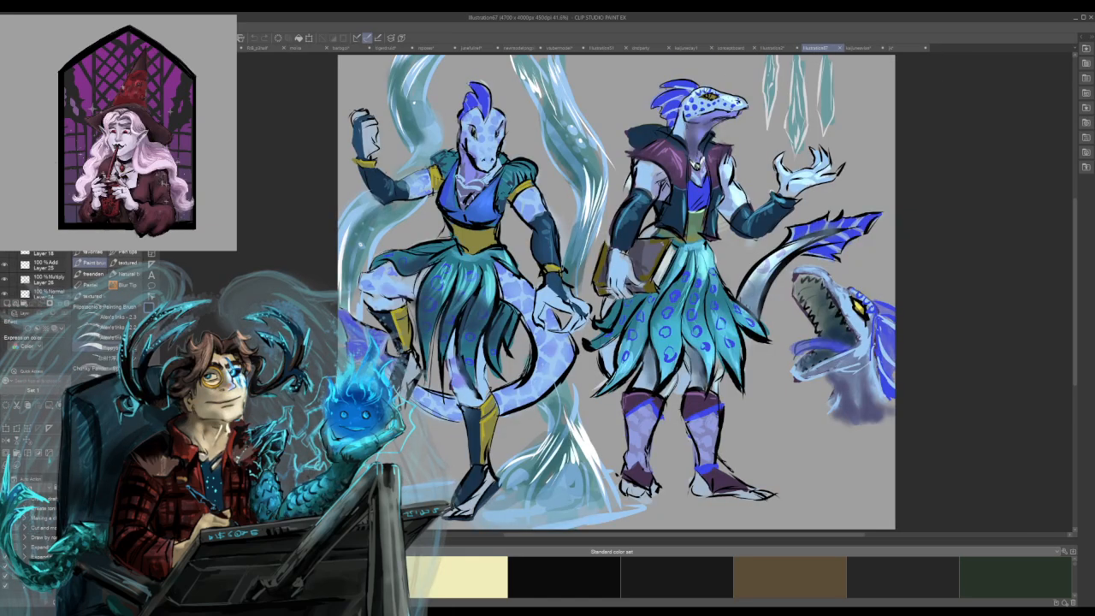
click(693, 47)
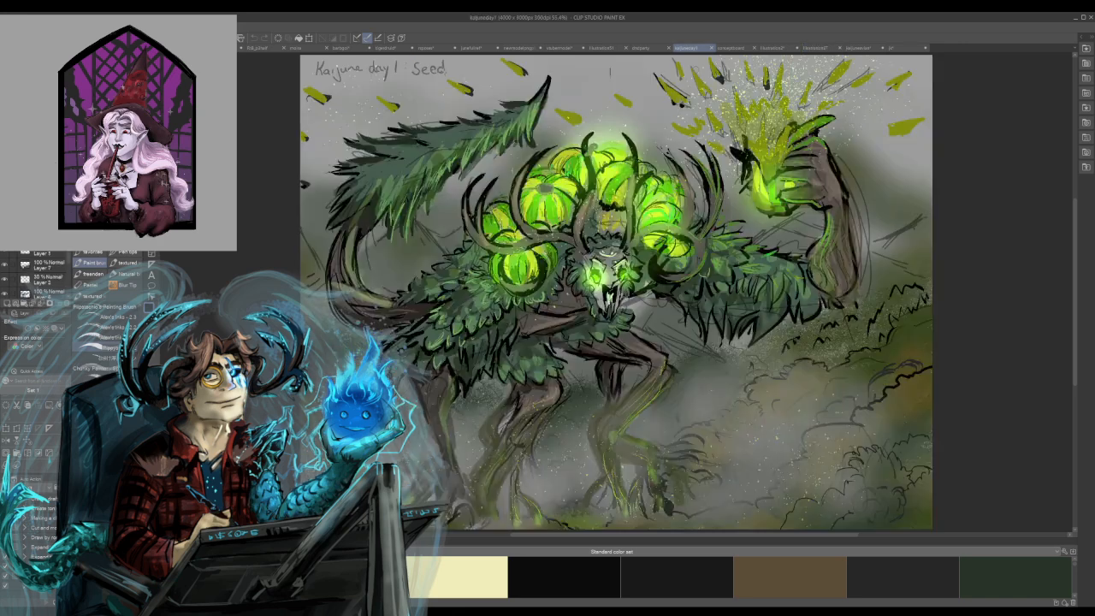
click(732, 47)
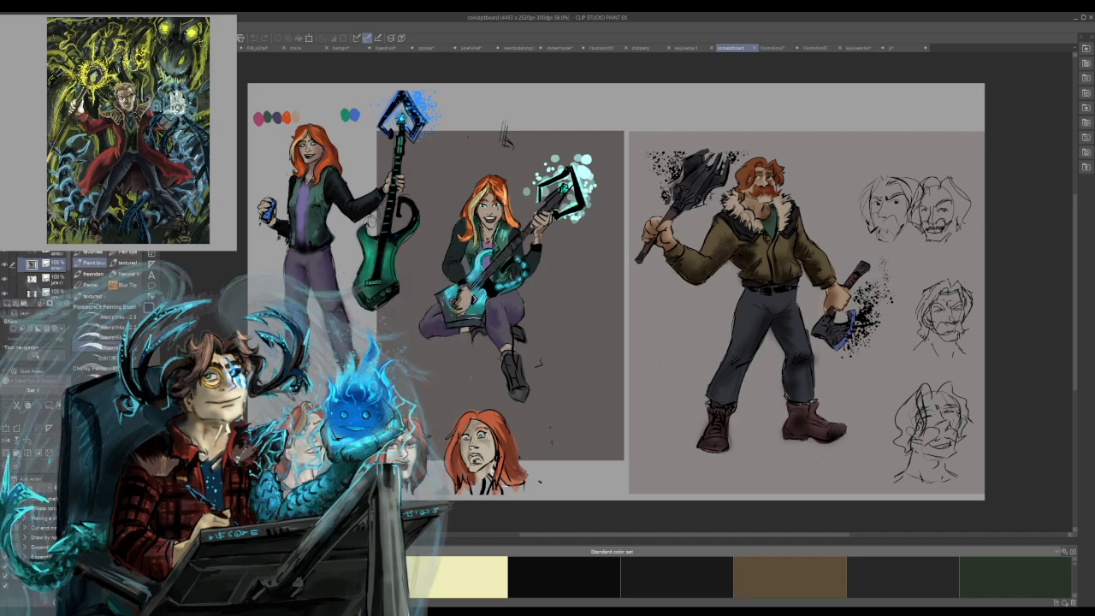
drag(598, 291, 810, 286)
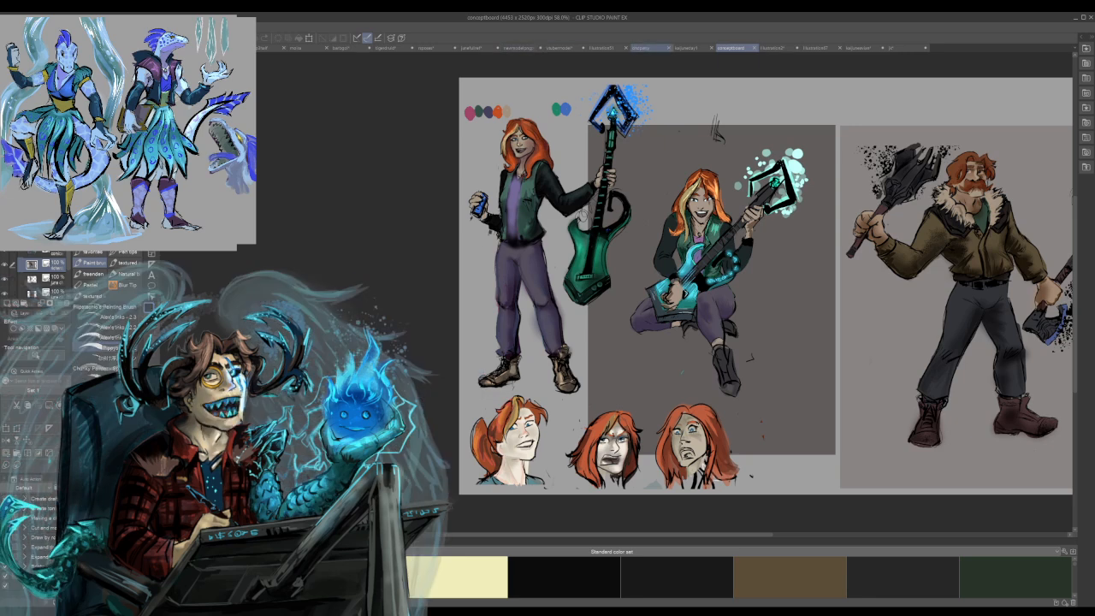
click(645, 48)
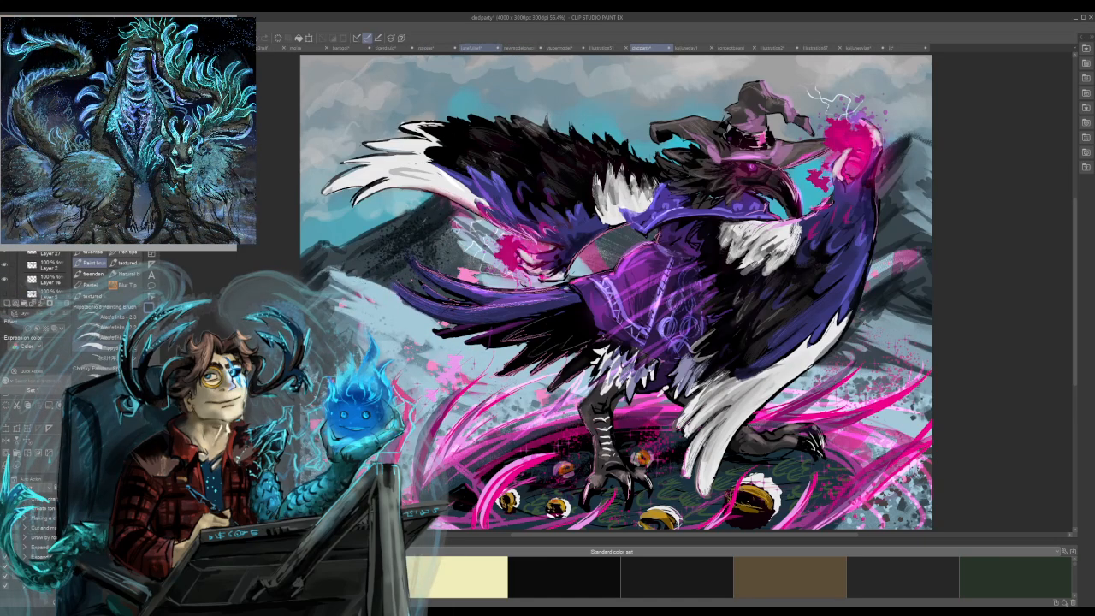
click(437, 48)
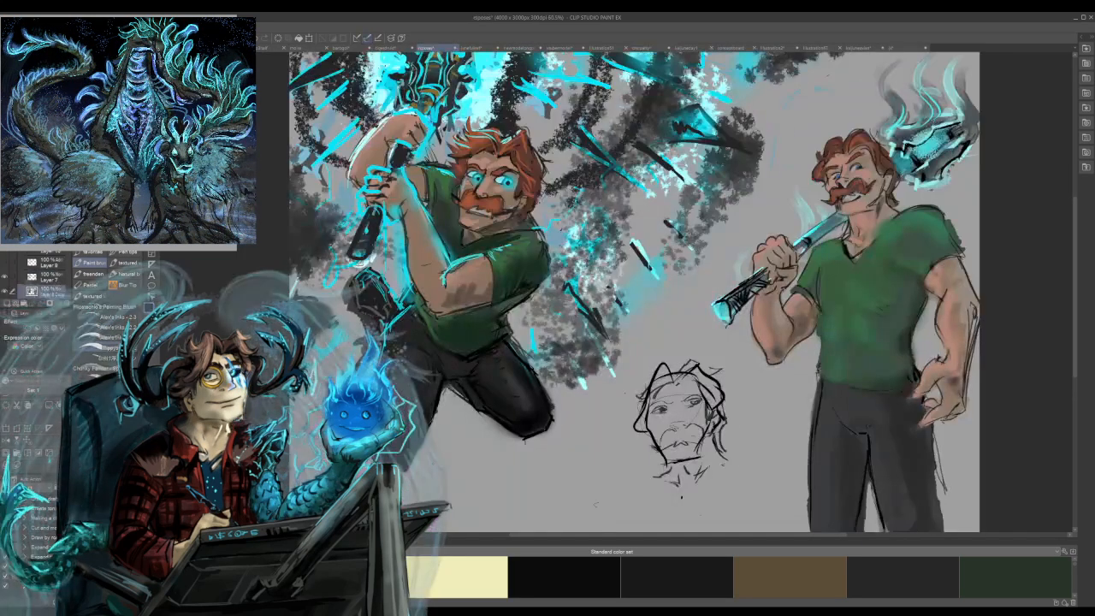
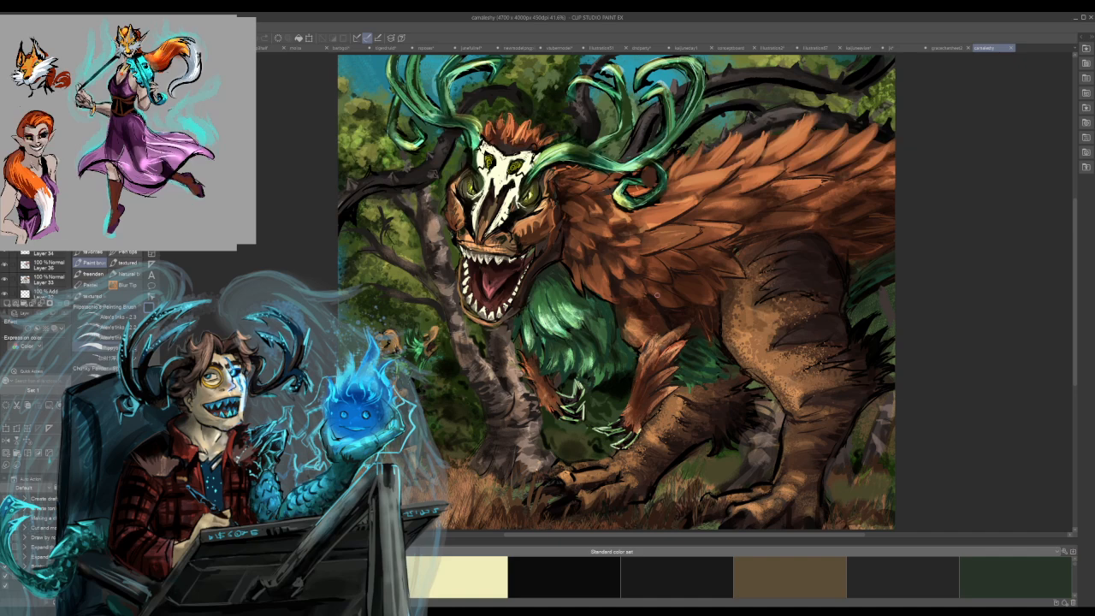
Switch to the moira character sheet and touch up the grey-coated man's vest and the spines along his tail.
drag(433, 174, 549, 135)
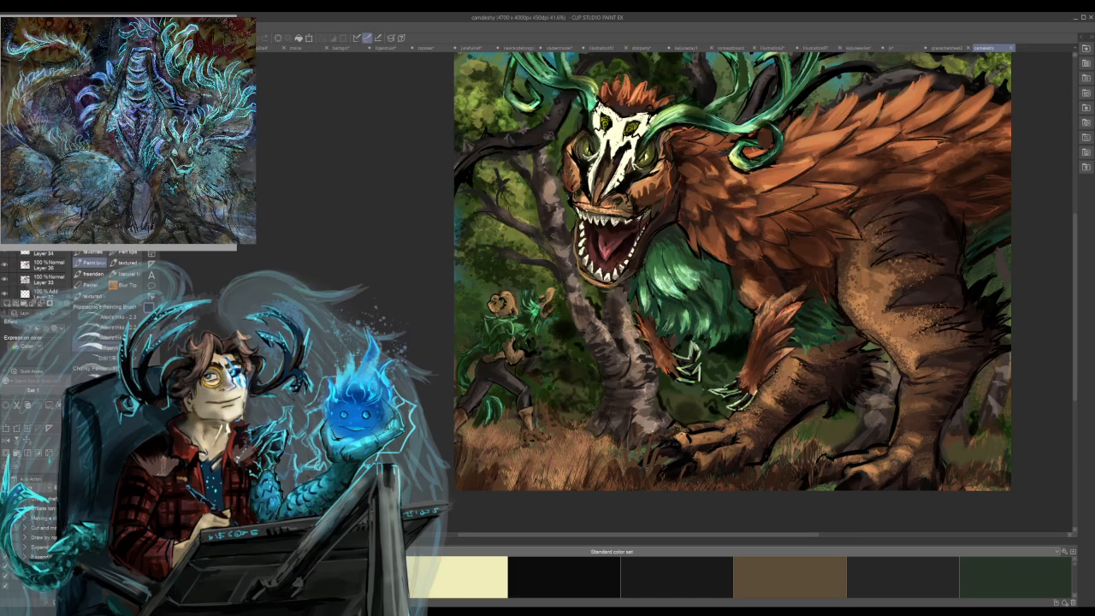
click(306, 48)
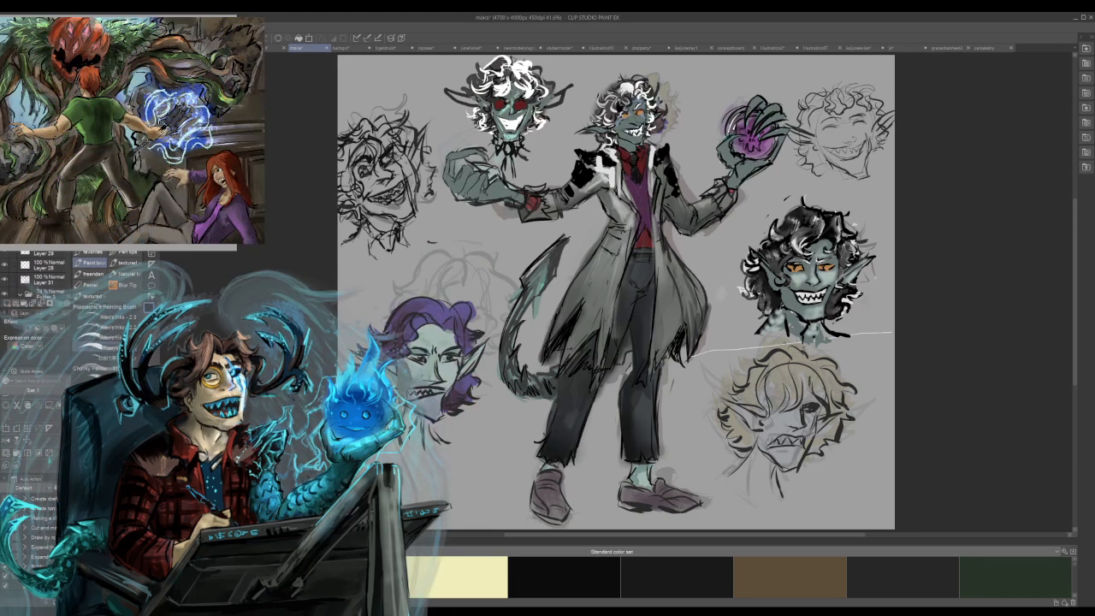
mouse_move(615, 162)
mouse_down()
mouse_move(613, 189)
mouse_move(633, 206)
mouse_move(652, 192)
mouse_move(651, 203)
mouse_move(649, 162)
mouse_up()
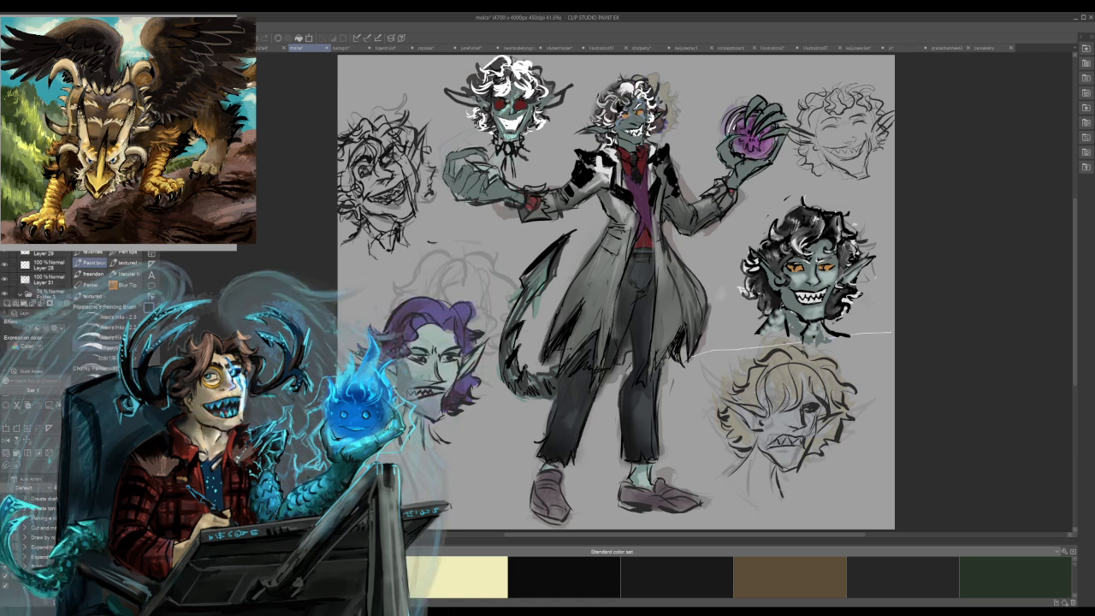
drag(539, 372, 538, 392)
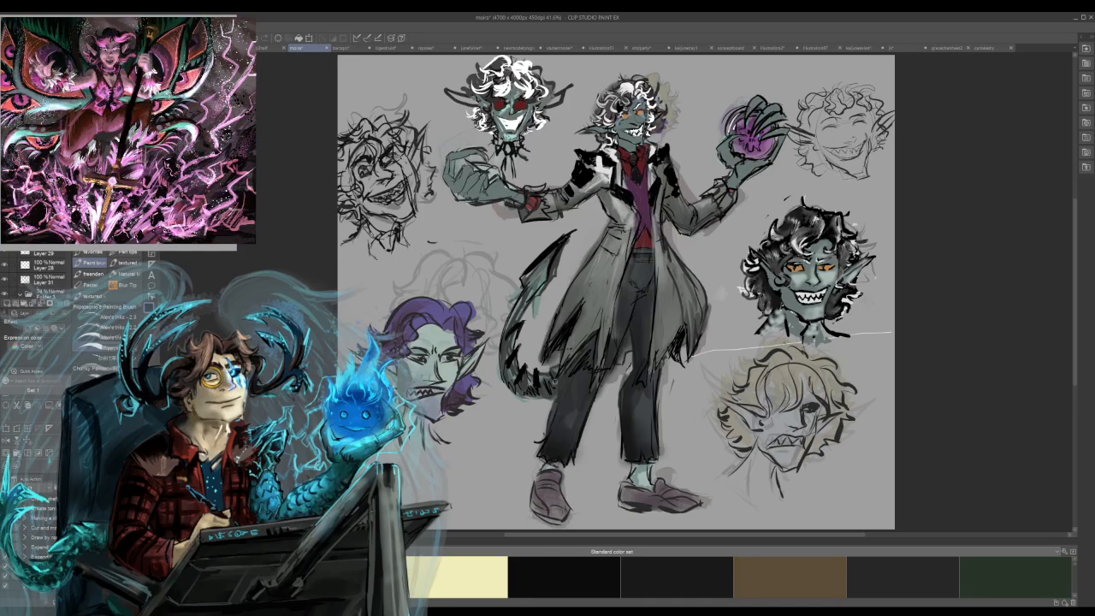
drag(556, 378, 549, 371)
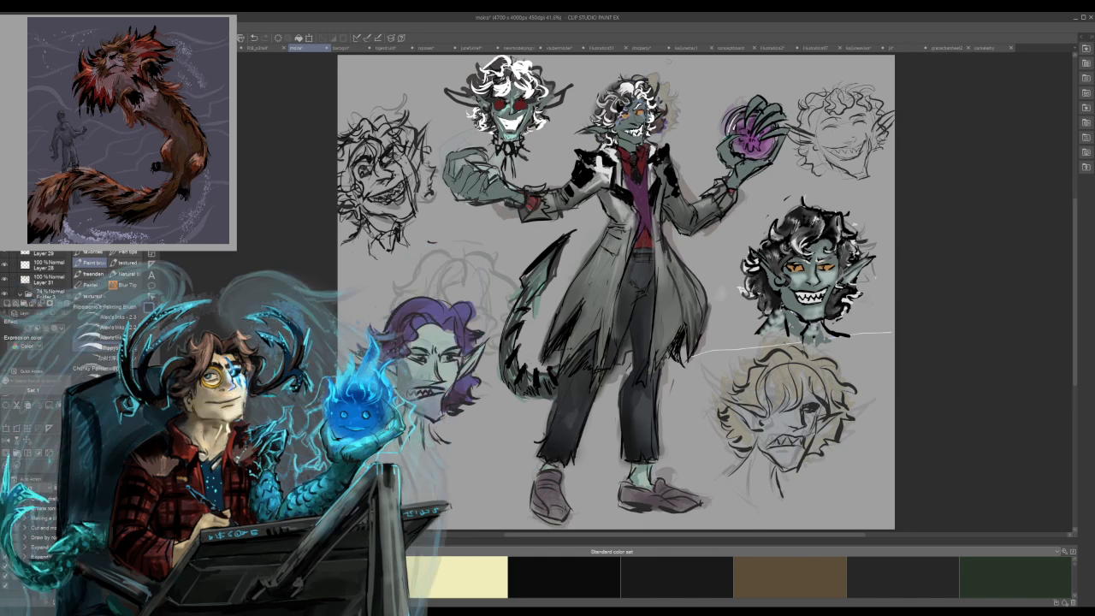
Add fold lines and dark shading to the grey-coated man's trousers between the open coat flaps.
drag(621, 282, 610, 329)
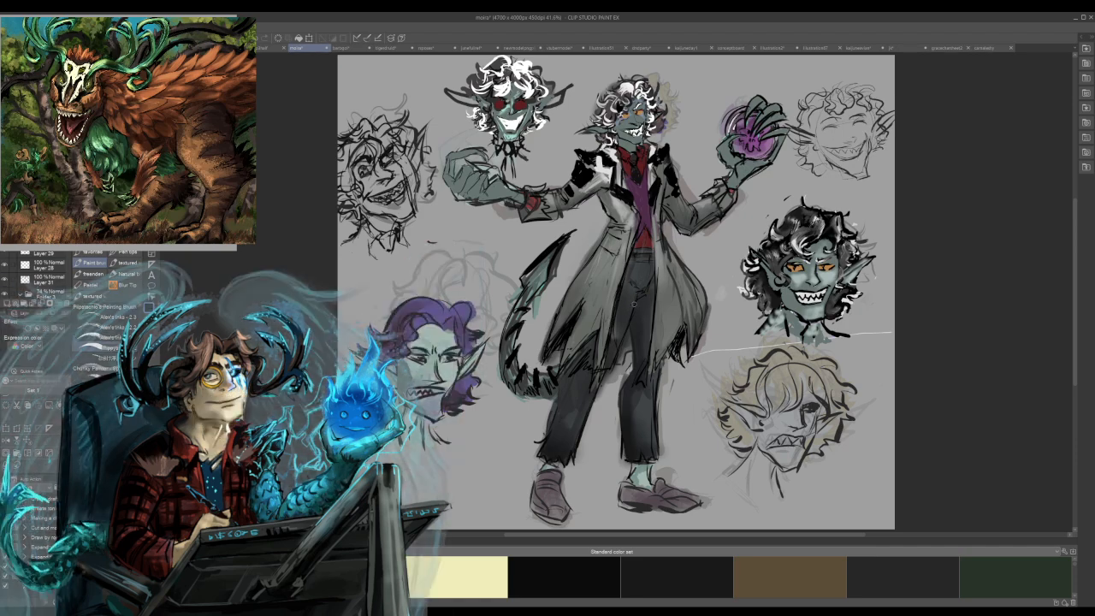
alt+click(623, 310)
drag(618, 318, 609, 343)
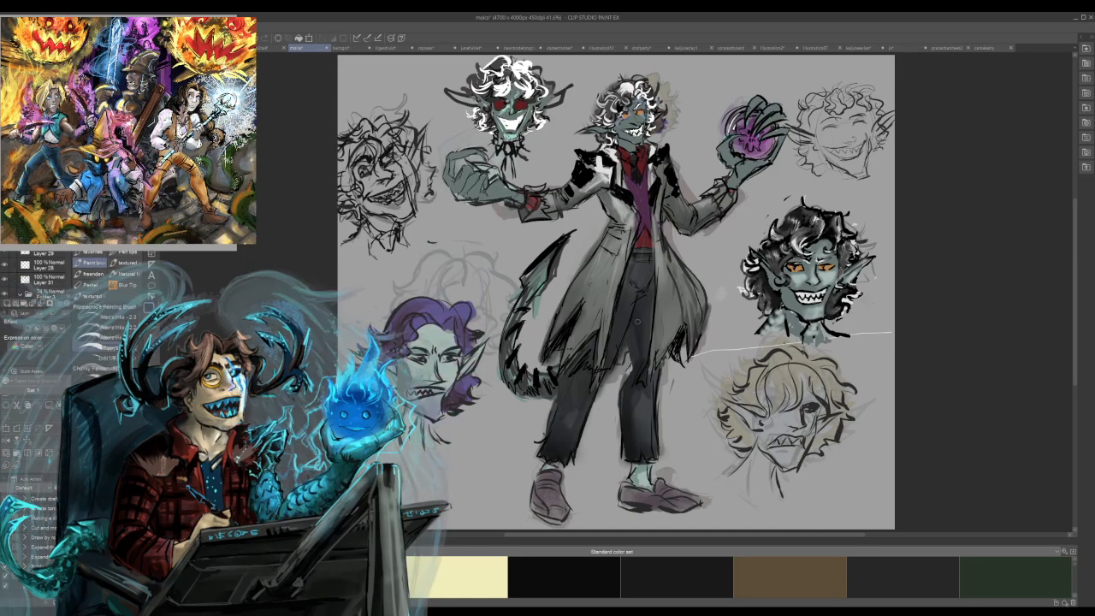
mouse_move(631, 369)
mouse_down()
mouse_move(622, 404)
mouse_move(625, 384)
mouse_up()
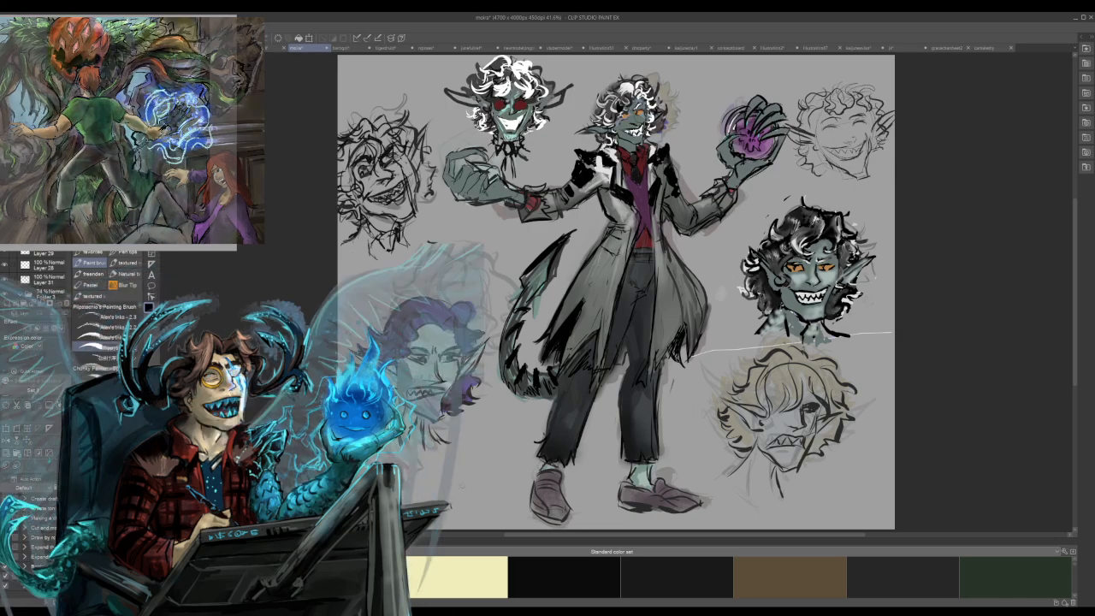
Sketch the oval outline of a new head below the purple-haired portrait.
mouse_move(450, 506)
mouse_down()
mouse_move(481, 430)
mouse_move(503, 483)
mouse_up()
mouse_move(474, 431)
mouse_down()
mouse_move(439, 486)
mouse_move(470, 526)
mouse_up()
drag(506, 473, 474, 529)
mouse_move(470, 430)
mouse_down()
mouse_move(439, 473)
mouse_move(488, 433)
mouse_move(505, 484)
mouse_move(491, 528)
mouse_up()
drag(471, 426, 449, 468)
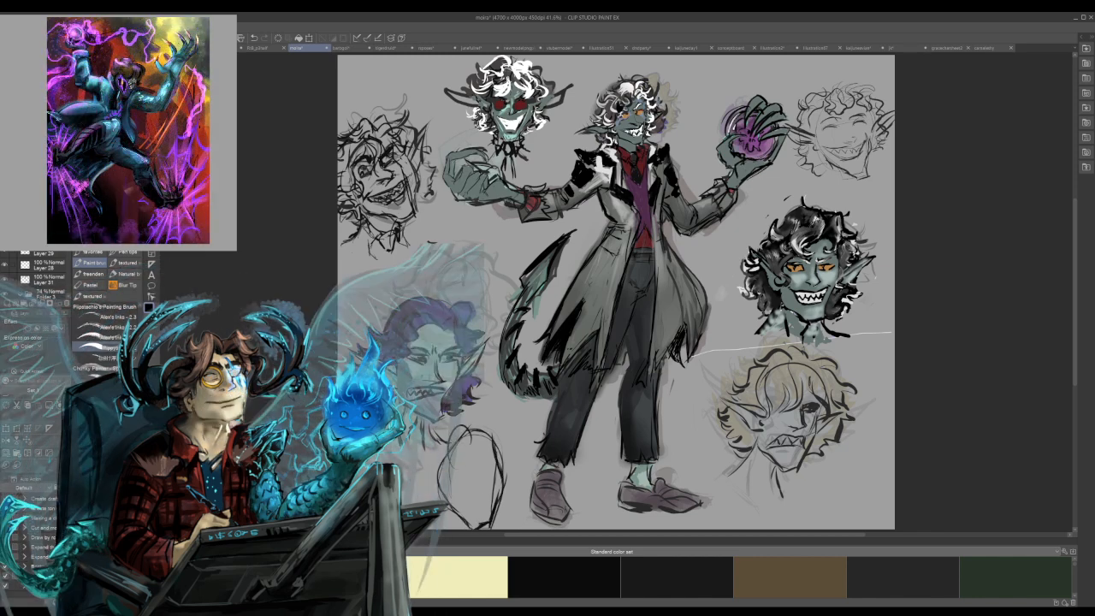
Sketch wavy hair around the top and both sides of the new head.
mouse_move(470, 431)
mouse_down()
mouse_move(447, 452)
mouse_move(471, 418)
mouse_up()
mouse_move(434, 420)
mouse_down()
mouse_move(450, 452)
mouse_move(421, 455)
mouse_move(417, 472)
mouse_up()
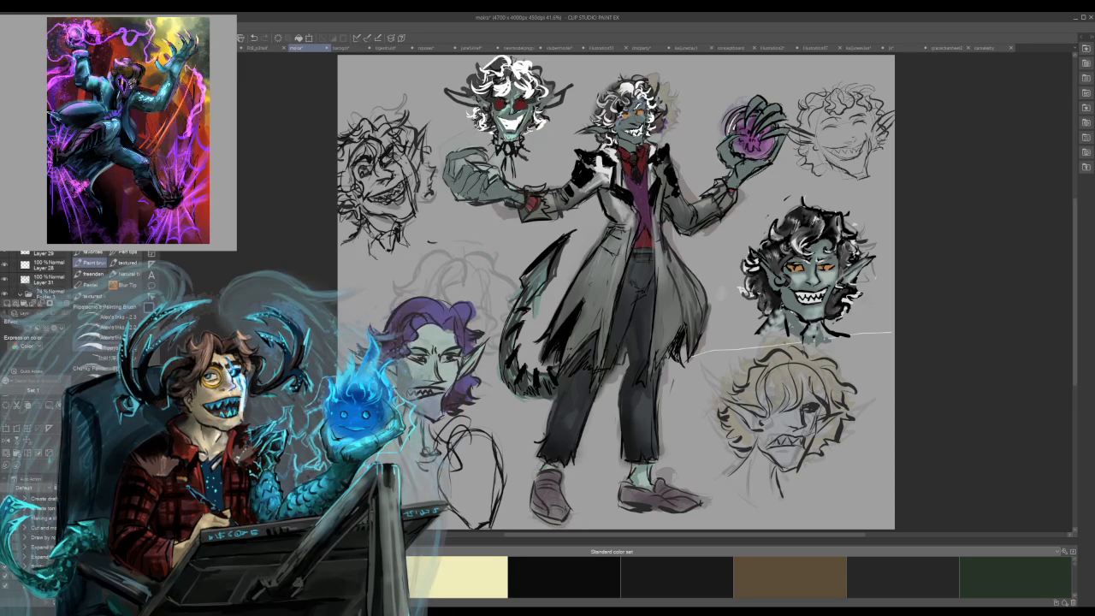
mouse_move(483, 420)
mouse_down()
mouse_move(508, 443)
mouse_move(512, 476)
mouse_up()
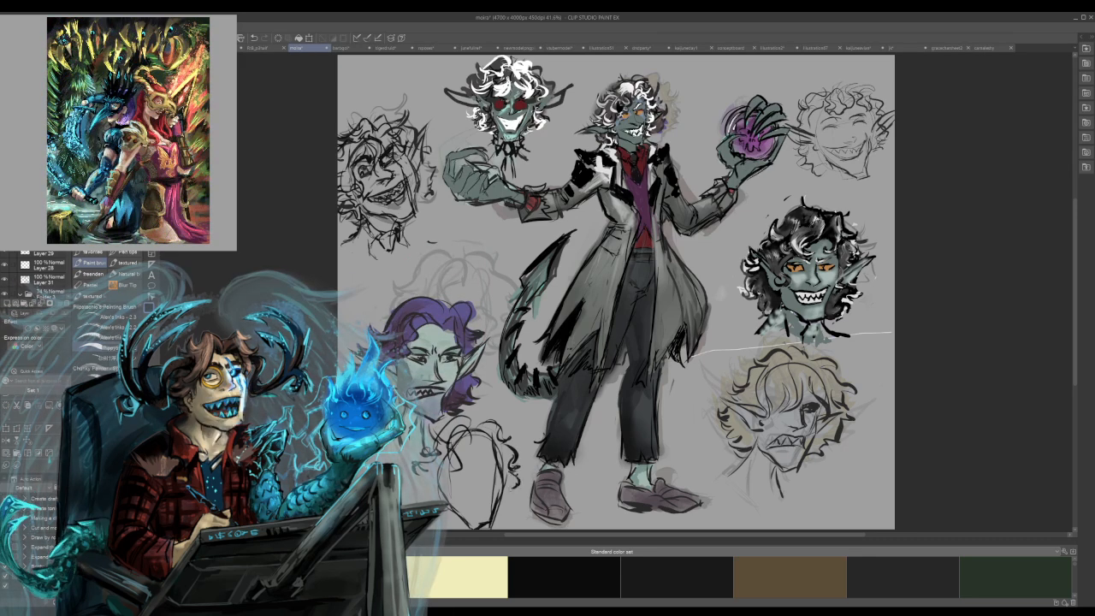
drag(407, 474, 440, 493)
mouse_move(517, 467)
mouse_down()
mouse_move(498, 476)
mouse_move(517, 468)
mouse_move(497, 501)
mouse_move(439, 498)
mouse_up()
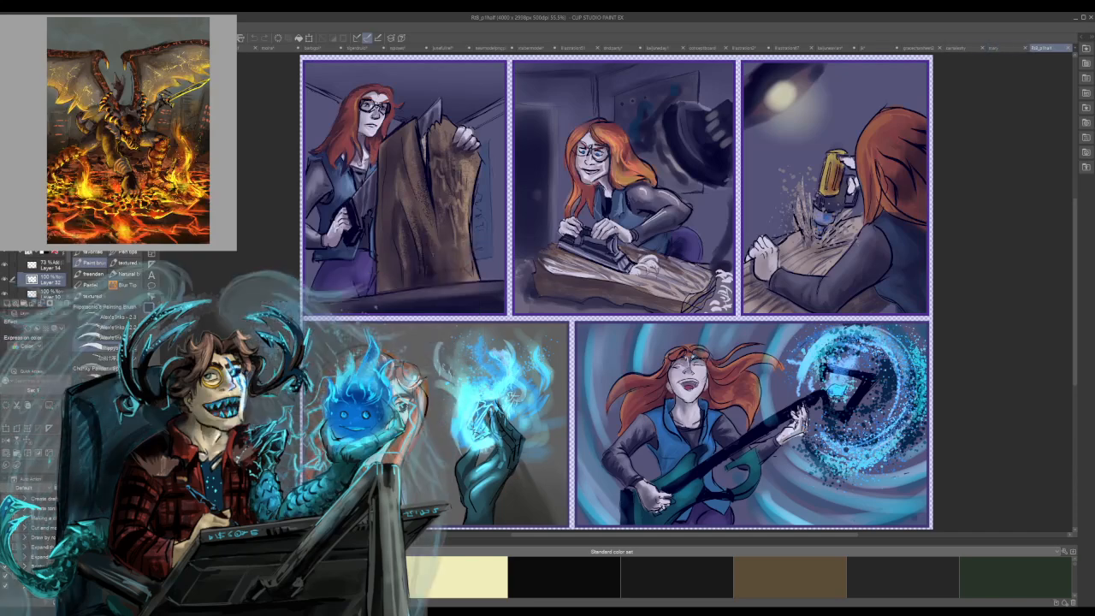
Switch to the line sketch of the woman with spiked shoulders, draw her second leg and foot, and close the skirt hem.
click(1005, 48)
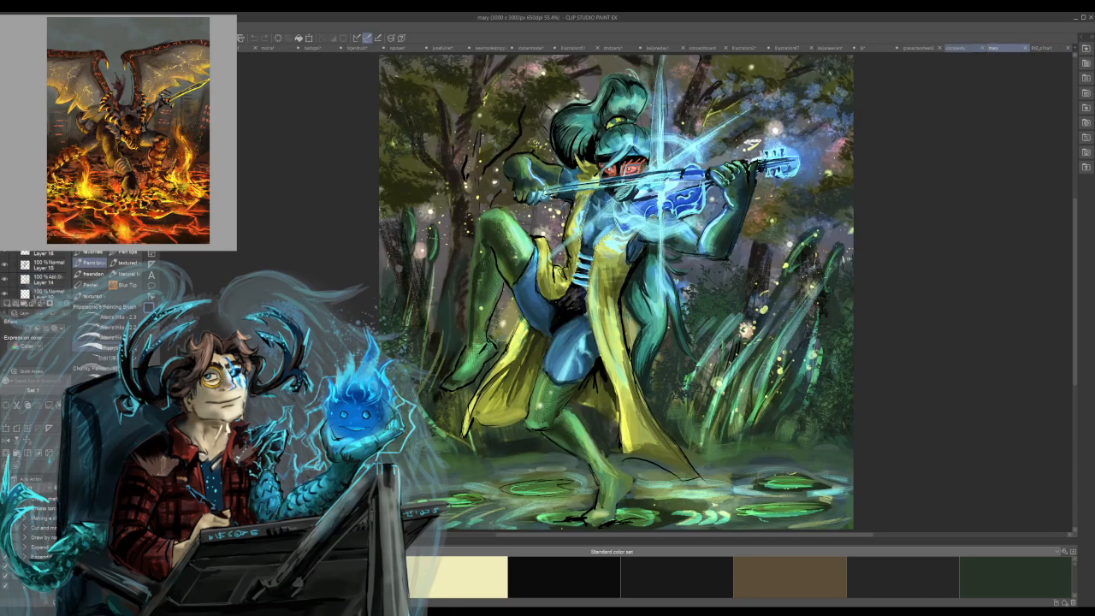
click(920, 48)
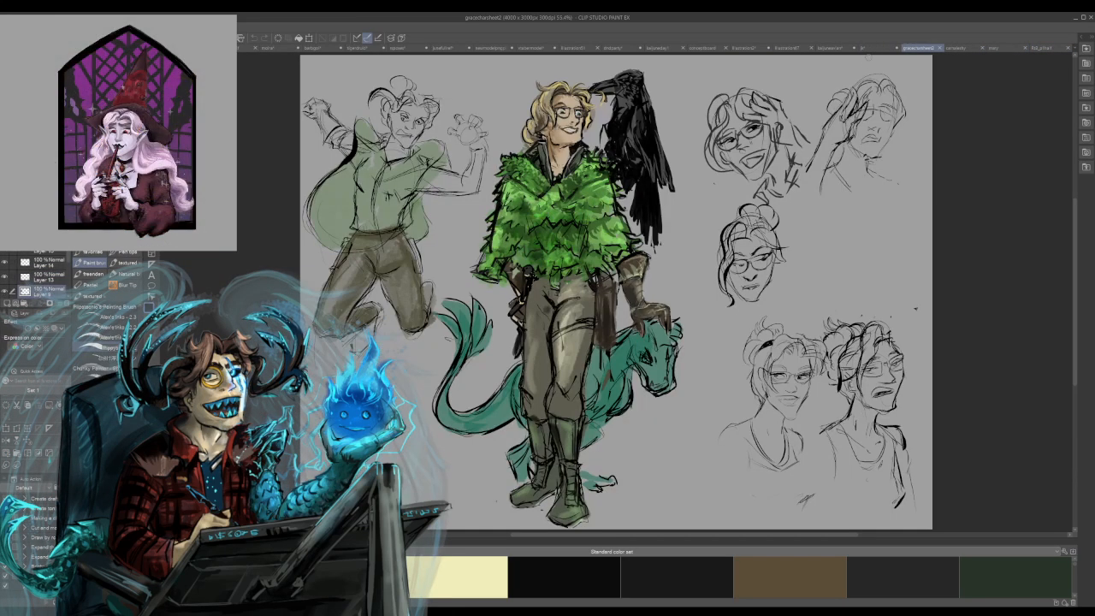
click(880, 48)
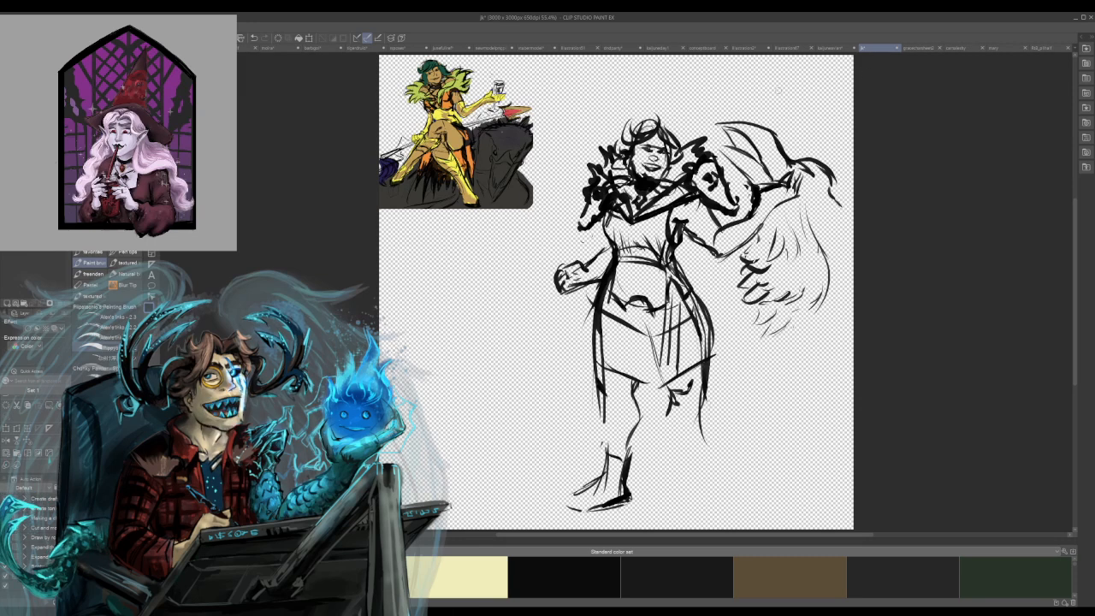
mouse_move(673, 397)
mouse_down()
mouse_move(666, 420)
mouse_move(685, 469)
mouse_up()
drag(700, 387, 705, 449)
mouse_move(707, 412)
mouse_down()
mouse_move(704, 465)
mouse_move(701, 455)
mouse_move(684, 494)
mouse_move(714, 519)
mouse_move(693, 514)
mouse_up()
drag(681, 513, 711, 511)
mouse_move(704, 467)
mouse_down()
mouse_move(721, 503)
mouse_move(702, 465)
mouse_up()
drag(703, 442, 703, 473)
drag(707, 410, 702, 453)
drag(700, 385, 705, 424)
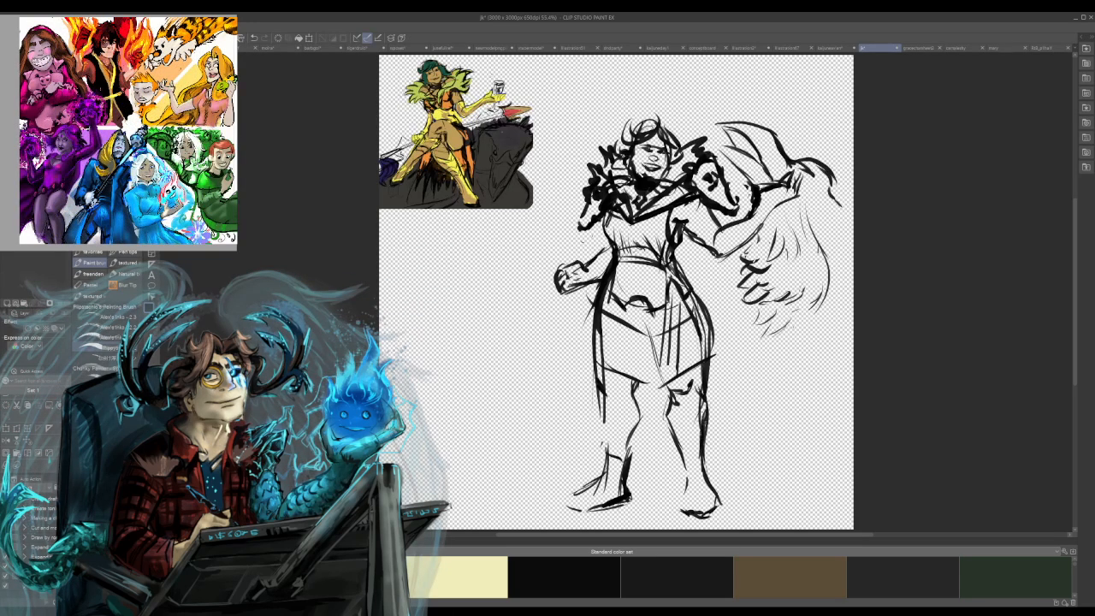
drag(704, 369, 701, 376)
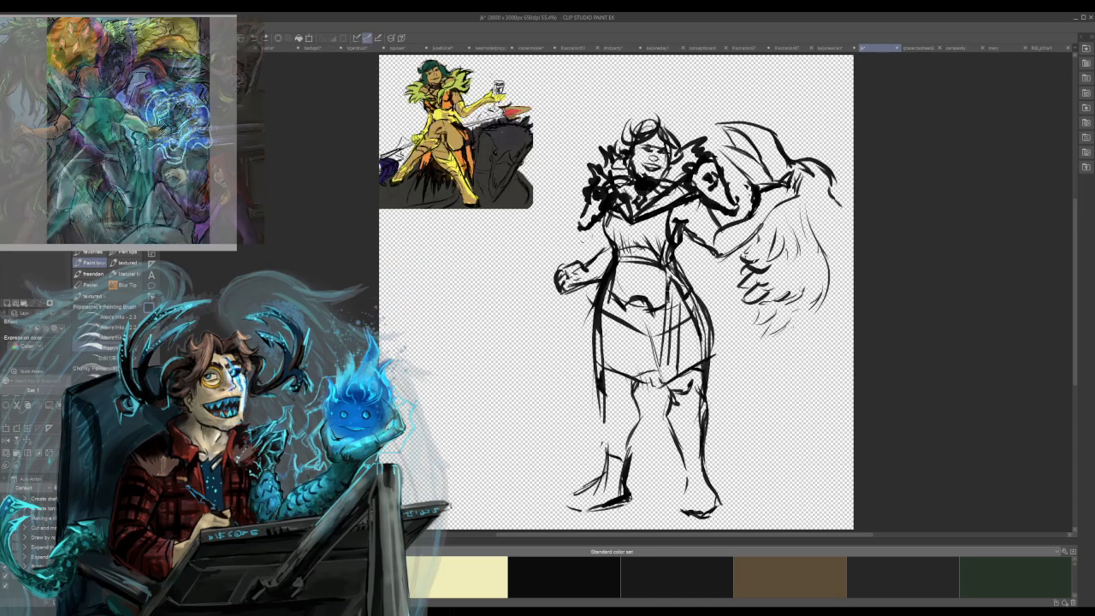
drag(603, 366, 668, 368)
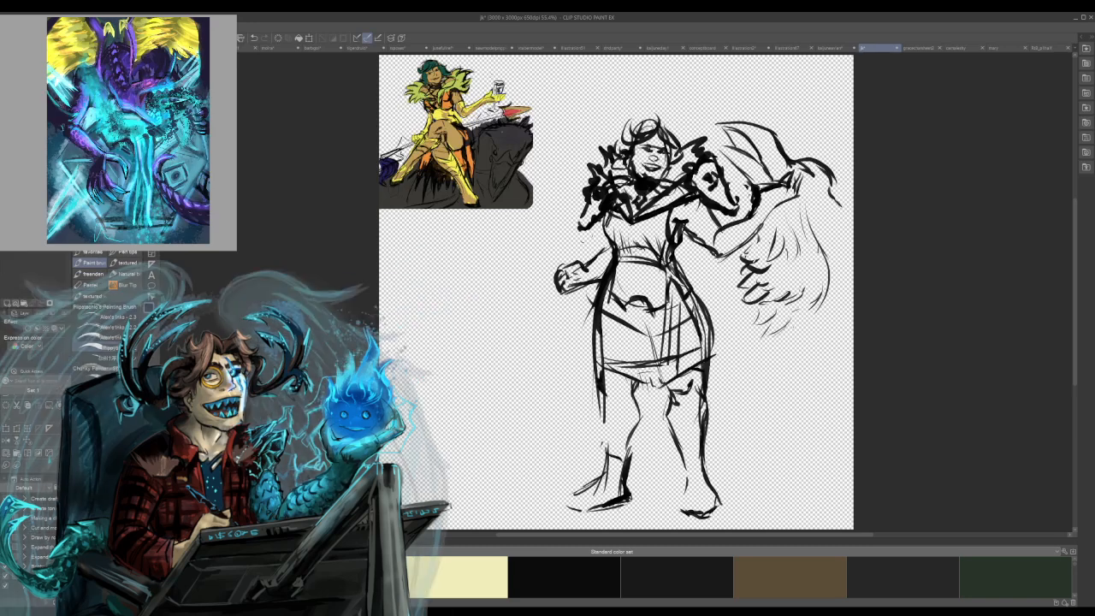
key(ctrl+z)
key(ctrl+z)
key(ctrl+z)
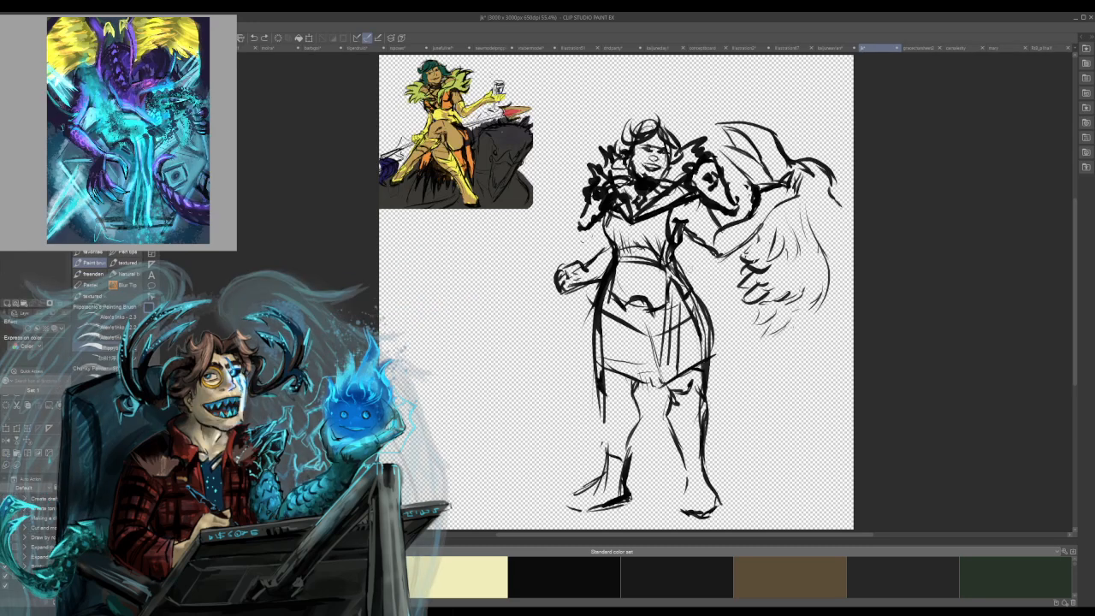
Add fold lines and cleaner side contours to the skirt, and define the muzzle of the animal-shaped shoulder piece.
mouse_move(624, 346)
mouse_down()
mouse_move(645, 352)
mouse_move(639, 340)
mouse_up()
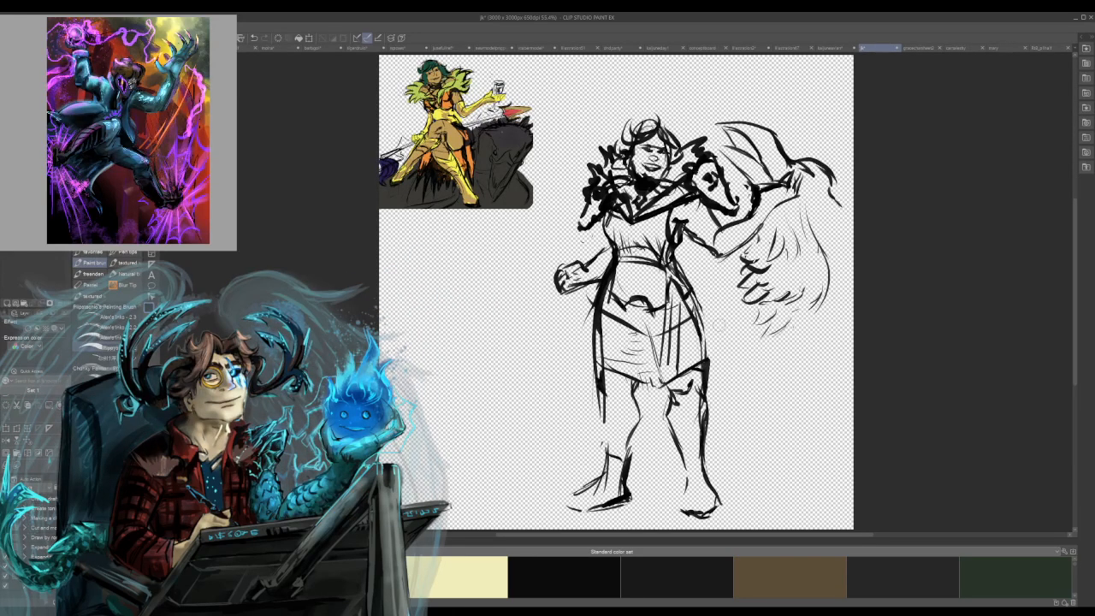
mouse_move(697, 305)
mouse_down()
mouse_move(707, 357)
mouse_move(707, 341)
mouse_up()
drag(601, 317, 598, 345)
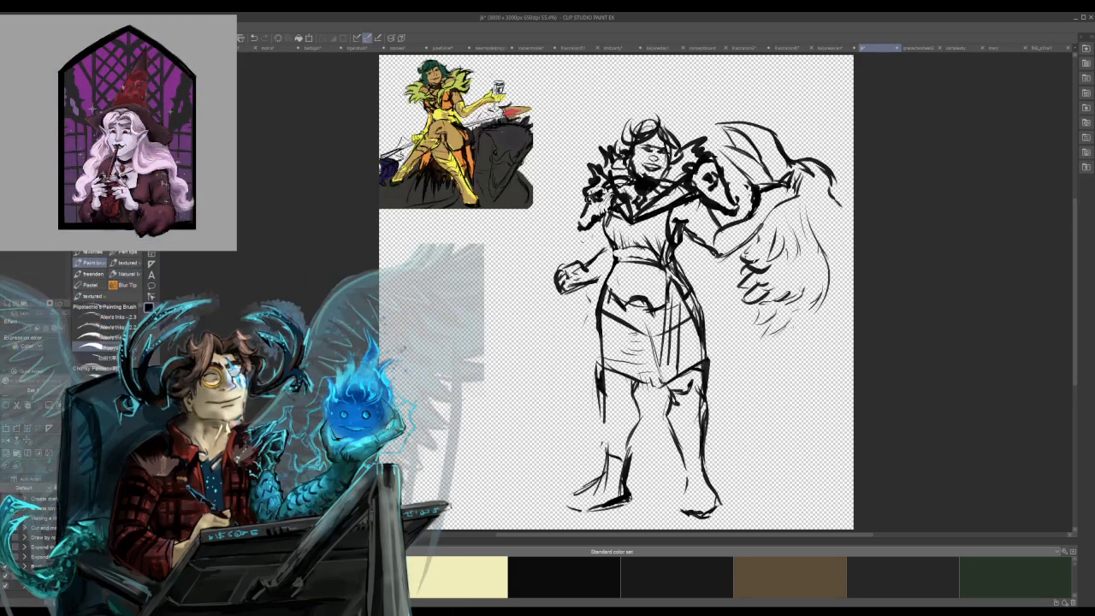
drag(579, 211, 579, 229)
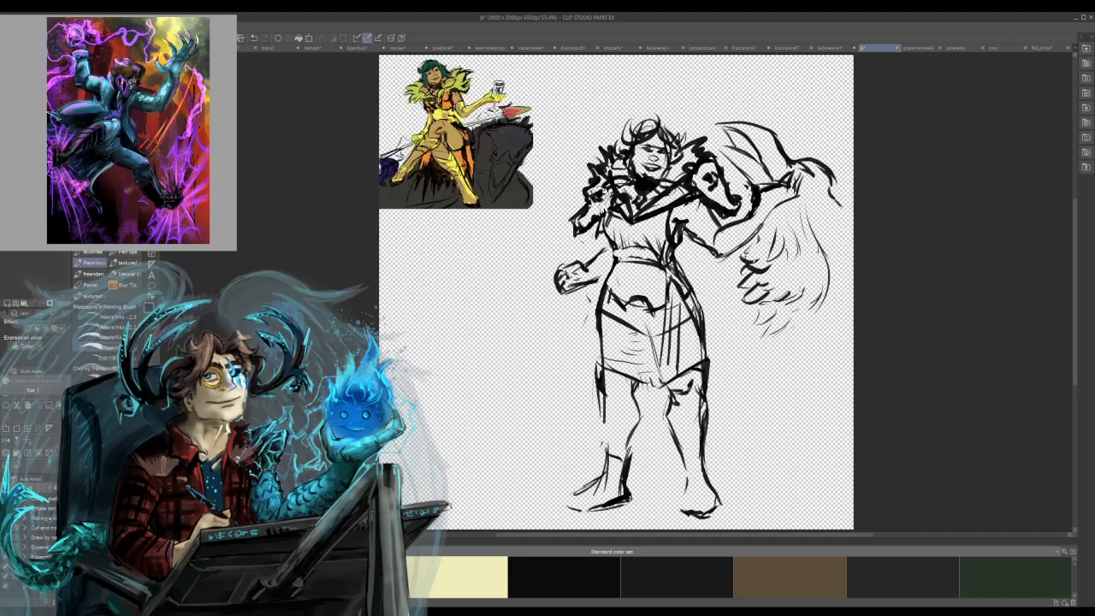
scroll(676, 137, up, 1)
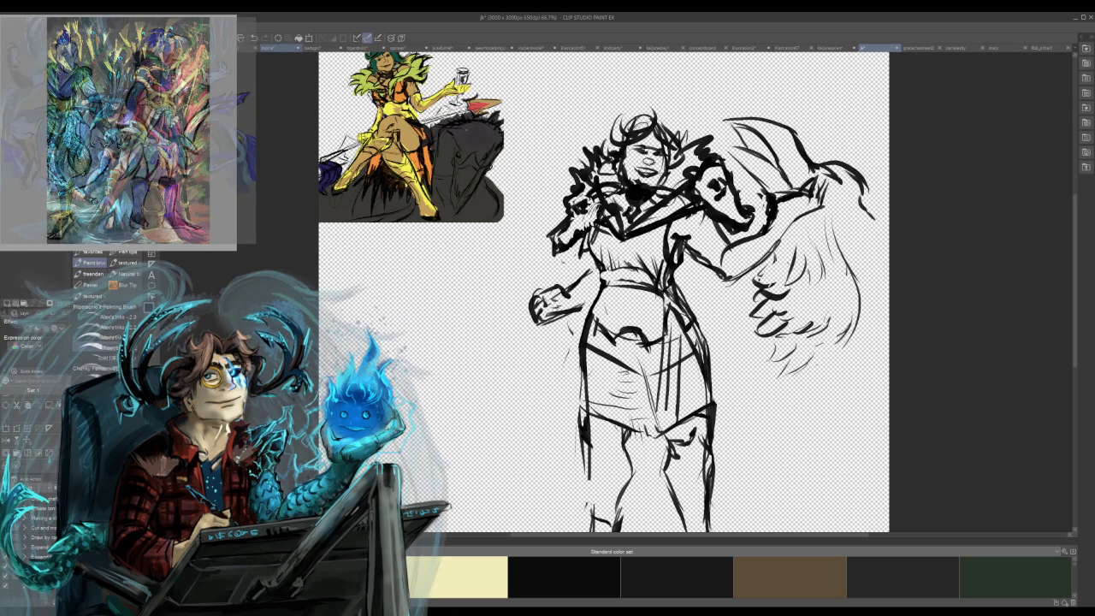
key(ctrl+t)
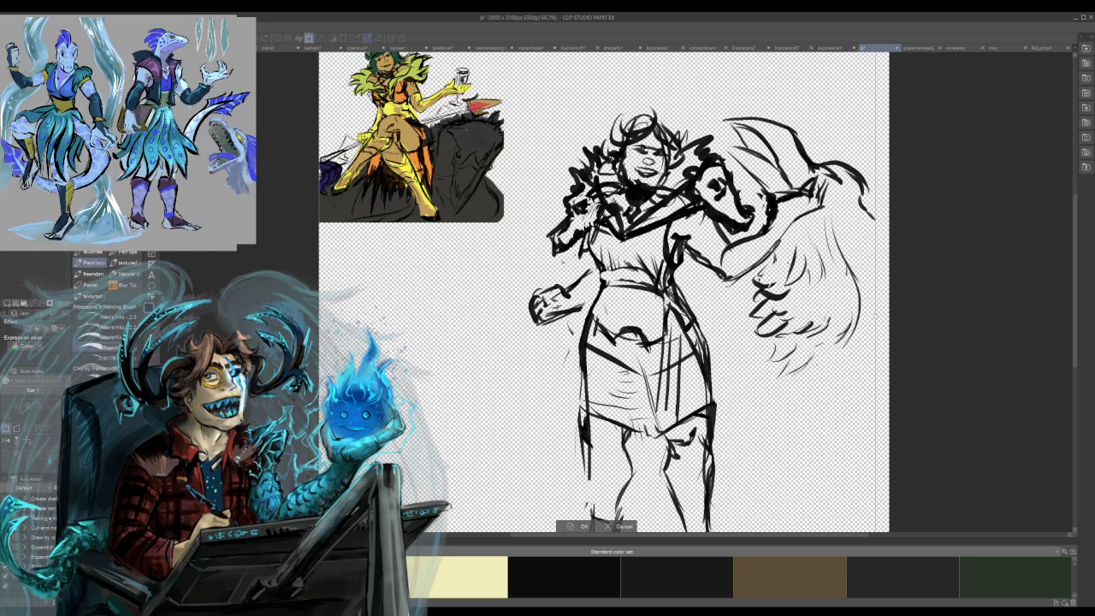
scroll(604, 291, down, 3)
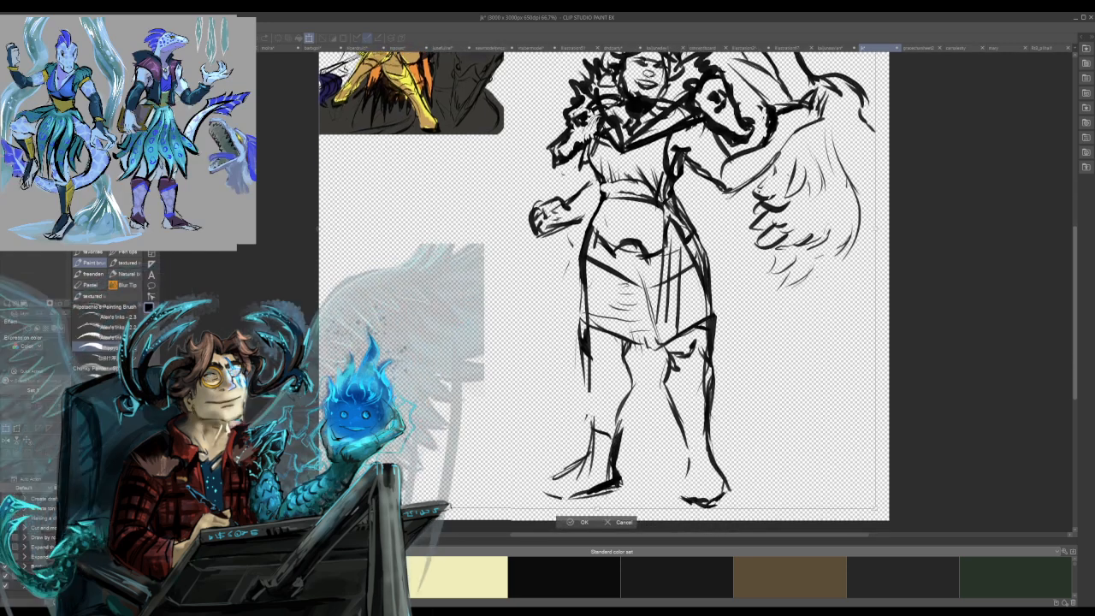
drag(319, 476, 387, 408)
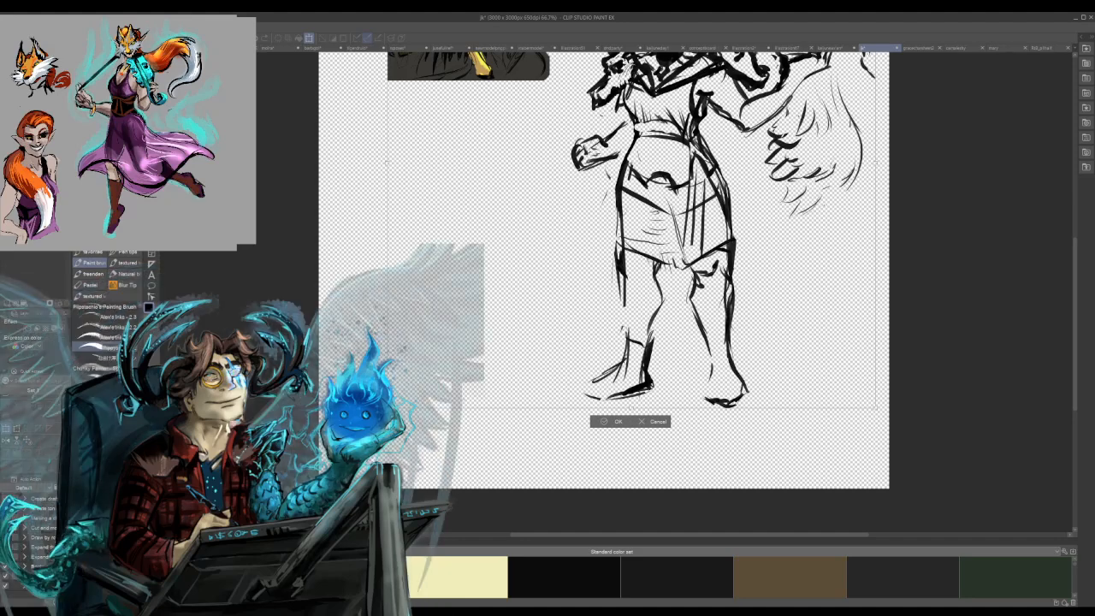
key(ctrl+z)
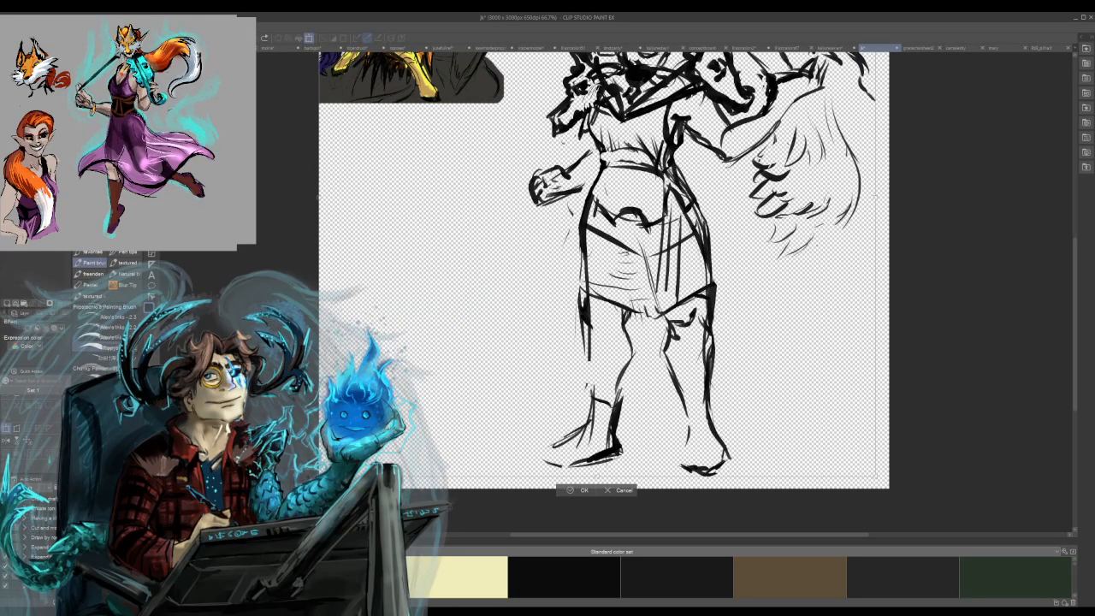
key(Return)
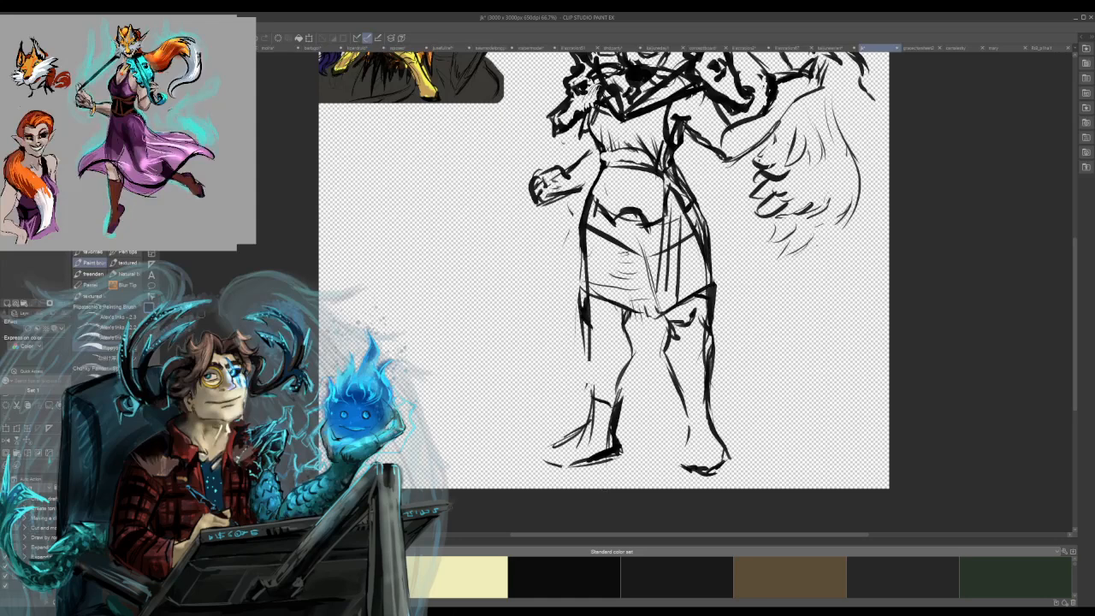
key(m)
mouse_move(503, 304)
mouse_down()
mouse_move(616, 521)
mouse_move(912, 160)
mouse_move(928, 57)
mouse_move(898, 54)
mouse_move(599, 144)
mouse_up()
mouse_move(558, 177)
mouse_down()
mouse_move(470, 529)
mouse_move(480, 540)
mouse_up()
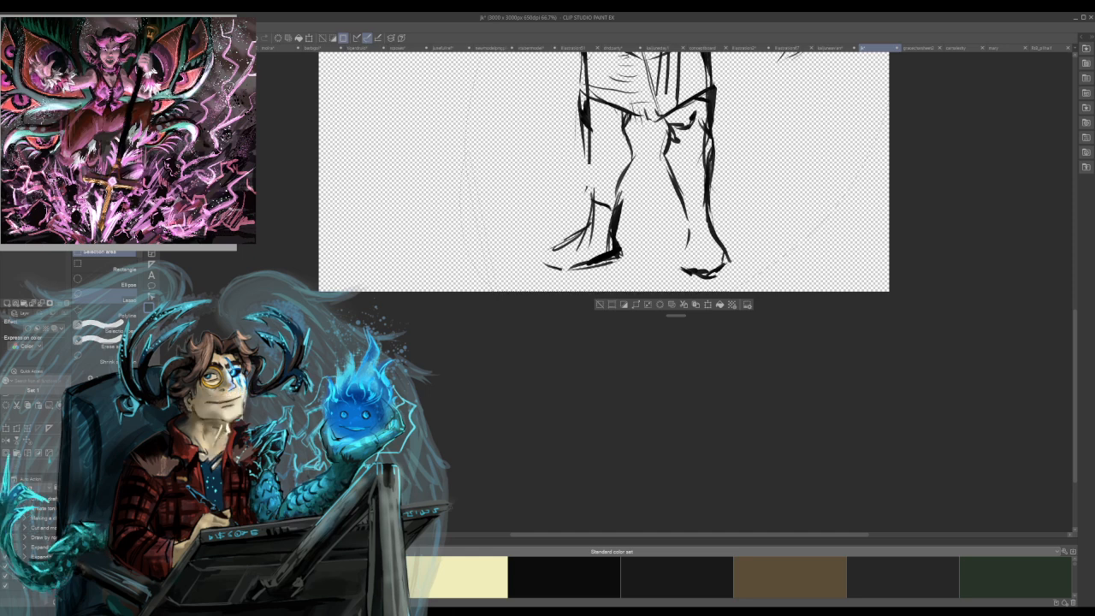
scroll(604, 291, up, 8)
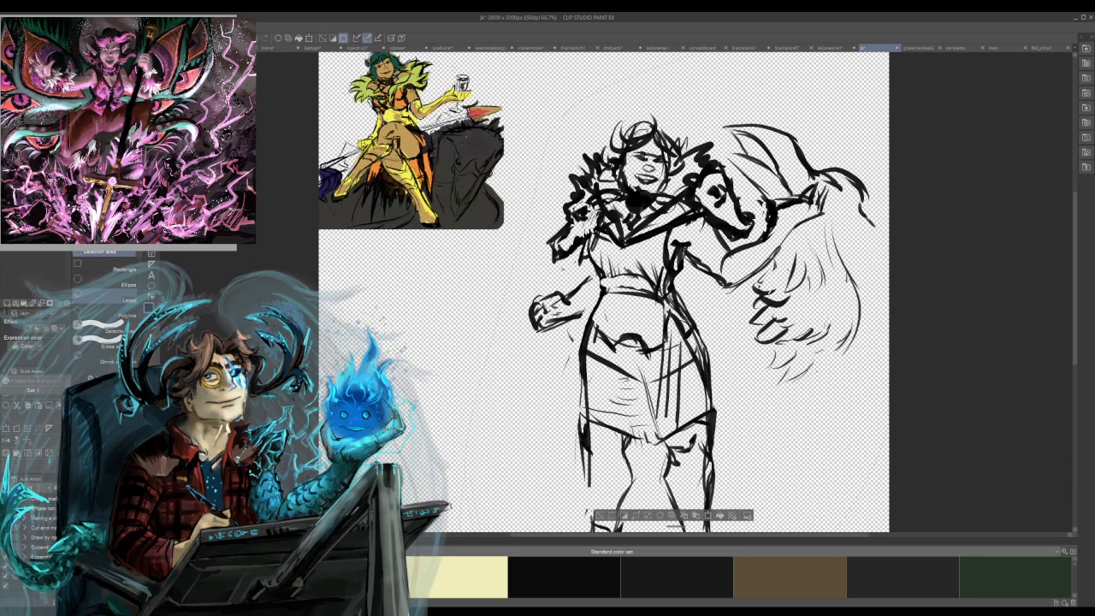
key(ctrl+d)
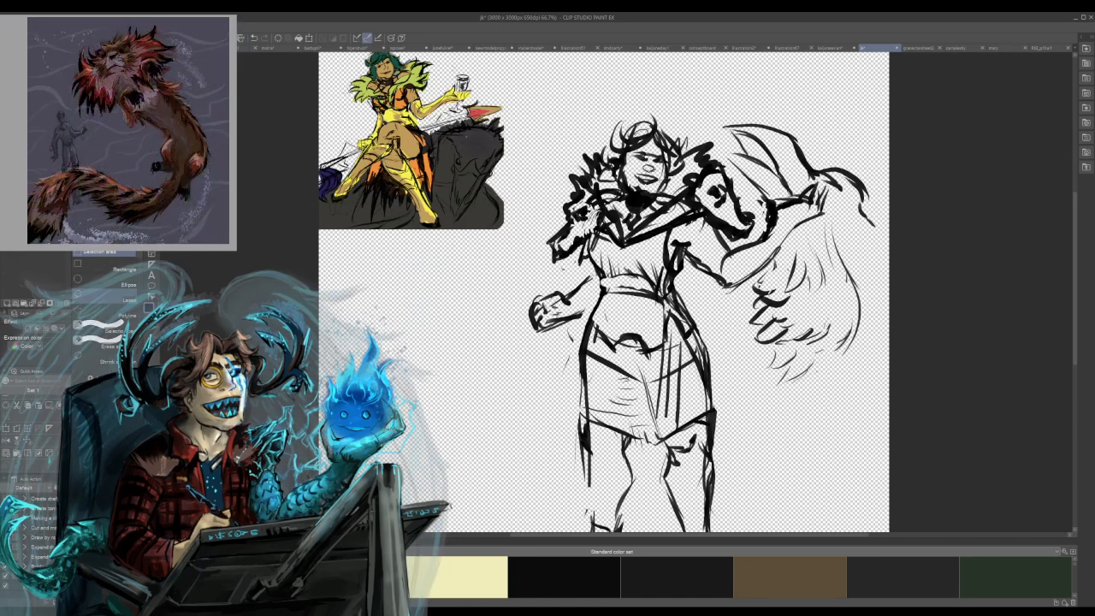
Build up dark strokes where the raised arm meets the wing-like shape and extend a curved line outward from there.
key(b)
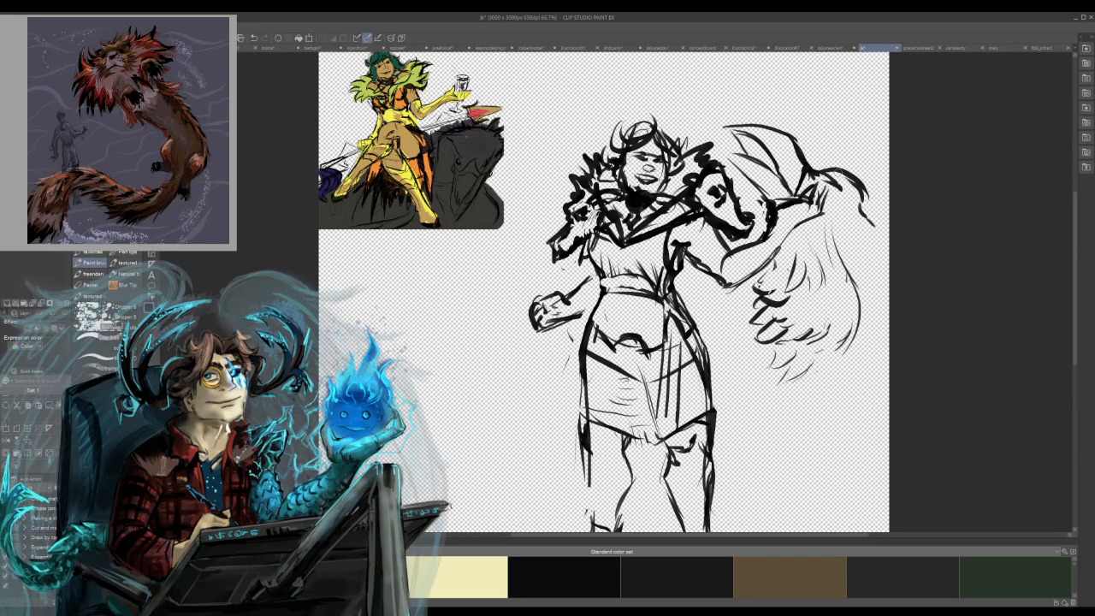
mouse_move(815, 185)
mouse_down()
mouse_move(829, 169)
mouse_move(841, 196)
mouse_move(824, 200)
mouse_move(840, 177)
mouse_move(842, 205)
mouse_up()
mouse_move(859, 178)
mouse_down()
mouse_move(868, 186)
mouse_move(803, 199)
mouse_move(819, 202)
mouse_up()
mouse_move(835, 176)
mouse_down()
mouse_move(857, 193)
mouse_move(878, 189)
mouse_move(864, 219)
mouse_move(889, 232)
mouse_up()
mouse_move(741, 167)
mouse_down()
mouse_move(726, 153)
mouse_move(752, 160)
mouse_up()
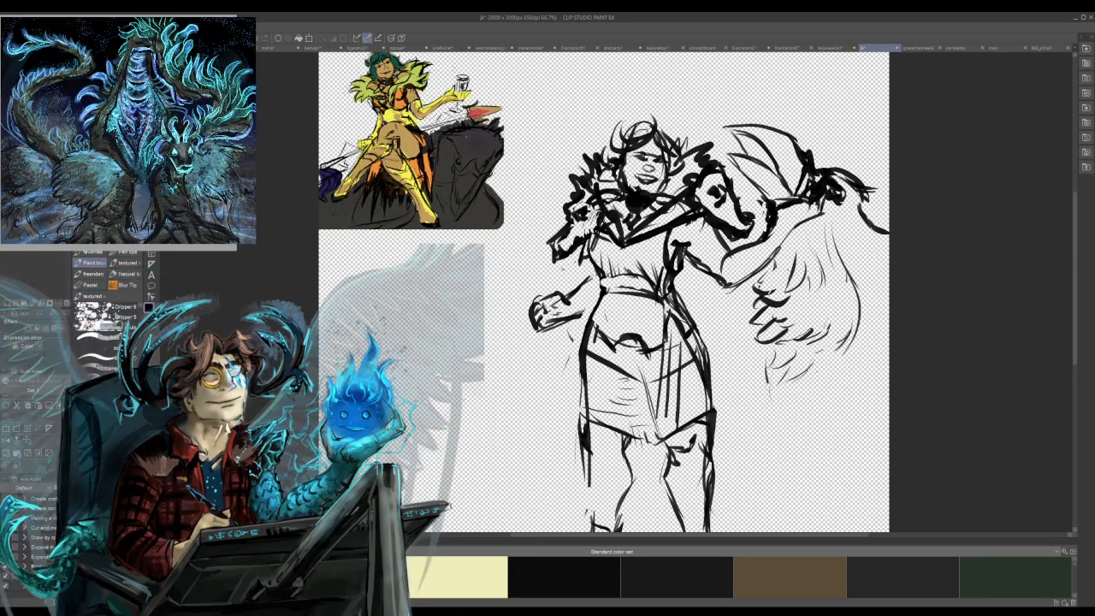
Sketch the creature's lower body curve with short feathery strokes at its end, and add a diagonal line beside the woman's leg.
mouse_move(767, 363)
mouse_down()
mouse_move(838, 443)
mouse_move(865, 430)
mouse_move(858, 444)
mouse_up()
mouse_move(880, 431)
mouse_down()
mouse_move(859, 446)
mouse_move(888, 443)
mouse_move(889, 452)
mouse_up()
drag(734, 499, 805, 449)
drag(713, 508, 805, 450)
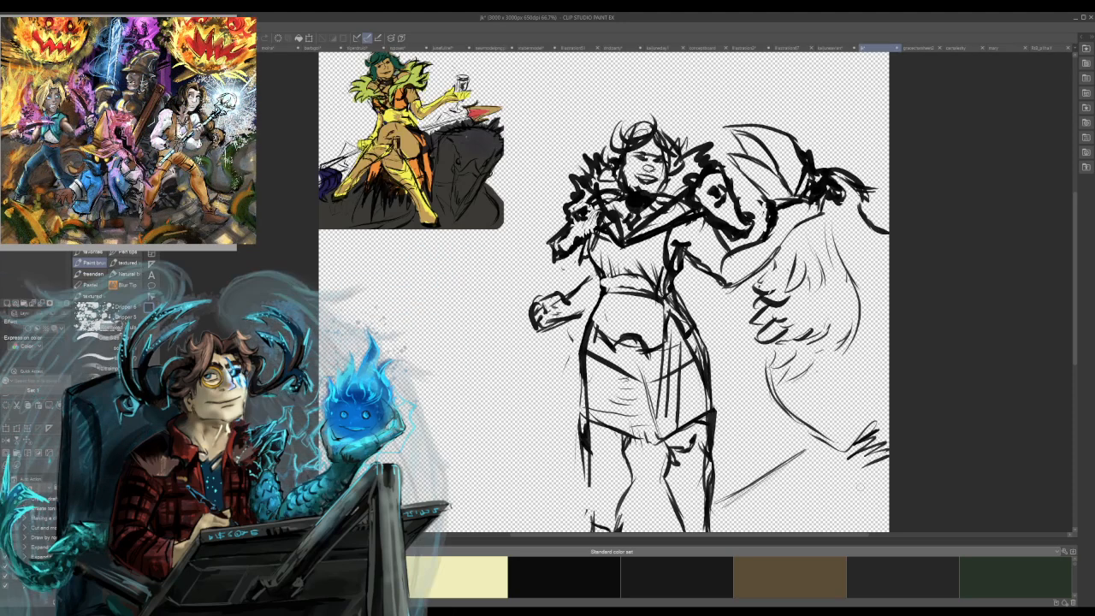
Sketch the long upper and lower edges of a large wing behind the woman's clenched fist, with loose zigzag feathers.
drag(551, 227, 389, 366)
drag(492, 347, 389, 462)
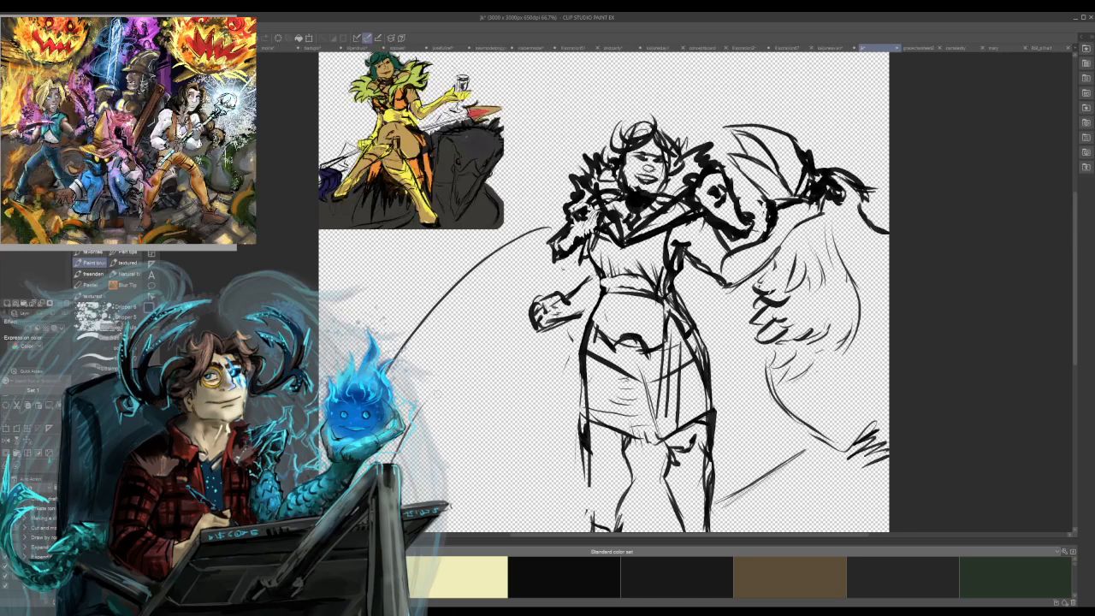
mouse_move(501, 343)
mouse_down()
mouse_move(449, 415)
mouse_move(479, 409)
mouse_up()
drag(514, 372, 566, 395)
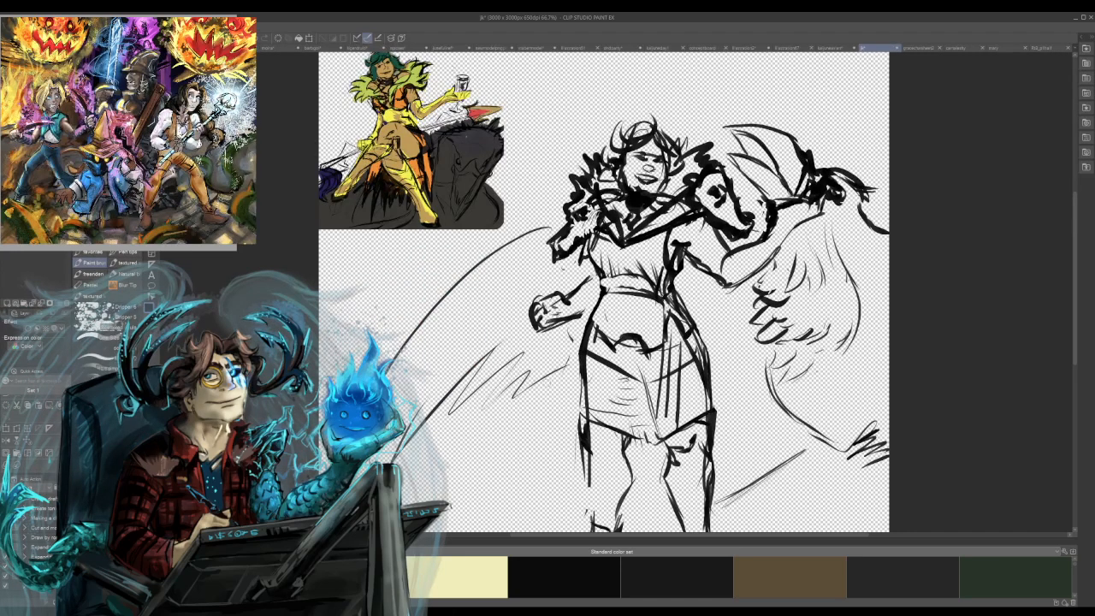
Draw jagged feather strokes between the skirt and the creature's body on the raised-arm side.
mouse_move(742, 352)
mouse_down()
mouse_move(728, 395)
mouse_move(749, 400)
mouse_up()
mouse_move(750, 371)
mouse_down()
mouse_move(763, 408)
mouse_move(779, 411)
mouse_move(769, 408)
mouse_up()
mouse_move(754, 386)
mouse_down()
mouse_move(762, 401)
mouse_move(732, 389)
mouse_move(719, 405)
mouse_up()
mouse_move(727, 369)
mouse_down()
mouse_move(717, 402)
mouse_move(708, 394)
mouse_up()
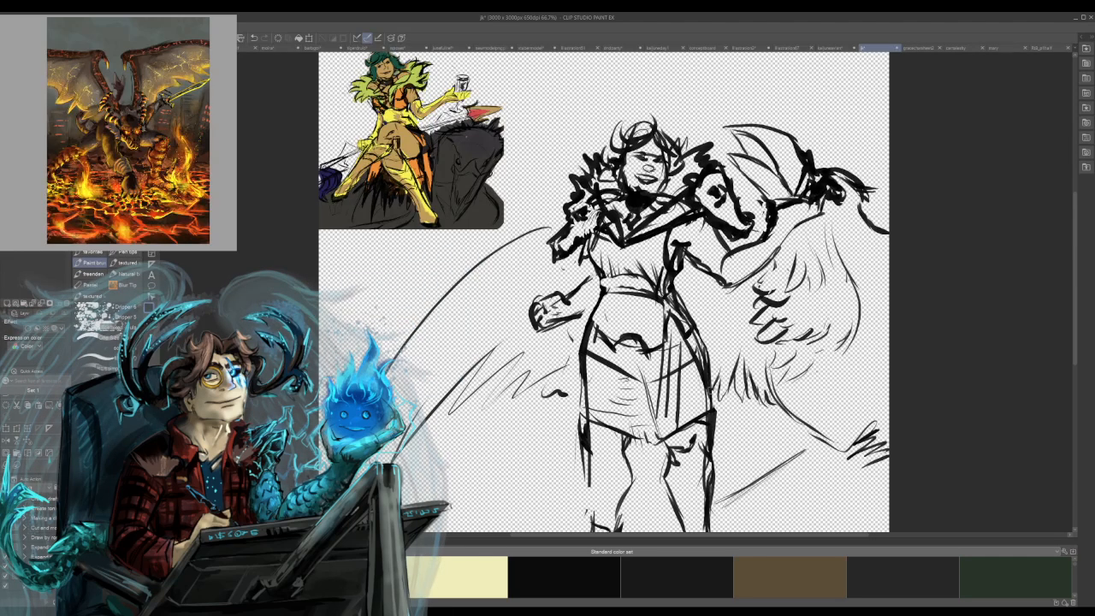
Reinforce the feather tips along the lower edge of the fist-side wing with heavier zigzag strokes.
mouse_move(573, 399)
mouse_down()
mouse_move(556, 418)
mouse_move(510, 420)
mouse_up()
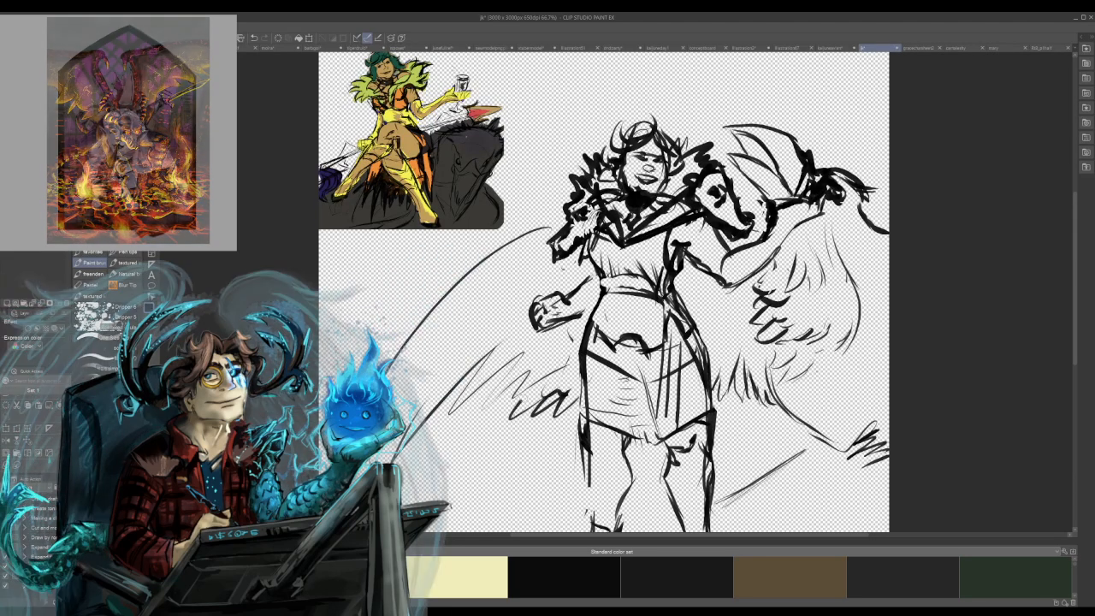
drag(556, 368, 522, 402)
drag(544, 378, 481, 423)
drag(527, 375, 471, 416)
mouse_move(478, 387)
mouse_down()
mouse_move(447, 429)
mouse_move(479, 389)
mouse_up()
drag(473, 392, 419, 441)
Add inner contour lines beneath the upper edge of the fist-side wing and a short line at the woman's knee.
drag(397, 392, 504, 266)
drag(433, 351, 528, 253)
drag(510, 295, 564, 261)
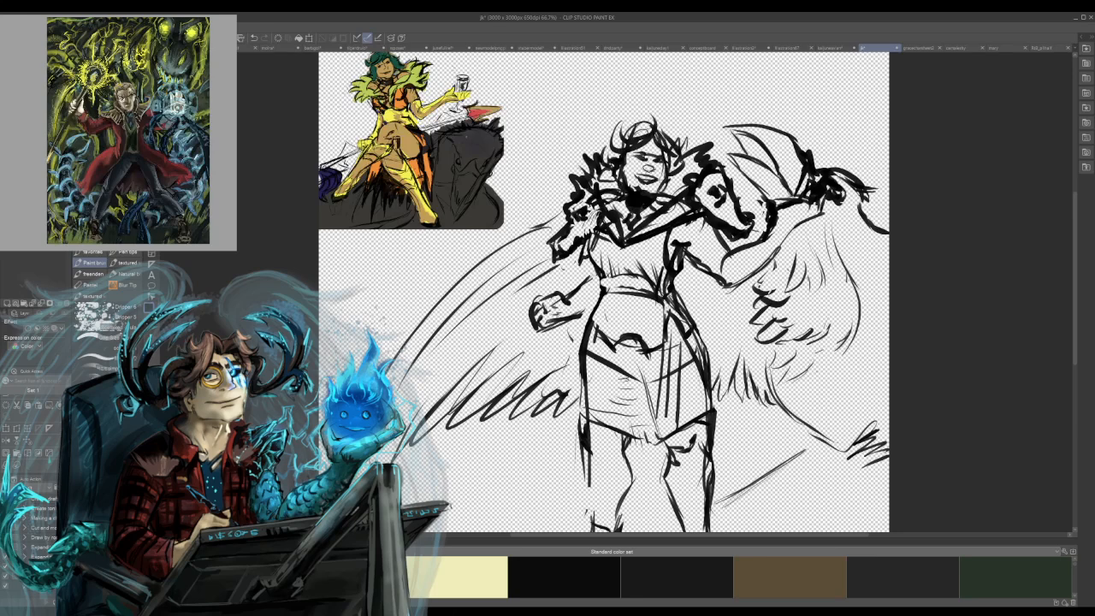
mouse_move(592, 461)
mouse_down()
mouse_move(605, 472)
mouse_move(625, 459)
mouse_up()
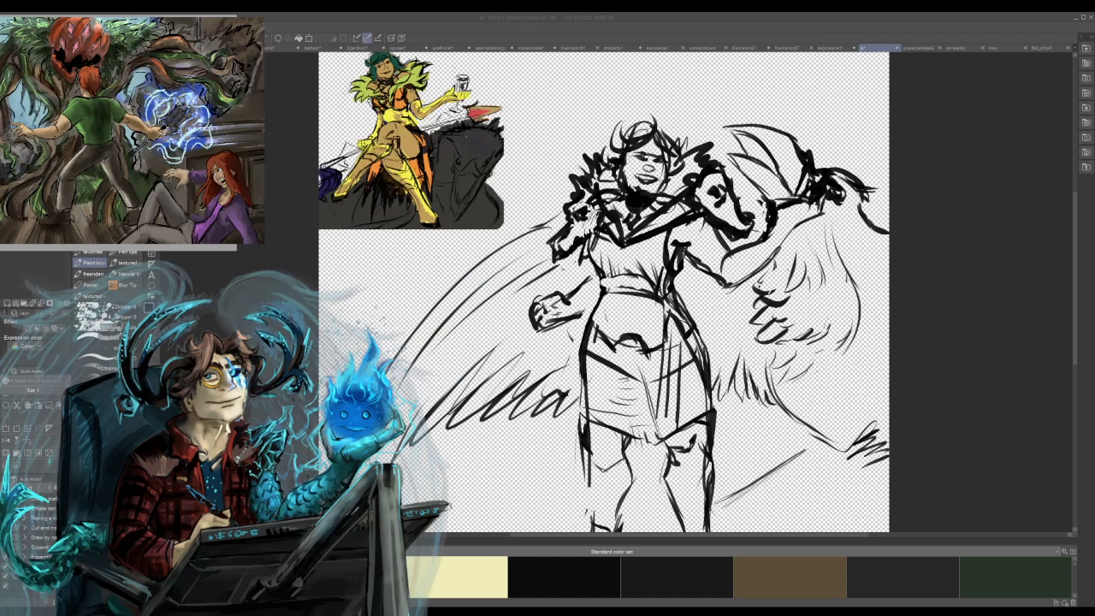
click(286, 184)
scroll(287, 184, up, 1)
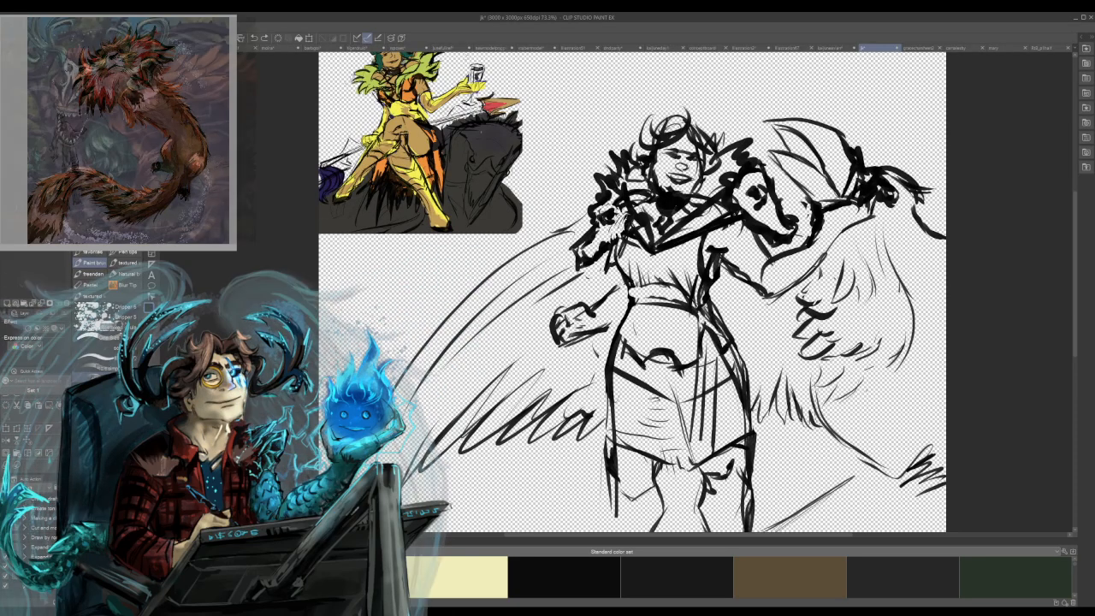
Block in grey textured shading across the fist-side wing, from its upper contour down to the feathers beside the skirt.
mouse_move(421, 455)
mouse_down()
mouse_move(513, 363)
mouse_move(503, 370)
mouse_move(539, 323)
mouse_move(559, 267)
mouse_up()
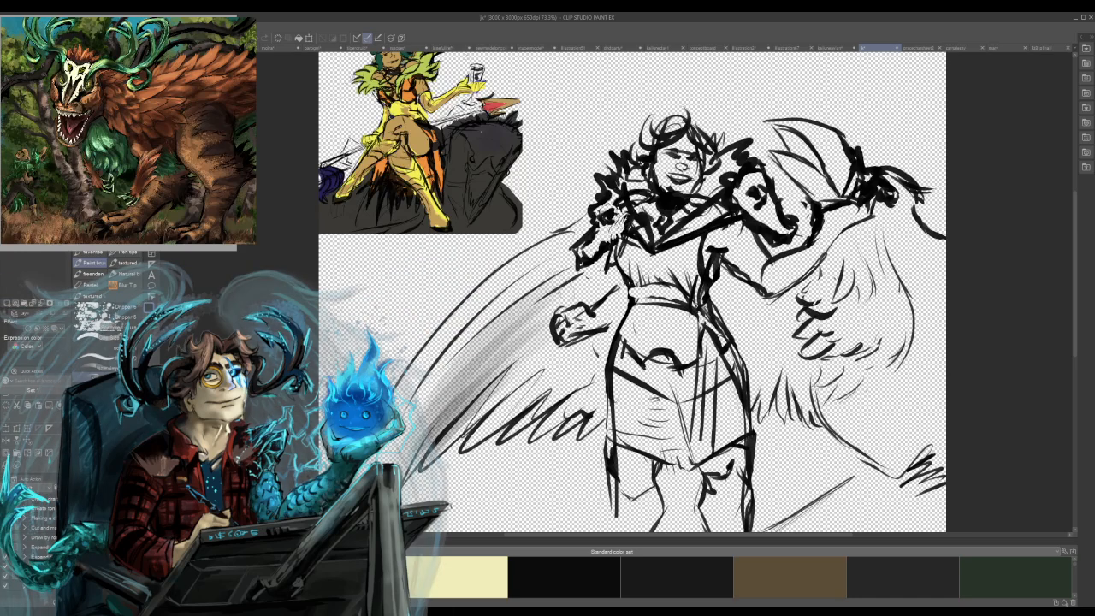
drag(467, 362, 575, 252)
drag(398, 468, 563, 275)
drag(419, 407, 477, 327)
drag(399, 453, 544, 304)
mouse_move(436, 443)
mouse_down()
mouse_move(578, 285)
mouse_move(571, 318)
mouse_up()
drag(498, 435, 614, 325)
drag(554, 397, 625, 324)
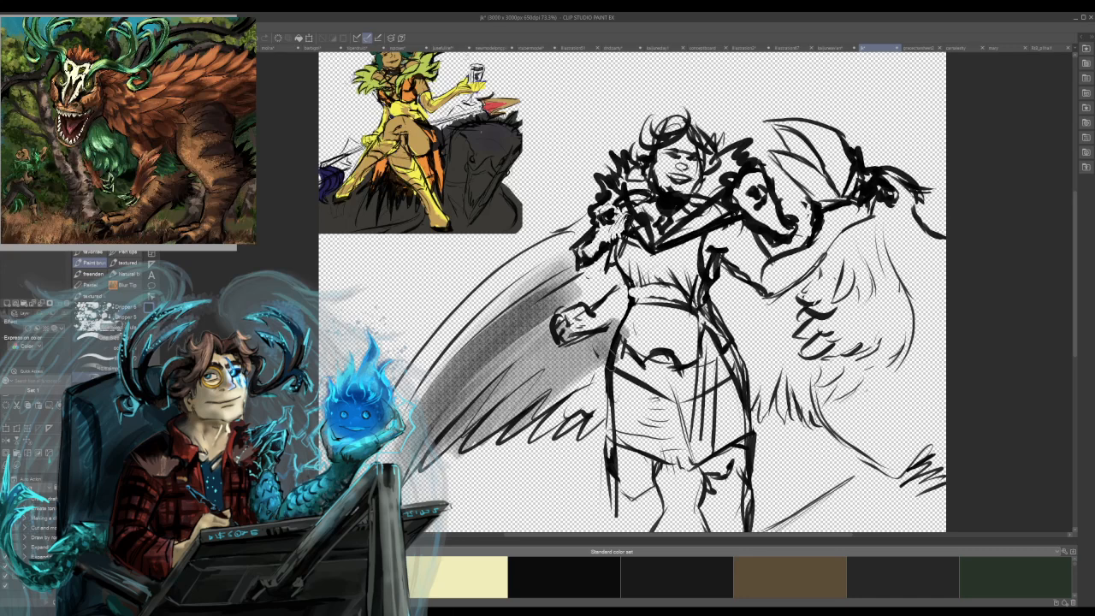
drag(538, 422, 619, 344)
drag(535, 442, 614, 390)
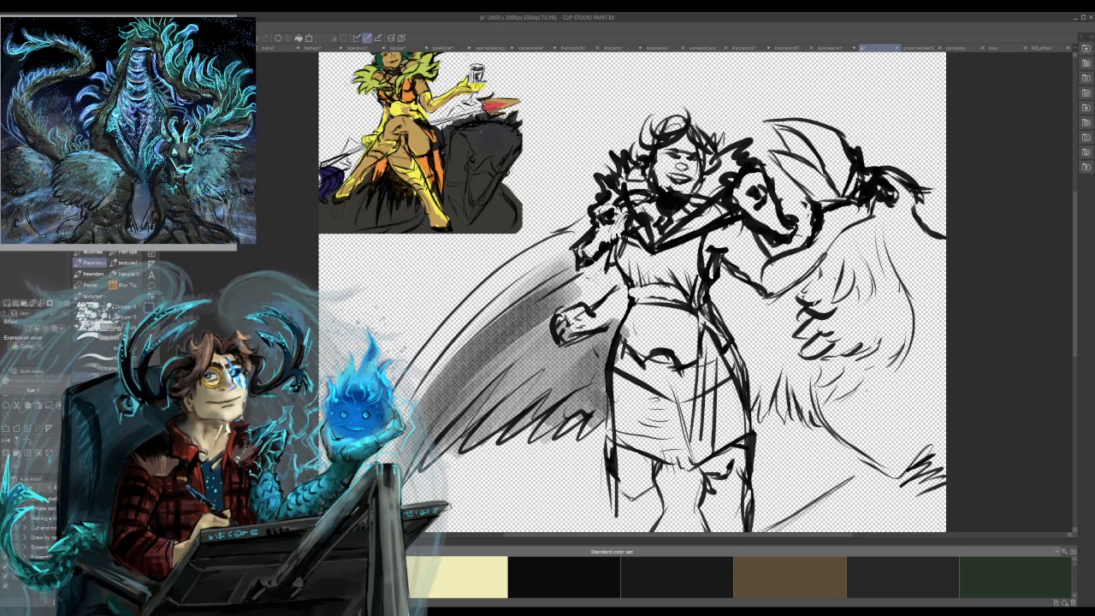
Darken the upper band of the fist-side wing and add shadow near the forearm and beside the hip.
mouse_move(565, 314)
mouse_down()
mouse_move(625, 264)
mouse_move(571, 276)
mouse_move(520, 334)
mouse_up()
mouse_move(586, 253)
mouse_down()
mouse_move(477, 334)
mouse_move(492, 301)
mouse_up()
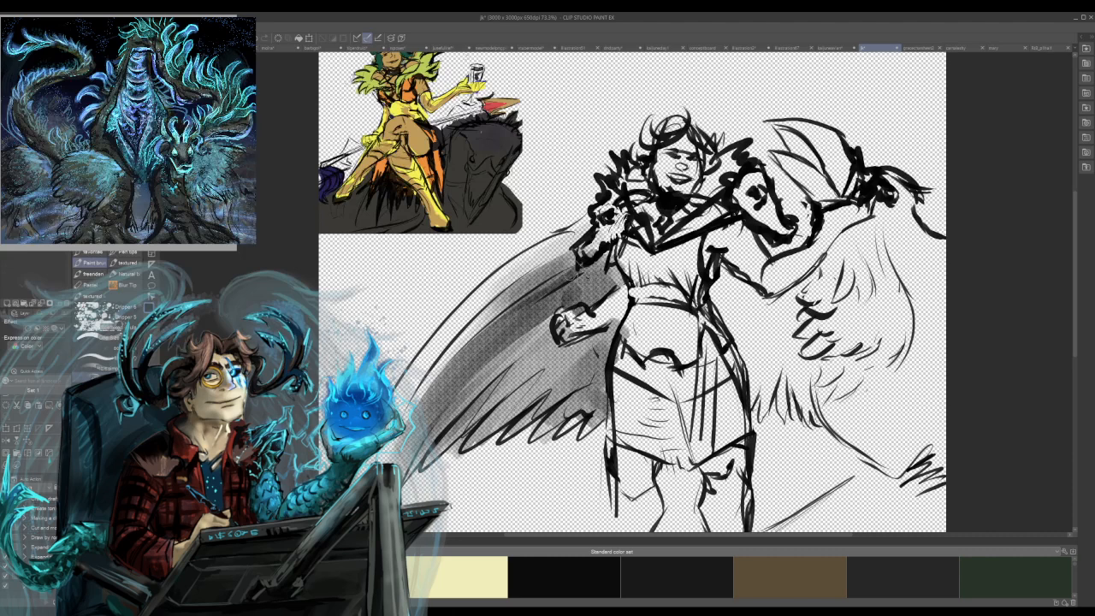
drag(399, 448, 589, 248)
mouse_move(589, 248)
mouse_down()
mouse_move(475, 336)
mouse_move(437, 389)
mouse_up()
mouse_move(437, 389)
mouse_down()
mouse_move(521, 302)
mouse_move(601, 268)
mouse_up()
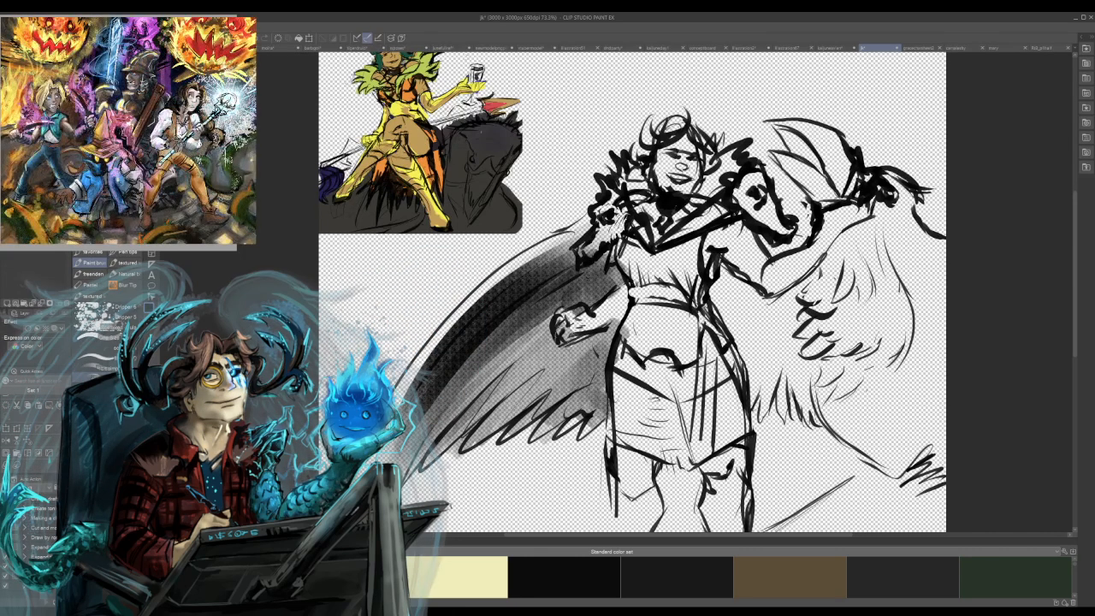
drag(587, 373, 601, 401)
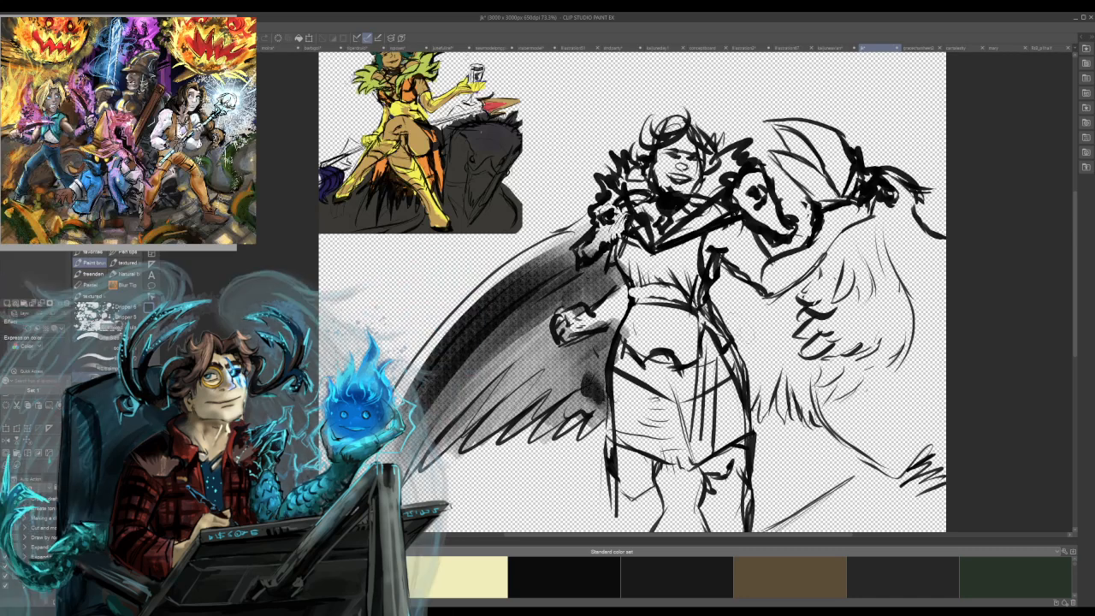
Shade the wing area between the waist and the feathered shape below the raised arm, and darken around the fist.
mouse_move(715, 272)
mouse_down()
mouse_move(750, 330)
mouse_move(756, 373)
mouse_up()
drag(565, 299, 581, 309)
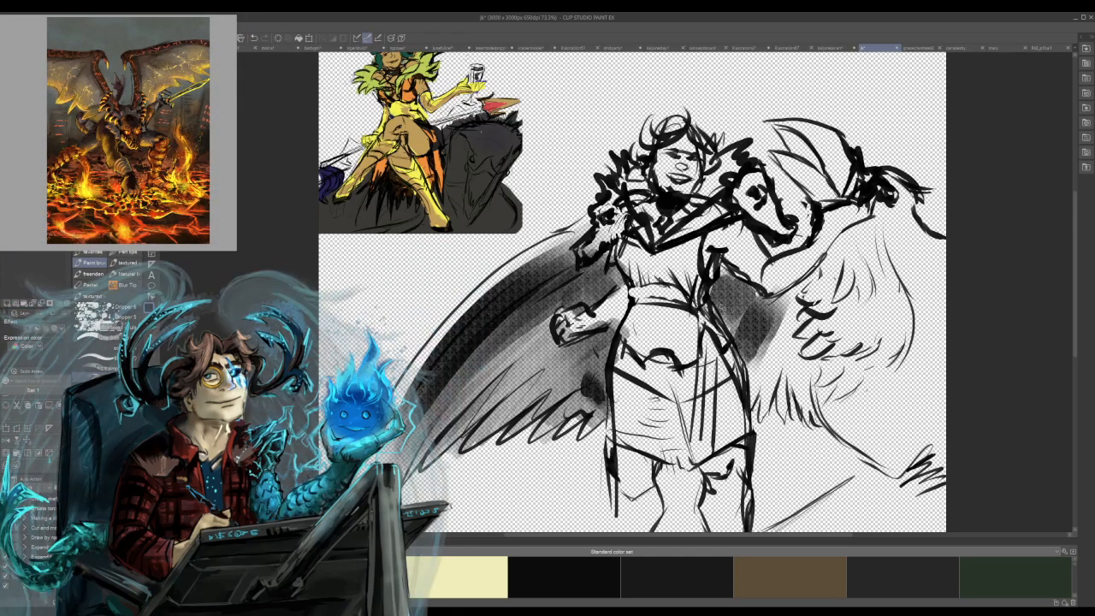
scroll(681, 358, up, 1)
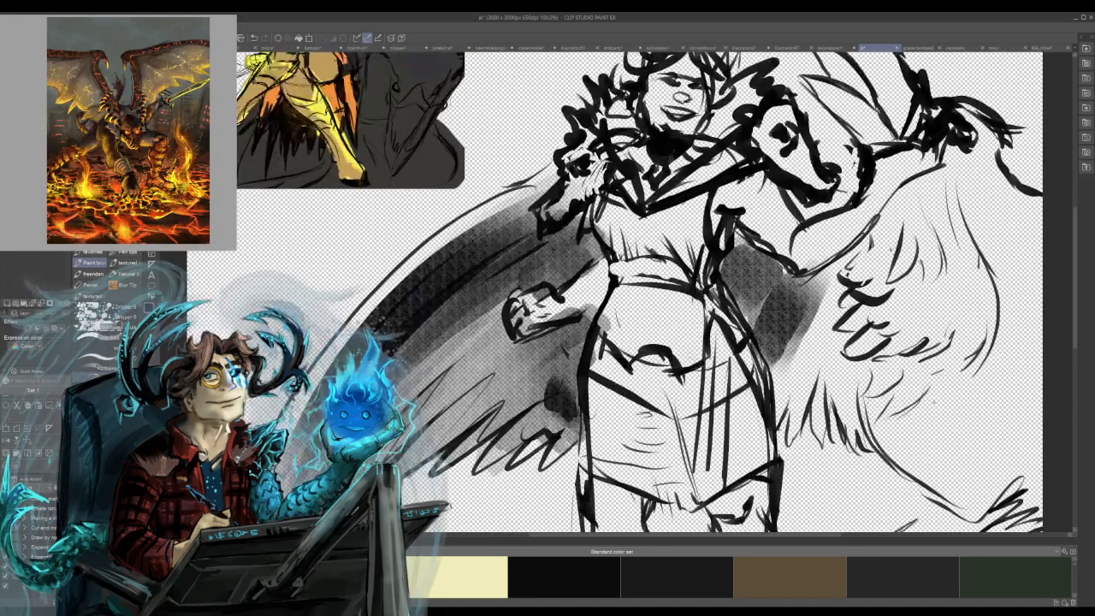
scroll(742, 358, down, 3)
scroll(741, 358, up, 2)
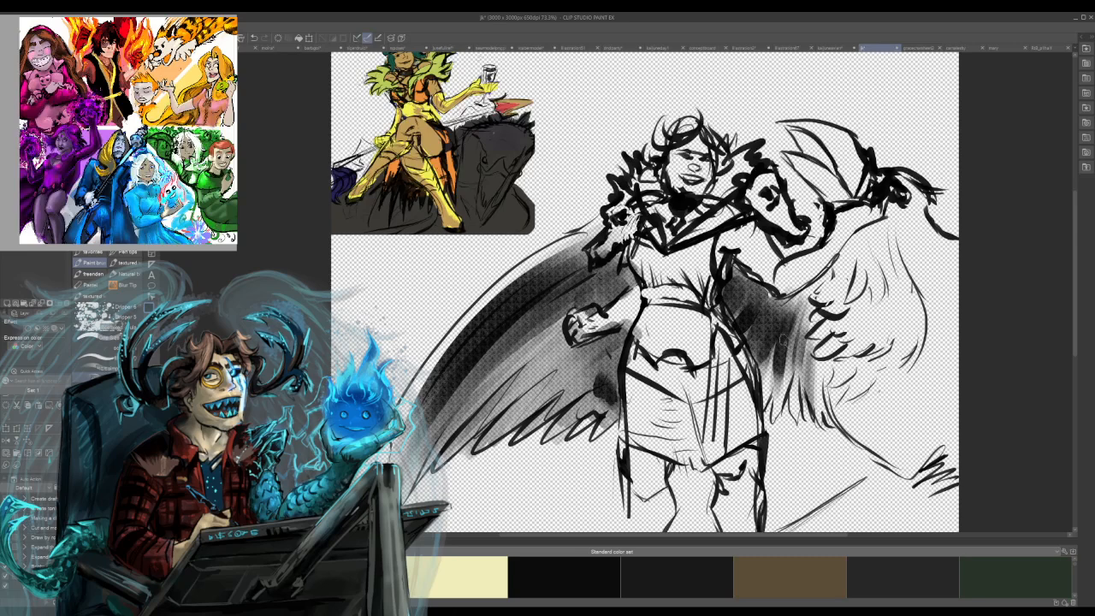
mouse_move(811, 310)
mouse_down()
mouse_move(778, 307)
mouse_move(770, 321)
mouse_move(775, 298)
mouse_move(736, 269)
mouse_up()
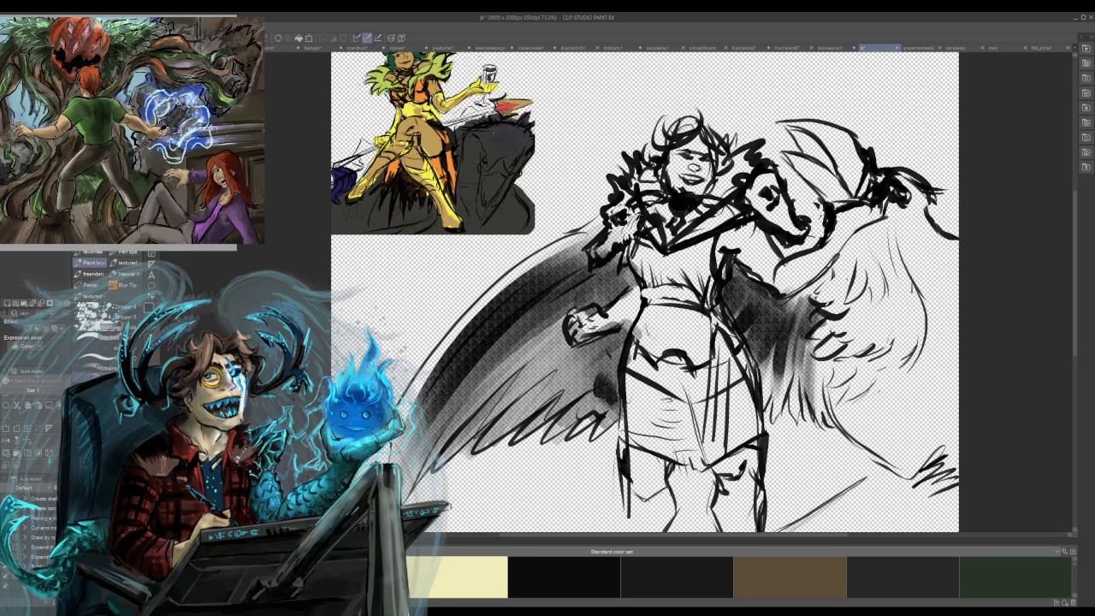
Build up the shading along the outer upper edge of the fist-side wing with long curved strokes.
drag(428, 373, 512, 271)
drag(408, 399, 525, 263)
drag(431, 365, 549, 253)
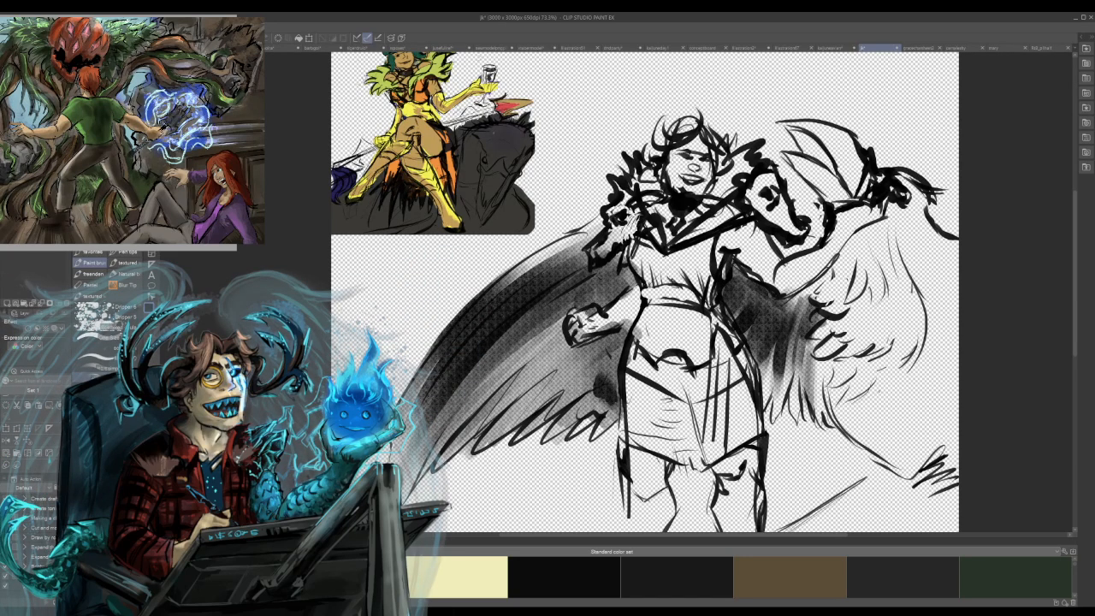
drag(438, 344, 569, 230)
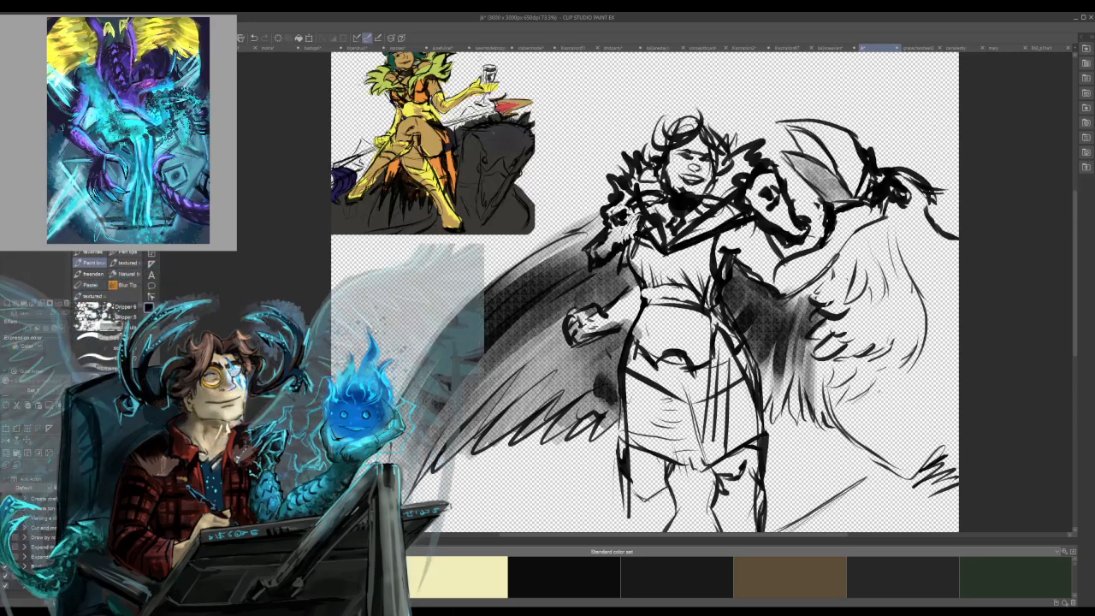
Shade the pointed shape above the raised arm and the area by the curved line, undoing the dark stroke below it.
drag(797, 134, 822, 162)
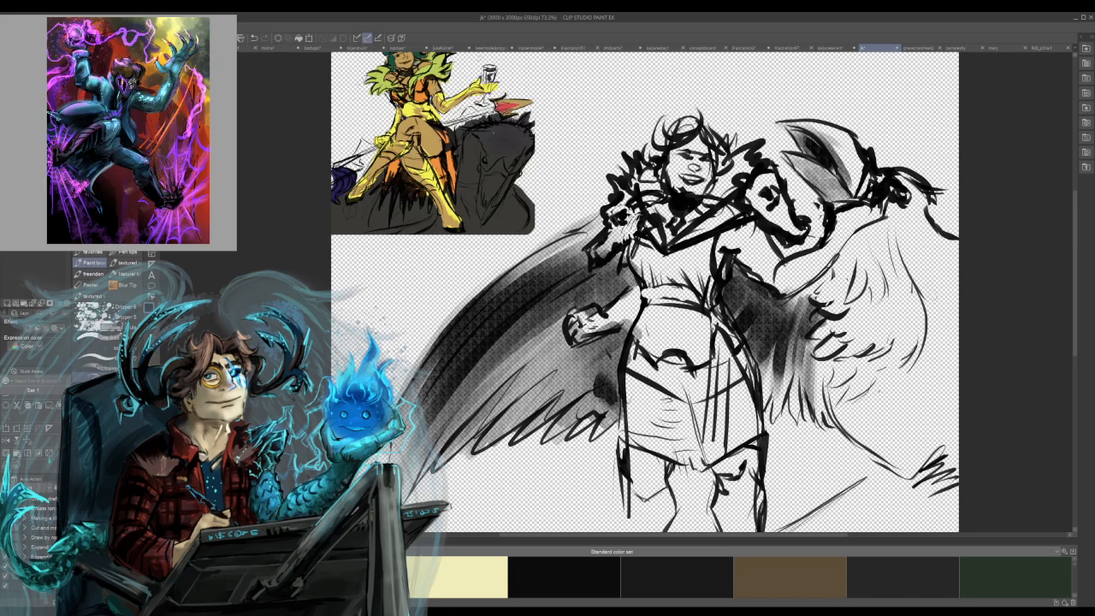
drag(924, 231, 945, 256)
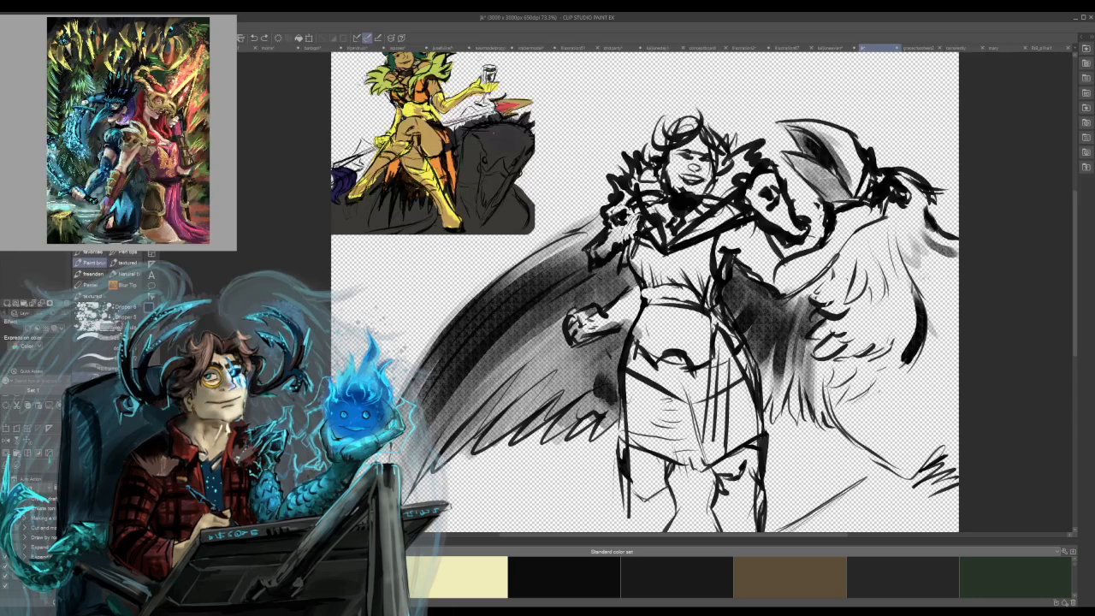
key(ctrl+z)
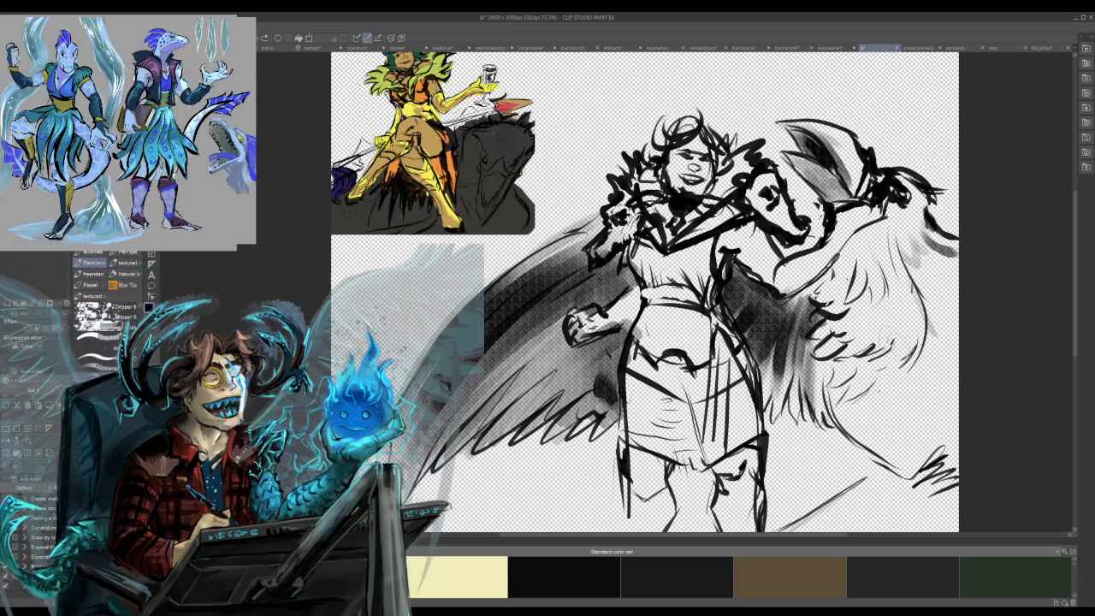
Lay grey shading over the inner feathers of the shape below the raised arm.
drag(885, 297, 835, 357)
drag(854, 277, 823, 303)
drag(829, 276, 807, 310)
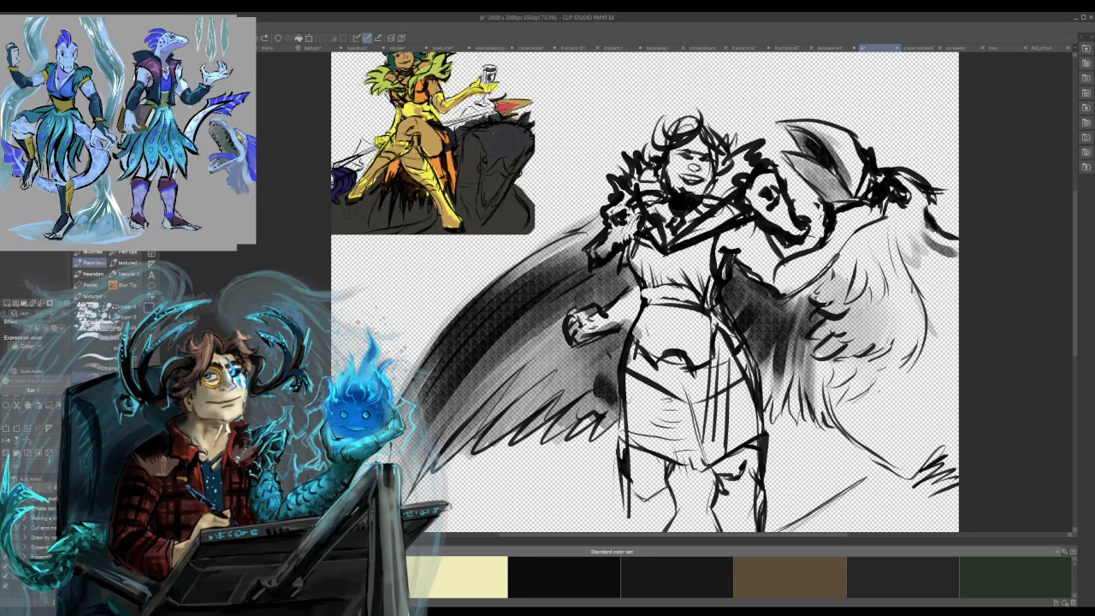
drag(864, 270, 827, 341)
mouse_move(865, 295)
mouse_down()
mouse_move(894, 341)
mouse_move(917, 322)
mouse_move(886, 278)
mouse_move(843, 258)
mouse_move(852, 286)
mouse_up()
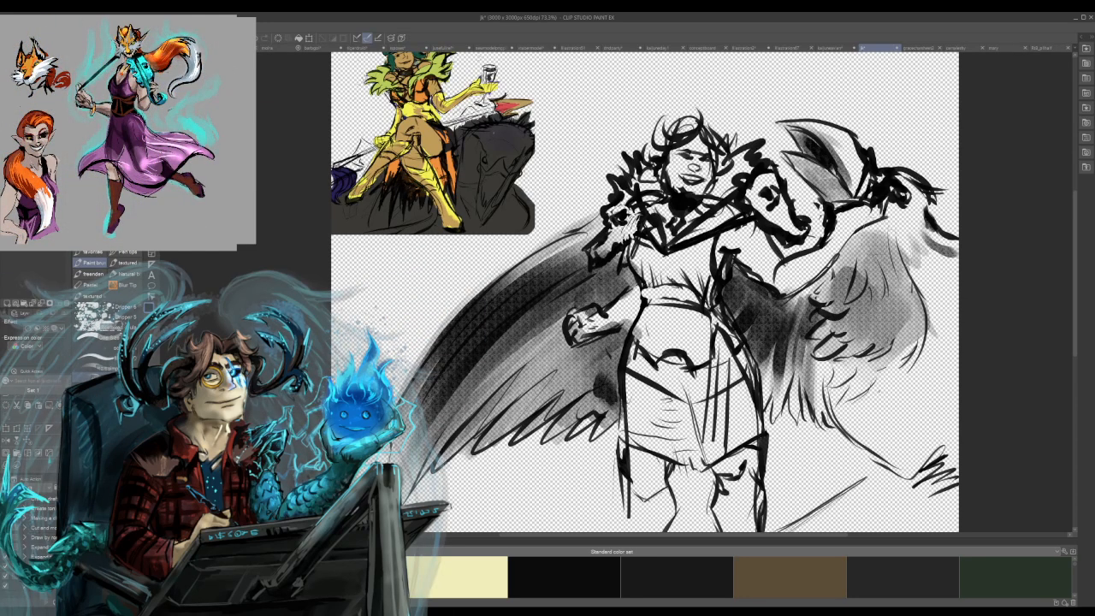
mouse_move(893, 231)
mouse_down()
mouse_move(835, 300)
mouse_move(844, 296)
mouse_up()
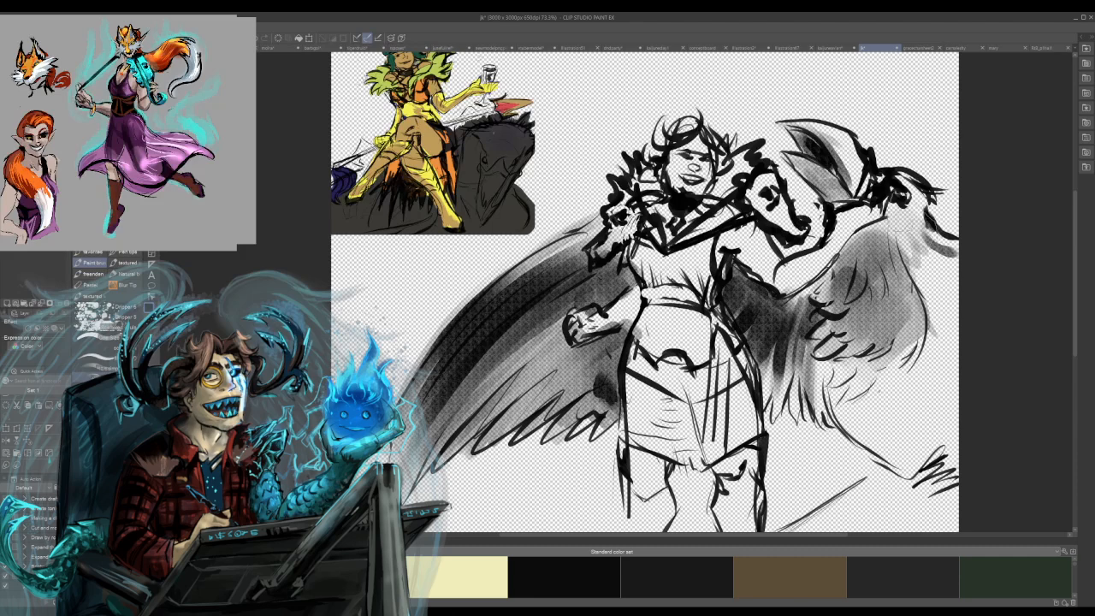
Extend and darken the textured shading over the top and outer side of the feathered shape below the raised arm.
drag(911, 200, 843, 289)
drag(928, 220, 872, 277)
drag(929, 240, 955, 299)
mouse_move(932, 257)
mouse_down()
mouse_move(889, 308)
mouse_move(911, 315)
mouse_move(906, 300)
mouse_move(890, 312)
mouse_move(871, 289)
mouse_move(879, 275)
mouse_up()
mouse_move(934, 227)
mouse_down()
mouse_move(904, 272)
mouse_move(896, 265)
mouse_move(907, 304)
mouse_up()
drag(949, 274, 911, 350)
mouse_move(924, 313)
mouse_down()
mouse_move(885, 343)
mouse_move(897, 329)
mouse_move(911, 346)
mouse_up()
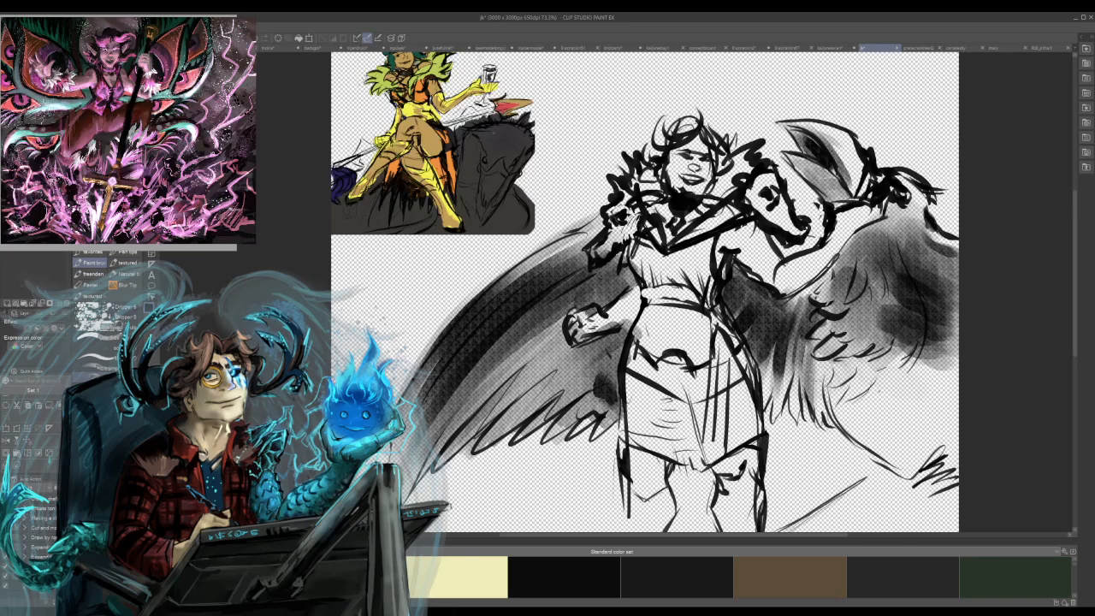
Carry the shading down over the creature's lower feathers and body with dark feather tips, undoing the lowest dark stroke.
drag(805, 361, 843, 390)
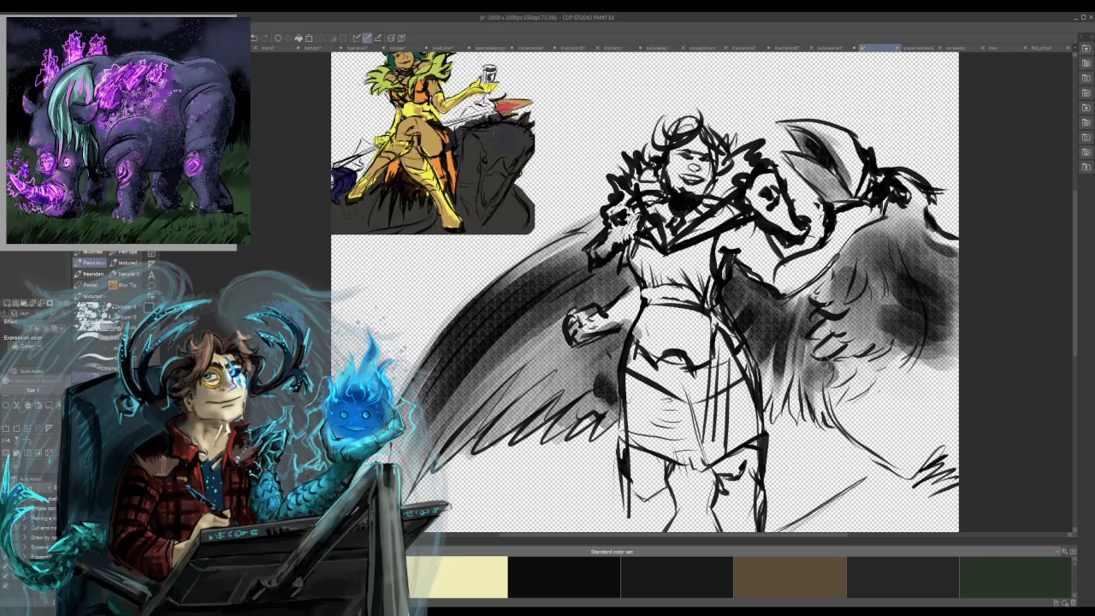
mouse_move(845, 361)
mouse_down()
mouse_move(830, 385)
mouse_move(840, 400)
mouse_up()
mouse_move(859, 318)
mouse_down()
mouse_move(818, 349)
mouse_move(845, 358)
mouse_move(842, 378)
mouse_up()
mouse_move(886, 350)
mouse_down()
mouse_move(859, 380)
mouse_move(874, 406)
mouse_up()
mouse_move(922, 368)
mouse_down()
mouse_move(899, 398)
mouse_move(835, 398)
mouse_move(849, 396)
mouse_move(861, 449)
mouse_move(893, 450)
mouse_up()
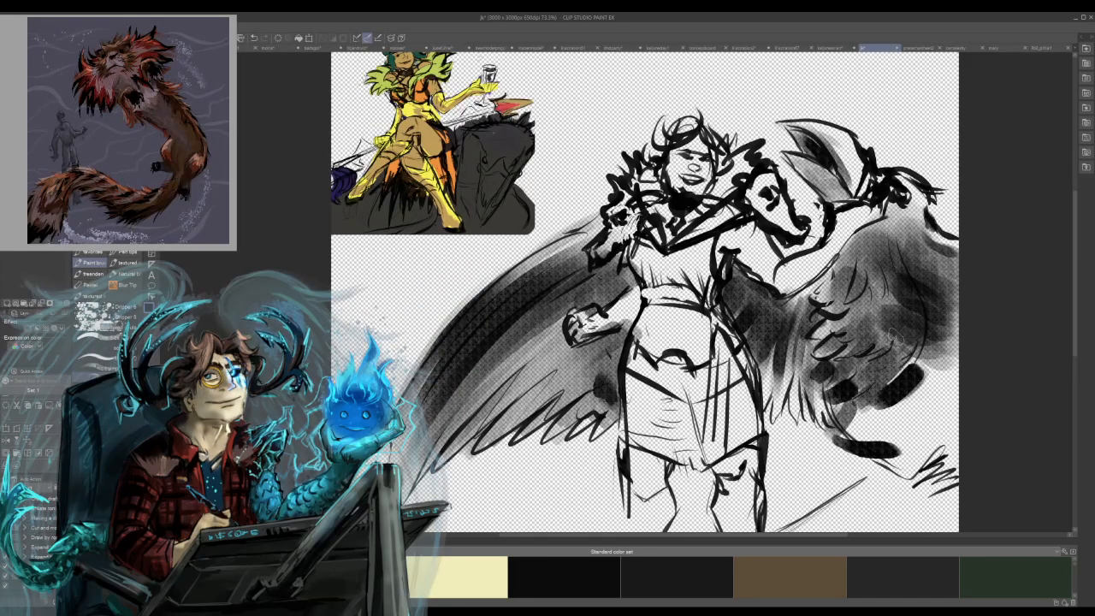
key(ctrl+z)
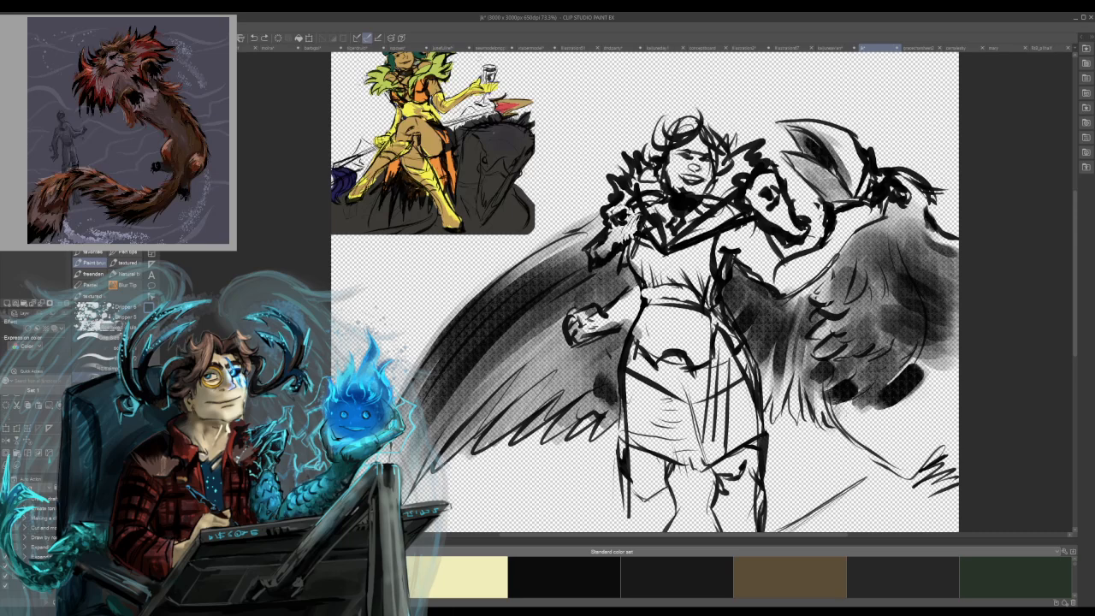
mouse_move(837, 433)
mouse_down()
mouse_move(856, 409)
mouse_move(869, 432)
mouse_move(890, 407)
mouse_move(887, 443)
mouse_move(934, 422)
mouse_up()
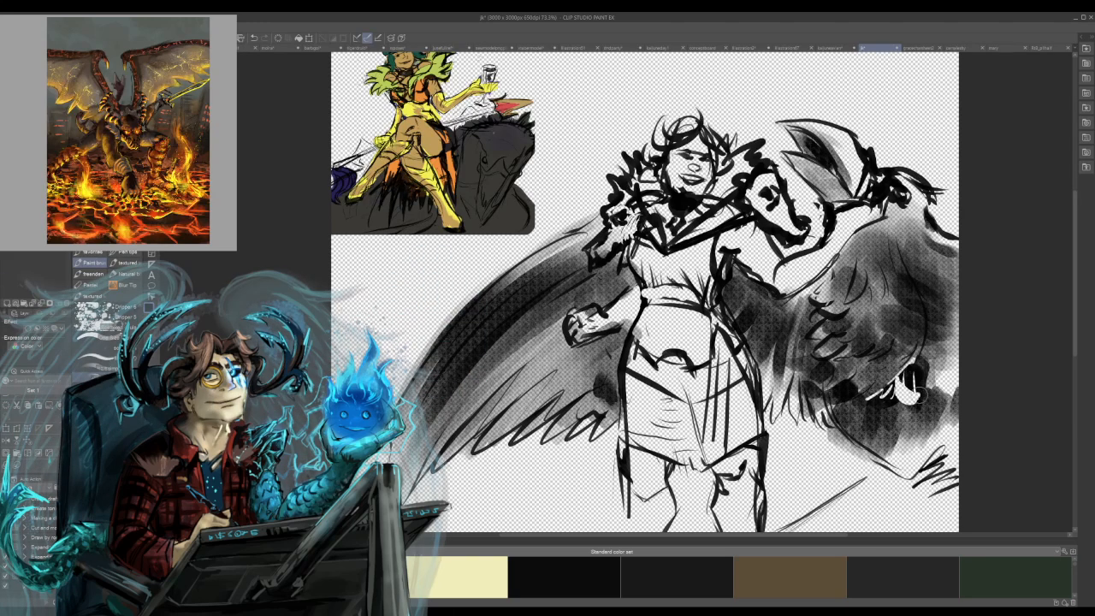
Refine the lower feather tips of the shaded shape with dark gaps and thin pale edges.
drag(905, 373, 914, 402)
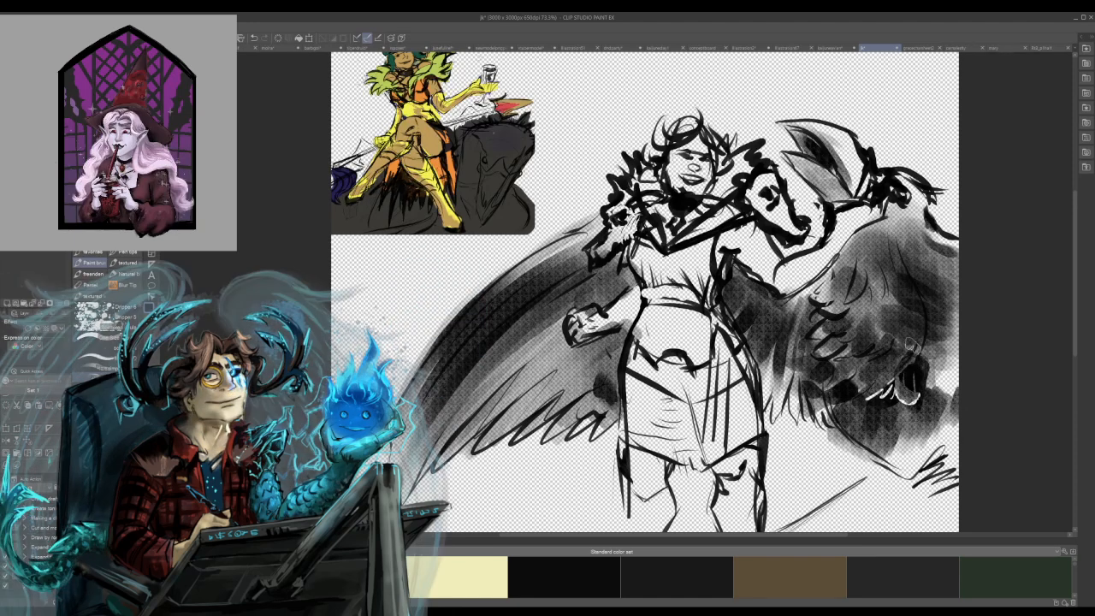
drag(877, 387, 837, 395)
key(c)
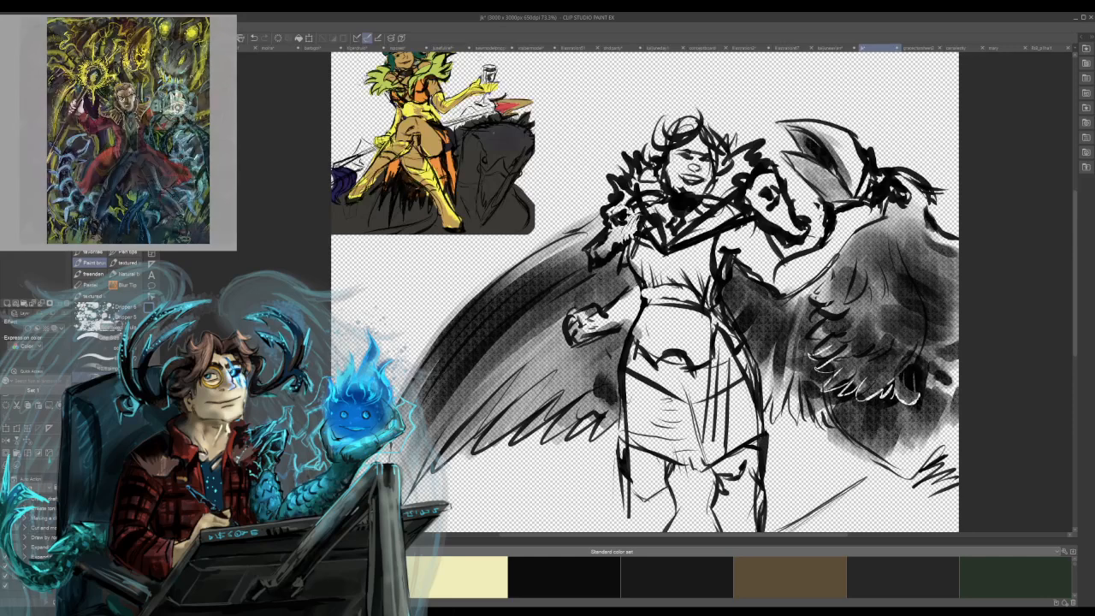
mouse_move(926, 443)
mouse_down()
mouse_move(898, 472)
mouse_move(948, 516)
mouse_up()
mouse_move(874, 474)
mouse_down()
mouse_move(891, 518)
mouse_move(919, 530)
mouse_move(938, 519)
mouse_up()
mouse_move(875, 490)
mouse_down()
mouse_move(875, 463)
mouse_move(891, 510)
mouse_move(916, 489)
mouse_move(910, 469)
mouse_move(931, 513)
mouse_up()
key(ctrl+z)
key(ctrl+z)
key(ctrl+z)
Fill a dark textured mass over the tail feathers at the end of the creature's body.
mouse_move(874, 467)
mouse_down()
mouse_move(896, 517)
mouse_move(882, 505)
mouse_move(908, 479)
mouse_up()
mouse_move(905, 472)
mouse_down()
mouse_move(935, 510)
mouse_move(901, 515)
mouse_move(866, 460)
mouse_up()
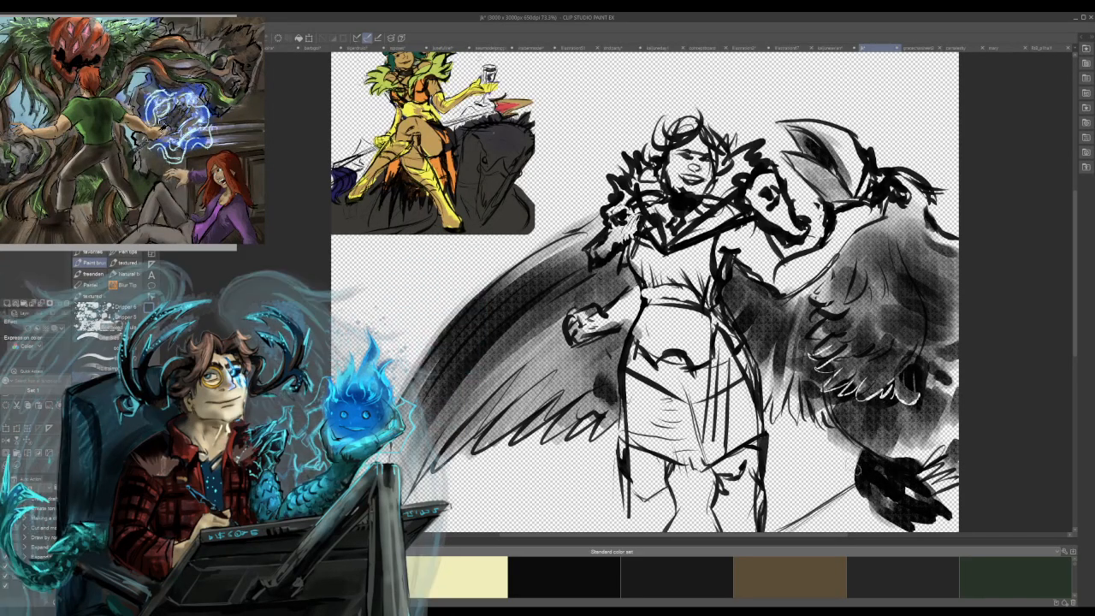
Shade the lower feathers of the fist-side wing with dark textured strokes out to their tips and undo the last stroke.
drag(451, 442, 537, 362)
mouse_move(439, 468)
mouse_down()
mouse_move(492, 407)
mouse_move(565, 354)
mouse_up()
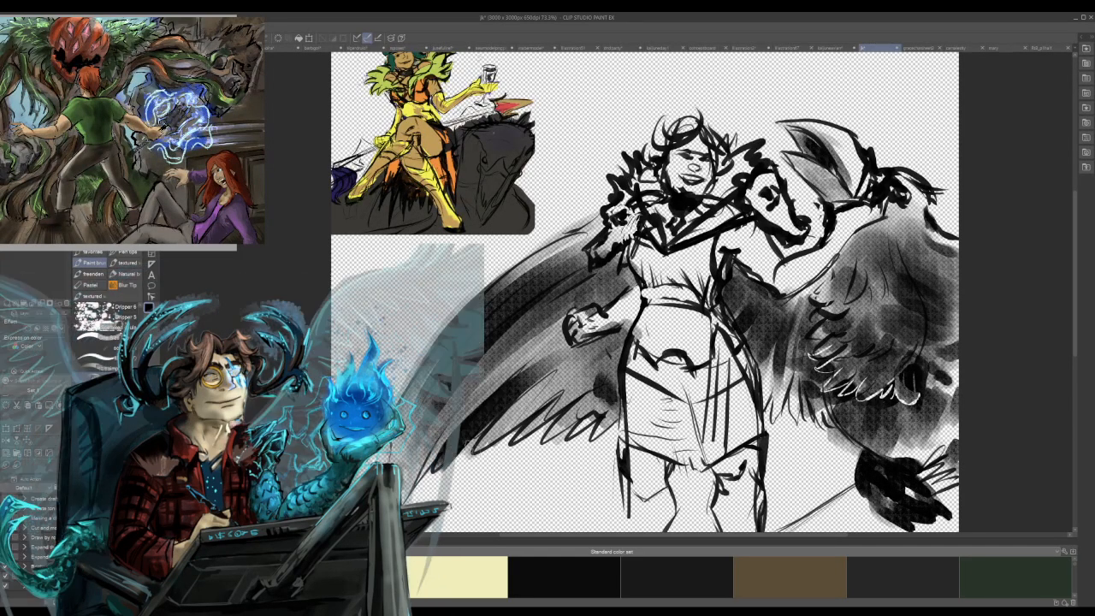
drag(533, 407, 580, 371)
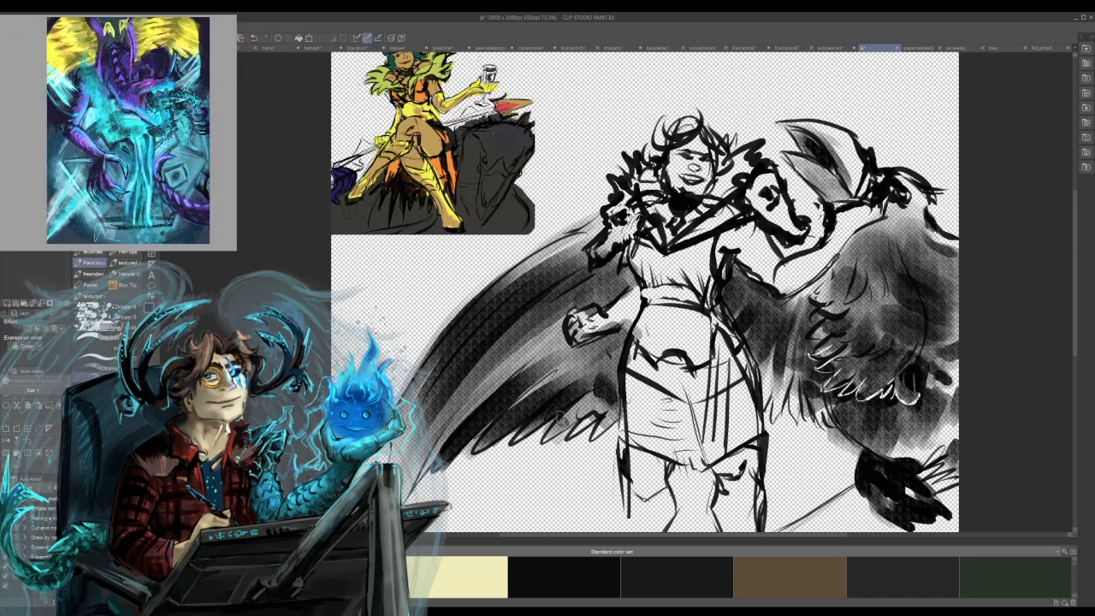
mouse_move(566, 433)
mouse_down()
mouse_move(600, 403)
mouse_move(616, 407)
mouse_move(608, 415)
mouse_up()
key(ctrl+z)
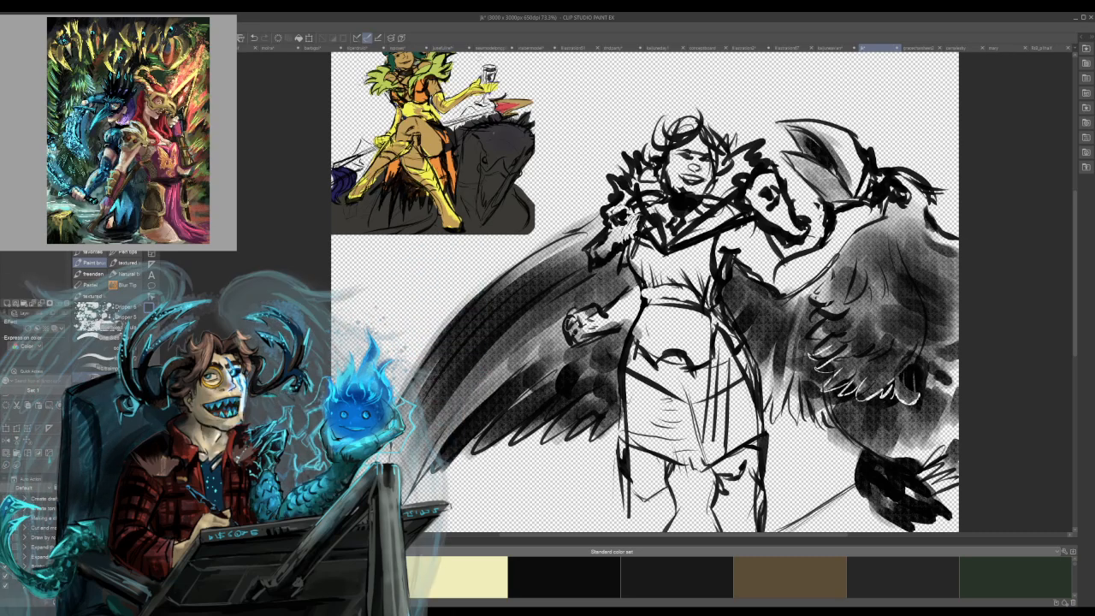
Undo the last dark strokes on the lower feathers of the fist-side wing.
key(ctrl+z)
key(ctrl+z)
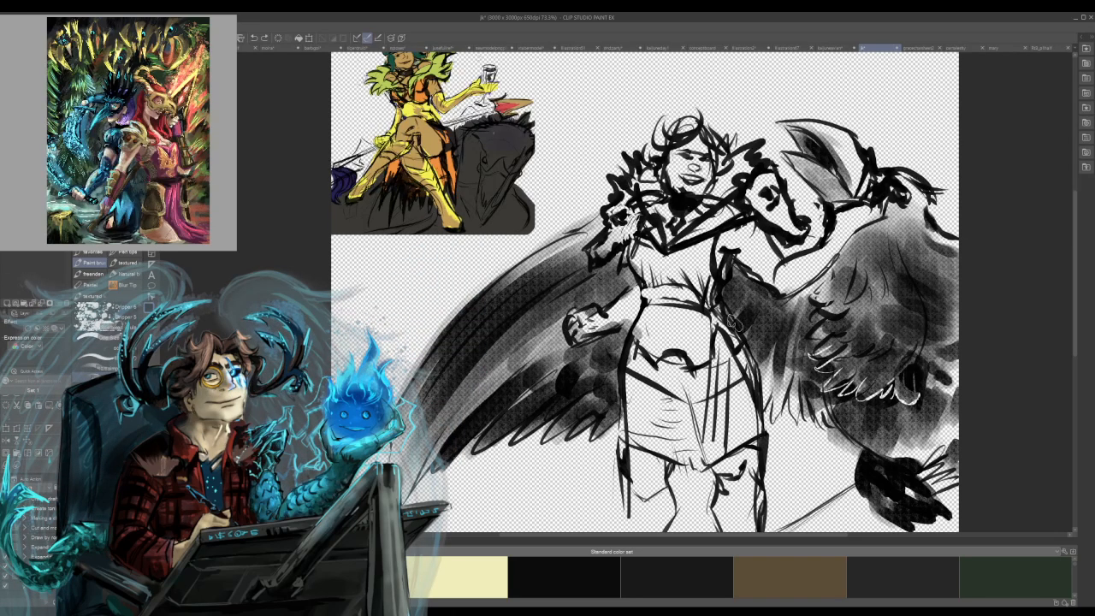
key(ctrl+z)
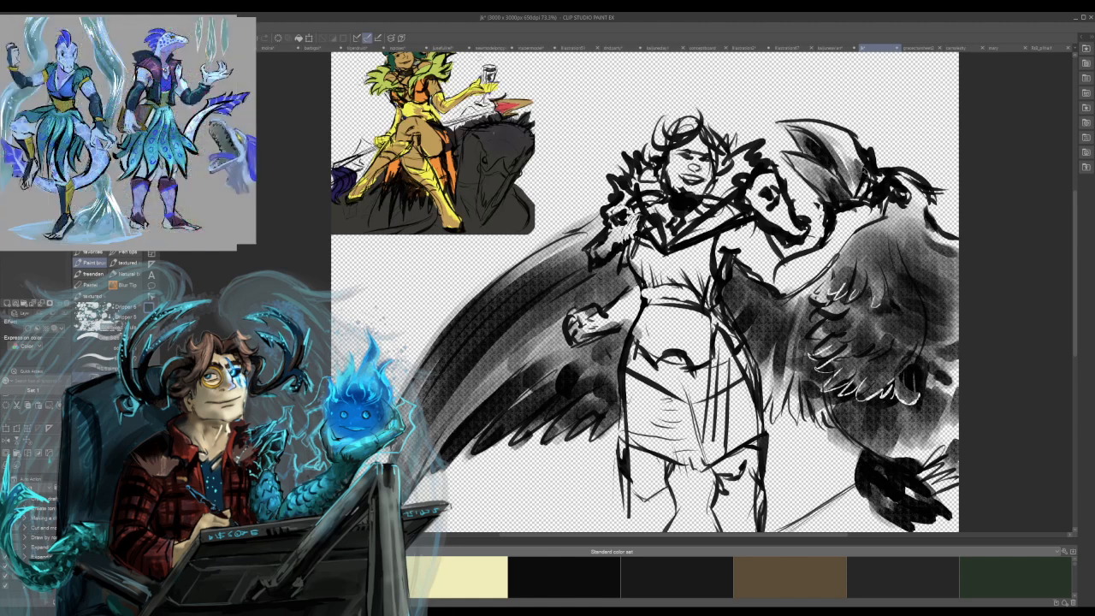
Shade the lower half of the creature's open beak and add dark feather strokes along the back of its neck.
drag(868, 187, 805, 248)
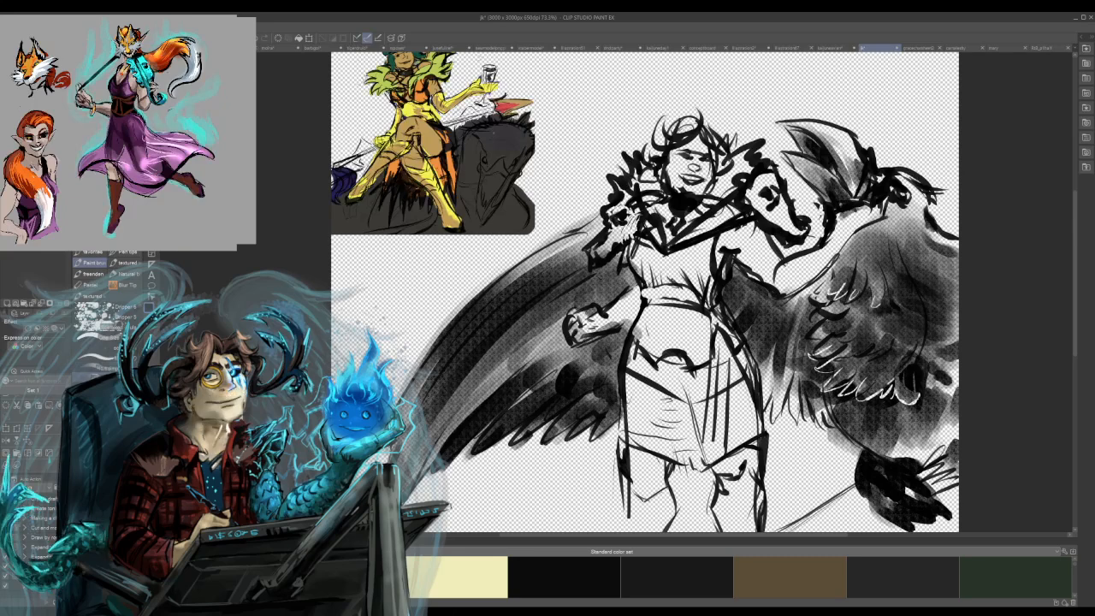
drag(926, 208, 958, 239)
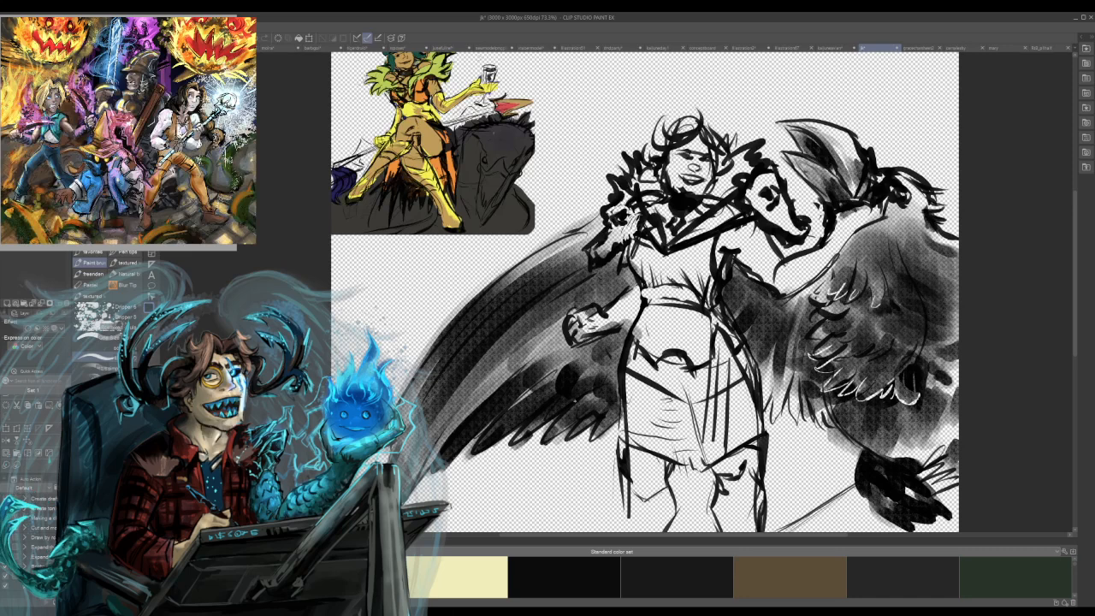
Brush pale feather edges across the middle of the fist-side wing and undo the stray zigzag strokes.
mouse_move(604, 346)
mouse_down()
mouse_move(526, 386)
mouse_move(537, 385)
mouse_move(512, 369)
mouse_up()
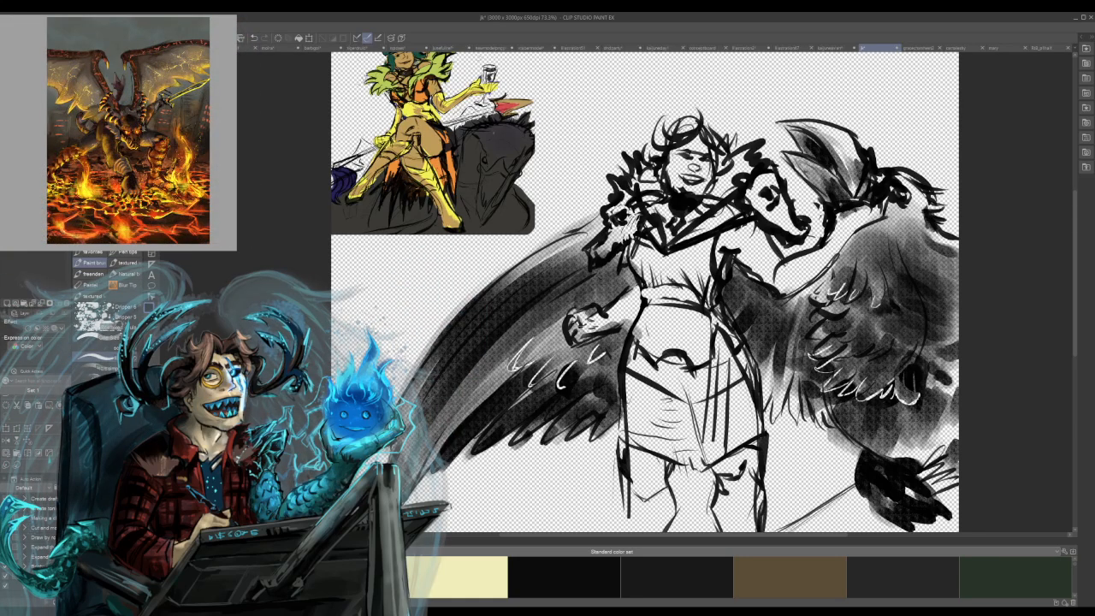
mouse_move(531, 312)
mouse_down()
mouse_move(573, 305)
mouse_move(617, 286)
mouse_move(471, 348)
mouse_up()
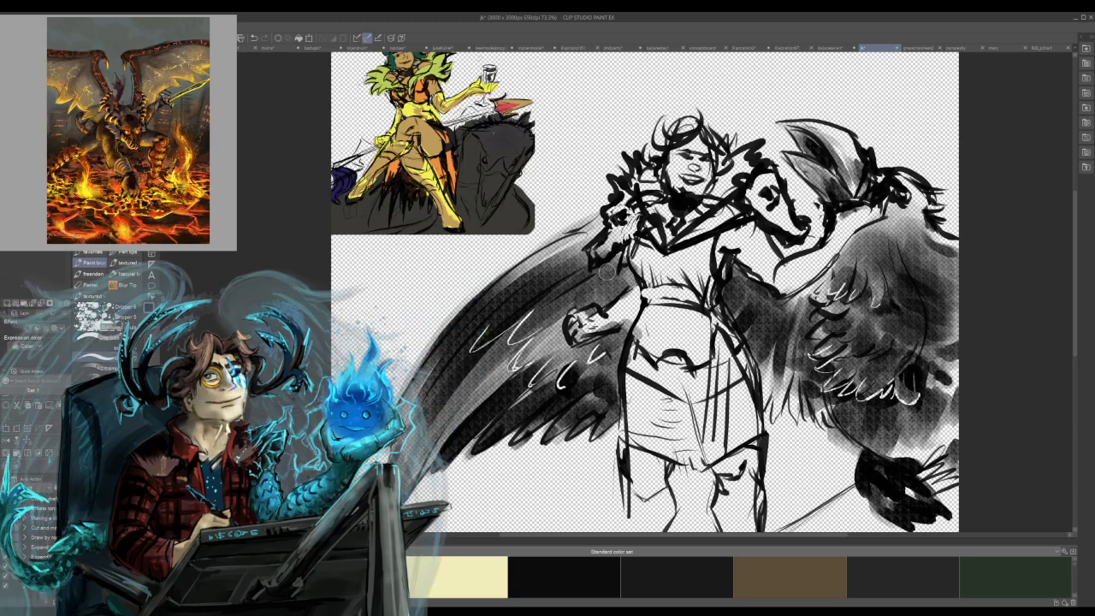
key(ctrl+z)
key(ctrl+z)
key(ctrl+z)
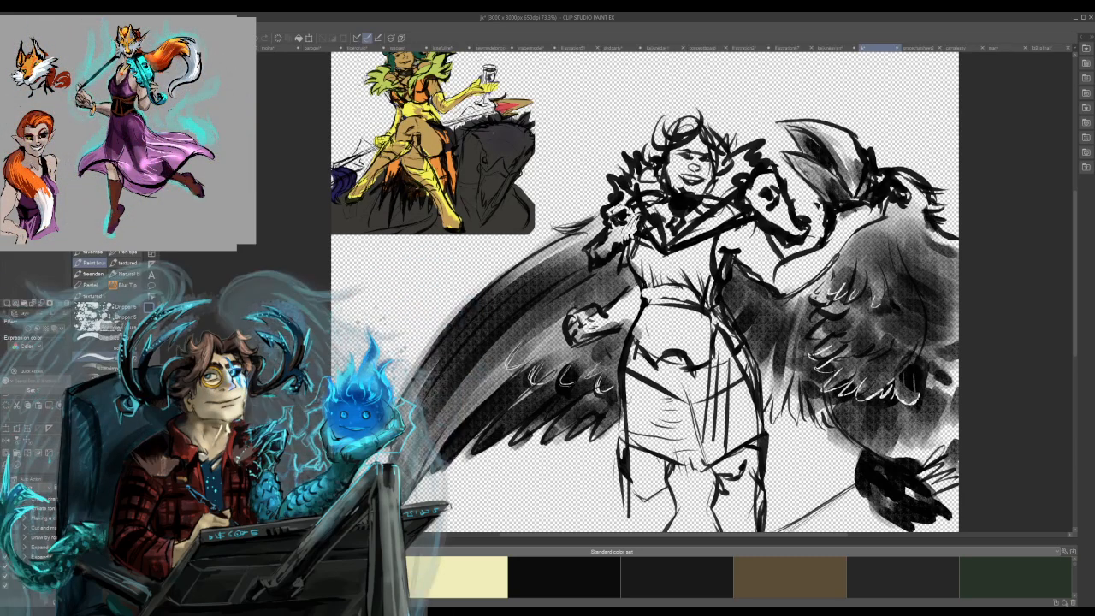
Add dark feather strokes with pointed tips along the outer edge of the fist-side wing.
drag(492, 284, 427, 347)
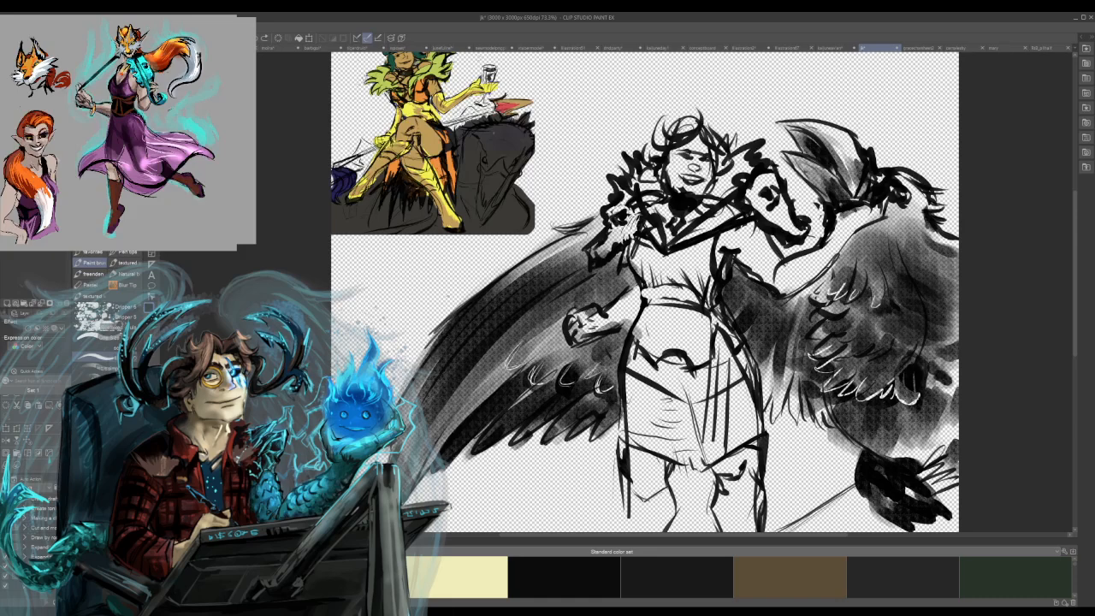
drag(446, 329, 429, 343)
drag(465, 306, 432, 333)
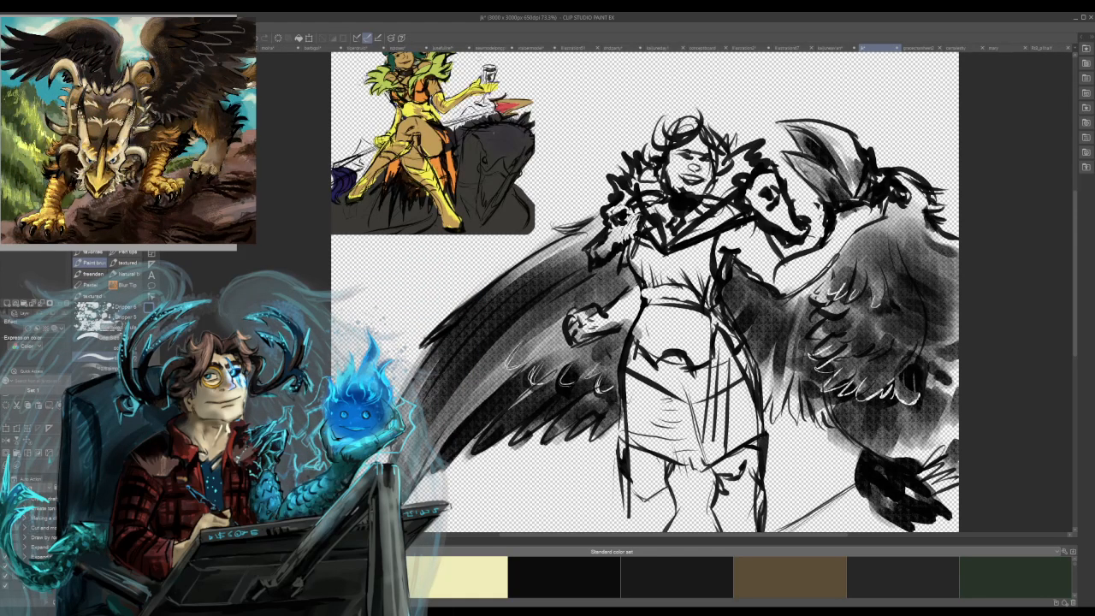
Outline the lower half of the creature's open beak with a dark stroke, undoing and restoring it to compare.
mouse_move(782, 160)
mouse_down()
mouse_move(812, 189)
mouse_move(832, 185)
mouse_move(861, 202)
mouse_up()
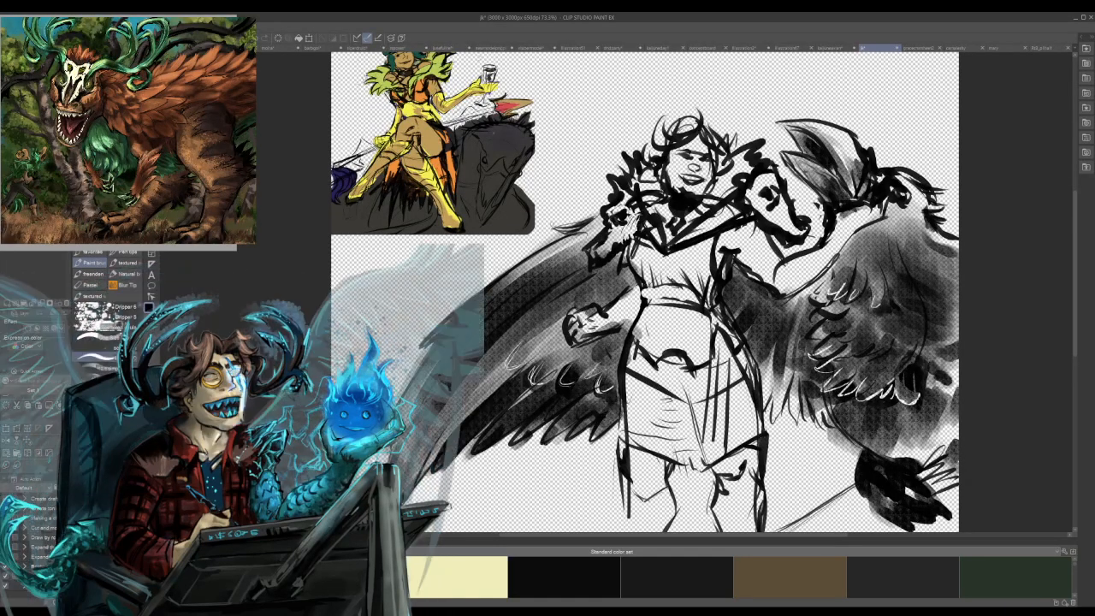
key(ctrl+z)
key(ctrl+y)
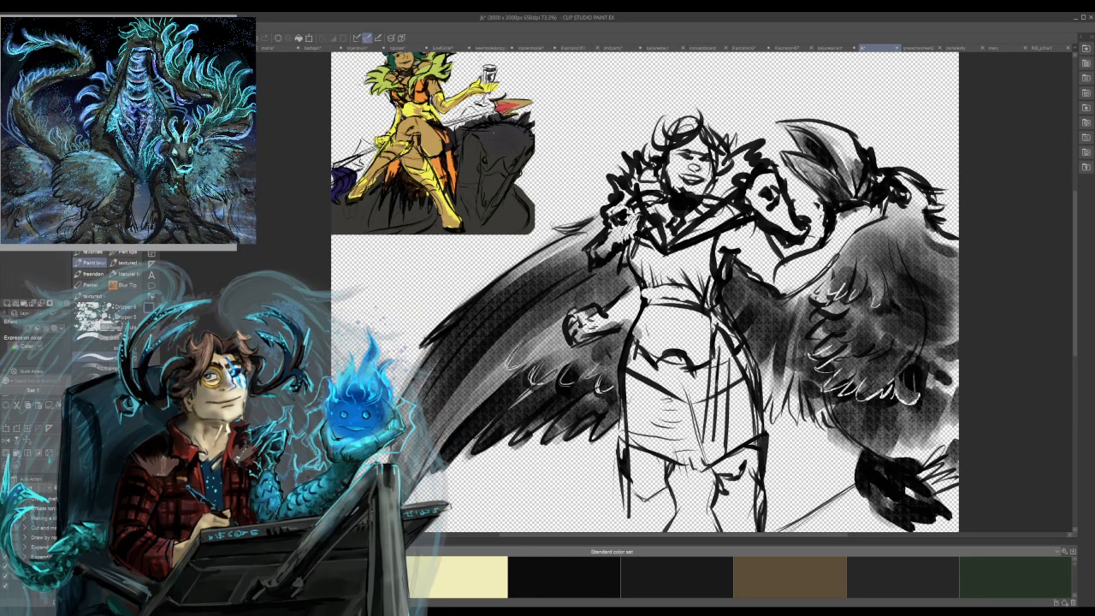
Draw dark vertical fold lines and short crossing bands on the creature-side half of the woman's skirt, undoing the last stroke.
drag(717, 381, 710, 463)
mouse_move(713, 424)
mouse_down()
mouse_move(702, 473)
mouse_move(712, 474)
mouse_up()
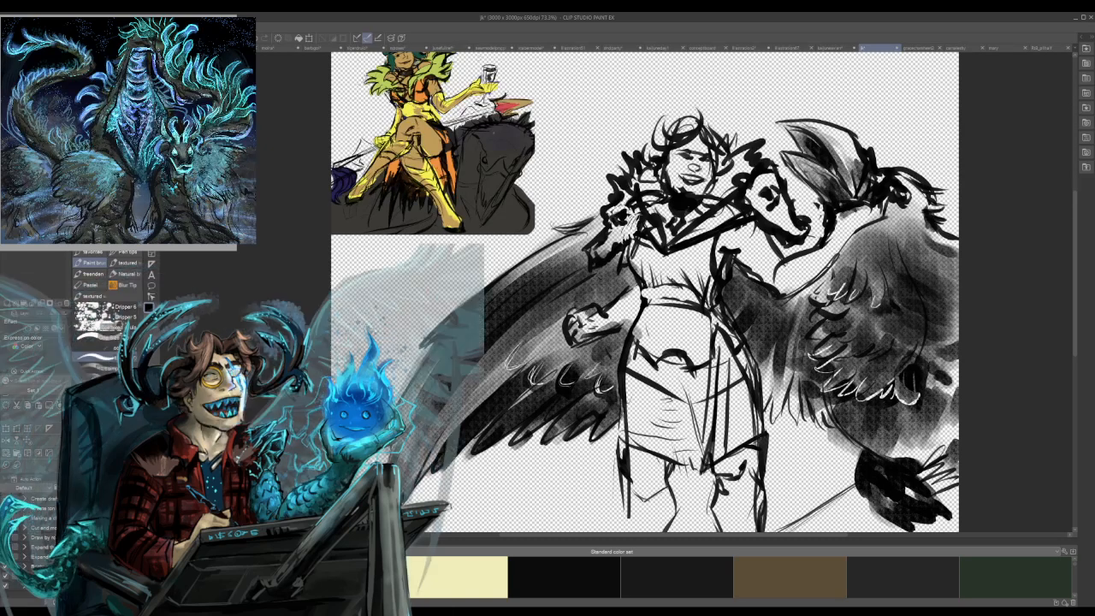
mouse_move(726, 437)
mouse_down()
mouse_move(711, 468)
mouse_move(744, 447)
mouse_up()
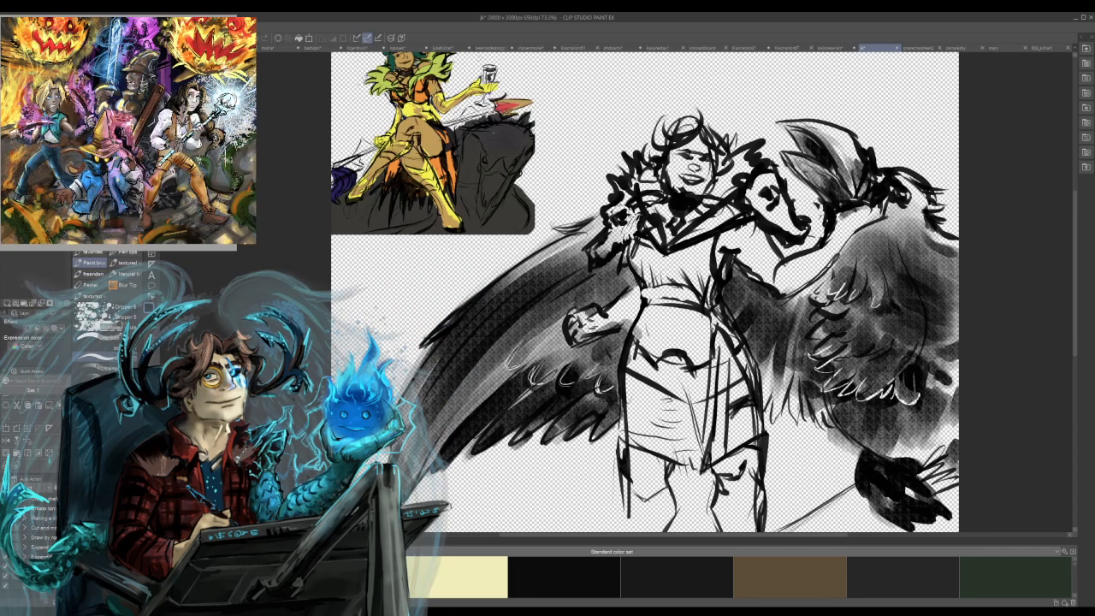
key(ctrl+z)
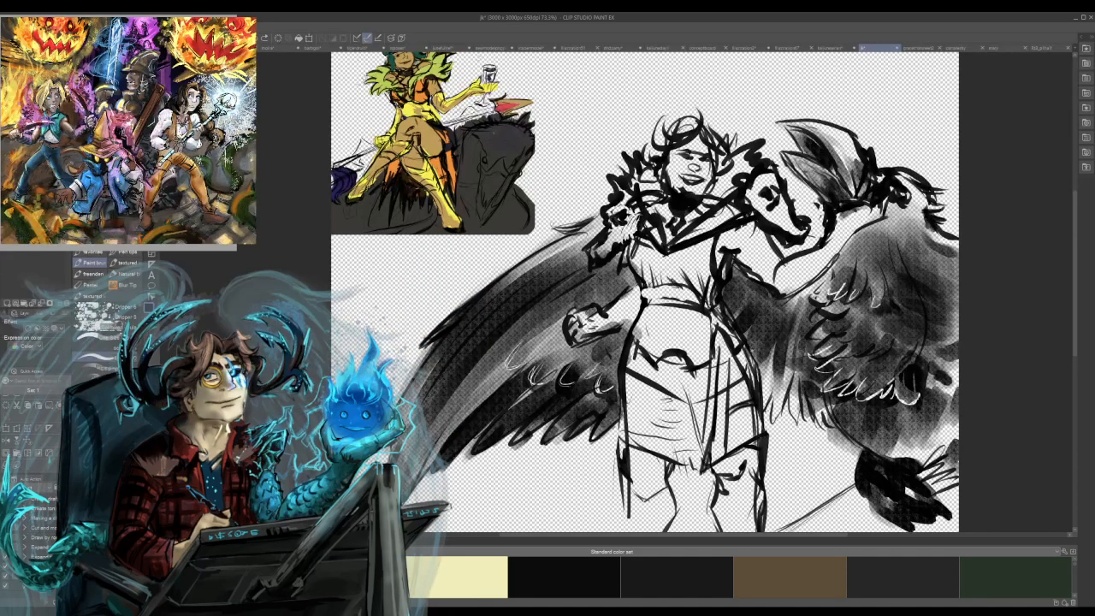
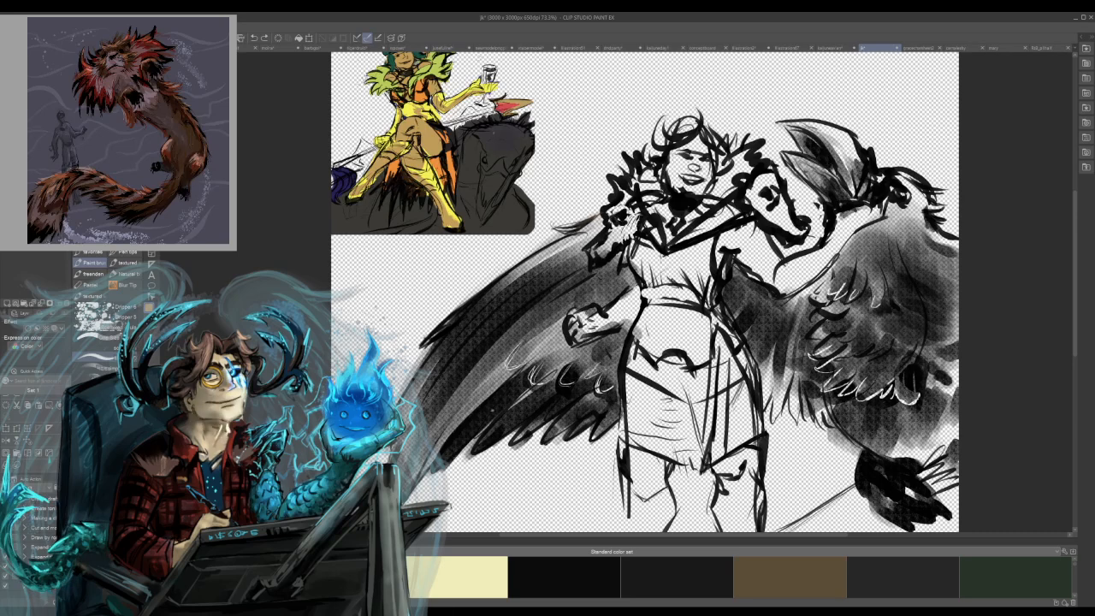
Try colour strokes across the woman's face and undo them.
drag(668, 169, 679, 187)
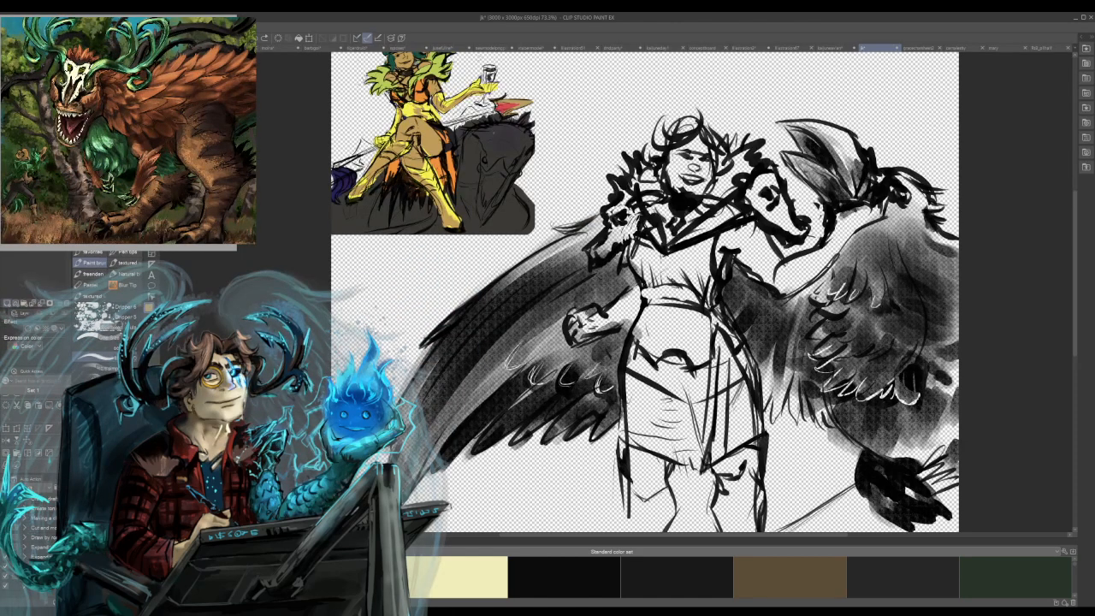
mouse_move(669, 169)
mouse_down()
mouse_move(678, 187)
mouse_move(673, 155)
mouse_move(692, 194)
mouse_move(704, 185)
mouse_move(683, 183)
mouse_move(707, 166)
mouse_up()
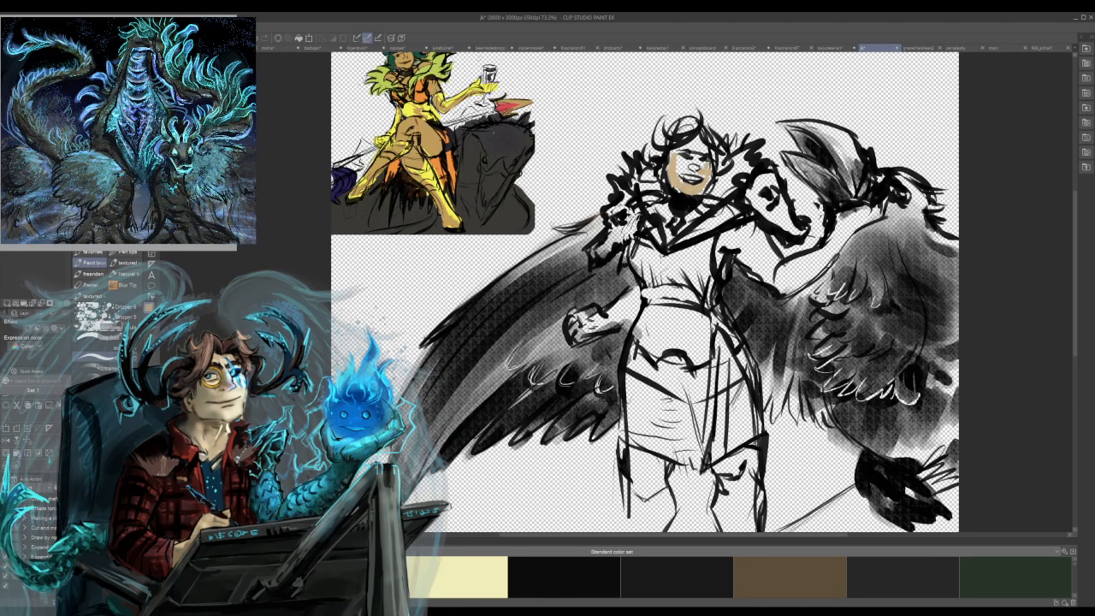
key(ctrl+z)
key(ctrl+z)
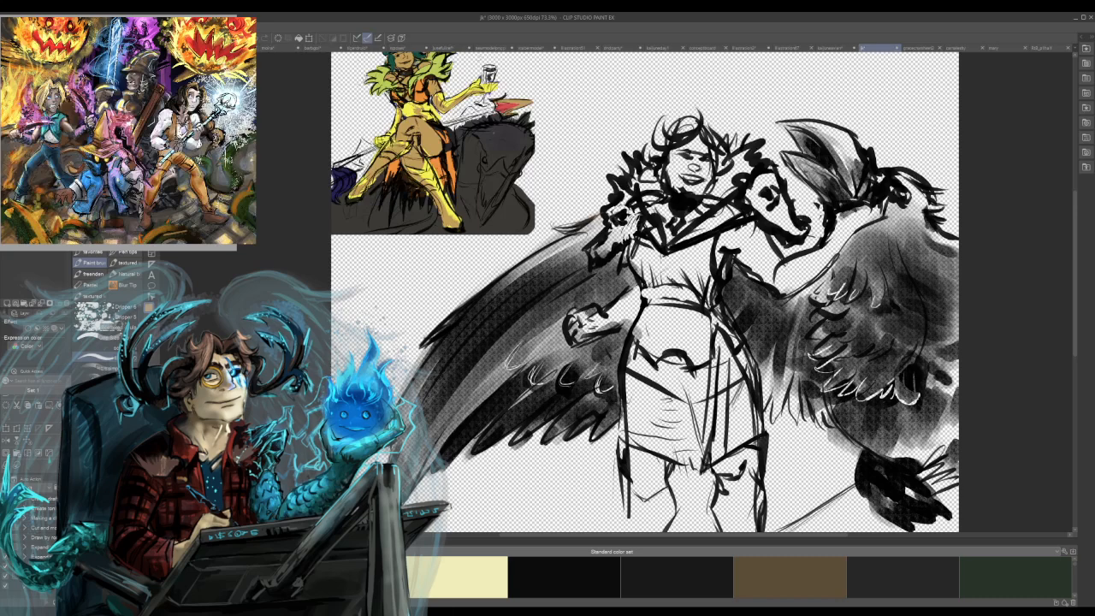
Try filling the woman's skirt and waist areas with the Fill tool, undoing each fill.
key(g)
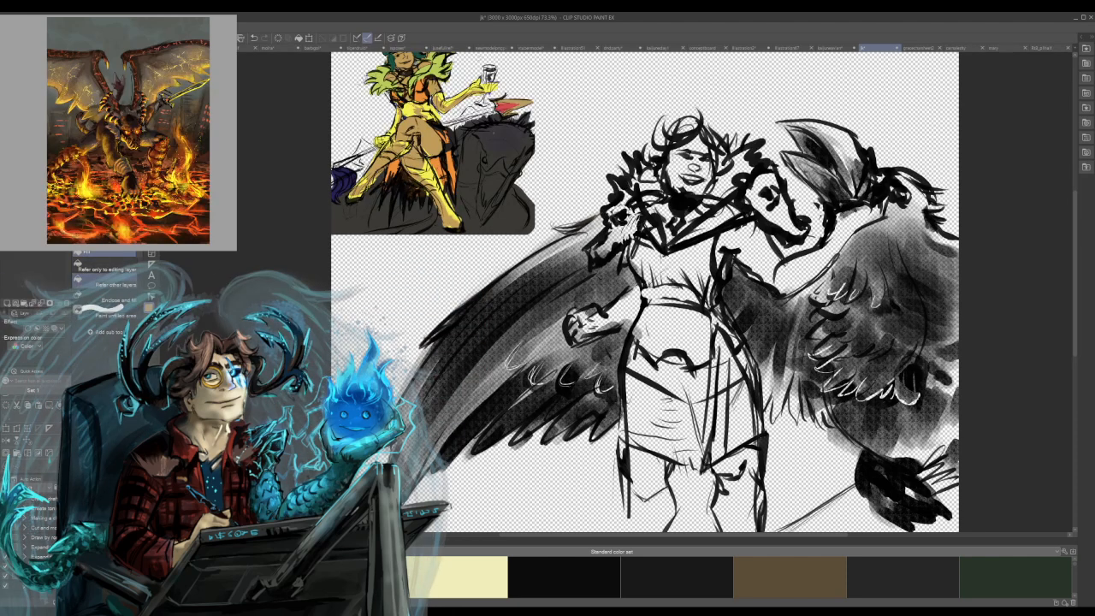
click(676, 333)
key(ctrl+z)
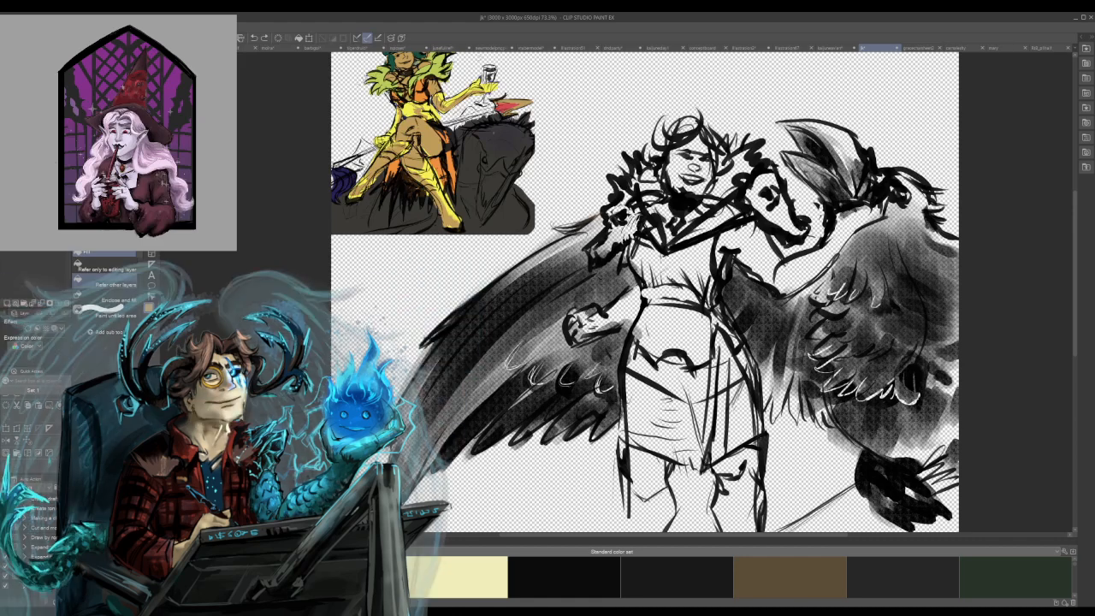
click(676, 334)
key(ctrl+z)
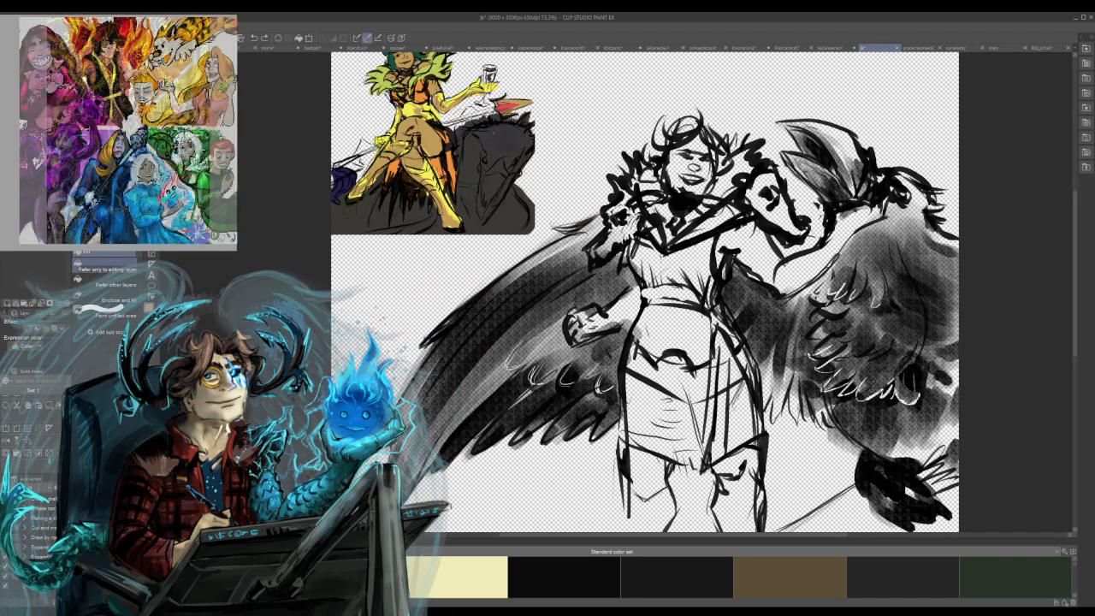
click(645, 292)
key(ctrl+z)
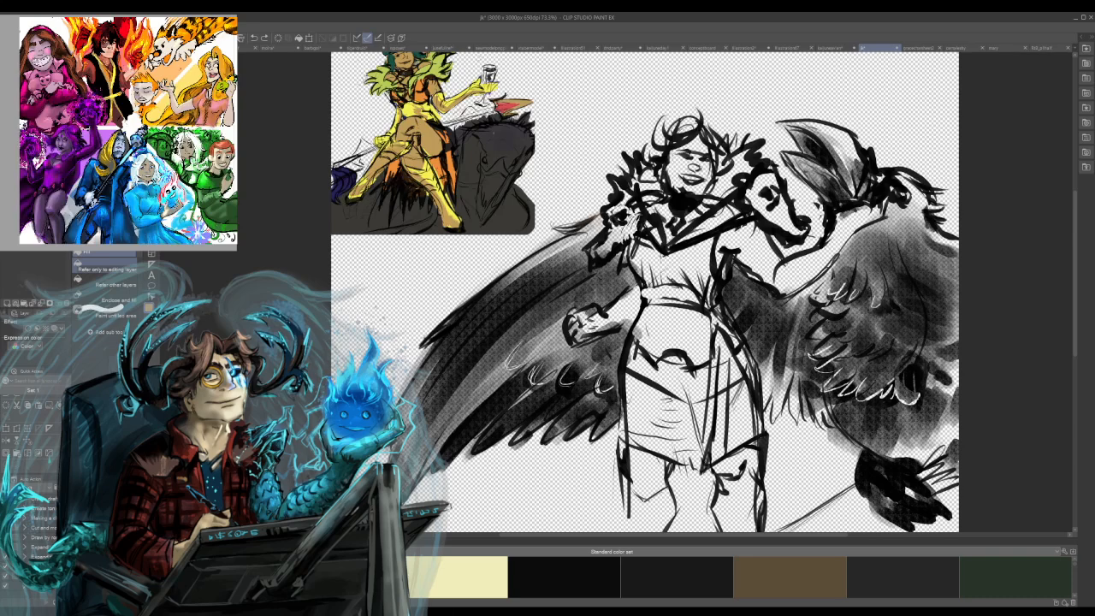
click(645, 292)
key(ctrl+z)
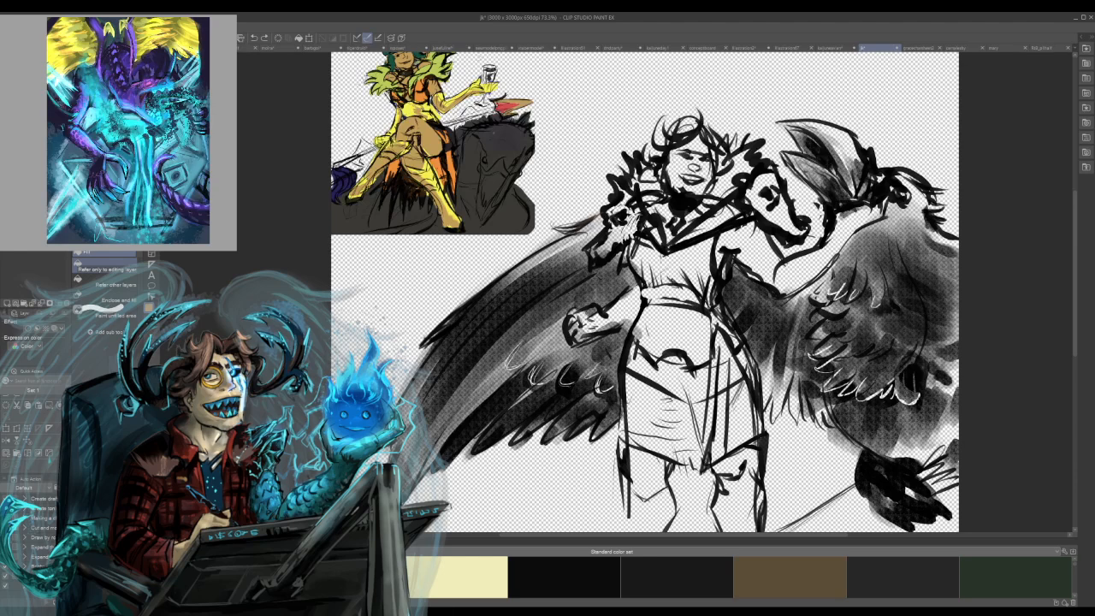
Brush a light tan skin tone over the woman's face, clenched fist and forearm, raised arm and bare knees.
key(b)
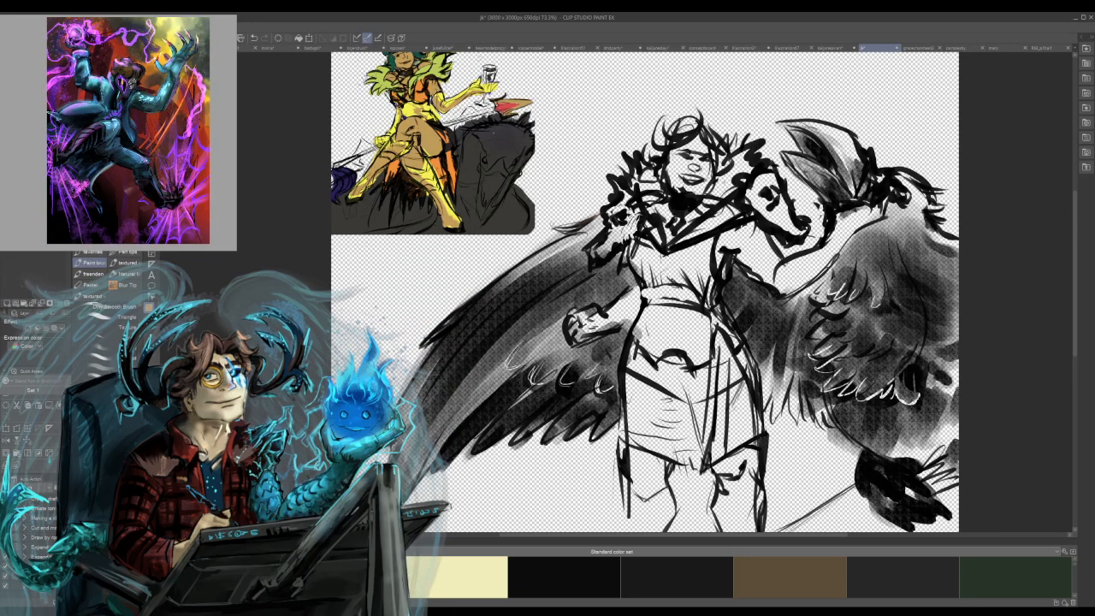
mouse_move(681, 157)
mouse_down()
mouse_move(695, 192)
mouse_move(708, 166)
mouse_move(691, 147)
mouse_move(674, 171)
mouse_move(671, 152)
mouse_move(679, 192)
mouse_up()
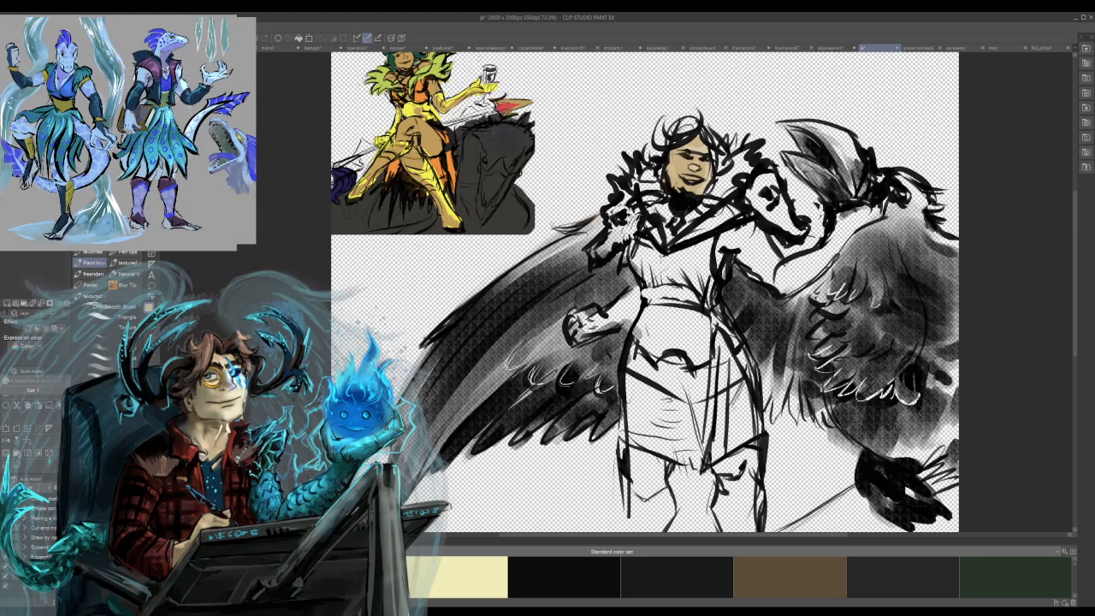
mouse_move(609, 313)
mouse_down()
mouse_move(634, 292)
mouse_move(604, 322)
mouse_move(635, 304)
mouse_move(630, 324)
mouse_move(585, 328)
mouse_move(577, 315)
mouse_up()
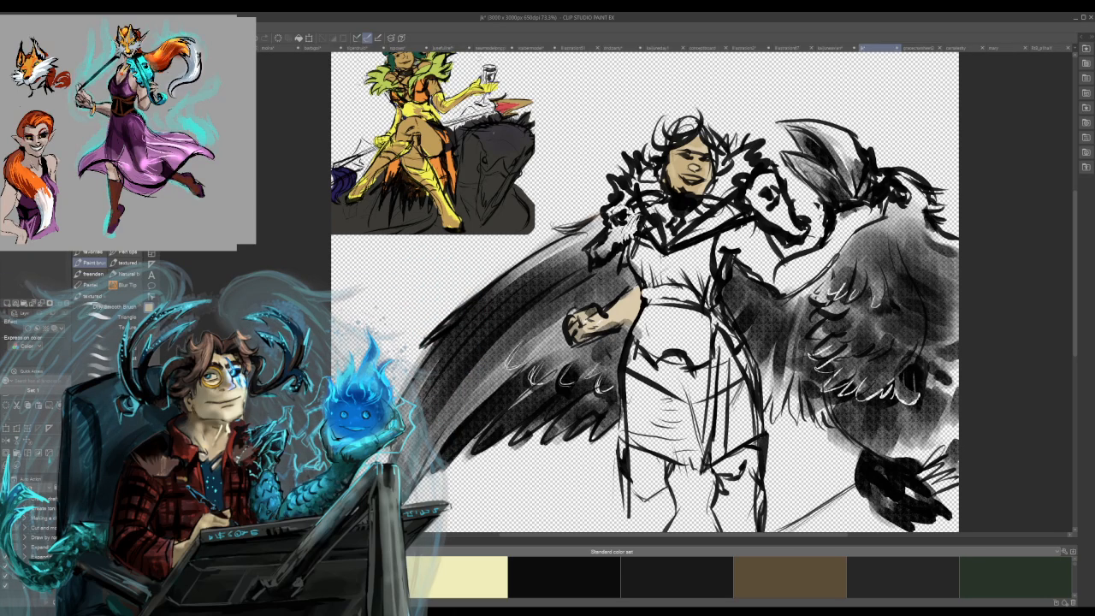
mouse_move(754, 264)
mouse_down()
mouse_move(756, 243)
mouse_move(726, 247)
mouse_up()
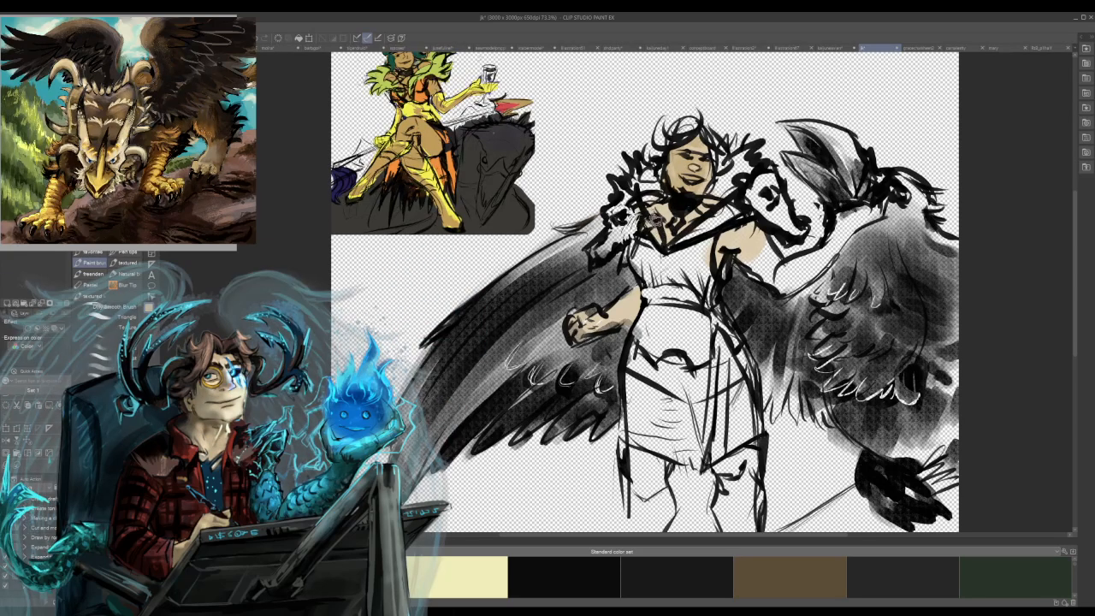
mouse_move(773, 259)
mouse_down()
mouse_move(821, 252)
mouse_move(807, 266)
mouse_move(789, 278)
mouse_move(852, 222)
mouse_up()
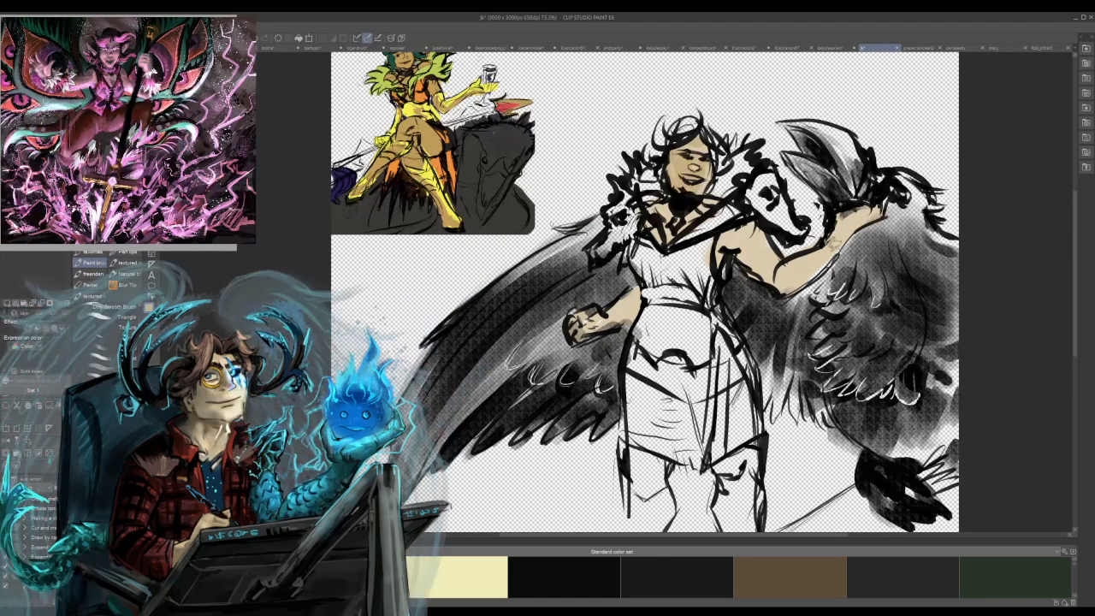
mouse_move(637, 456)
mouse_down()
mouse_move(651, 495)
mouse_move(662, 469)
mouse_move(741, 471)
mouse_move(730, 491)
mouse_move(741, 474)
mouse_up()
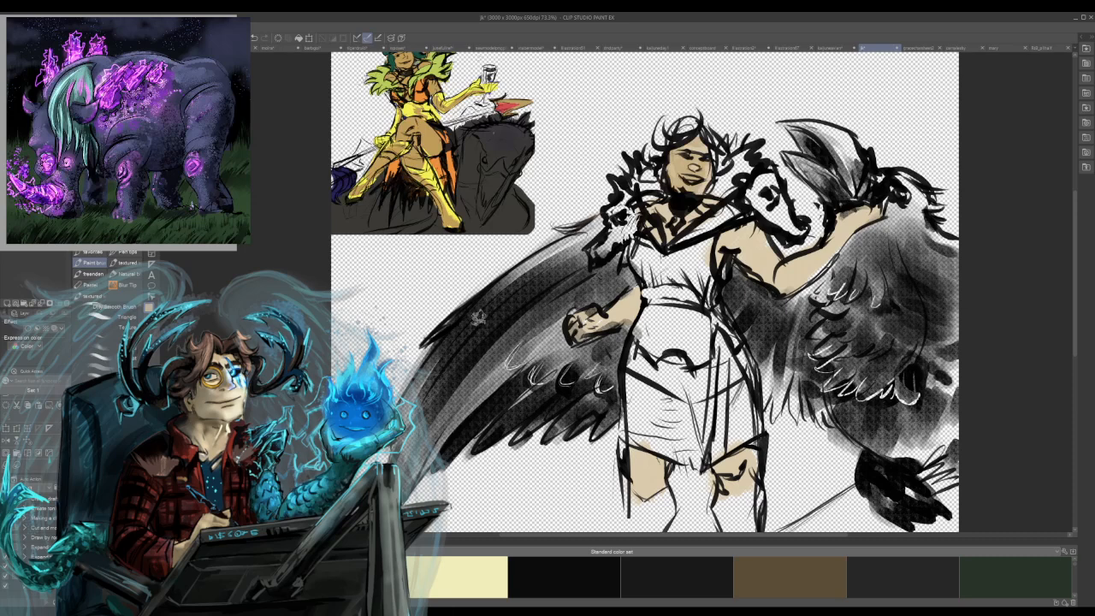
Sample a tan brown from the rider reference and paint the woman's bodice and the waist panel below it.
alt+click(417, 91)
mouse_move(661, 256)
mouse_down()
mouse_move(694, 256)
mouse_move(667, 266)
mouse_move(700, 257)
mouse_move(676, 278)
mouse_up()
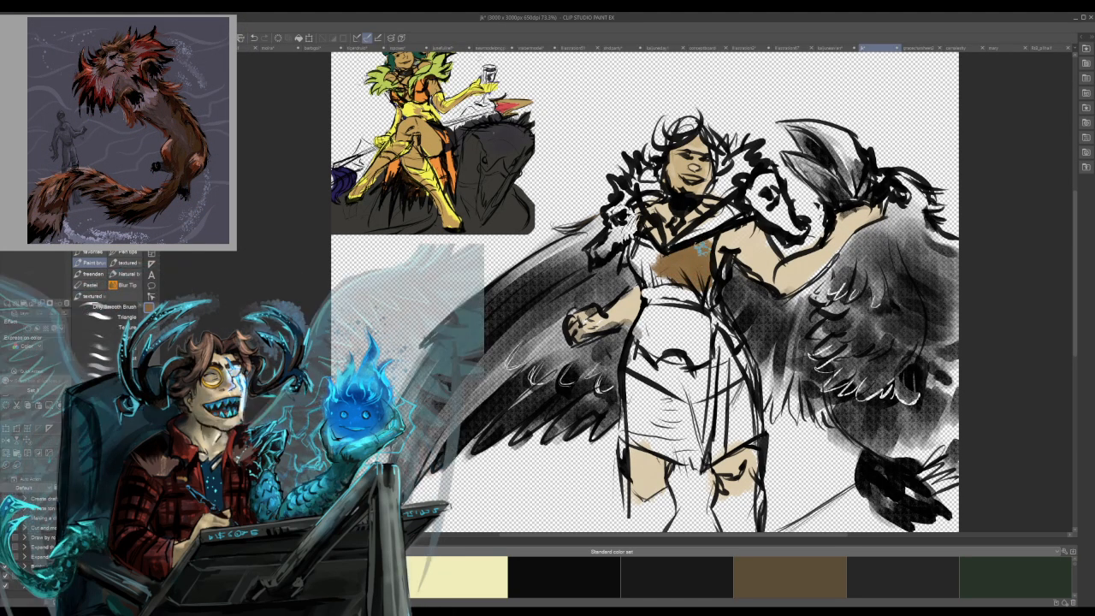
mouse_move(699, 243)
mouse_down()
mouse_move(654, 278)
mouse_move(633, 265)
mouse_move(647, 246)
mouse_move(652, 278)
mouse_up()
mouse_move(658, 334)
mouse_down()
mouse_move(692, 321)
mouse_move(647, 312)
mouse_move(703, 320)
mouse_move(655, 329)
mouse_move(664, 347)
mouse_move(681, 339)
mouse_move(697, 355)
mouse_move(710, 321)
mouse_move(696, 357)
mouse_move(705, 325)
mouse_move(738, 346)
mouse_up()
Brush brown over the front of the skirt below the waist panel and undo those strokes.
mouse_move(649, 390)
mouse_down()
mouse_move(676, 410)
mouse_move(719, 412)
mouse_move(753, 382)
mouse_up()
mouse_move(693, 419)
mouse_down()
mouse_move(737, 393)
mouse_move(710, 418)
mouse_up()
mouse_move(731, 363)
mouse_down()
mouse_move(756, 349)
mouse_move(734, 354)
mouse_move(718, 467)
mouse_move(699, 413)
mouse_up()
mouse_move(697, 367)
mouse_down()
mouse_move(685, 470)
mouse_move(667, 471)
mouse_up()
mouse_move(659, 351)
mouse_down()
mouse_move(642, 461)
mouse_move(633, 351)
mouse_move(638, 446)
mouse_up()
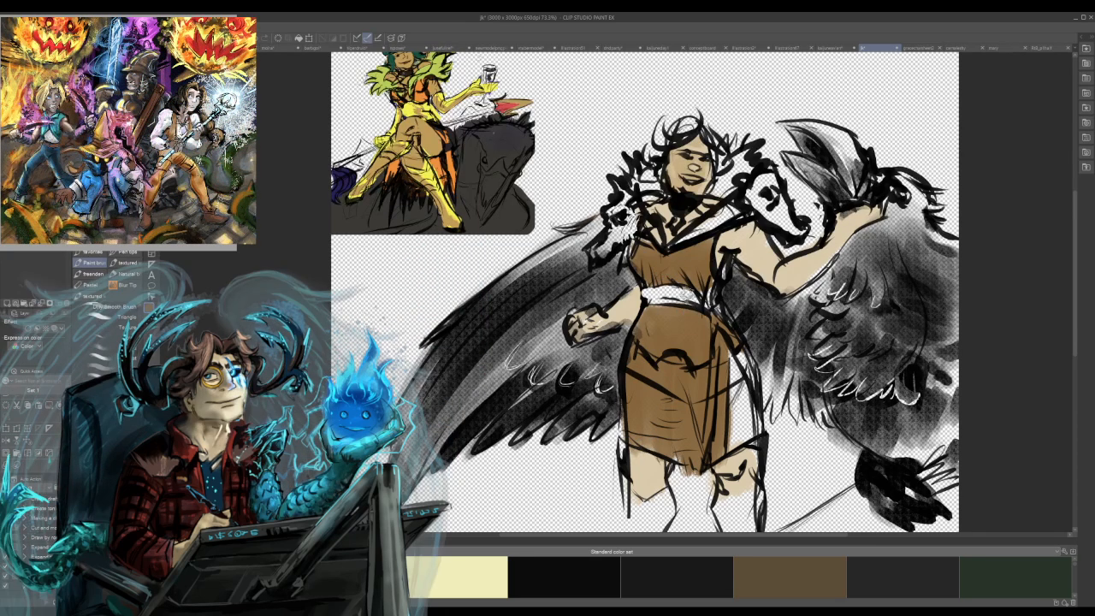
key(ctrl+z)
key(ctrl+z)
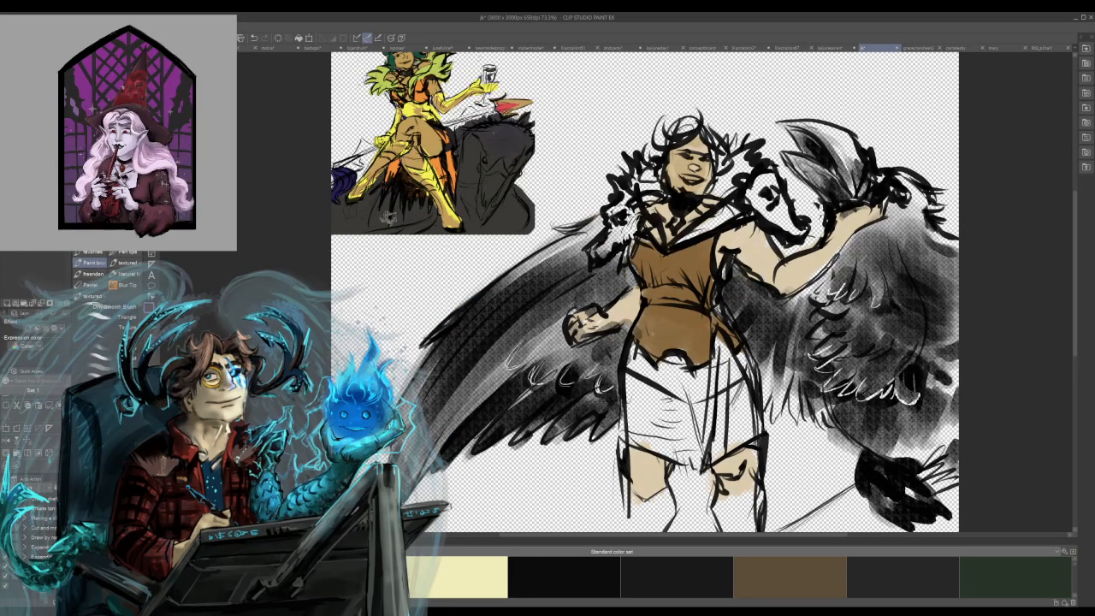
Paint the animal-head shoulder pieces dark maroon and the spiky collar around the neck orange.
mouse_move(627, 212)
mouse_down()
mouse_move(597, 250)
mouse_move(624, 231)
mouse_move(620, 184)
mouse_move(614, 254)
mouse_up()
mouse_move(743, 202)
mouse_down()
mouse_move(761, 182)
mouse_move(746, 182)
mouse_move(765, 179)
mouse_move(790, 235)
mouse_up()
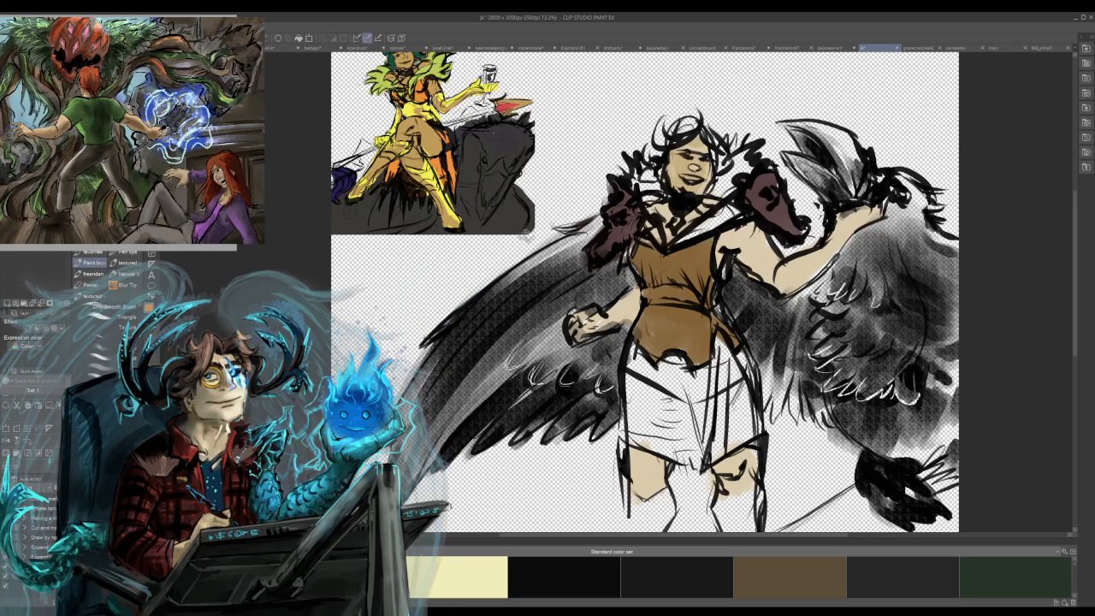
drag(654, 175, 643, 185)
mouse_move(719, 195)
mouse_down()
mouse_move(749, 158)
mouse_move(706, 207)
mouse_up()
mouse_move(729, 161)
mouse_down()
mouse_move(741, 148)
mouse_move(729, 154)
mouse_up()
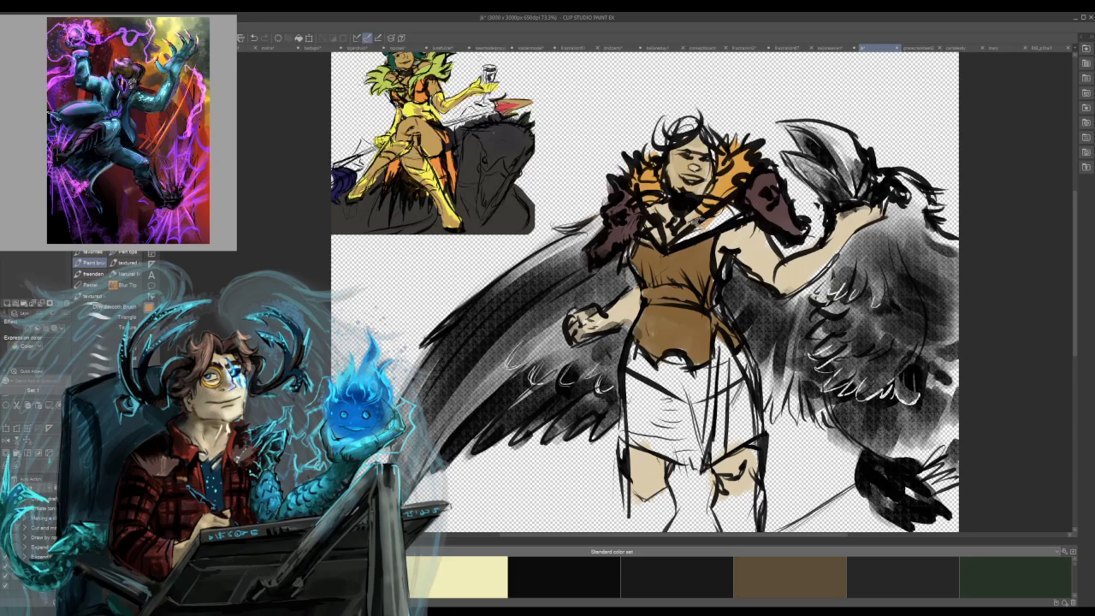
Colour the woman's hair dark green from the crown down to the collar.
alt+click(684, 141)
mouse_move(670, 144)
mouse_down()
mouse_move(687, 128)
mouse_move(666, 135)
mouse_move(653, 168)
mouse_up()
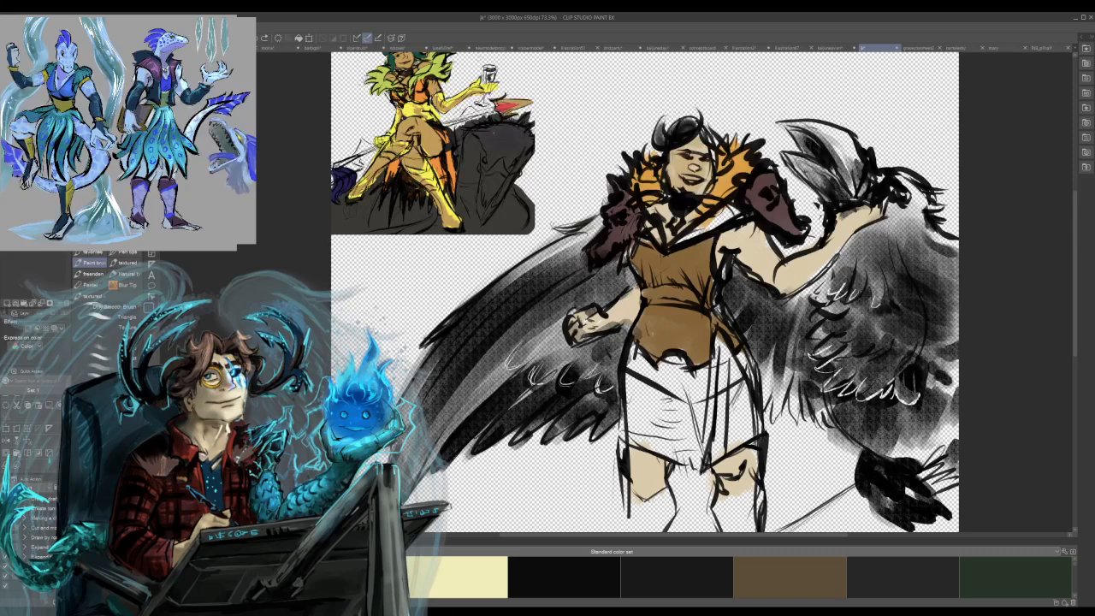
mouse_move(679, 138)
mouse_down()
mouse_move(687, 128)
mouse_move(661, 138)
mouse_move(717, 137)
mouse_move(721, 157)
mouse_move(649, 166)
mouse_move(652, 178)
mouse_up()
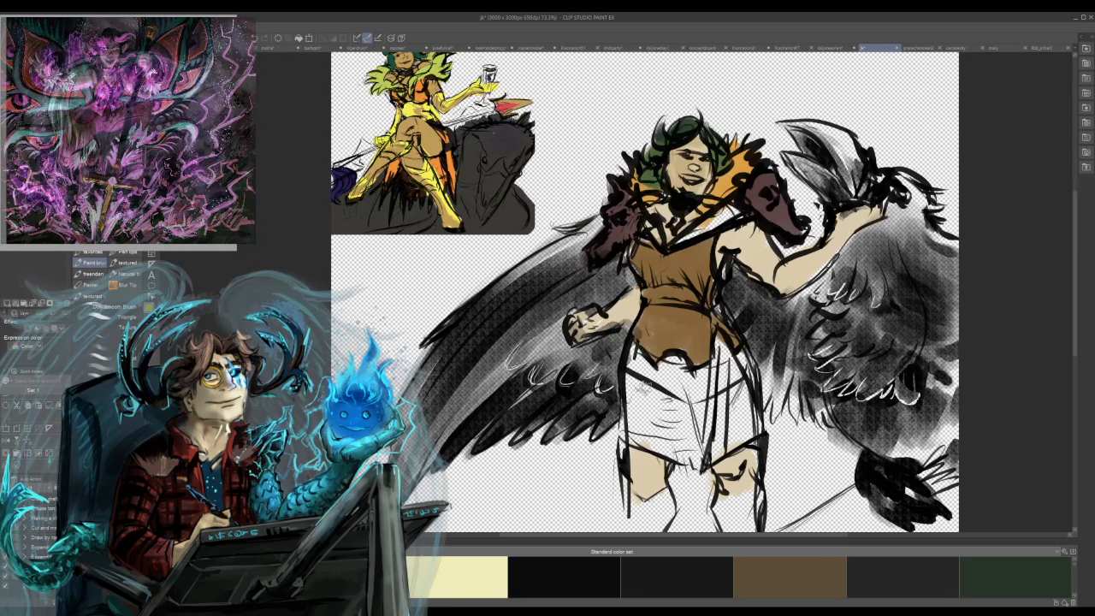
Paint the pointed band across the upper skirt and the V-shaped neckline yellow-green.
mouse_move(631, 357)
mouse_down()
mouse_move(686, 395)
mouse_move(654, 371)
mouse_move(682, 360)
mouse_move(665, 374)
mouse_move(697, 393)
mouse_up()
mouse_move(724, 349)
mouse_down()
mouse_move(716, 377)
mouse_move(727, 379)
mouse_move(700, 392)
mouse_up()
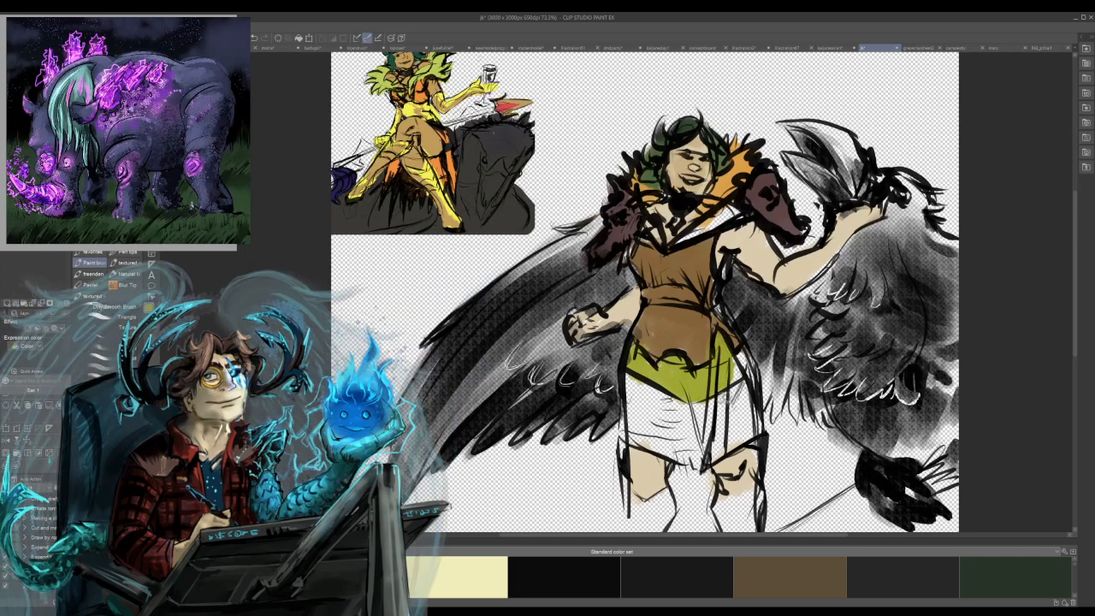
mouse_move(726, 212)
mouse_down()
mouse_move(694, 234)
mouse_move(701, 229)
mouse_move(638, 234)
mouse_up()
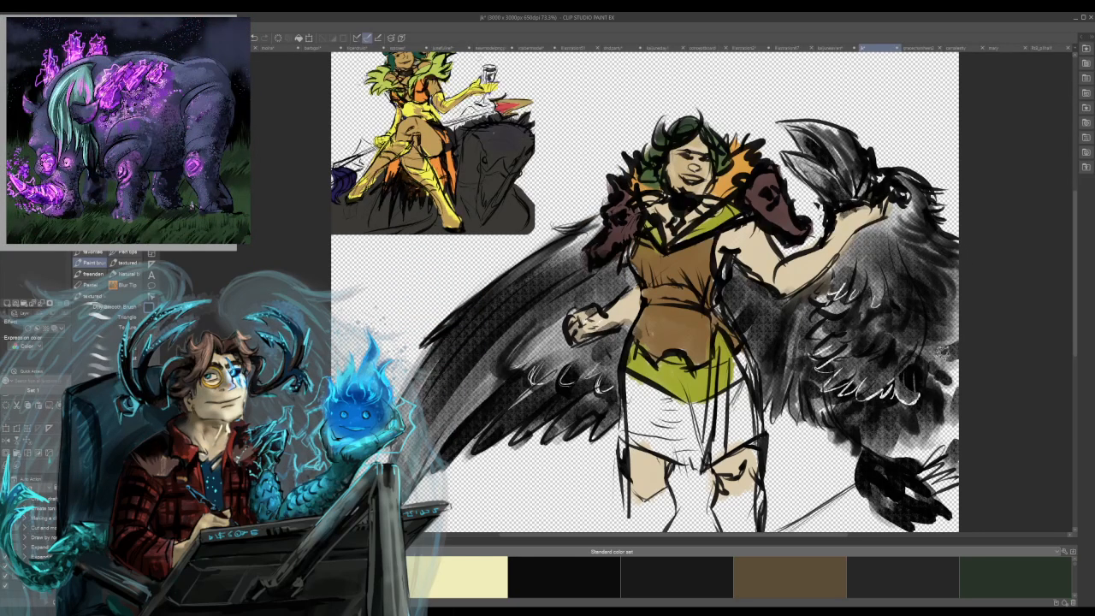
Paint the lower skirt panel and the creature-side skirt edge brown.
alt+click(671, 329)
mouse_move(629, 375)
mouse_down()
mouse_move(632, 449)
mouse_move(648, 451)
mouse_move(661, 428)
mouse_move(663, 394)
mouse_move(685, 427)
mouse_move(720, 402)
mouse_move(671, 403)
mouse_move(687, 431)
mouse_up()
mouse_move(770, 390)
mouse_down()
mouse_move(741, 355)
mouse_move(753, 402)
mouse_move(742, 342)
mouse_move(756, 386)
mouse_up()
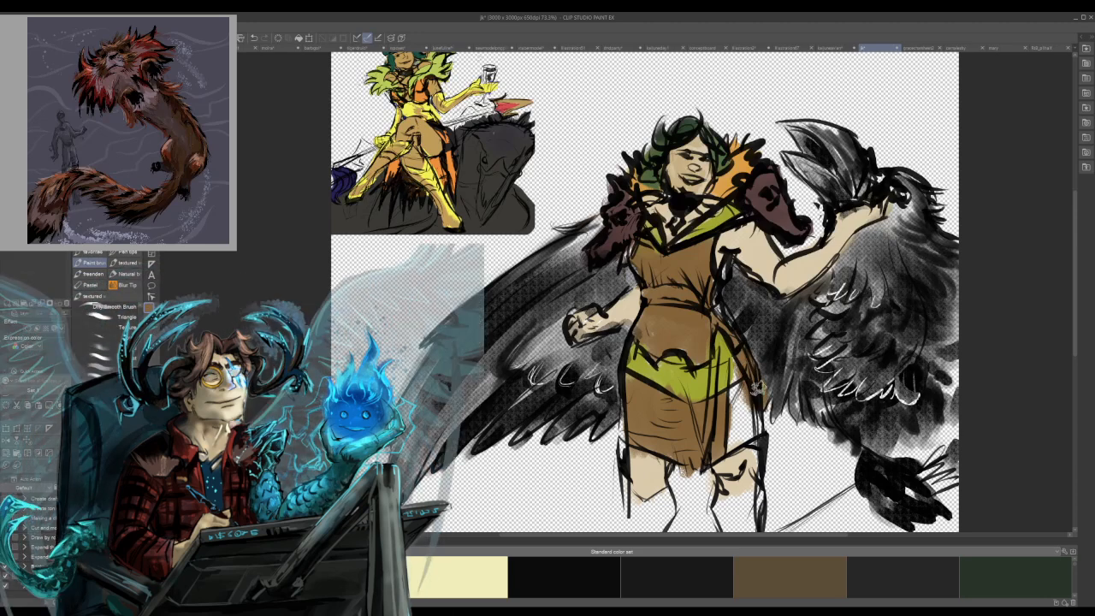
Paint the woman's lower legs yellow-green and add skin tone to the thigh at the skirt's opening.
alt+click(674, 371)
mouse_move(652, 511)
mouse_down()
mouse_move(667, 498)
mouse_move(637, 511)
mouse_move(752, 504)
mouse_move(756, 524)
mouse_up()
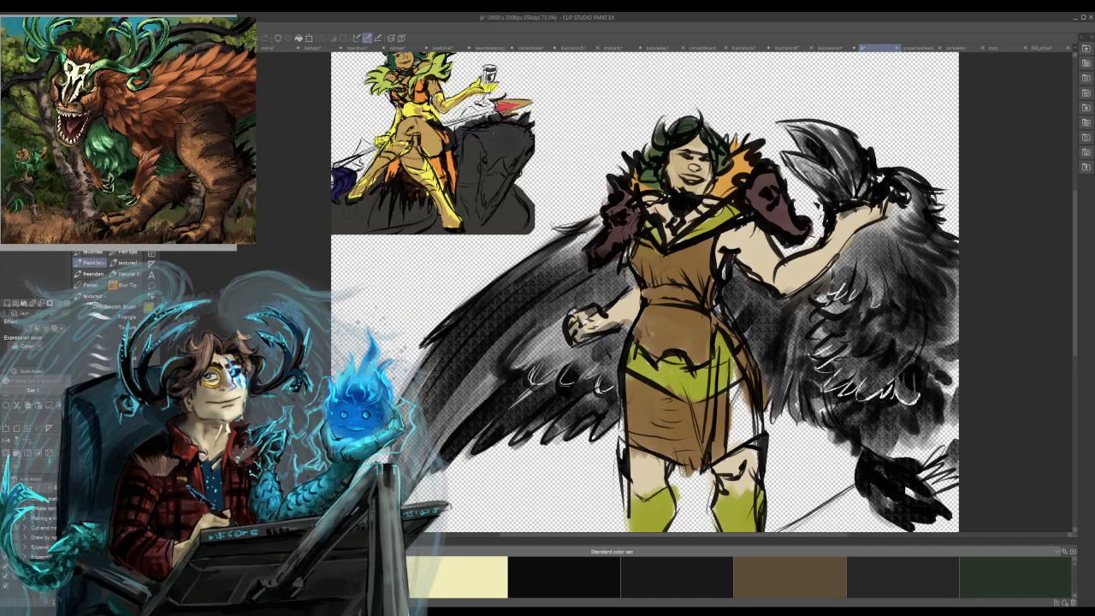
alt+click(744, 456)
mouse_move(738, 425)
mouse_down()
mouse_move(738, 392)
mouse_move(748, 429)
mouse_up()
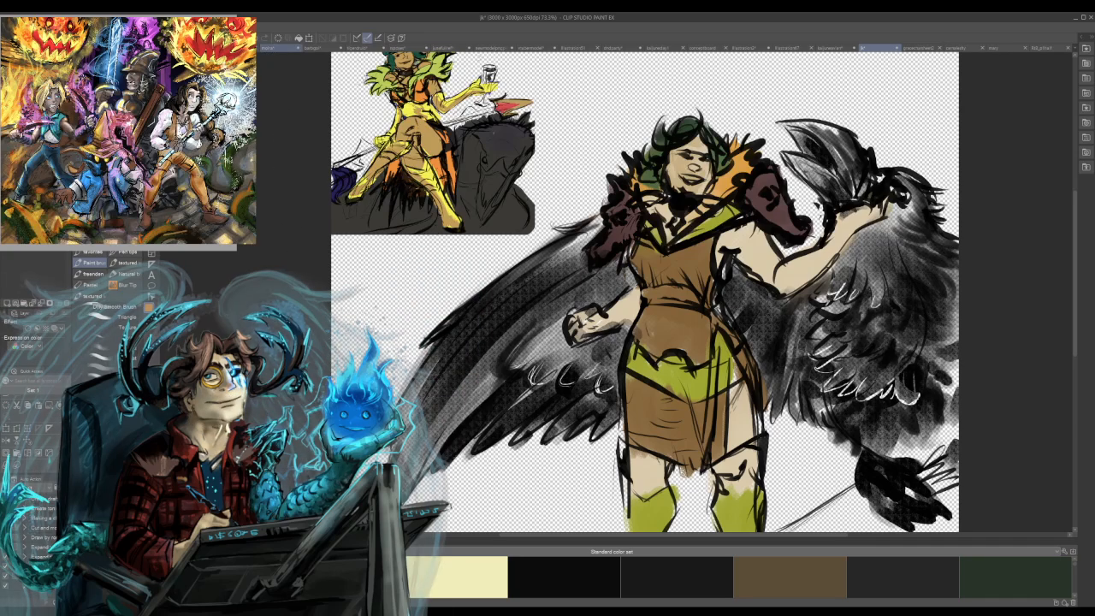
Switch to the grey character sheet of the long-coated figure and erase the blond head sketch below the dark-haired portrait.
click(280, 48)
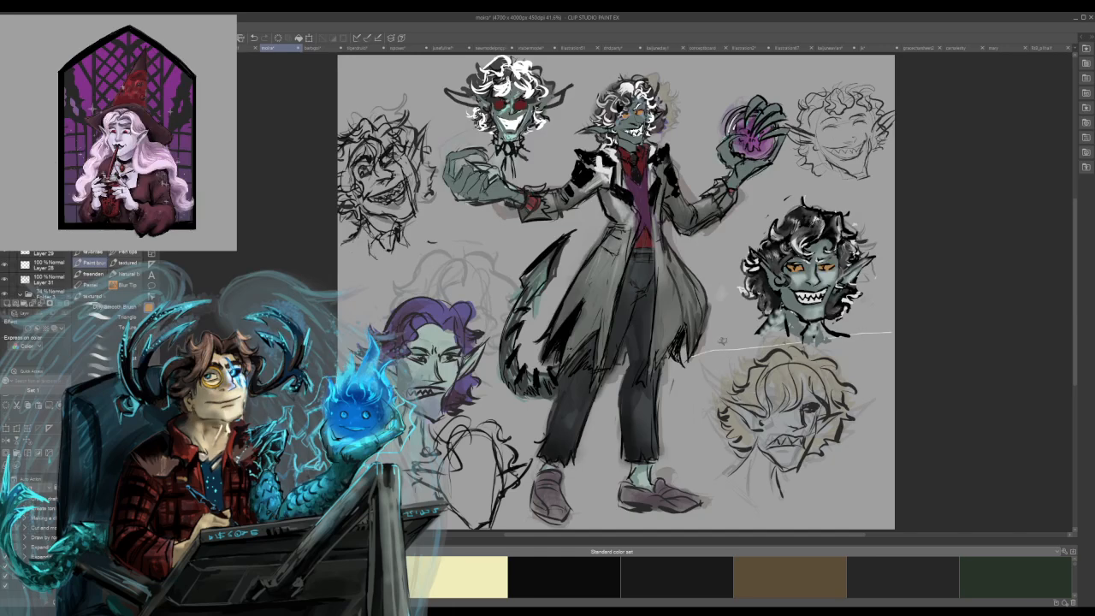
drag(774, 345, 734, 373)
drag(847, 337, 753, 375)
drag(827, 356, 717, 401)
key(ctrl+z)
key(ctrl+z)
key(ctrl+z)
key(ctrl+z)
mouse_move(808, 351)
mouse_down()
mouse_move(745, 377)
mouse_move(719, 402)
mouse_up()
mouse_move(778, 383)
mouse_down()
mouse_move(751, 489)
mouse_move(824, 425)
mouse_move(802, 474)
mouse_move(853, 418)
mouse_up()
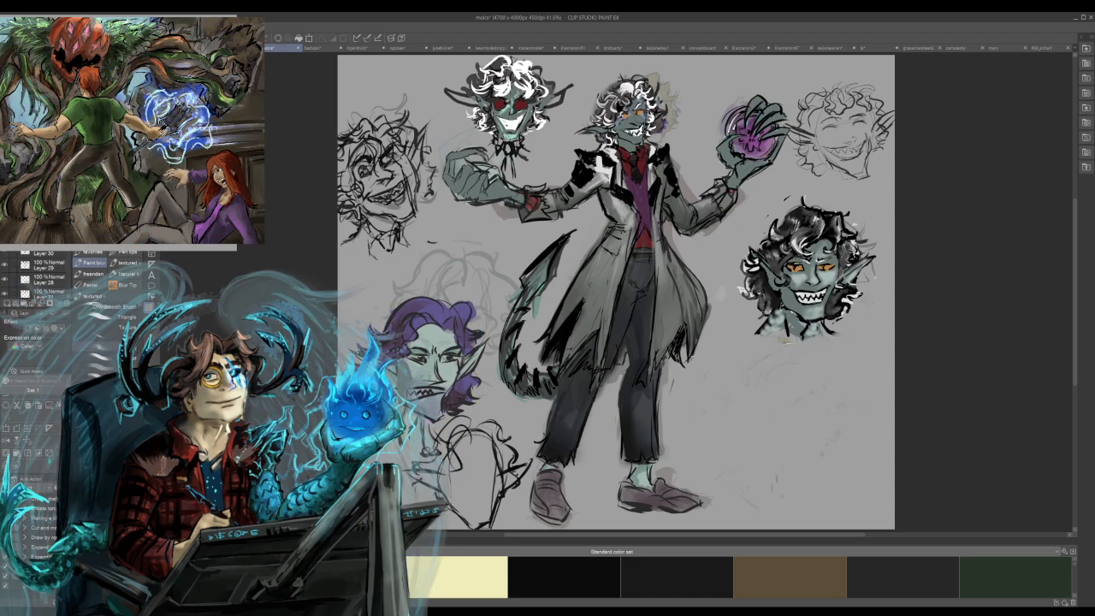
Sketch an oval head with jaw and curved mouth lines in the cleared area using a pen, and undo all the strokes.
click(126, 254)
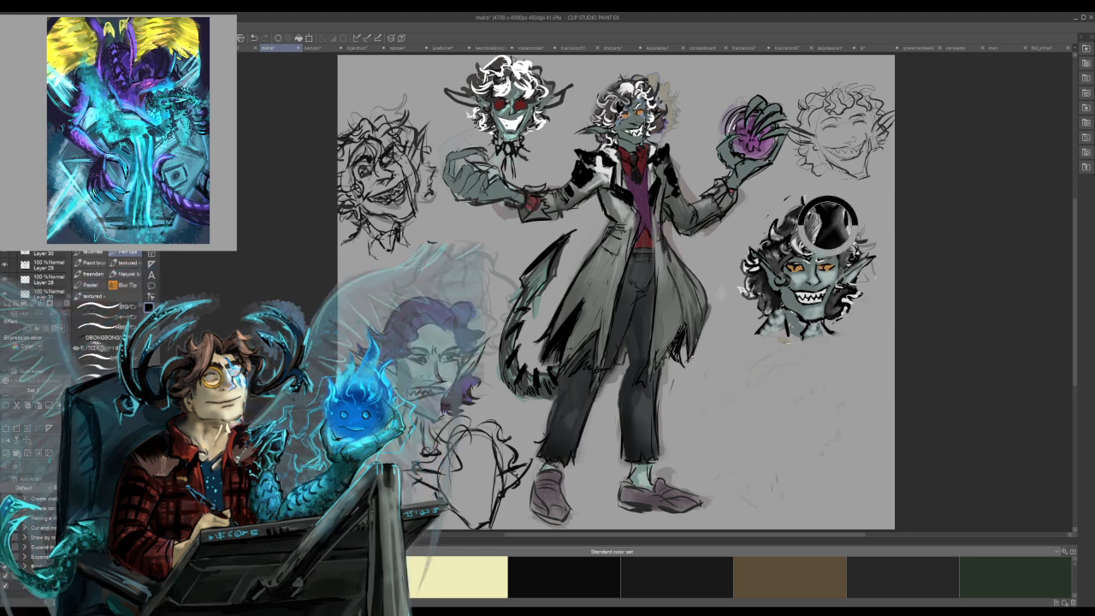
drag(763, 422, 759, 441)
drag(815, 432, 784, 455)
key(ctrl+z)
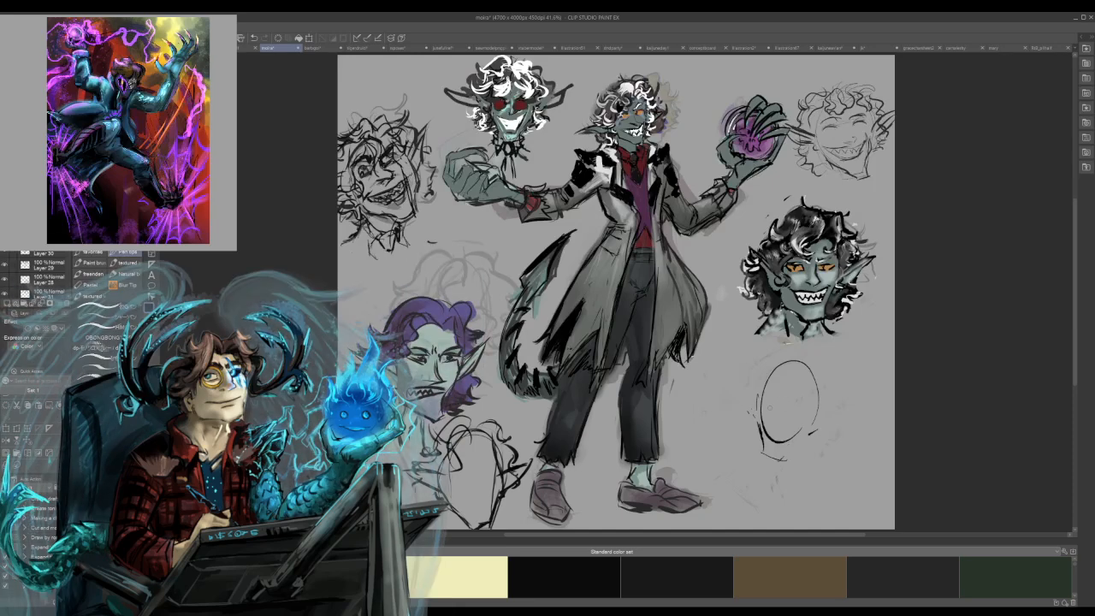
mouse_move(764, 400)
mouse_down()
mouse_move(804, 411)
mouse_move(813, 428)
mouse_move(782, 440)
mouse_move(807, 417)
mouse_move(759, 444)
mouse_up()
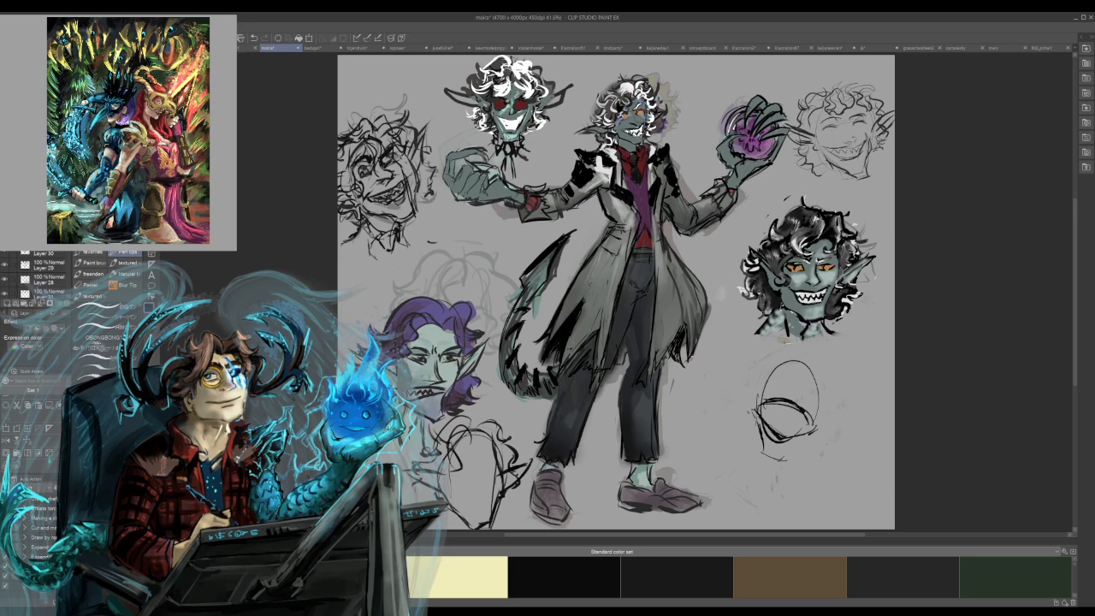
key(ctrl+z)
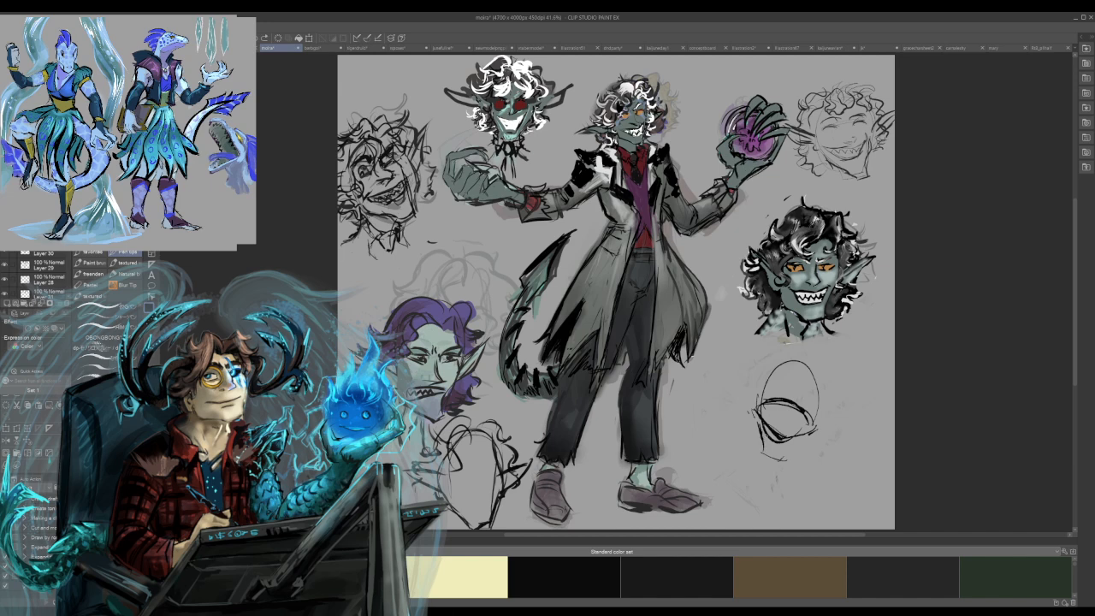
drag(762, 455, 782, 462)
mouse_move(760, 412)
mouse_down()
mouse_move(766, 426)
mouse_move(775, 402)
mouse_move(816, 416)
mouse_move(782, 443)
mouse_move(798, 443)
mouse_up()
key(ctrl+z)
key(ctrl+z)
key(ctrl+z)
key(ctrl+z)
key(ctrl+z)
key(ctrl+z)
key(ctrl+z)
key(ctrl+z)
key(ctrl+z)
key(ctrl+z)
key(ctrl+z)
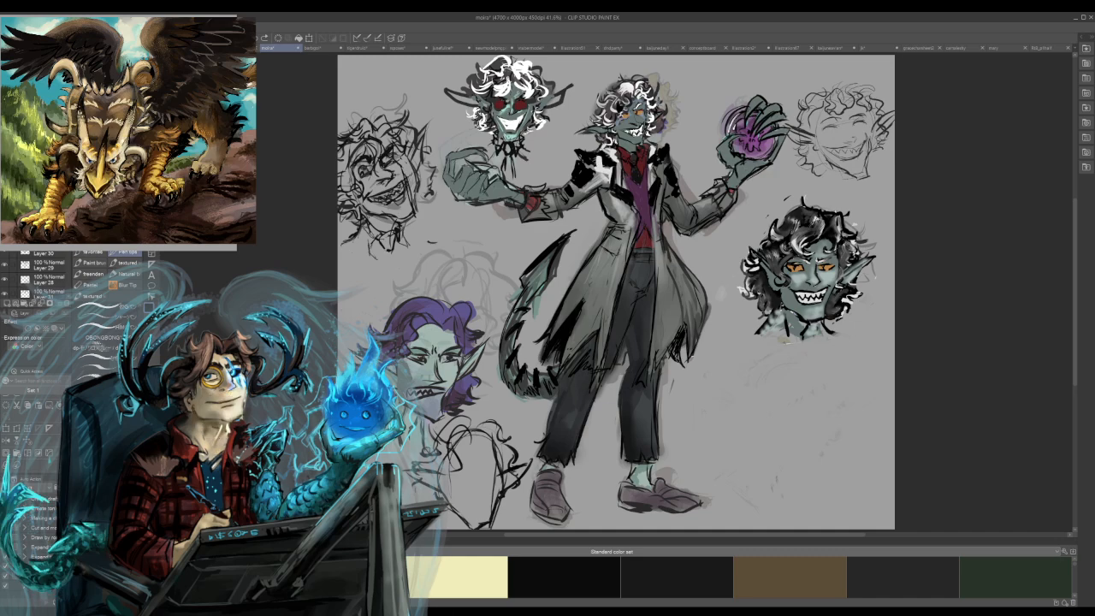
Select the sheet's layers down to Layer 1 and add a new layer folder to the stack.
scroll(38, 273, down, 10)
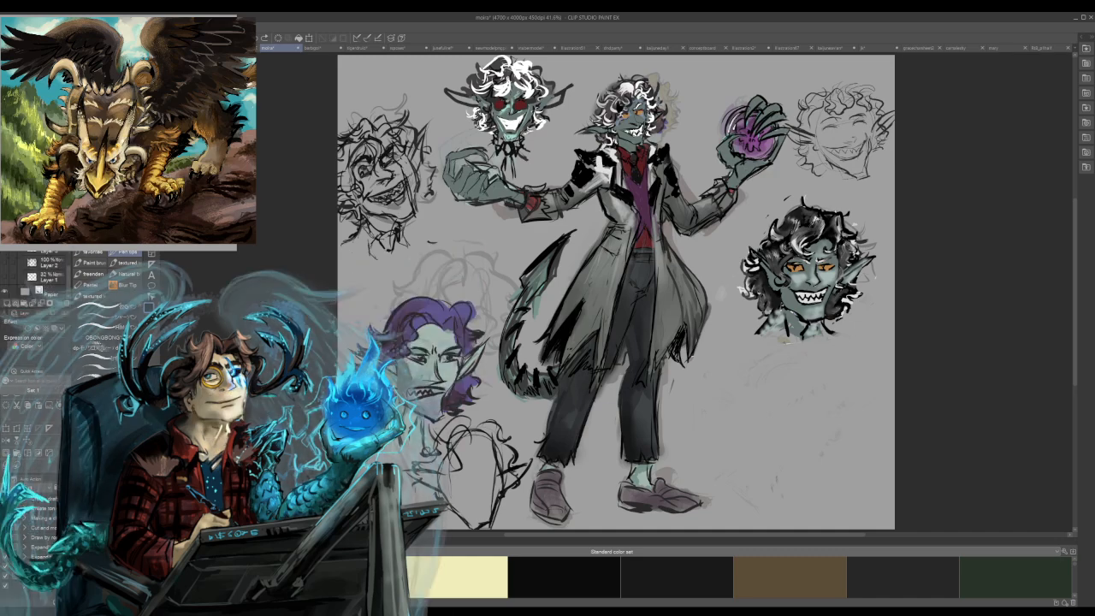
shift+click(50, 278)
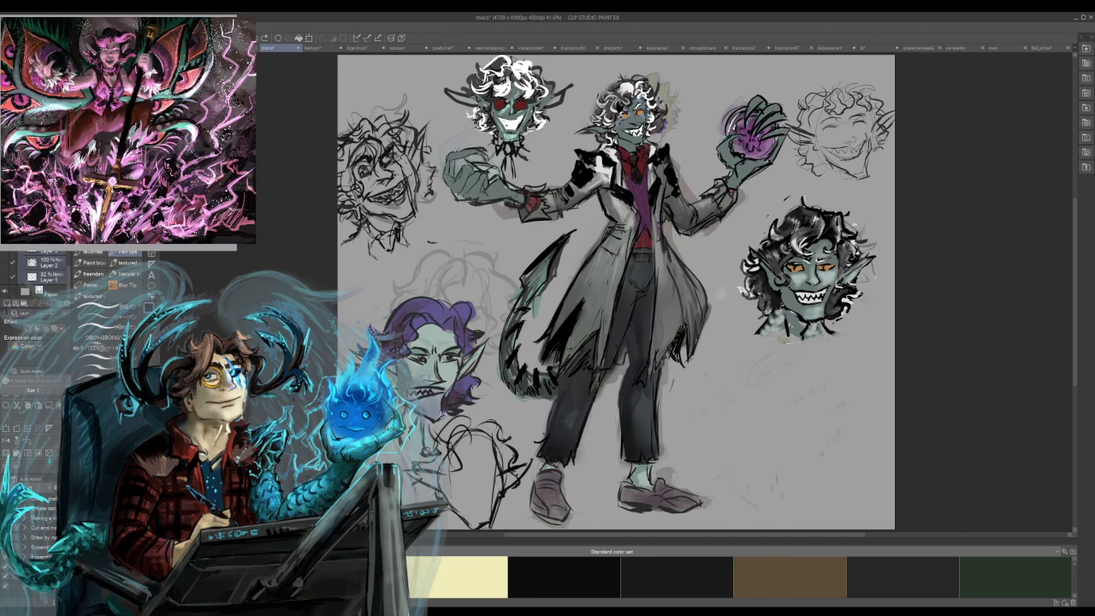
click(25, 303)
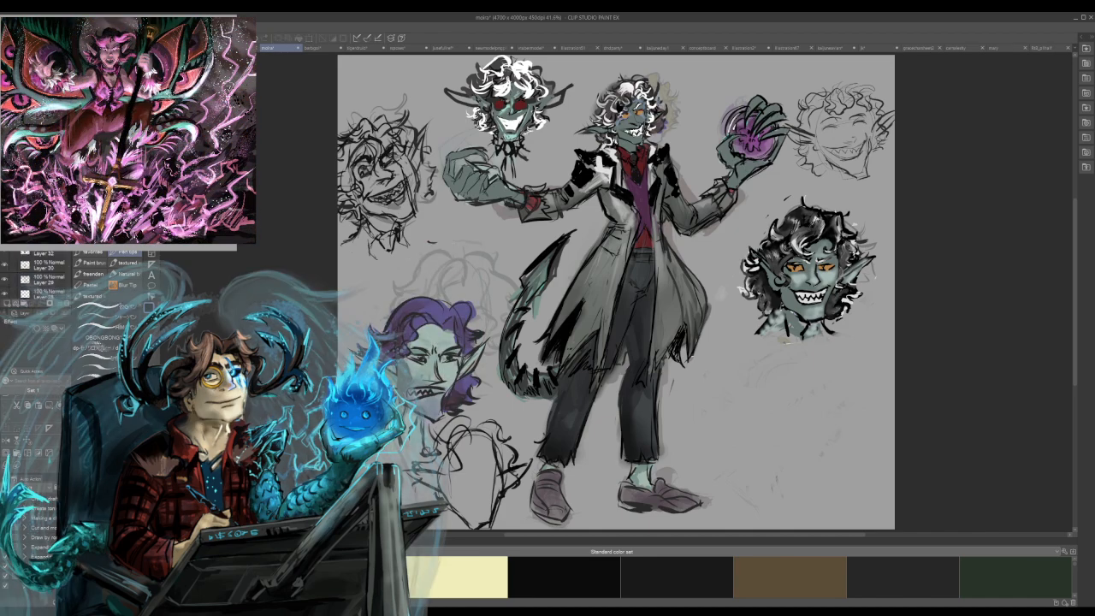
click(48, 239)
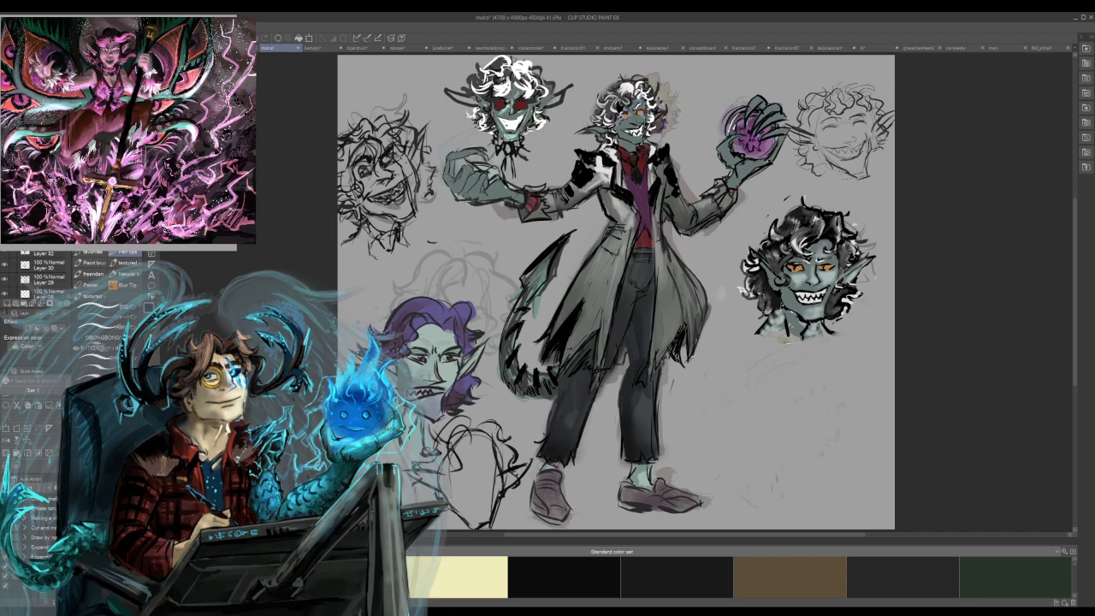
Group the selected sheet layers into a folder and fade the existing drawings to a faint underlay.
scroll(43, 275, down, 10)
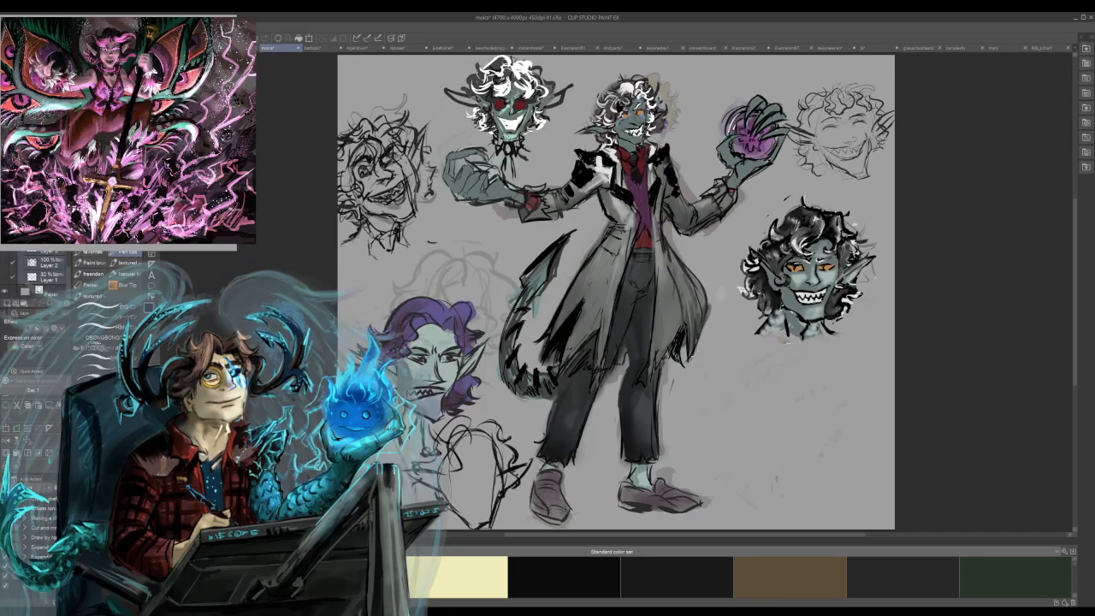
scroll(43, 276, up, 10)
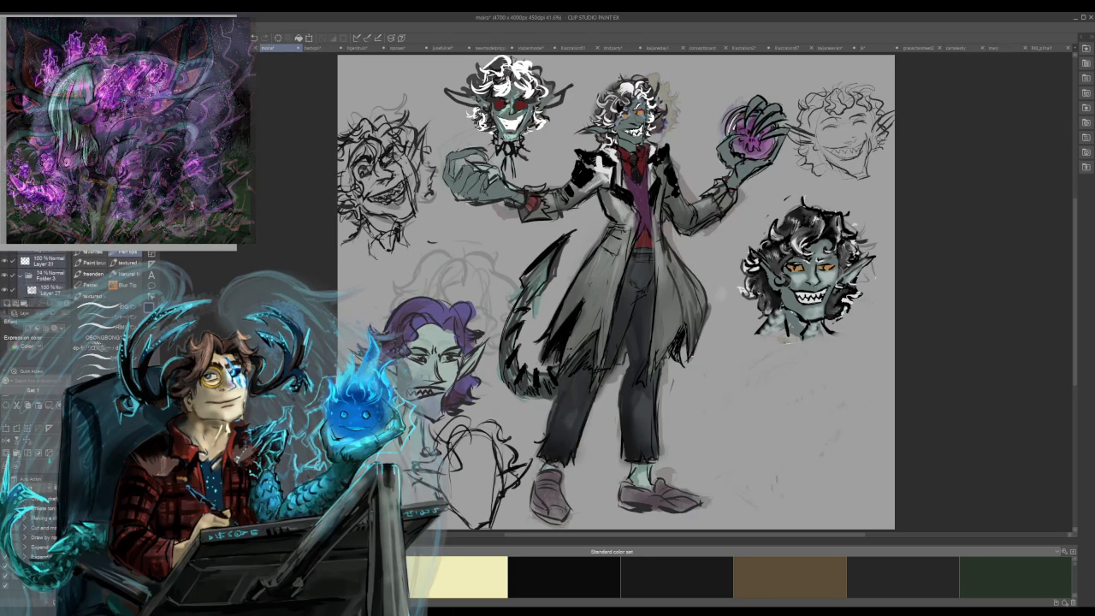
key(ctrl+g)
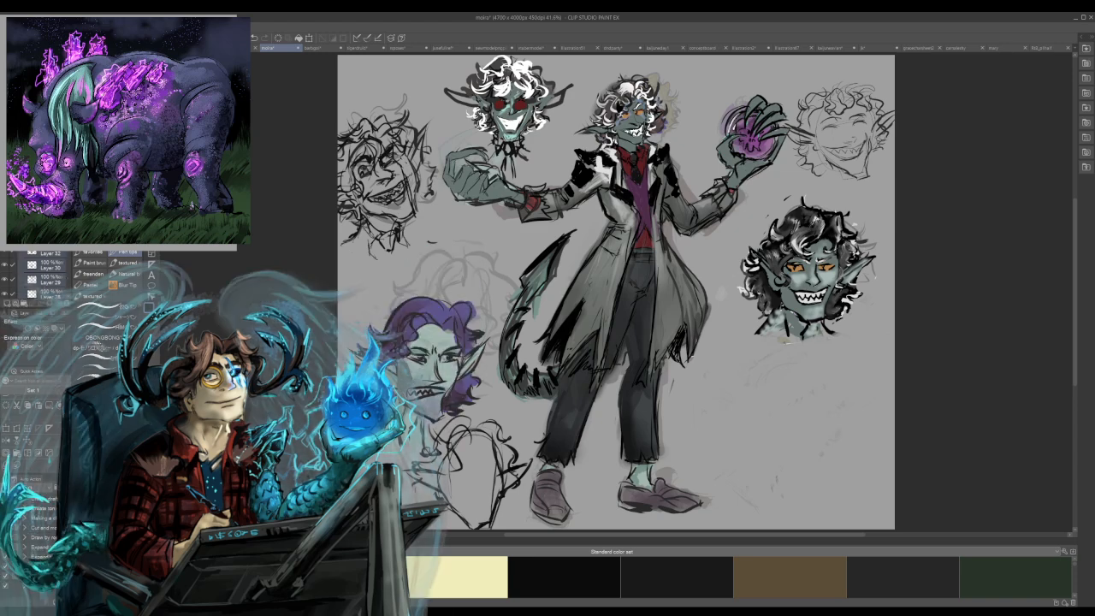
click(20, 222)
click(6, 222)
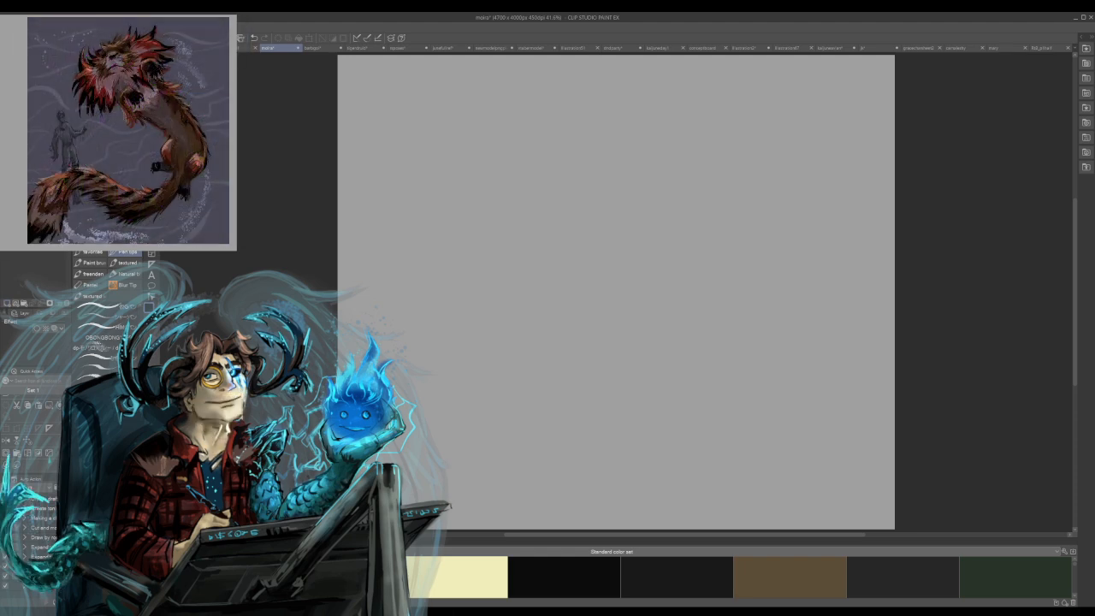
click(6, 222)
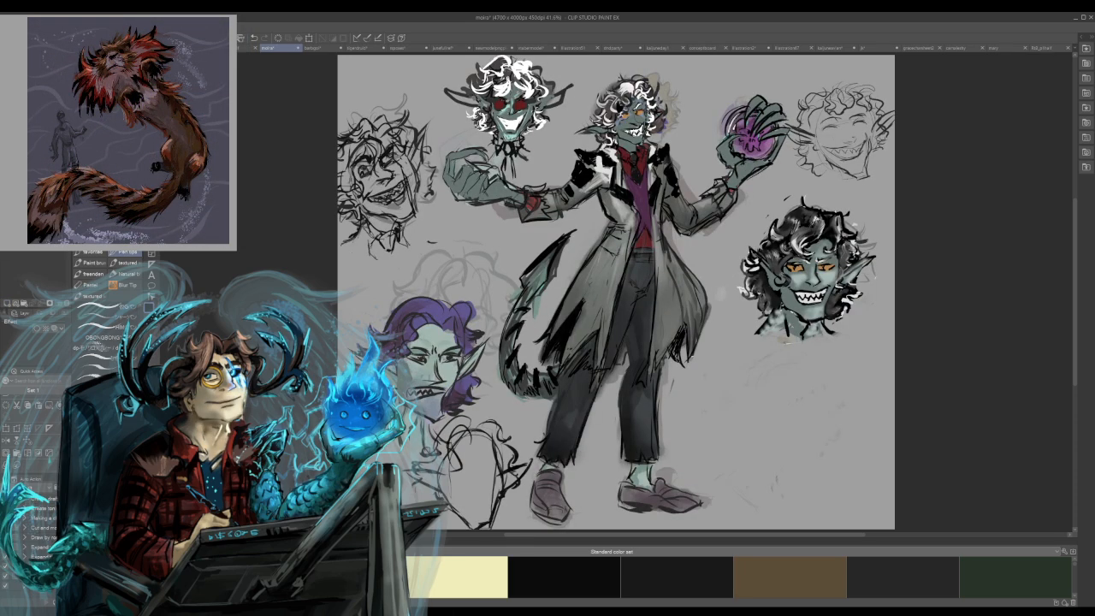
click(6, 222)
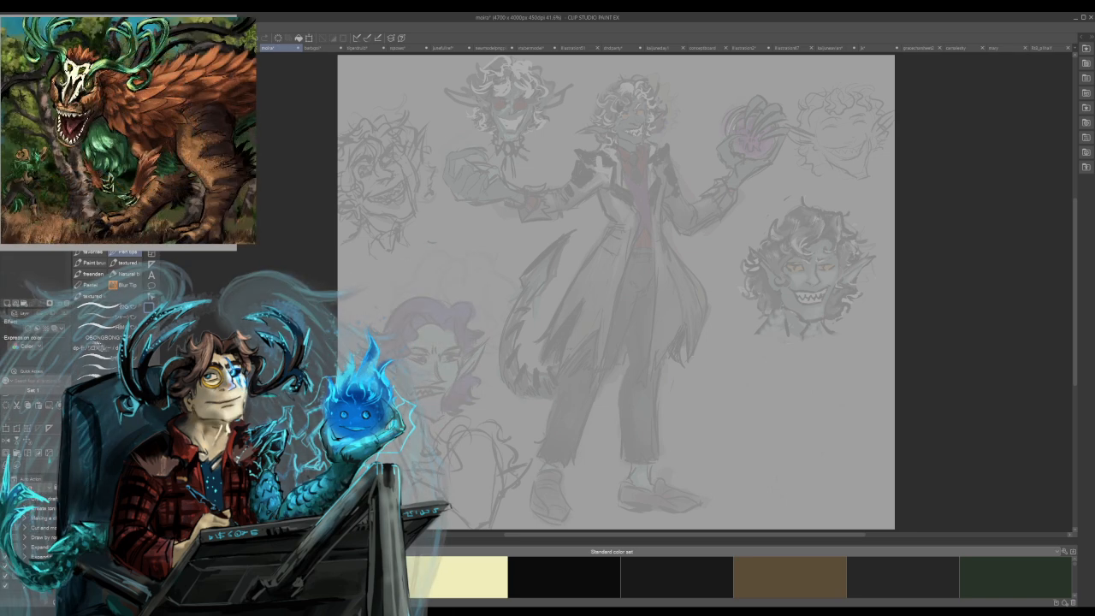
mouse_move(787, 201)
mouse_down()
mouse_move(790, 264)
mouse_move(800, 253)
mouse_up()
key(ctrl+z)
mouse_move(725, 208)
mouse_down()
mouse_move(699, 177)
mouse_move(713, 168)
mouse_move(693, 210)
mouse_move(762, 196)
mouse_move(763, 214)
mouse_up()
mouse_move(725, 172)
mouse_down()
mouse_move(760, 130)
mouse_move(755, 151)
mouse_move(718, 167)
mouse_move(764, 146)
mouse_move(706, 155)
mouse_move(743, 98)
mouse_move(728, 124)
mouse_up()
key(ctrl+z)
key(ctrl+z)
key(ctrl+z)
key(ctrl+z)
key(ctrl+z)
Sketch the new figure's gesture arms, one reaching out bent and the other raised, joined at the shoulders.
mouse_move(741, 168)
mouse_down()
mouse_move(723, 327)
mouse_move(703, 197)
mouse_move(590, 183)
mouse_move(552, 165)
mouse_up()
mouse_move(800, 198)
mouse_down()
mouse_move(861, 163)
mouse_move(863, 102)
mouse_move(851, 79)
mouse_up()
drag(843, 127, 871, 116)
mouse_move(784, 194)
mouse_down()
mouse_move(804, 214)
mouse_move(683, 177)
mouse_move(757, 192)
mouse_up()
Rough in the new figure's torso side, a sweeping hip curve and two widely spread legs.
mouse_move(692, 195)
mouse_down()
mouse_move(696, 272)
mouse_move(763, 205)
mouse_move(740, 250)
mouse_move(742, 288)
mouse_move(763, 313)
mouse_move(749, 327)
mouse_move(763, 318)
mouse_move(822, 335)
mouse_move(688, 309)
mouse_move(481, 309)
mouse_move(618, 293)
mouse_move(802, 342)
mouse_move(830, 324)
mouse_up()
drag(698, 283, 630, 441)
drag(756, 320, 817, 449)
mouse_move(691, 271)
mouse_down()
mouse_move(685, 291)
mouse_move(710, 325)
mouse_move(703, 369)
mouse_move(789, 459)
mouse_up()
mouse_move(660, 386)
mouse_down()
mouse_move(648, 444)
mouse_move(605, 496)
mouse_up()
drag(678, 378, 640, 441)
drag(683, 289, 665, 371)
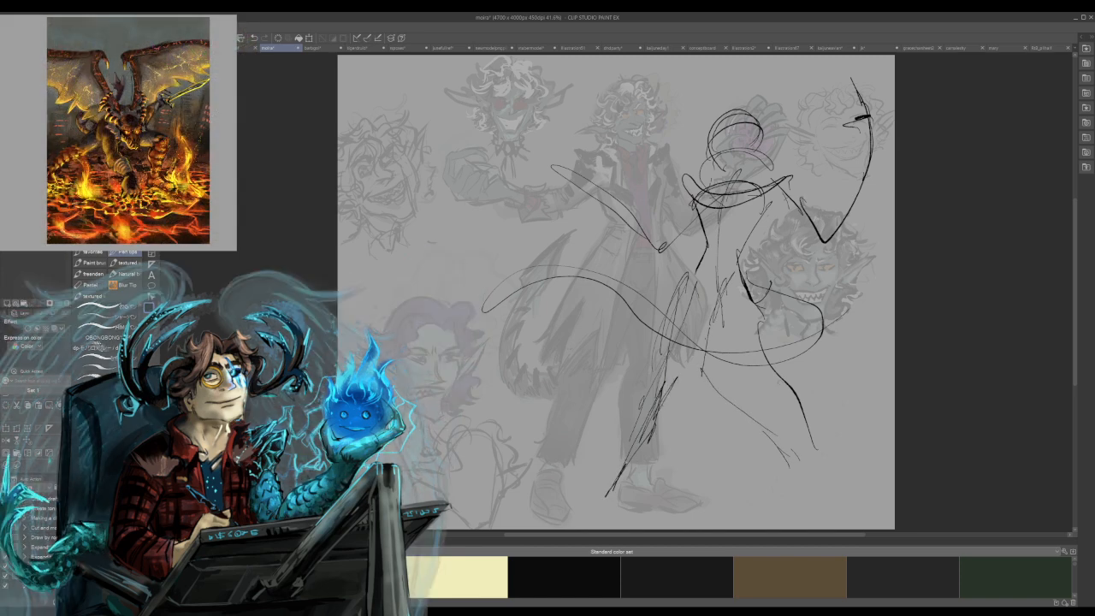
Sketch both feet and the flared trouser cuffs at the ends of the new figure's legs.
drag(785, 497, 819, 503)
mouse_move(788, 463)
mouse_down()
mouse_move(780, 508)
mouse_move(770, 510)
mouse_up()
drag(804, 462, 818, 501)
mouse_move(642, 462)
mouse_down()
mouse_move(621, 490)
mouse_move(652, 508)
mouse_up()
mouse_move(635, 455)
mouse_down()
mouse_move(640, 486)
mouse_move(623, 477)
mouse_move(660, 464)
mouse_move(693, 356)
mouse_move(691, 371)
mouse_move(766, 474)
mouse_up()
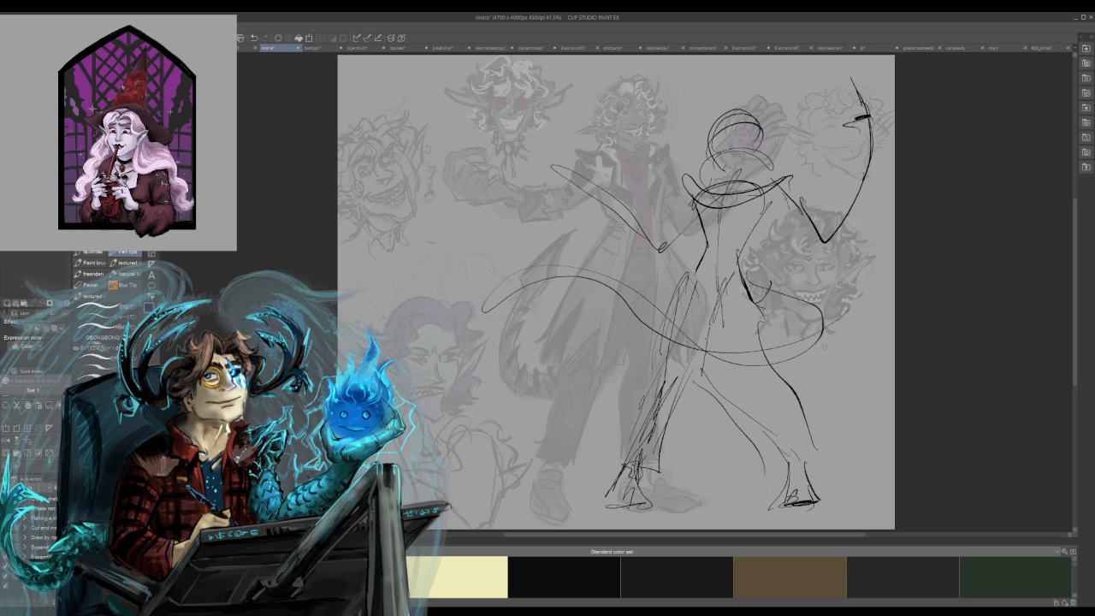
Define the bent leg's trouser contours and reinforce the hip and waist lines of the new figure.
mouse_move(738, 371)
mouse_down()
mouse_move(799, 431)
mouse_move(712, 366)
mouse_move(825, 443)
mouse_move(786, 464)
mouse_move(820, 453)
mouse_move(705, 392)
mouse_move(764, 444)
mouse_up()
mouse_move(781, 407)
mouse_down()
mouse_move(716, 354)
mouse_move(749, 312)
mouse_move(741, 343)
mouse_up()
drag(758, 302, 746, 336)
drag(734, 276, 747, 288)
drag(742, 235, 752, 290)
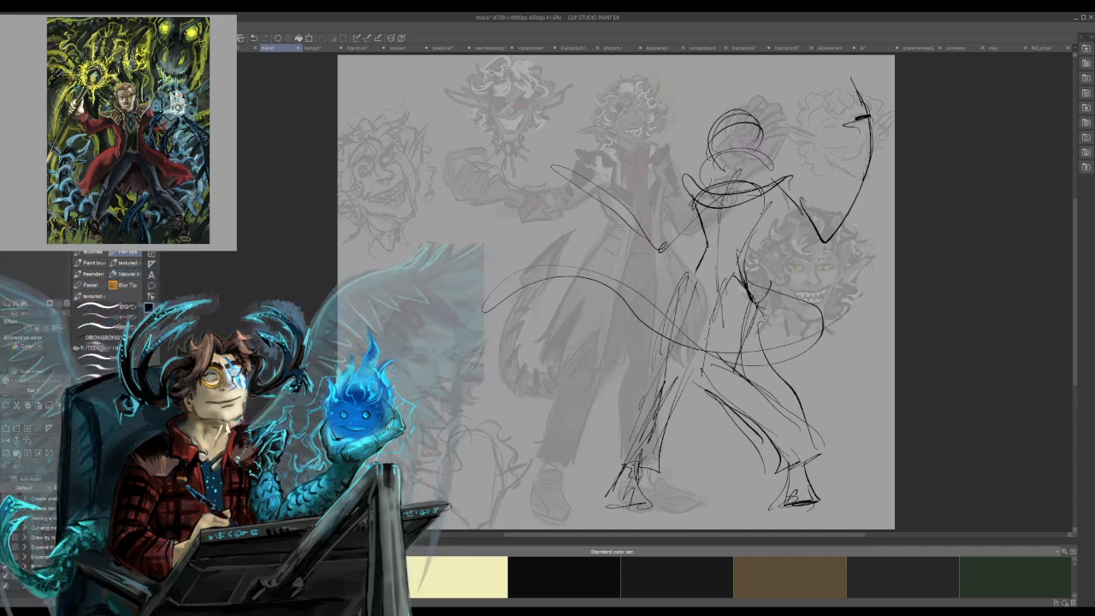
Sketch flowing coat lines from the chest out to both sides of the legs and undo the last stroke.
mouse_move(695, 216)
mouse_down()
mouse_move(700, 241)
mouse_move(580, 347)
mouse_move(578, 386)
mouse_up()
drag(642, 340, 586, 378)
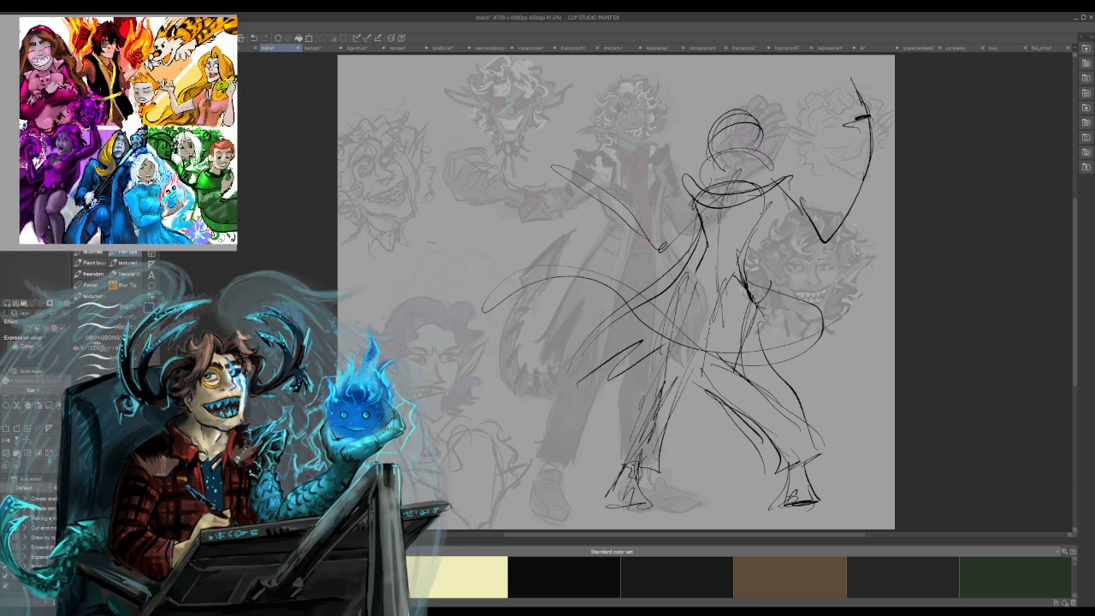
mouse_move(727, 219)
mouse_down()
mouse_move(726, 257)
mouse_move(804, 393)
mouse_up()
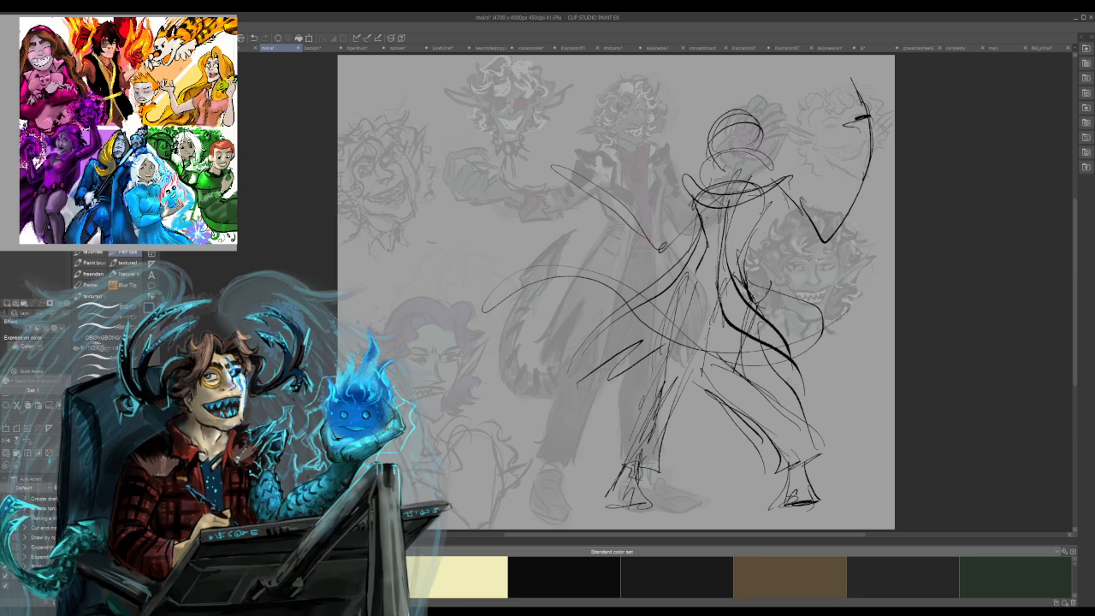
key(ctrl+z)
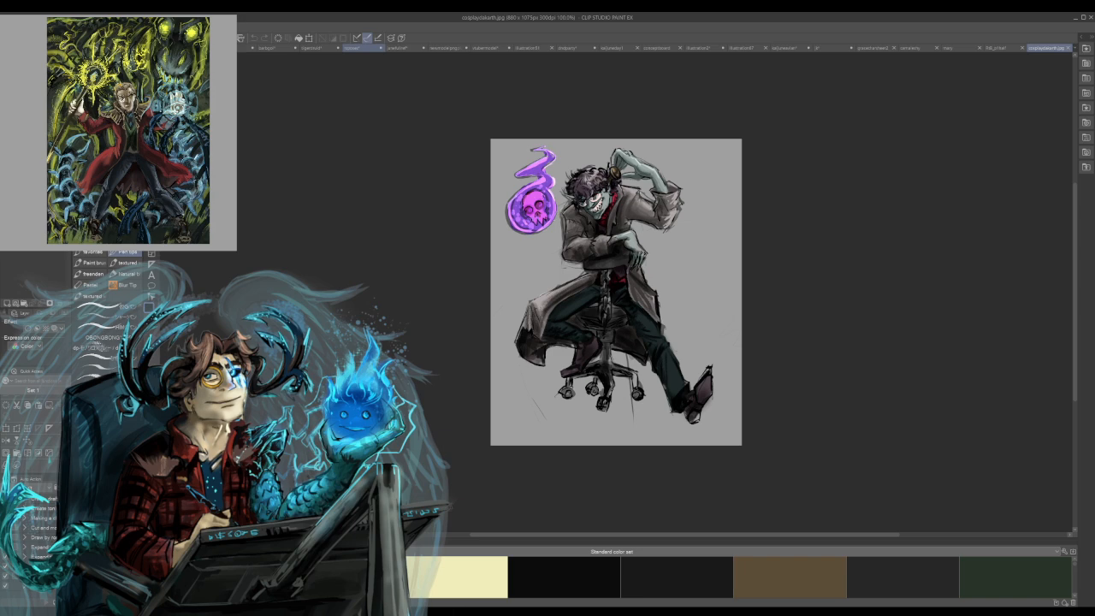
Look at the moustached man's sheet, return to the grey sheet, and sketch the new figure's jaw and pointed collar.
click(352, 47)
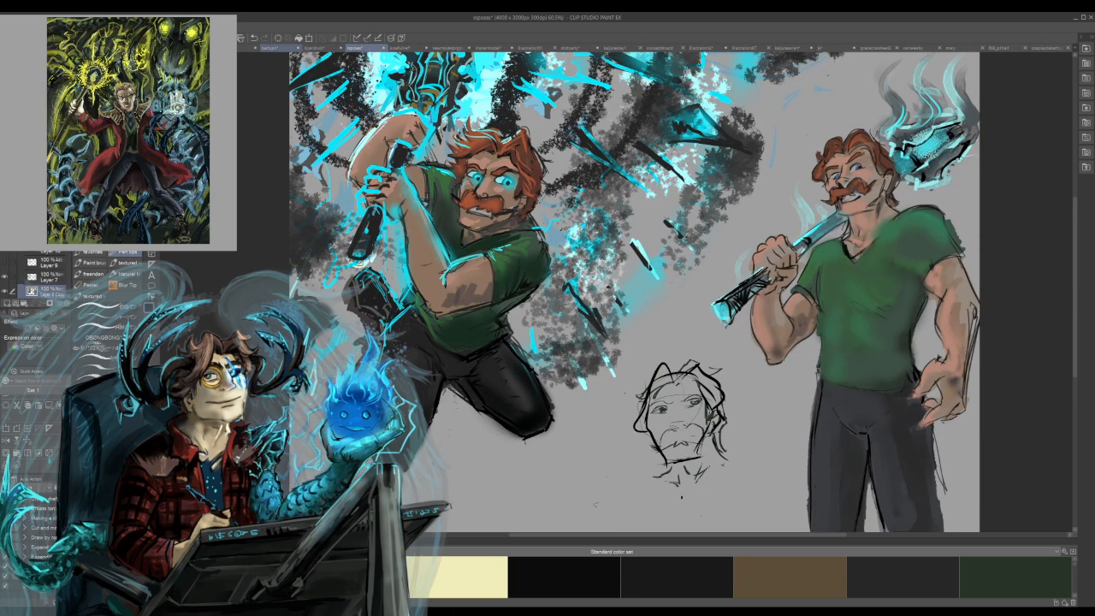
click(257, 47)
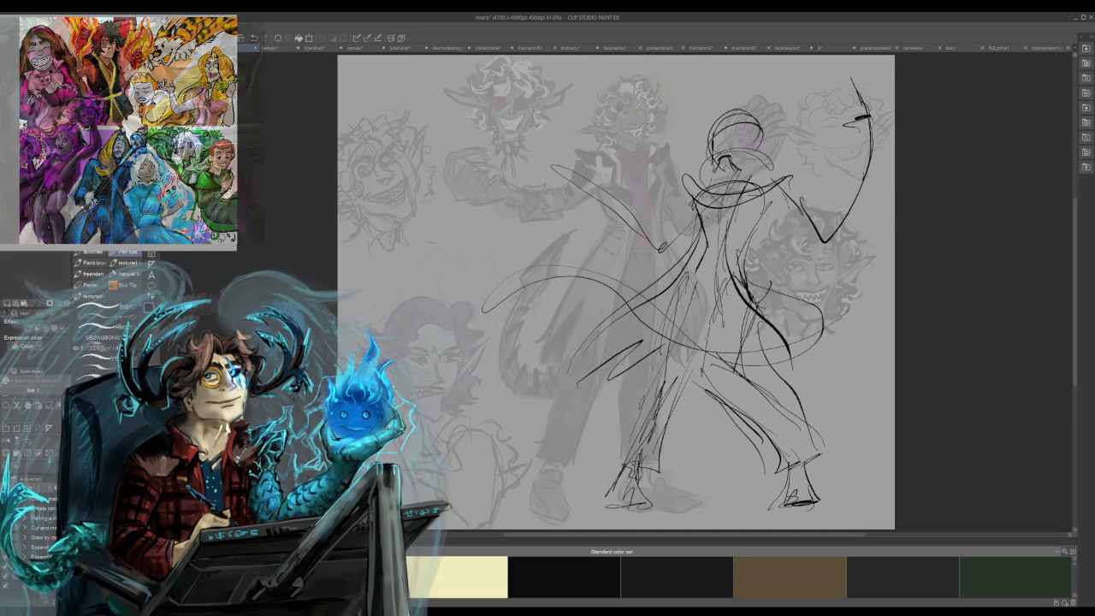
drag(752, 153, 755, 187)
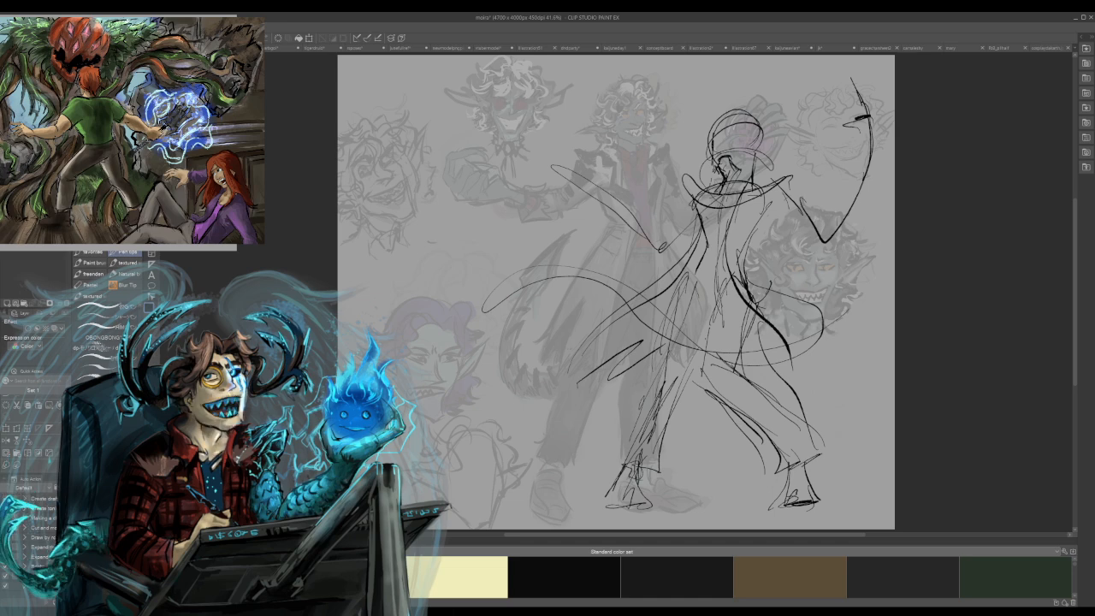
drag(704, 186, 712, 175)
drag(707, 181, 727, 210)
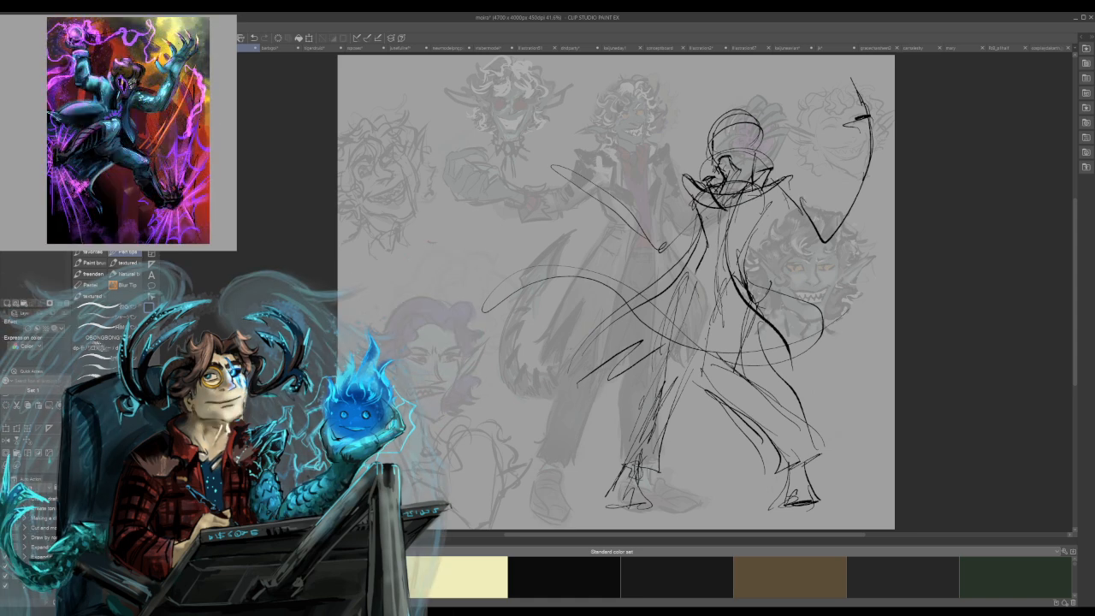
drag(685, 175, 706, 205)
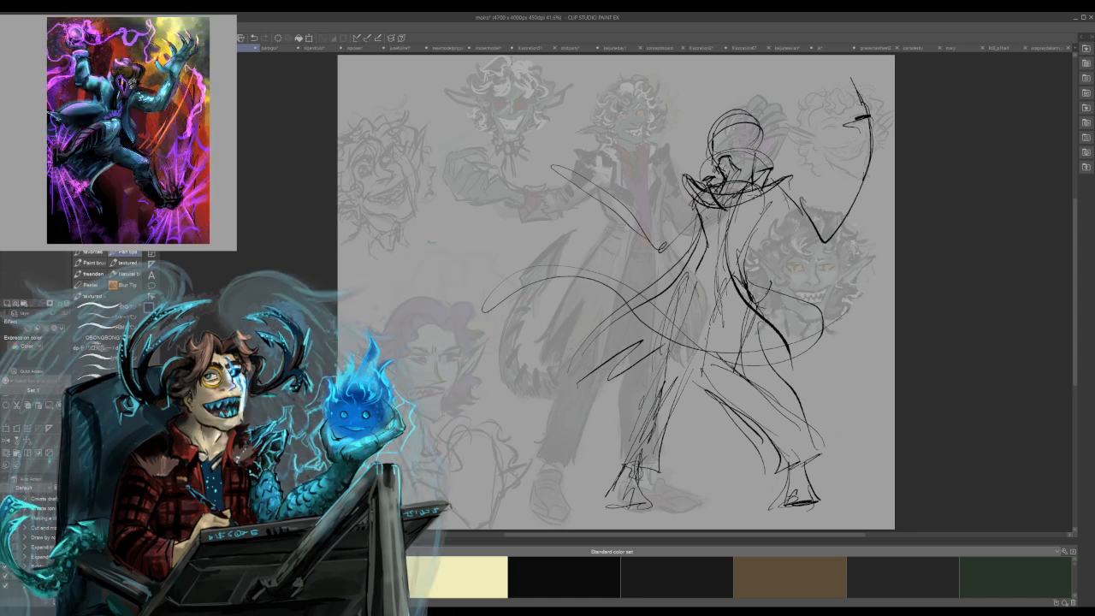
drag(770, 196, 754, 214)
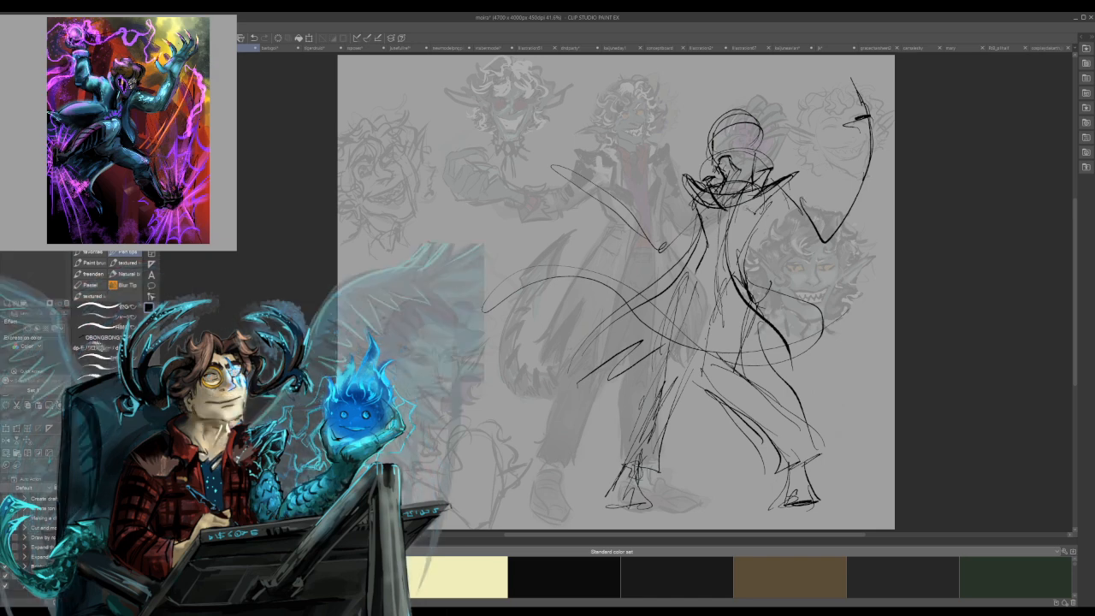
Flesh out the outstretched arm's sleeve and draw its clawed hand with curled fingers.
mouse_move(685, 187)
mouse_down()
mouse_move(649, 251)
mouse_move(585, 193)
mouse_move(631, 222)
mouse_up()
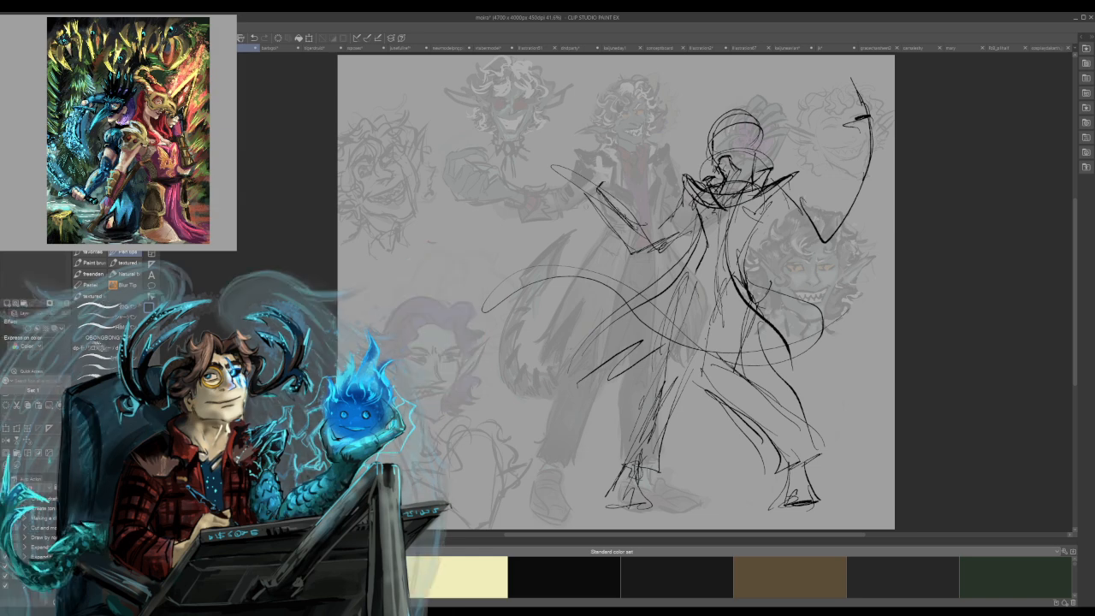
drag(553, 190, 549, 159)
drag(548, 166, 560, 155)
drag(584, 181, 592, 171)
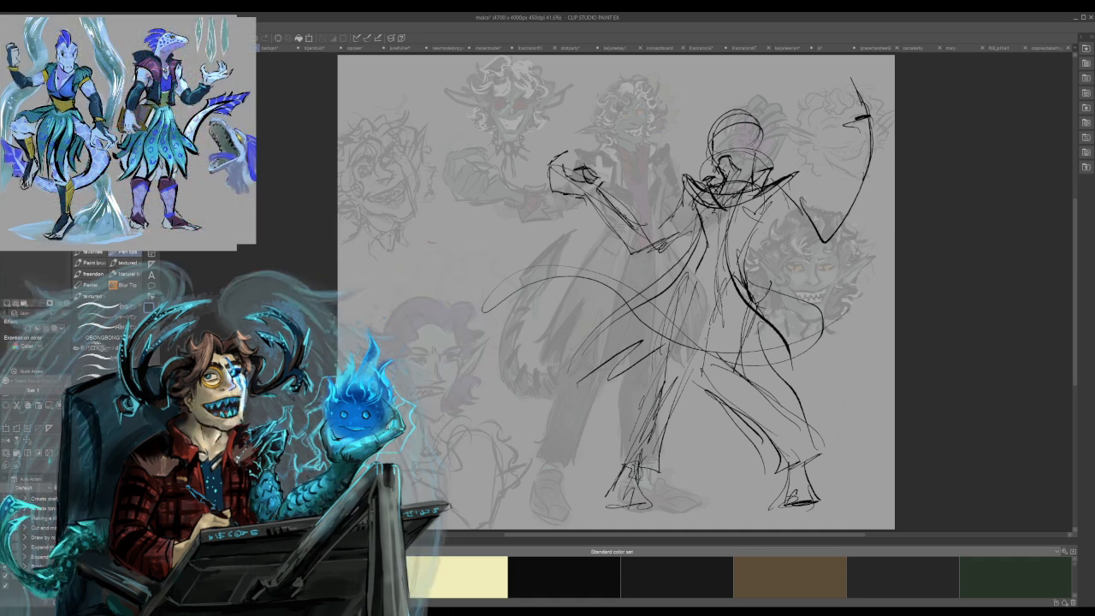
mouse_move(562, 156)
mouse_down()
mouse_move(568, 167)
mouse_move(544, 173)
mouse_move(574, 179)
mouse_up()
key(ctrl+z)
drag(553, 166, 558, 191)
drag(551, 191, 563, 176)
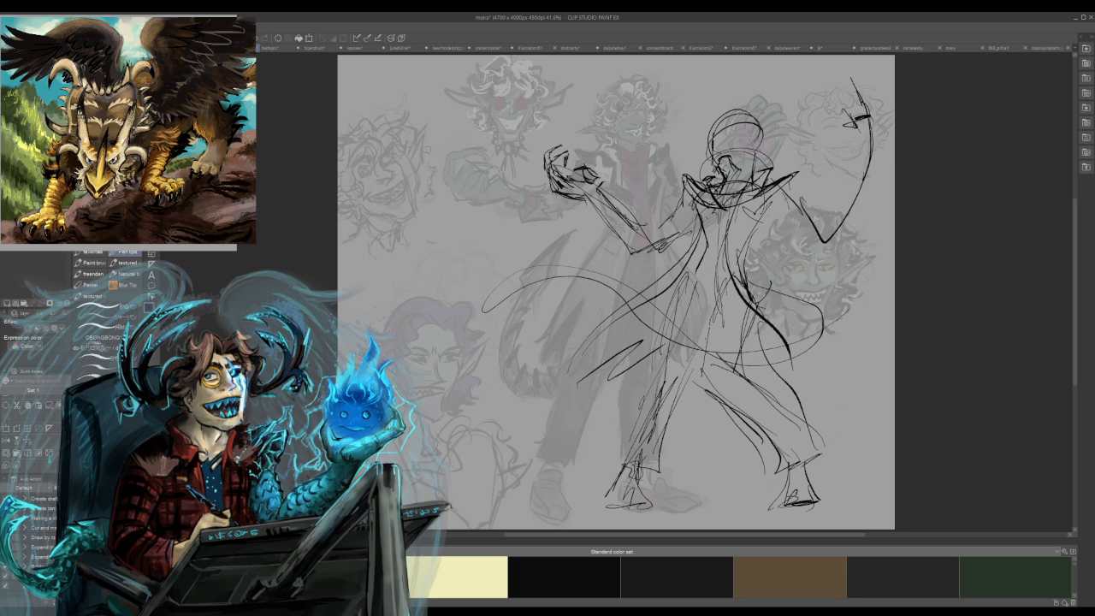
Draw the raised arm's hand and wrist and thicken the sleeve down to the elbow and shoulder.
mouse_move(852, 132)
mouse_down()
mouse_move(861, 137)
mouse_move(847, 174)
mouse_move(824, 195)
mouse_up()
key(ctrl+z)
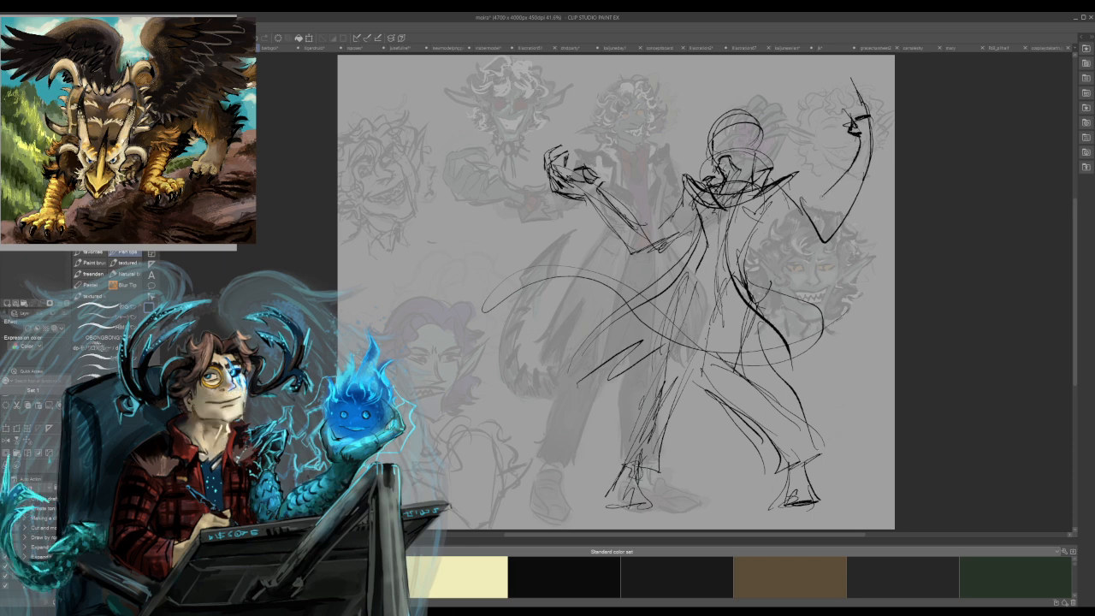
mouse_move(853, 160)
mouse_down()
mouse_move(860, 176)
mouse_move(859, 148)
mouse_move(880, 158)
mouse_move(853, 187)
mouse_up()
mouse_move(845, 175)
mouse_down()
mouse_move(859, 184)
mouse_move(838, 172)
mouse_move(832, 222)
mouse_move(795, 171)
mouse_move(811, 237)
mouse_up()
drag(776, 203, 811, 235)
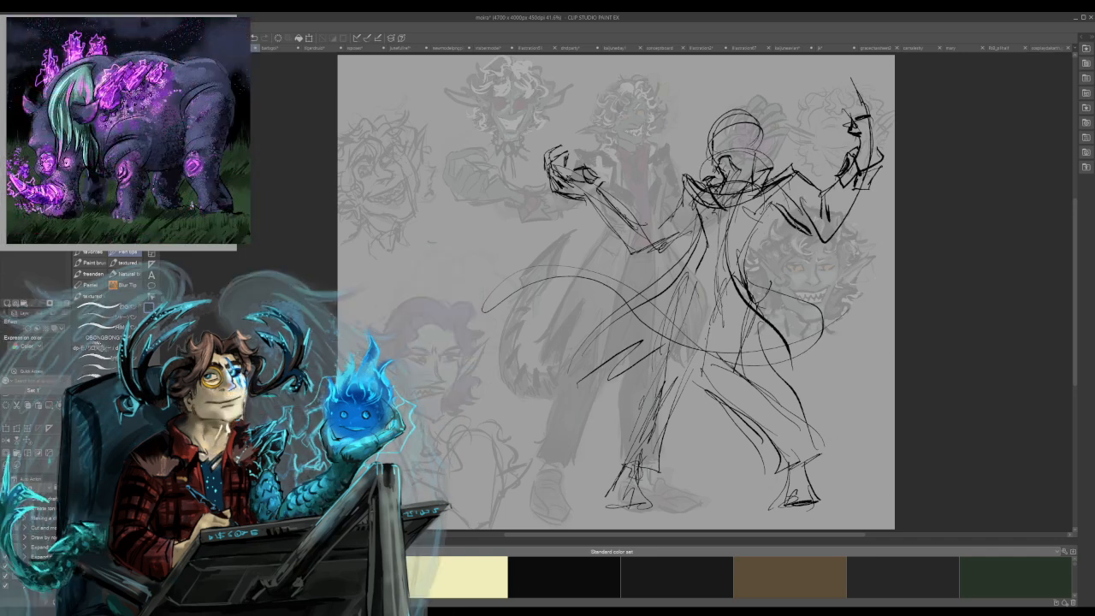
Draw the coat's outer edge with bold strokes from underarm to a pointed hem corner, undoing unwanted lines.
mouse_move(859, 195)
mouse_down()
mouse_move(830, 239)
mouse_move(751, 260)
mouse_move(746, 272)
mouse_up()
mouse_move(770, 229)
mouse_down()
mouse_move(747, 282)
mouse_move(751, 264)
mouse_move(758, 312)
mouse_move(791, 359)
mouse_move(710, 363)
mouse_move(781, 367)
mouse_move(770, 365)
mouse_move(775, 374)
mouse_up()
key(ctrl+z)
key(ctrl+z)
key(ctrl+z)
mouse_move(775, 374)
mouse_down()
mouse_move(784, 369)
mouse_move(771, 369)
mouse_up()
drag(766, 348, 763, 377)
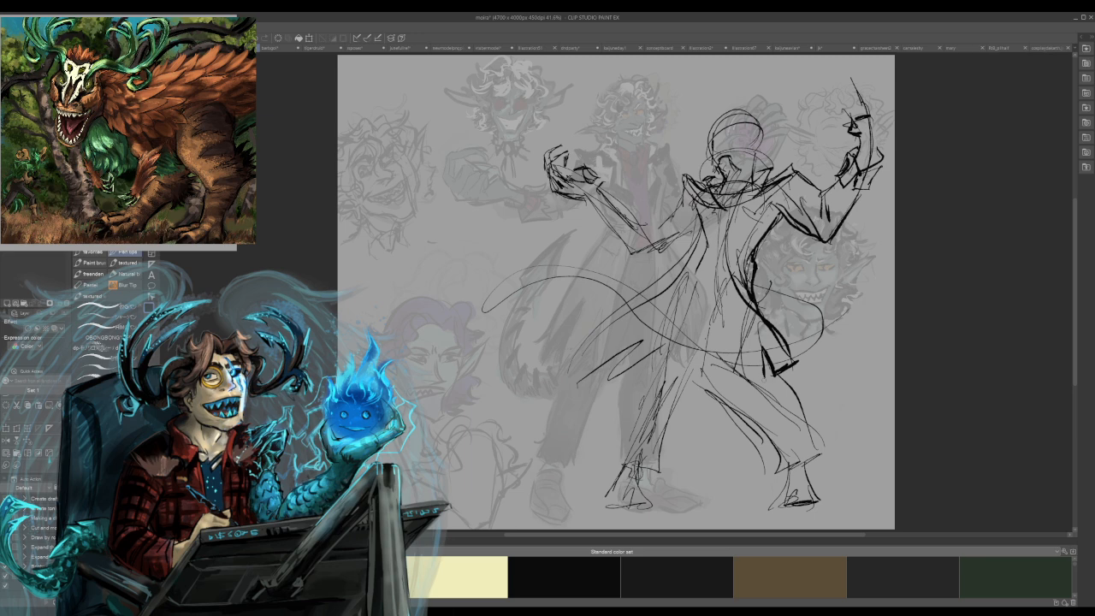
Ink the coat's bottom hem and its inner front edge running up to the collar.
drag(705, 367, 762, 373)
drag(707, 278, 703, 295)
drag(724, 199, 710, 251)
key(ctrl+z)
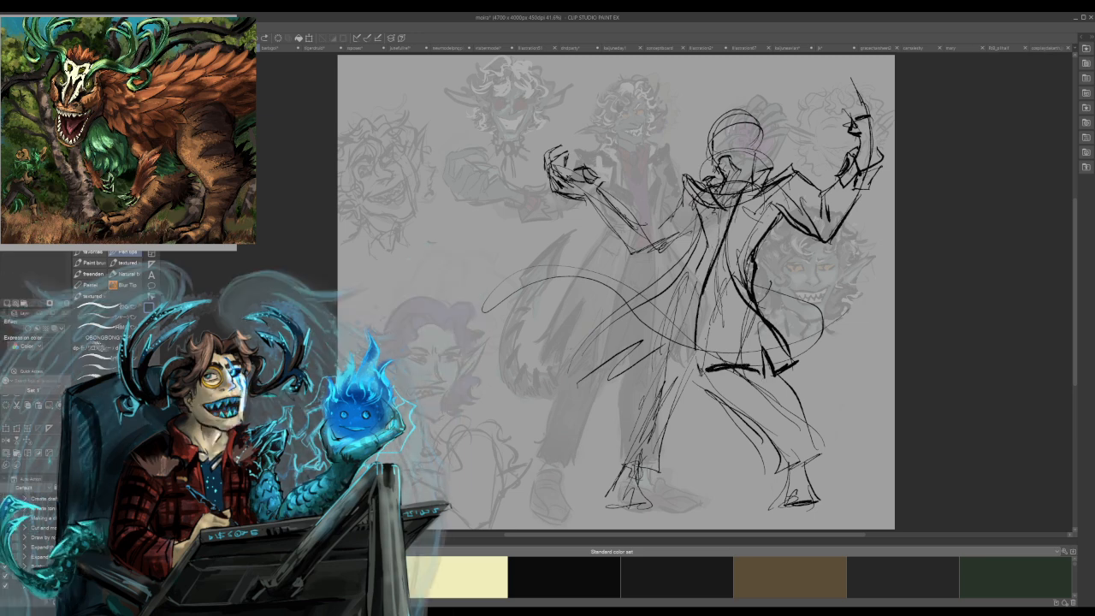
Draw the windblown coat tail's upper edge sweeping out from the waist and erase the overlapping guide curves.
mouse_move(696, 293)
mouse_down()
mouse_move(685, 325)
mouse_move(602, 340)
mouse_move(585, 363)
mouse_up()
drag(689, 301, 648, 318)
drag(673, 267, 581, 362)
key(ctrl+z)
key(ctrl+z)
mouse_move(677, 276)
mouse_down()
mouse_move(586, 350)
mouse_move(701, 237)
mouse_move(671, 305)
mouse_up()
key(c)
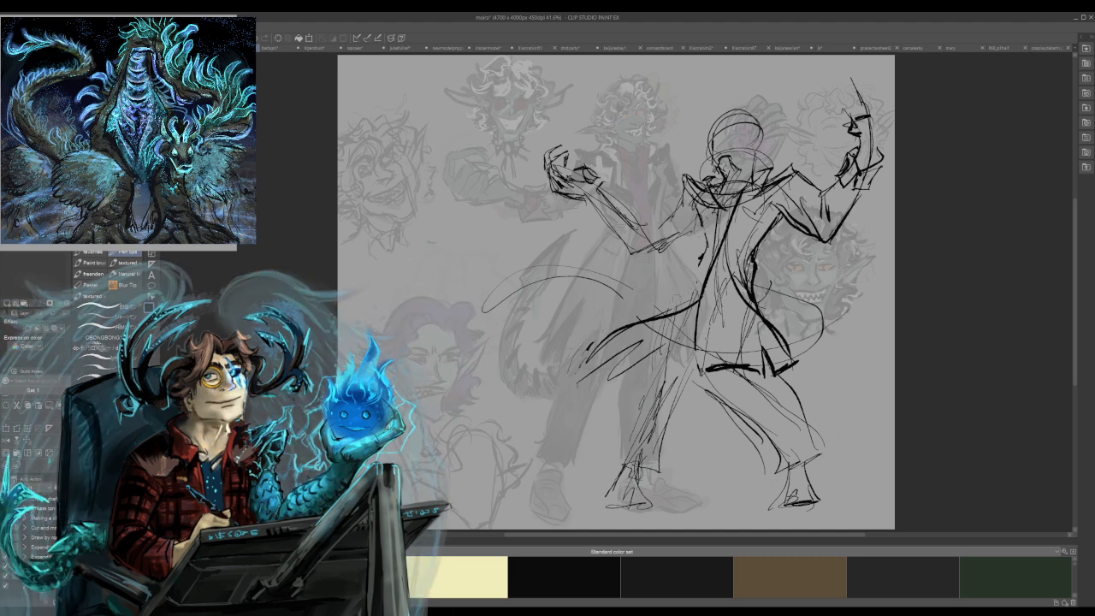
Complete the windblown coat tail with bold fold lines and a jagged outer hem.
mouse_move(573, 382)
mouse_down()
mouse_move(609, 320)
mouse_move(629, 303)
mouse_move(686, 295)
mouse_move(703, 262)
mouse_move(685, 281)
mouse_up()
drag(714, 242, 655, 306)
mouse_move(554, 344)
mouse_down()
mouse_move(590, 361)
mouse_move(626, 313)
mouse_up()
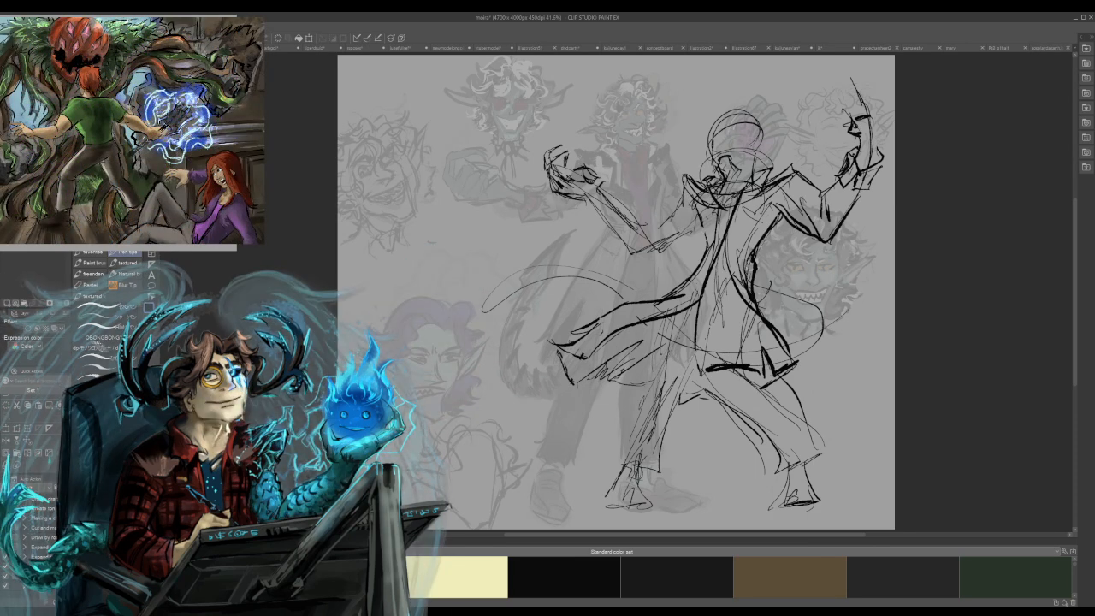
Fill in a dark tie at the neck, undo the ear strokes, and sketch curly hair on the head.
mouse_move(718, 170)
mouse_down()
mouse_move(718, 188)
mouse_move(742, 175)
mouse_move(724, 180)
mouse_move(734, 184)
mouse_move(729, 210)
mouse_up()
drag(726, 202, 723, 213)
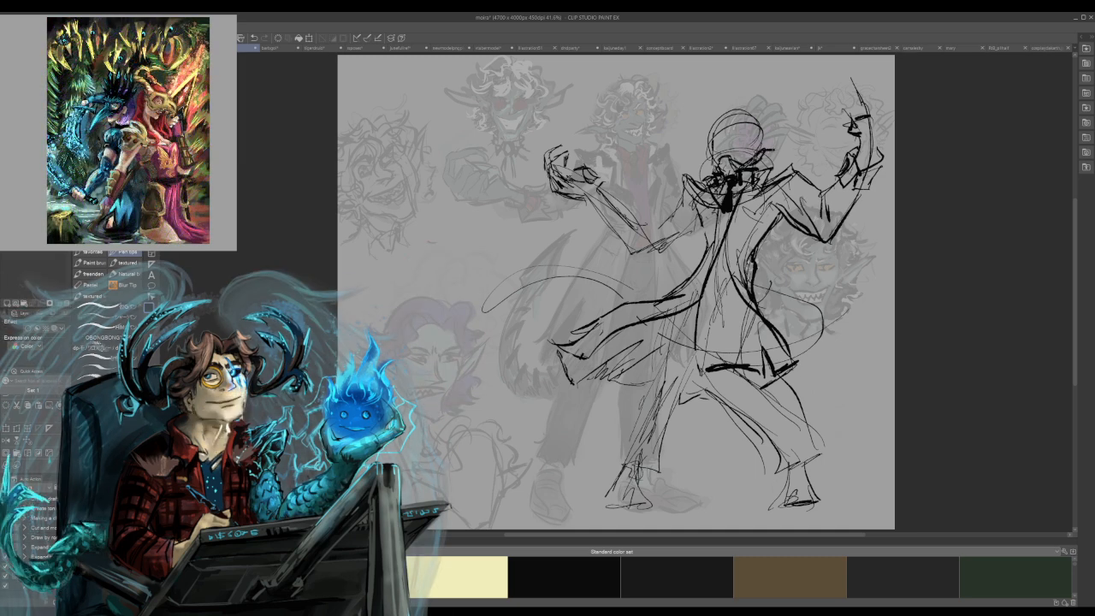
mouse_move(775, 150)
mouse_down()
mouse_move(758, 164)
mouse_move(703, 165)
mouse_up()
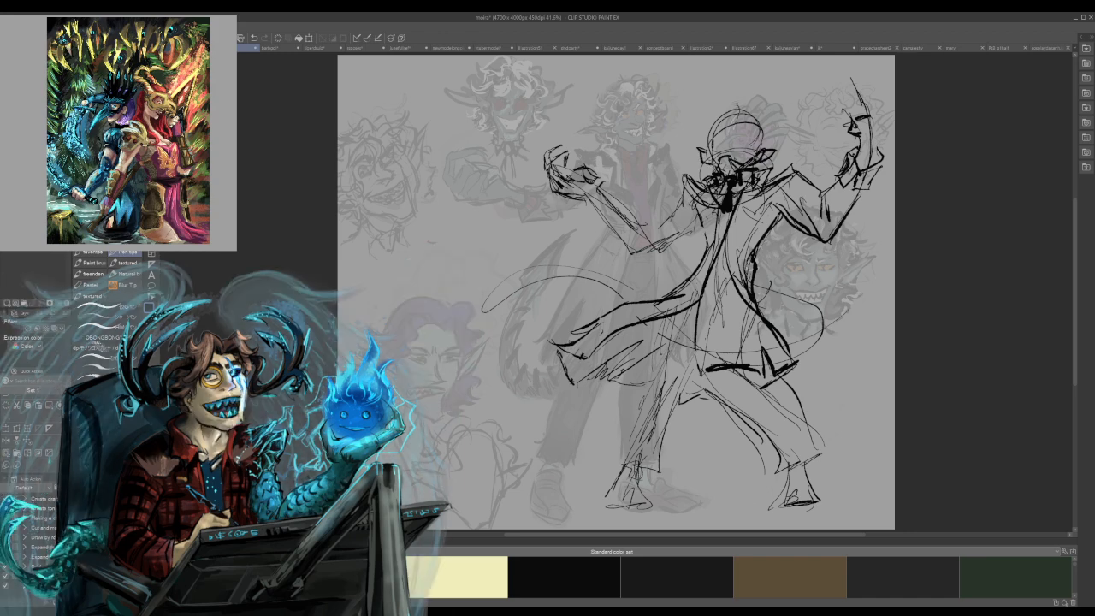
key(ctrl+z)
key(ctrl+z)
mouse_move(715, 123)
mouse_down()
mouse_move(741, 106)
mouse_move(701, 115)
mouse_move(709, 134)
mouse_move(739, 108)
mouse_up()
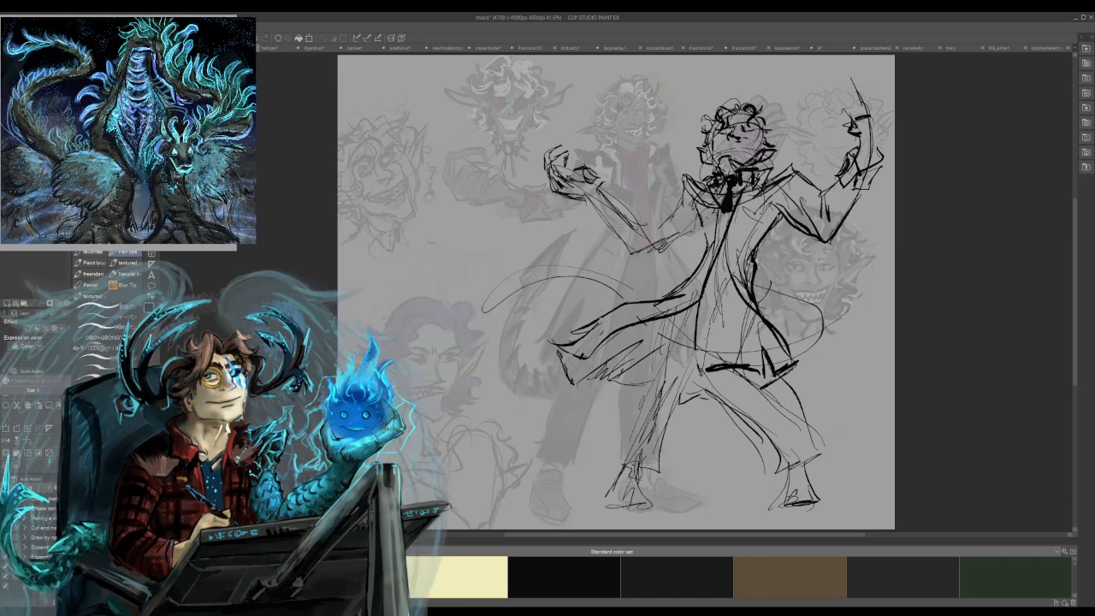
Try extra curls on the new head, including with a colour sampled from the older figure's hair, and undo them.
mouse_move(720, 127)
mouse_down()
mouse_move(708, 149)
mouse_move(763, 142)
mouse_move(773, 124)
mouse_up()
mouse_move(705, 128)
mouse_down()
mouse_move(706, 149)
mouse_move(718, 125)
mouse_up()
key(ctrl+z)
key(ctrl+z)
key(ctrl+z)
alt+click(632, 91)
mouse_move(716, 133)
mouse_down()
mouse_move(702, 143)
mouse_move(721, 124)
mouse_up()
key(ctrl+z)
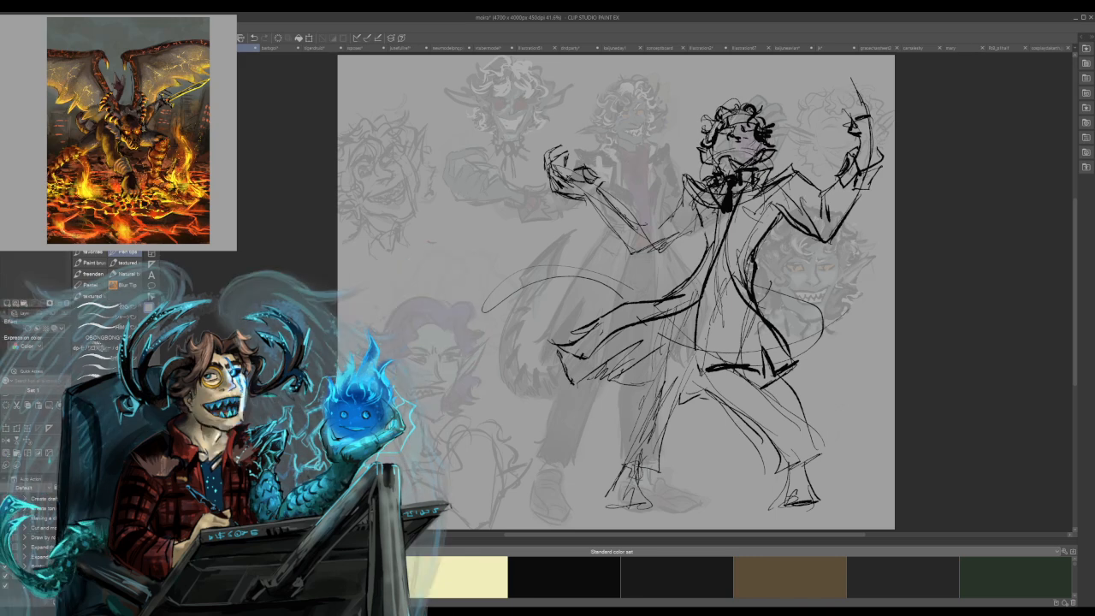
key(ctrl+z)
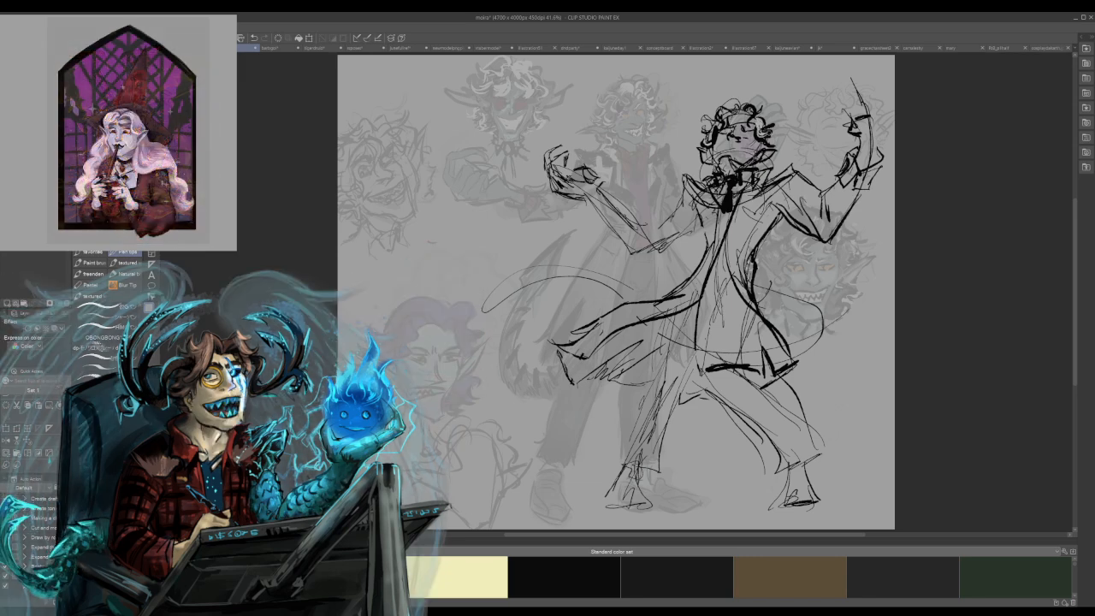
key(x)
drag(732, 109, 701, 153)
key(ctrl+z)
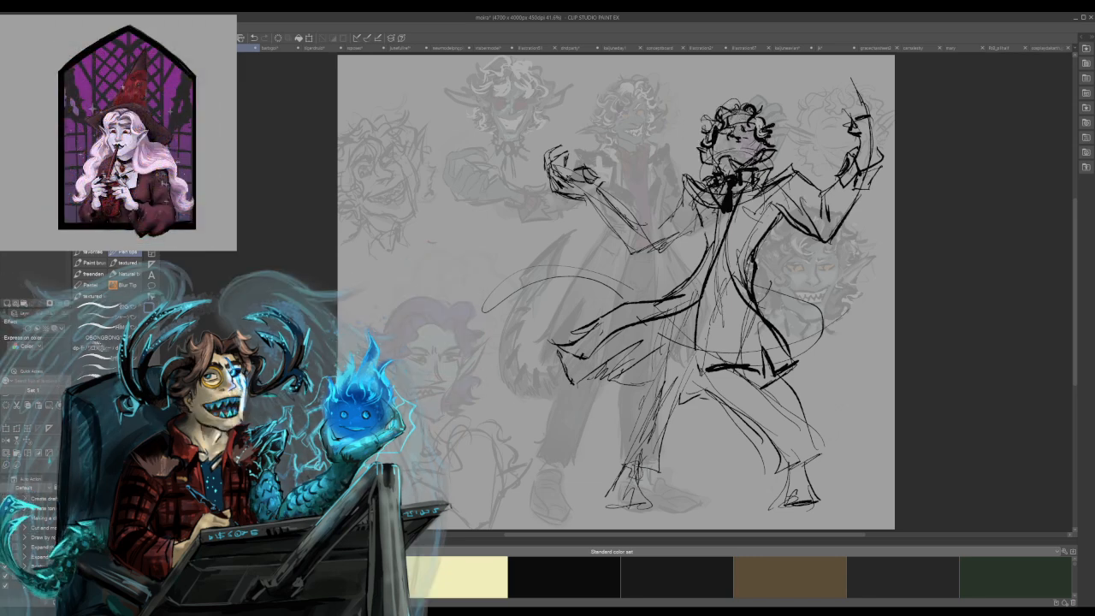
Thicken the dark curls around the new figure's head and refine the lower face lines.
mouse_move(752, 115)
mouse_down()
mouse_move(757, 138)
mouse_move(753, 114)
mouse_up()
mouse_move(728, 107)
mouse_down()
mouse_move(713, 110)
mouse_move(705, 138)
mouse_up()
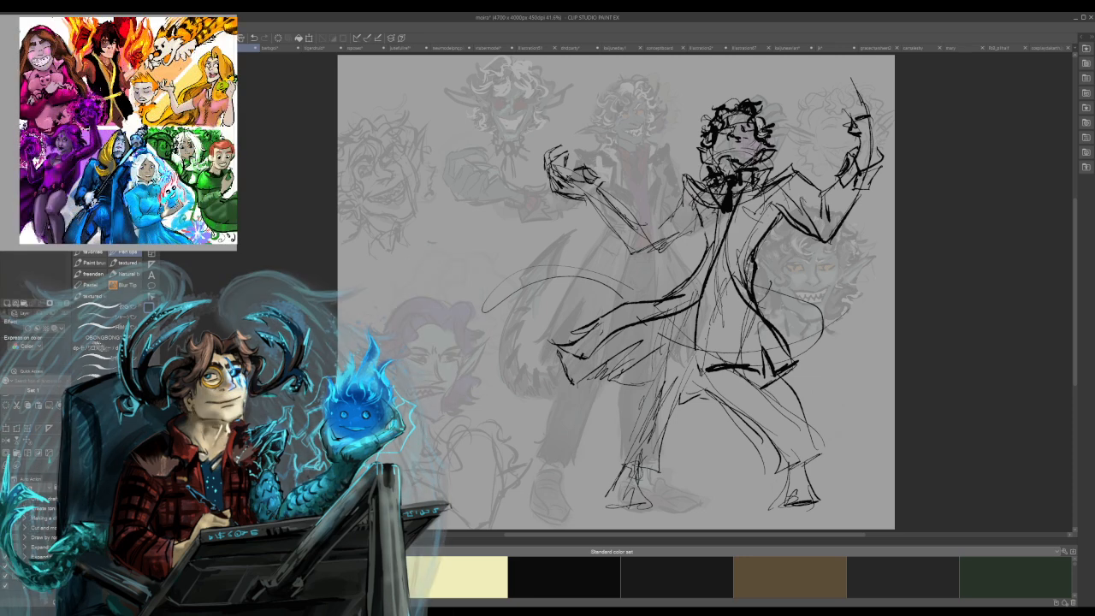
mouse_move(734, 157)
mouse_down()
mouse_move(751, 147)
mouse_move(722, 160)
mouse_move(739, 157)
mouse_up()
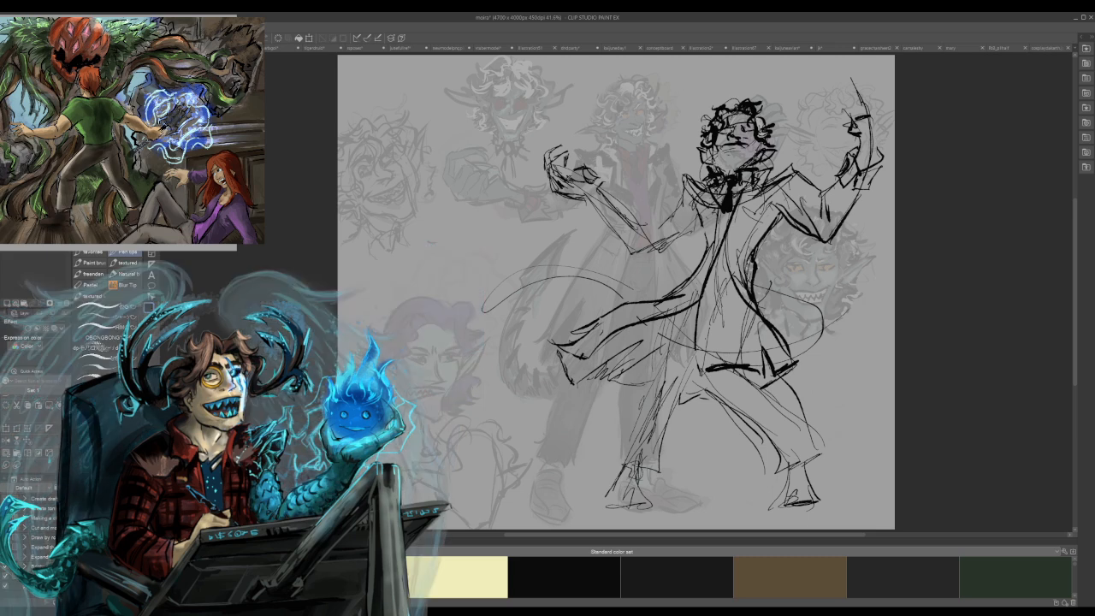
Sketch the grinning mouth and jaw on the new figure's face and strengthen the straight leg's trouser lines down to the cuff.
drag(720, 168, 739, 177)
drag(761, 152, 732, 177)
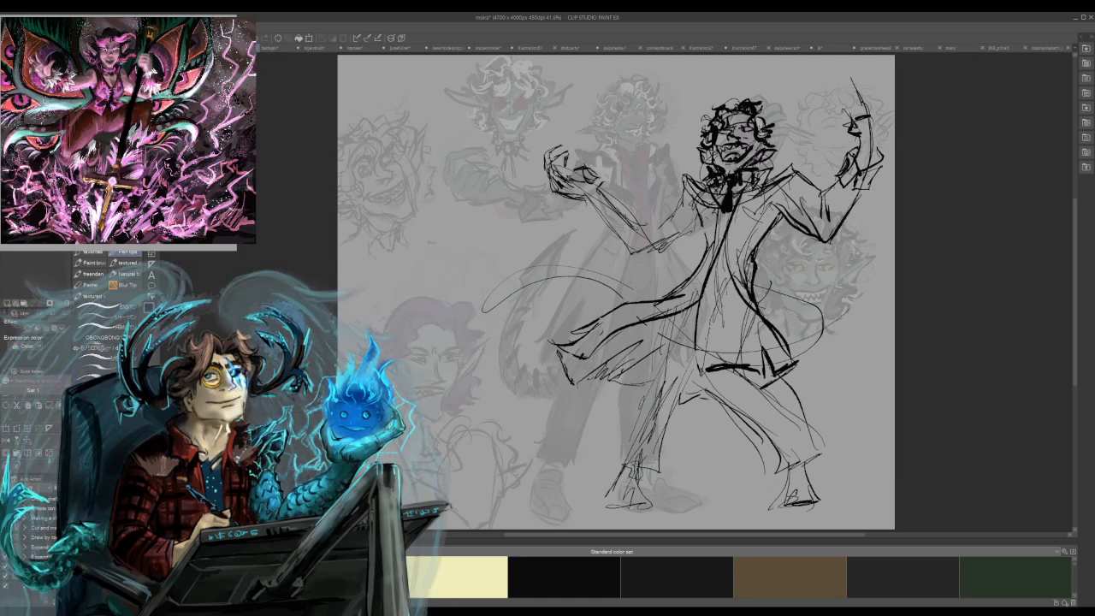
drag(668, 345, 659, 369)
mouse_move(684, 311)
mouse_down()
mouse_move(621, 457)
mouse_move(663, 470)
mouse_up()
drag(675, 395, 662, 470)
drag(687, 364, 676, 390)
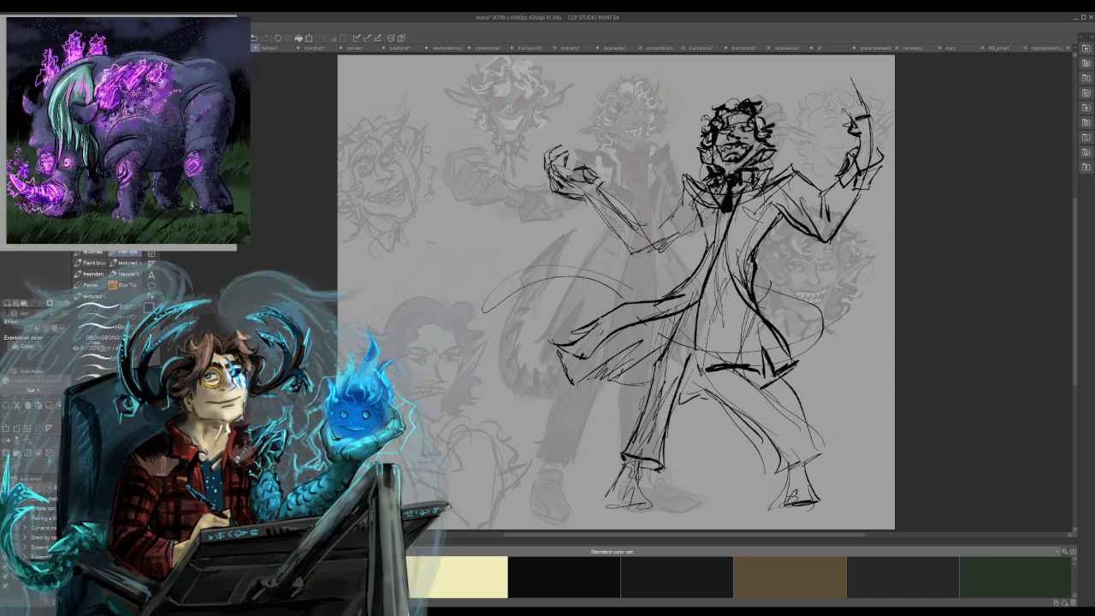
Add hatching and fold strokes to the lower front of the coat, just above its hem.
mouse_move(706, 330)
mouse_down()
mouse_move(699, 374)
mouse_move(750, 371)
mouse_move(744, 357)
mouse_up()
drag(749, 320, 727, 361)
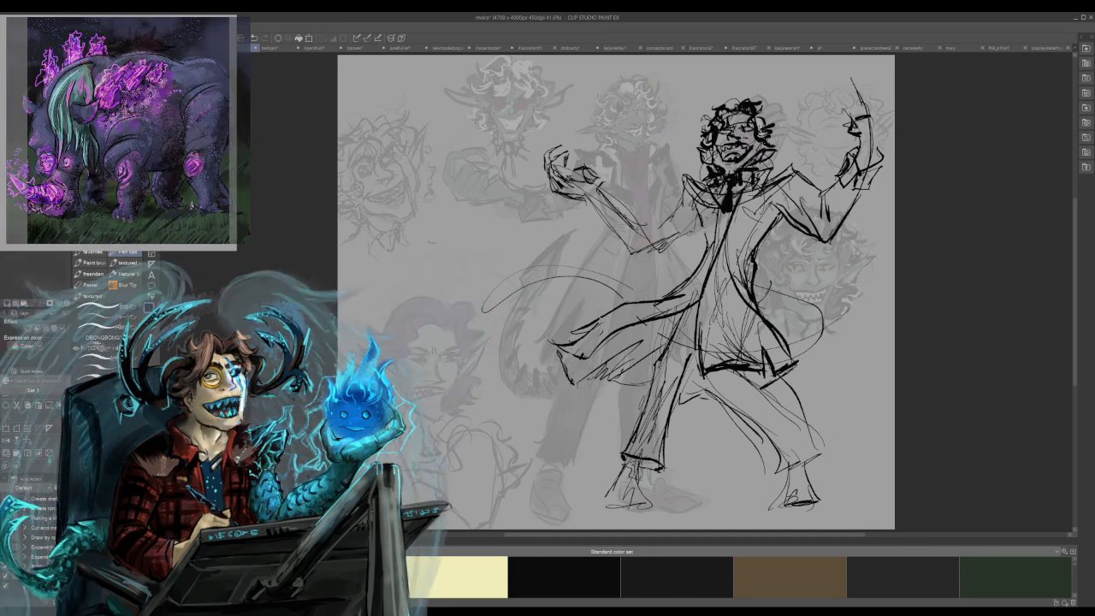
drag(763, 323, 730, 368)
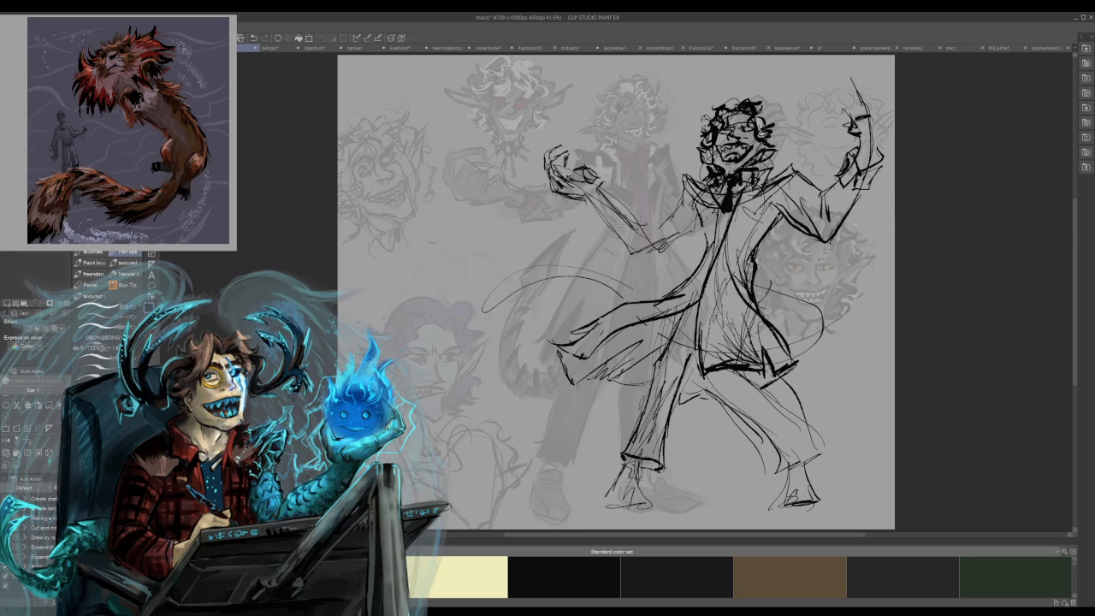
drag(789, 341, 774, 362)
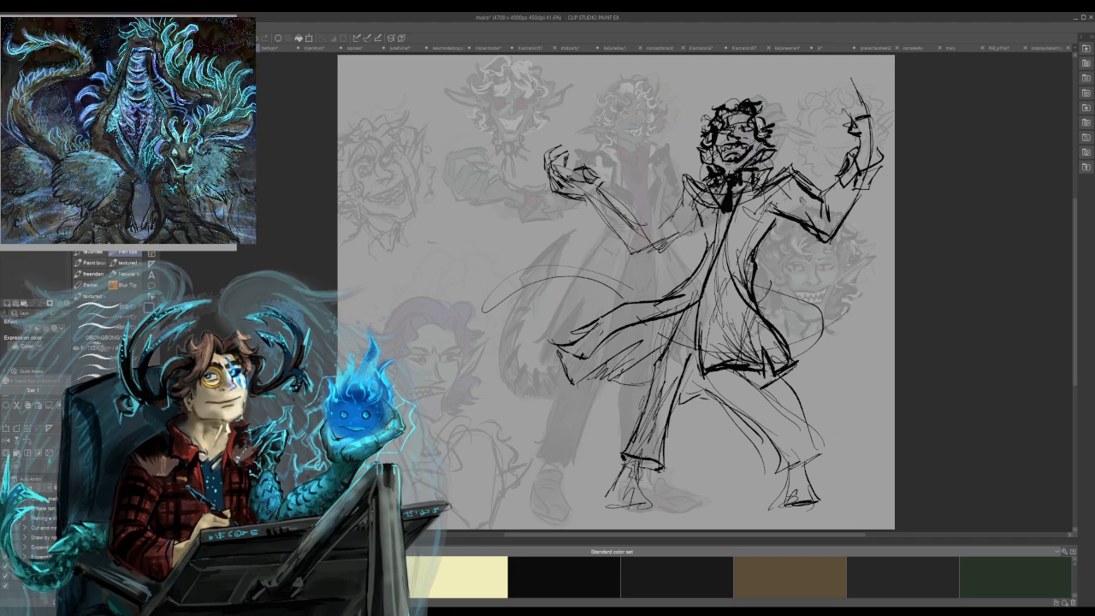
Draw the pointed coat collar and lapels around the neck, undo one stroke, and firm up the waist contour.
drag(691, 170, 706, 187)
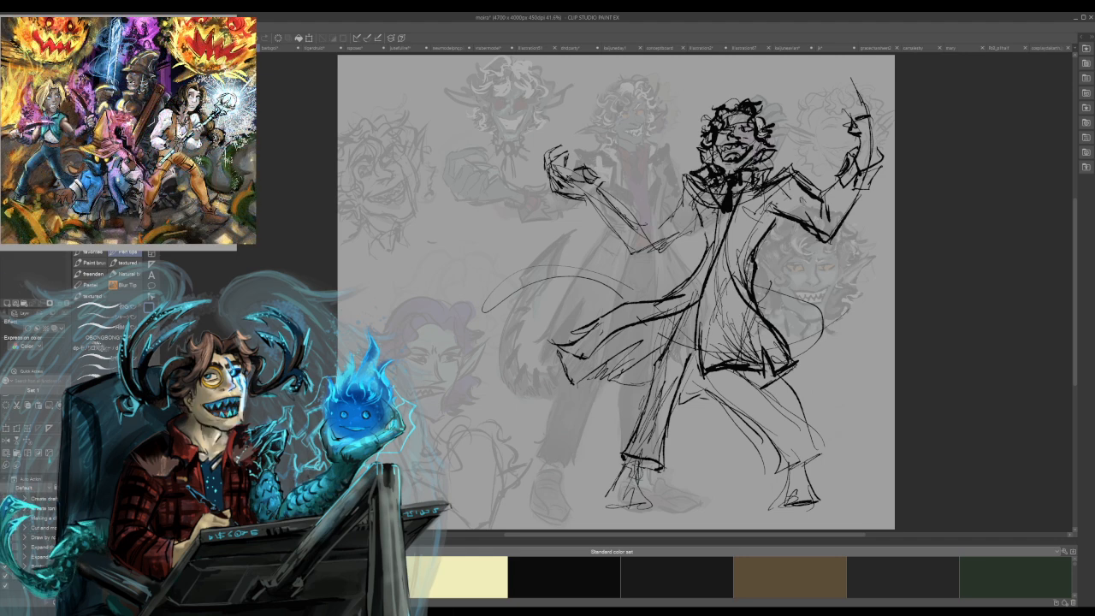
mouse_move(761, 162)
mouse_down()
mouse_move(772, 173)
mouse_move(743, 208)
mouse_move(725, 259)
mouse_up()
drag(737, 231, 724, 263)
drag(692, 219, 704, 270)
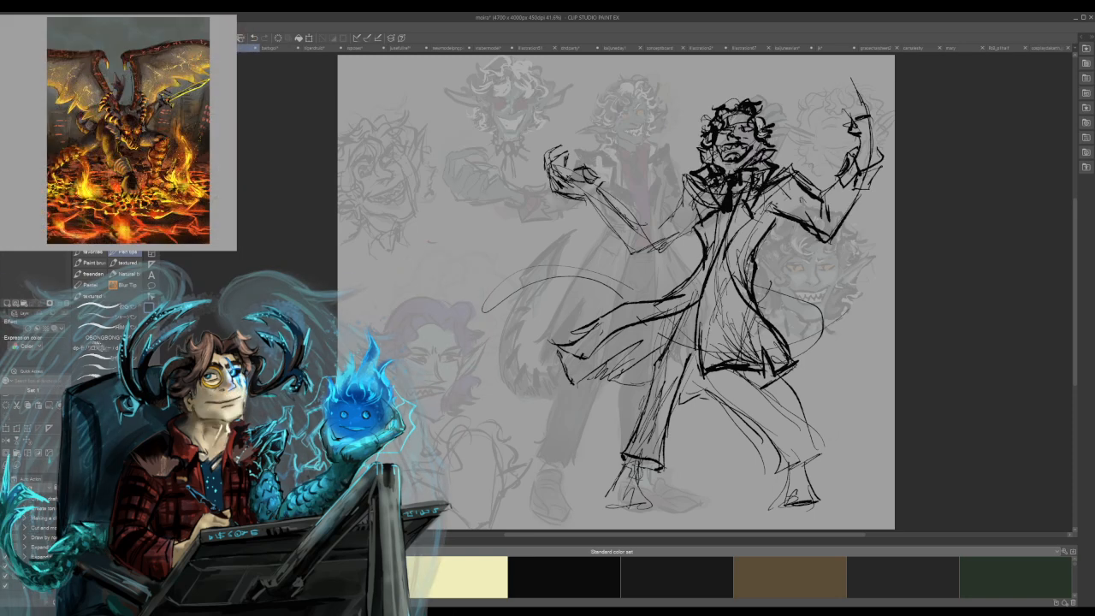
key(ctrl+z)
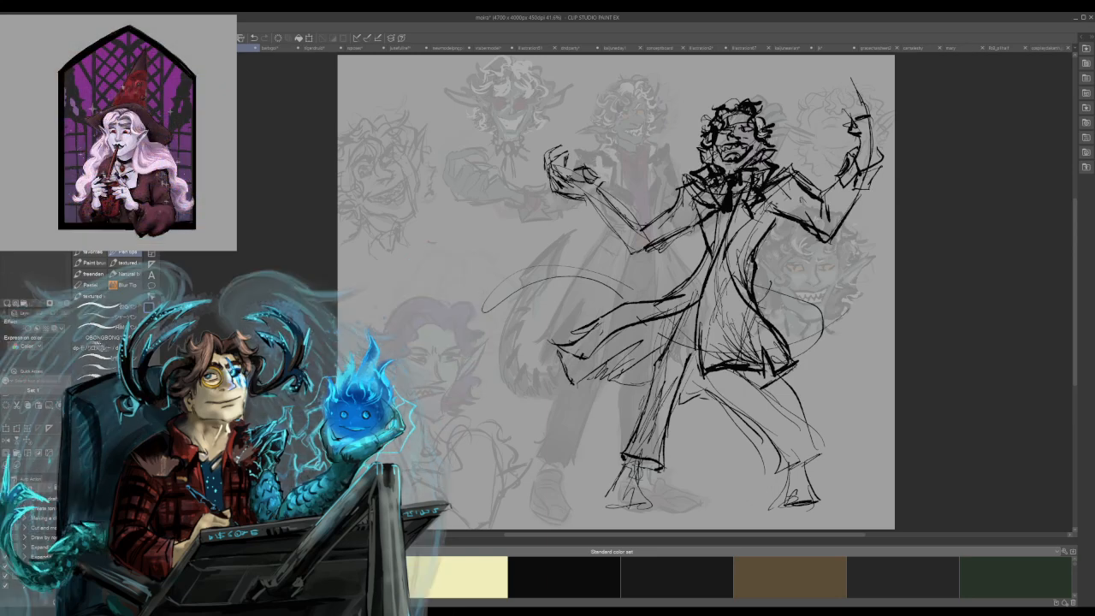
drag(773, 216, 756, 263)
drag(696, 175, 711, 182)
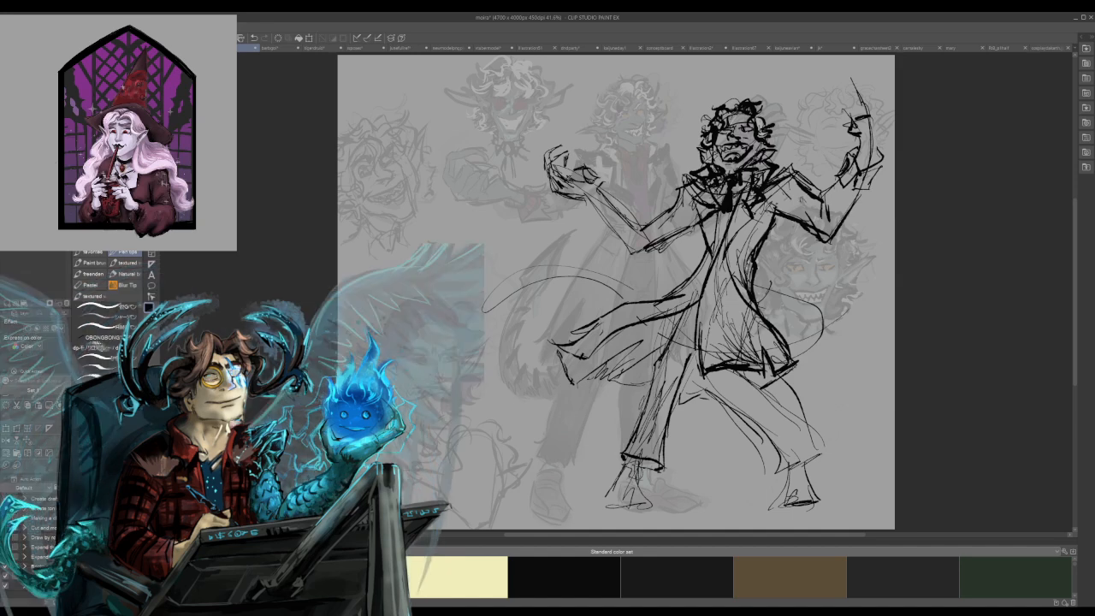
Reinforce the coat's back edge and draw a jagged folded cuff with sleeve creases on the arm with the upturned hand.
drag(701, 223, 694, 271)
drag(697, 258, 670, 295)
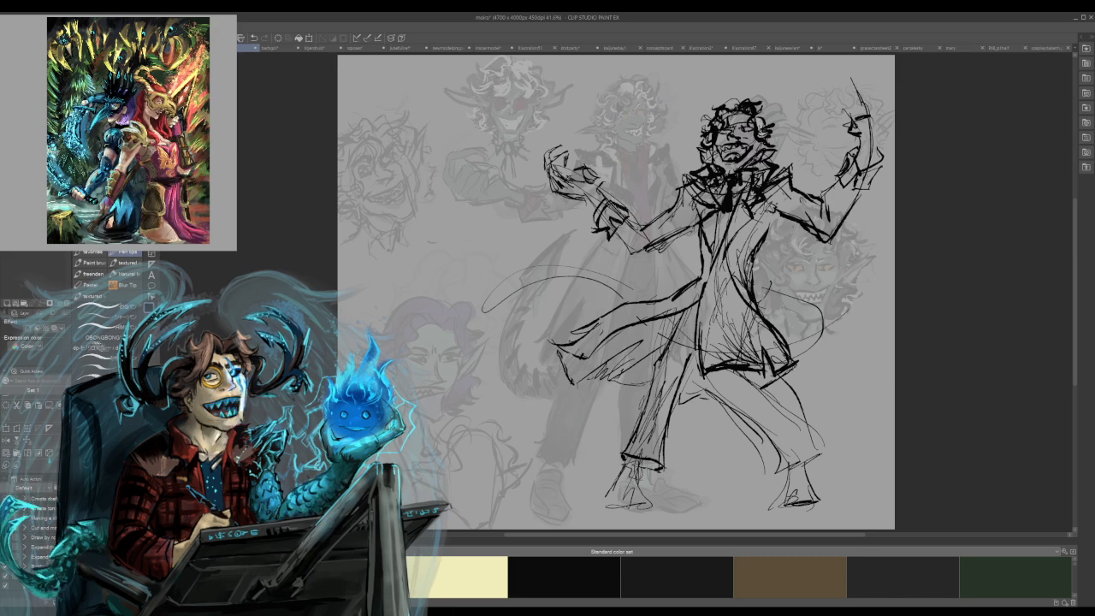
mouse_move(592, 211)
mouse_down()
mouse_move(585, 228)
mouse_move(633, 259)
mouse_move(699, 225)
mouse_up()
drag(634, 223, 646, 228)
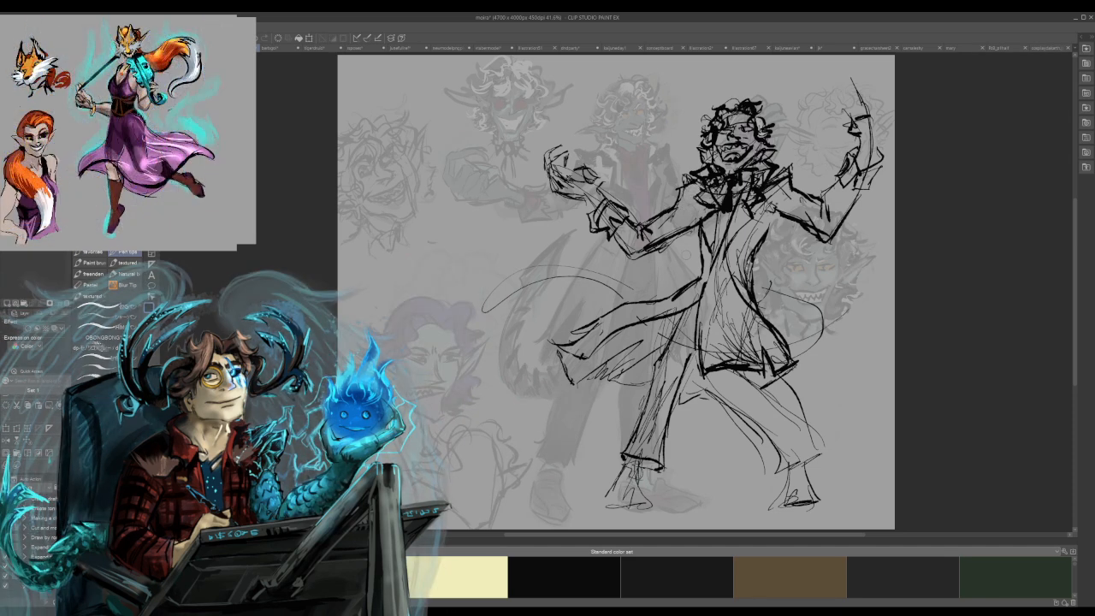
drag(699, 203, 694, 222)
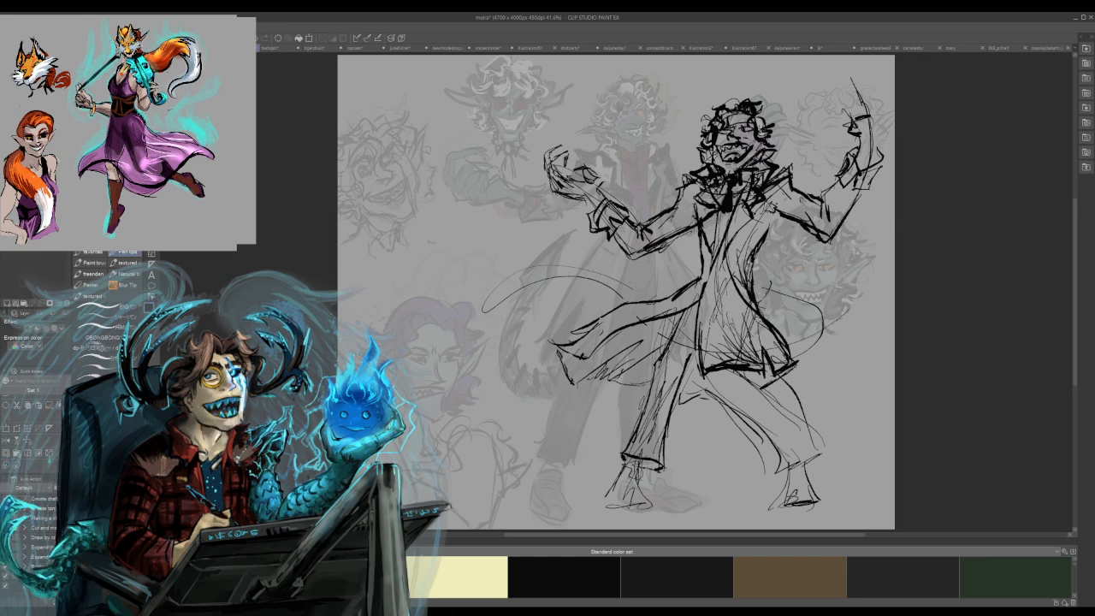
Redefine the coat's front edge, darken its front hem corner, and add fold and hem lines to the flying coat tail.
mouse_move(775, 208)
mouse_down()
mouse_move(747, 269)
mouse_move(752, 285)
mouse_up()
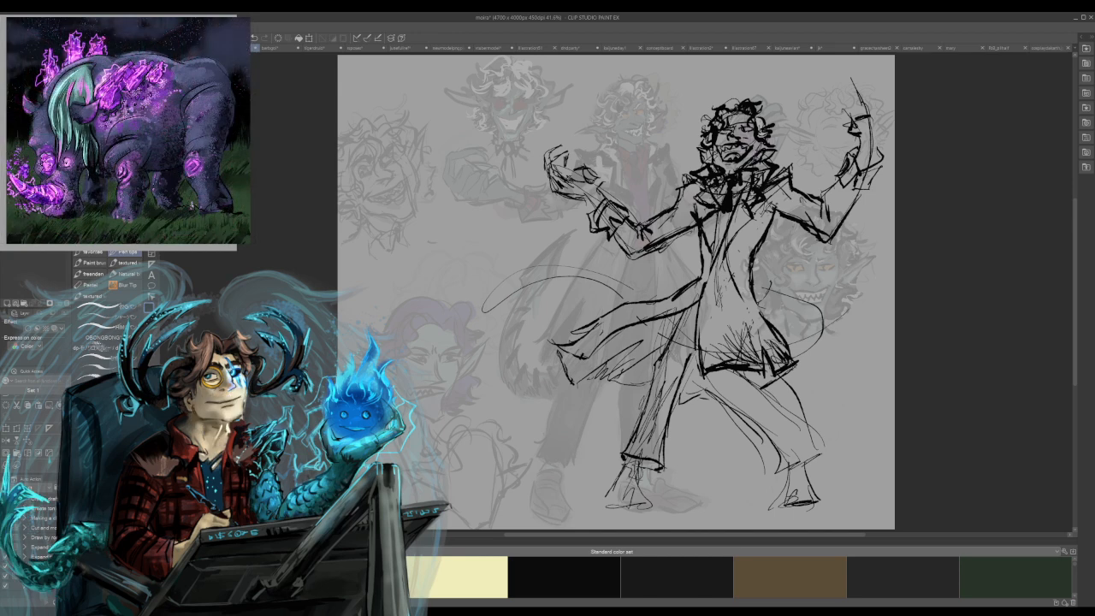
drag(779, 339, 801, 359)
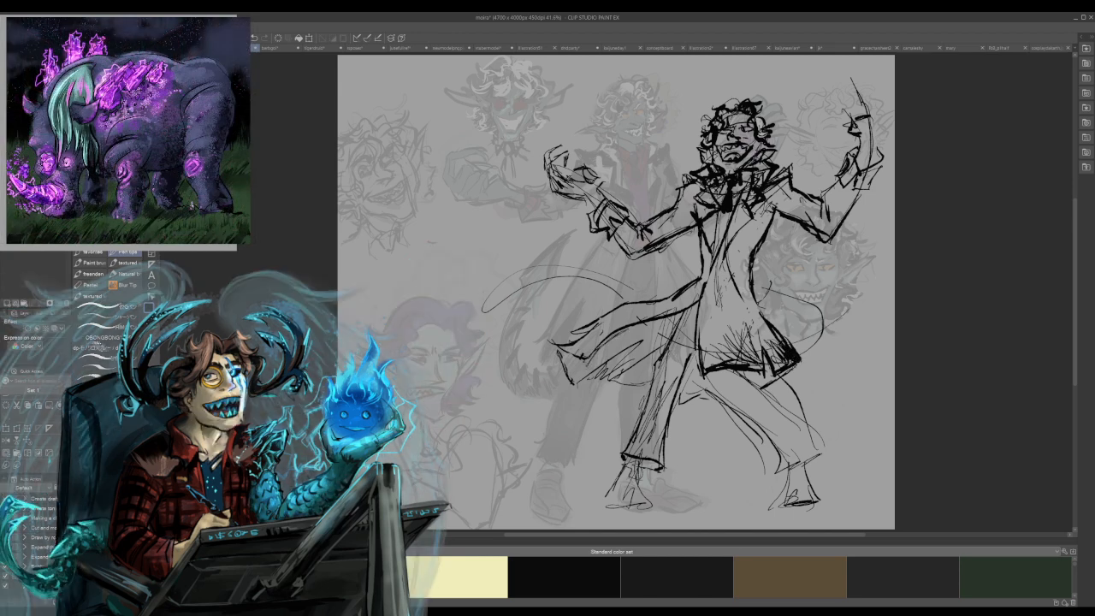
mouse_move(617, 333)
mouse_down()
mouse_move(582, 367)
mouse_move(599, 348)
mouse_up()
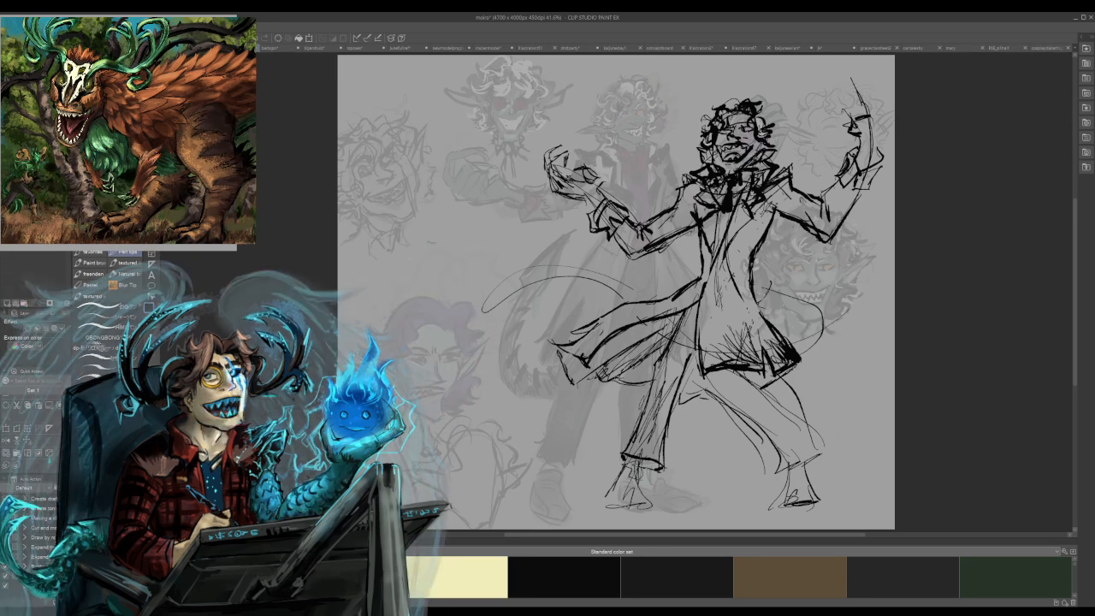
drag(634, 380, 652, 381)
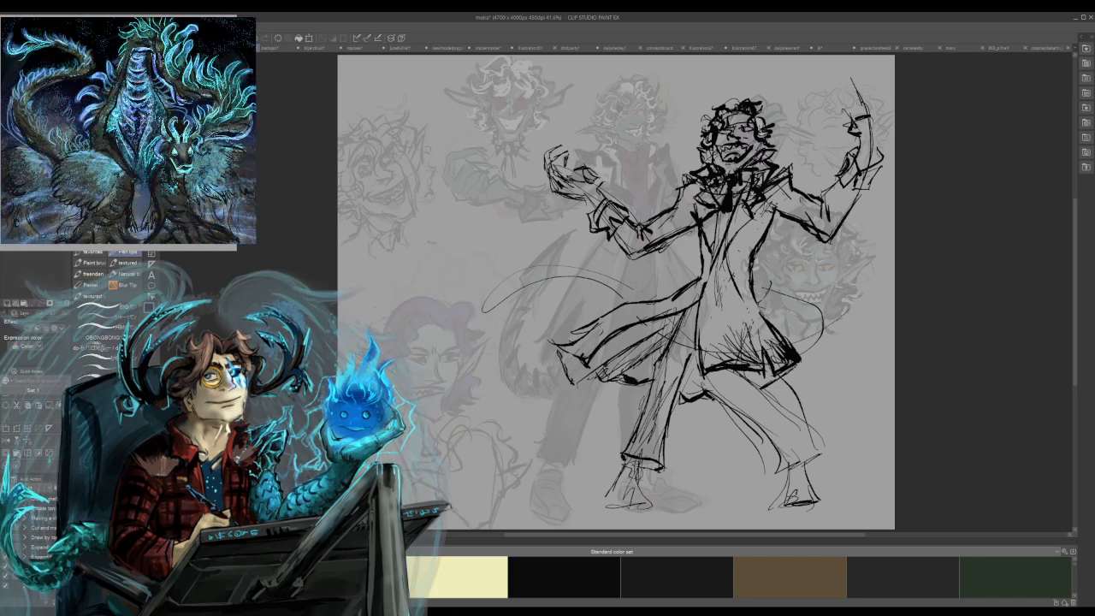
Outline the bent leg boldly from the thigh to the trouser cuff, and draw the ankle and shoe.
drag(693, 369, 708, 394)
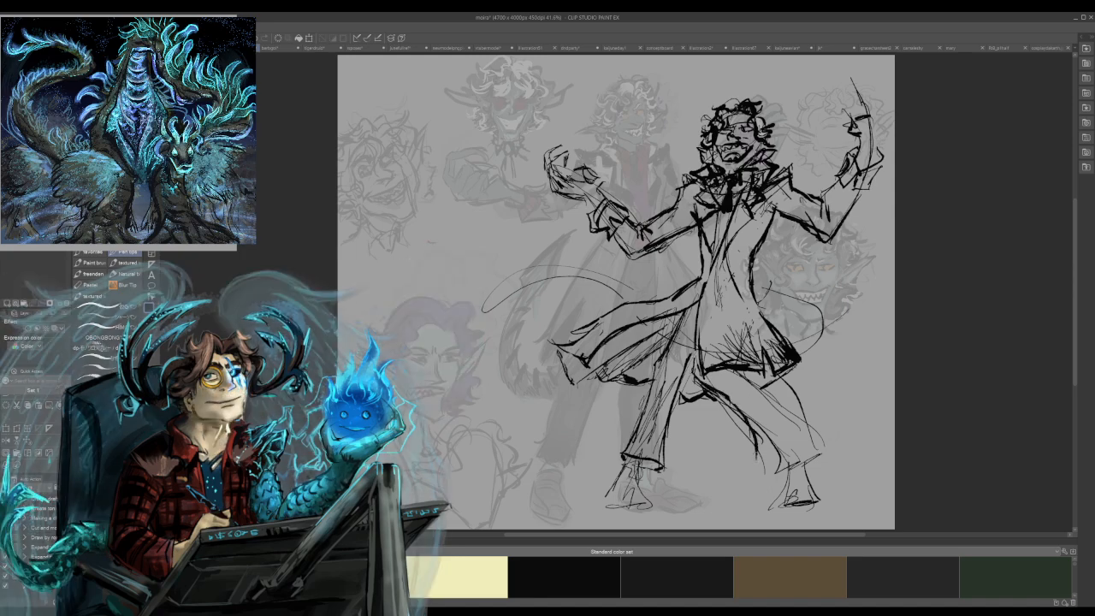
drag(762, 422, 794, 458)
mouse_move(763, 390)
mouse_down()
mouse_move(799, 426)
mouse_move(772, 484)
mouse_move(793, 507)
mouse_move(810, 498)
mouse_up()
mouse_move(792, 438)
mouse_down()
mouse_move(806, 499)
mouse_move(803, 487)
mouse_up()
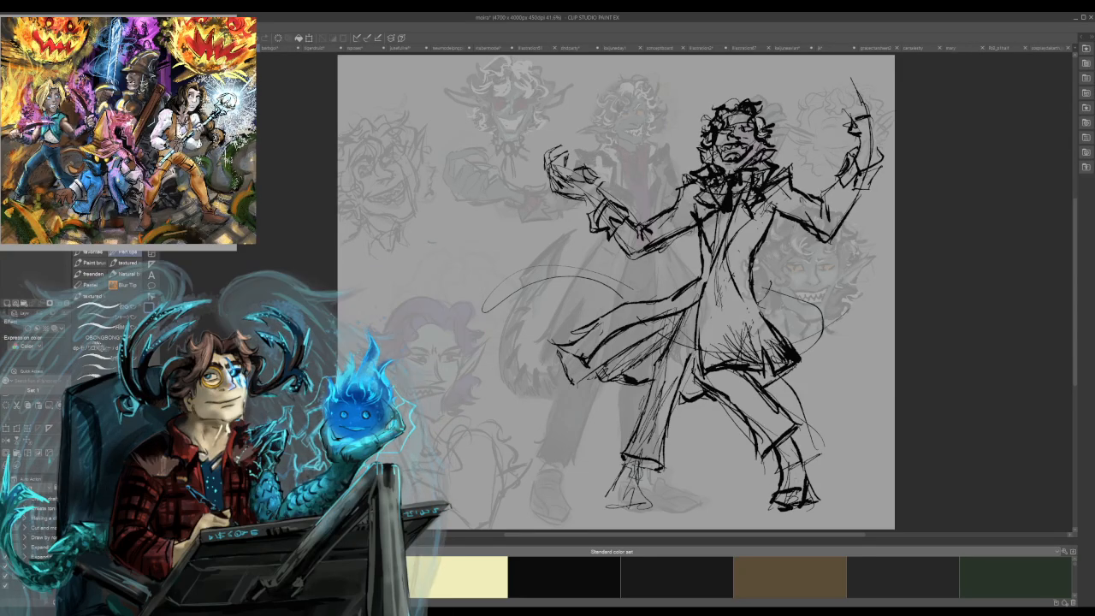
Add more hatching strokes to the coat skirt and darken the coat's edge at the waist.
drag(746, 321, 733, 352)
drag(747, 318, 735, 345)
drag(758, 261, 756, 293)
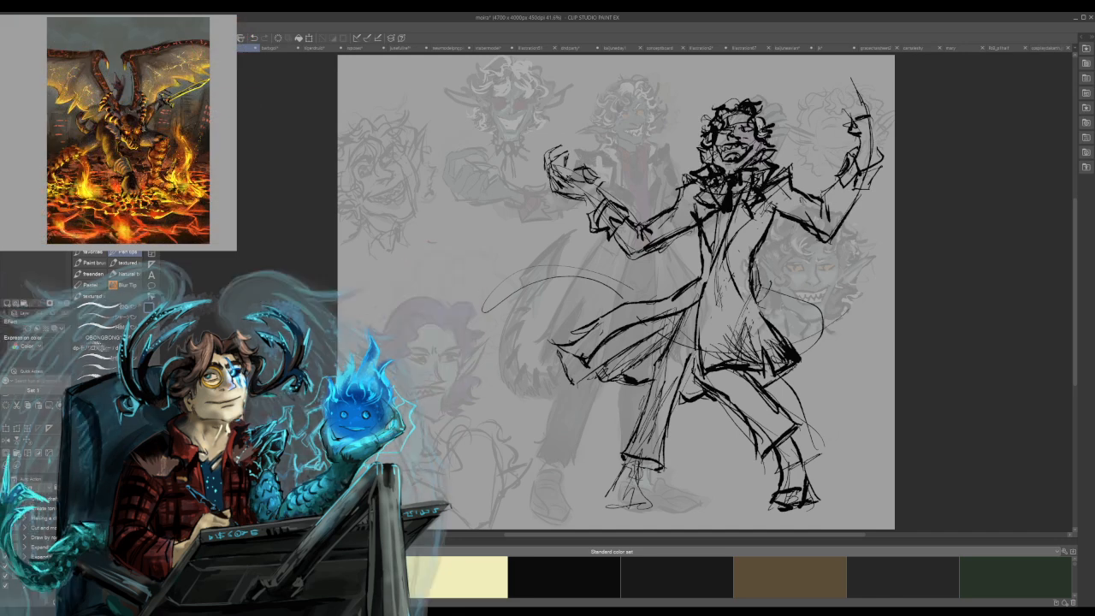
Sketch a round floating skull above the upturned hand, undoing and redrawing its first strokes, and save the file.
mouse_move(552, 147)
mouse_down()
mouse_move(587, 134)
mouse_move(592, 154)
mouse_up()
mouse_move(619, 103)
mouse_down()
mouse_move(613, 129)
mouse_move(630, 91)
mouse_move(610, 103)
mouse_move(625, 148)
mouse_move(649, 103)
mouse_move(629, 98)
mouse_move(638, 91)
mouse_move(646, 108)
mouse_move(645, 131)
mouse_move(625, 127)
mouse_up()
mouse_move(620, 127)
mouse_down()
mouse_move(646, 115)
mouse_move(647, 90)
mouse_move(653, 139)
mouse_up()
key(ctrl+z)
key(ctrl+z)
key(ctrl+z)
drag(603, 101, 618, 142)
mouse_move(648, 98)
mouse_down()
mouse_move(651, 128)
mouse_move(652, 110)
mouse_up()
mouse_move(604, 101)
mouse_down()
mouse_move(647, 91)
mouse_move(639, 86)
mouse_move(628, 131)
mouse_move(642, 119)
mouse_move(622, 125)
mouse_up()
key(ctrl+s)
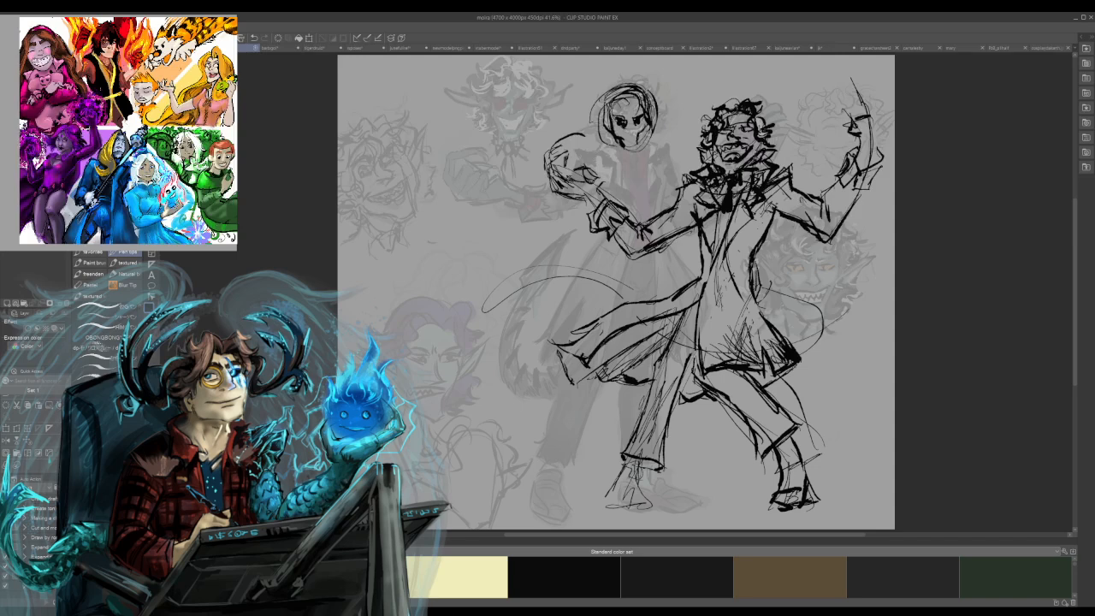
Refine the skull's jaw and base, and darken the curved fingers and palm of the upturned hand below it.
mouse_move(627, 139)
mouse_down()
mouse_move(628, 153)
mouse_move(640, 147)
mouse_up()
drag(630, 148, 647, 154)
drag(607, 149, 628, 162)
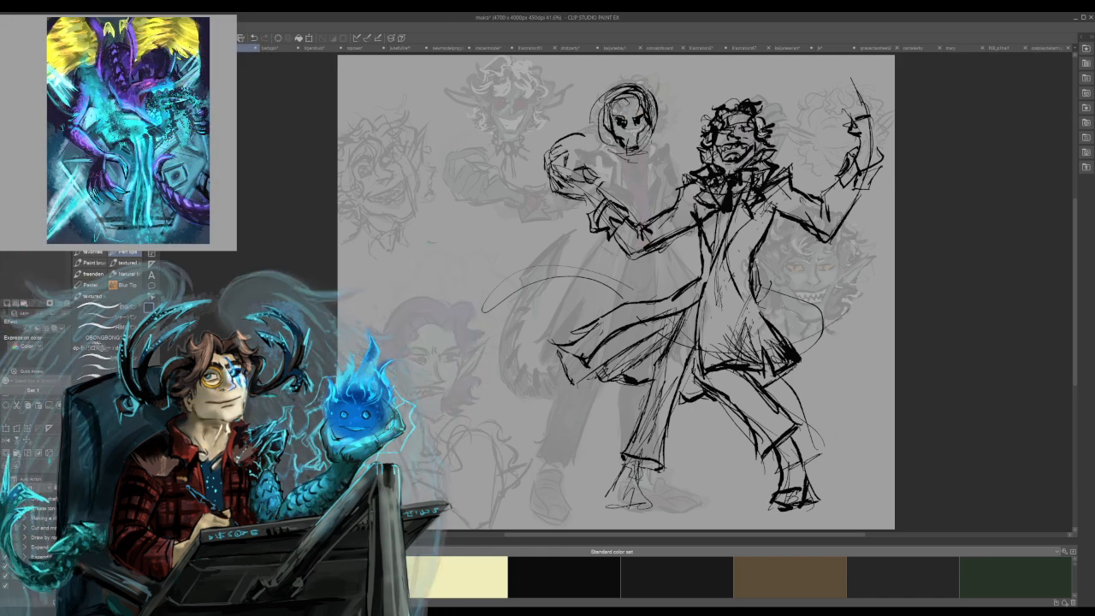
drag(662, 365, 680, 363)
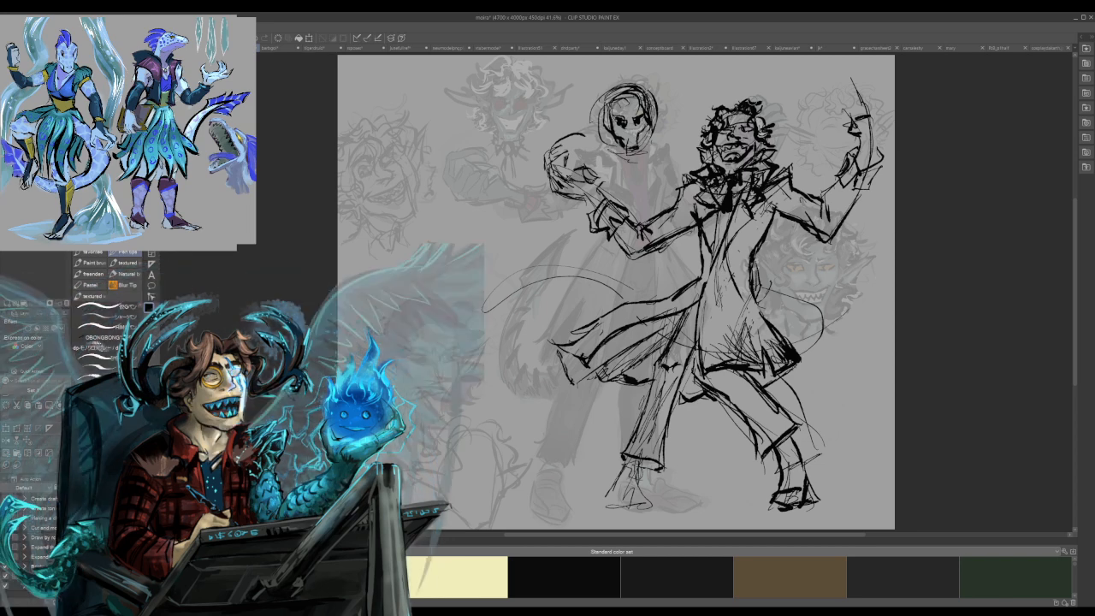
drag(750, 98, 757, 105)
mouse_move(558, 146)
mouse_down()
mouse_move(581, 134)
mouse_move(562, 190)
mouse_move(589, 170)
mouse_up()
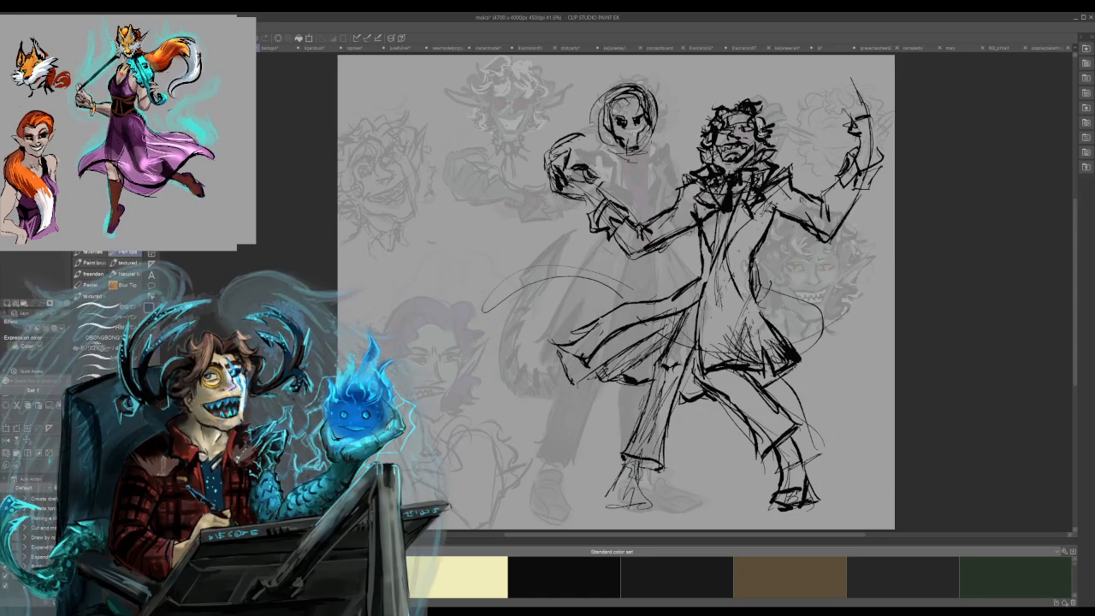
Draw bold clawed, downward-curling fingers on the figure's raised hand and shade between them.
mouse_move(826, 79)
mouse_down()
mouse_move(855, 84)
mouse_move(819, 132)
mouse_move(855, 87)
mouse_move(830, 93)
mouse_move(839, 92)
mouse_move(834, 141)
mouse_up()
drag(837, 101, 854, 126)
mouse_move(852, 119)
mouse_down()
mouse_move(847, 139)
mouse_move(868, 161)
mouse_move(860, 129)
mouse_up()
drag(850, 92, 869, 122)
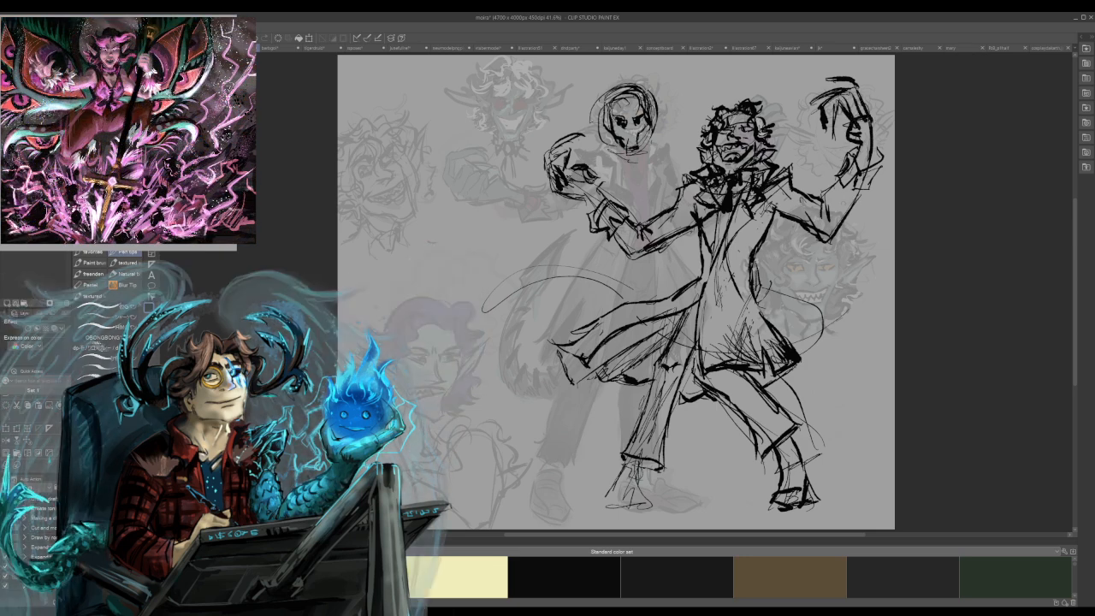
drag(840, 131, 845, 141)
drag(836, 129, 848, 133)
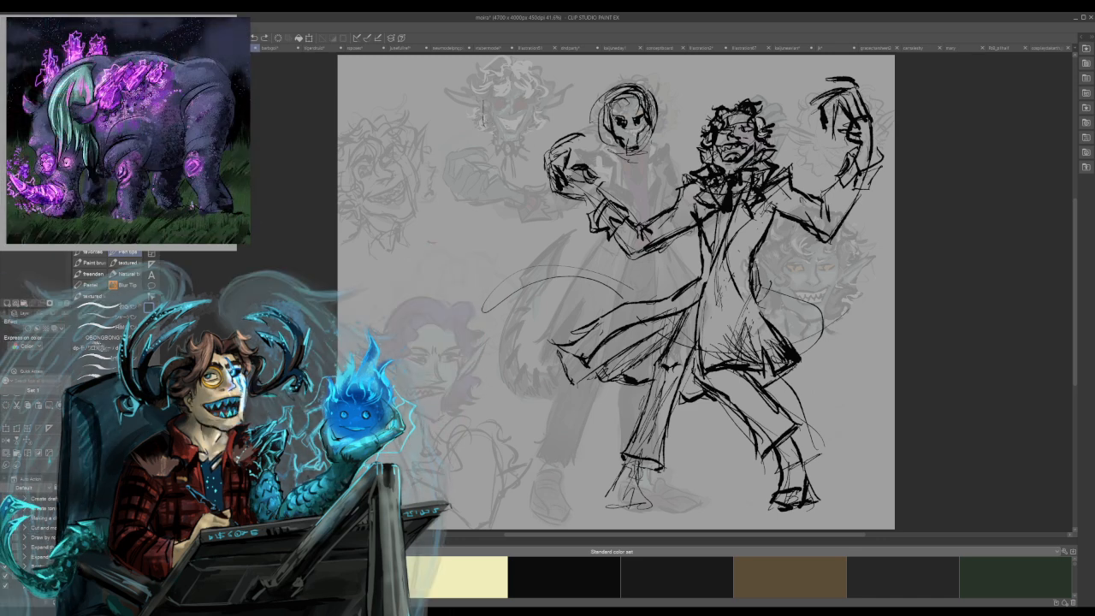
Sketch an oval head with a jaw and neck line beside the older portraits, undoing the excess strokes.
mouse_move(442, 190)
mouse_down()
mouse_move(443, 253)
mouse_move(430, 187)
mouse_move(454, 250)
mouse_move(470, 236)
mouse_move(450, 271)
mouse_up()
mouse_move(469, 218)
mouse_down()
mouse_move(465, 245)
mouse_move(440, 269)
mouse_up()
mouse_move(437, 257)
mouse_down()
mouse_move(416, 221)
mouse_move(422, 199)
mouse_up()
drag(429, 193, 416, 229)
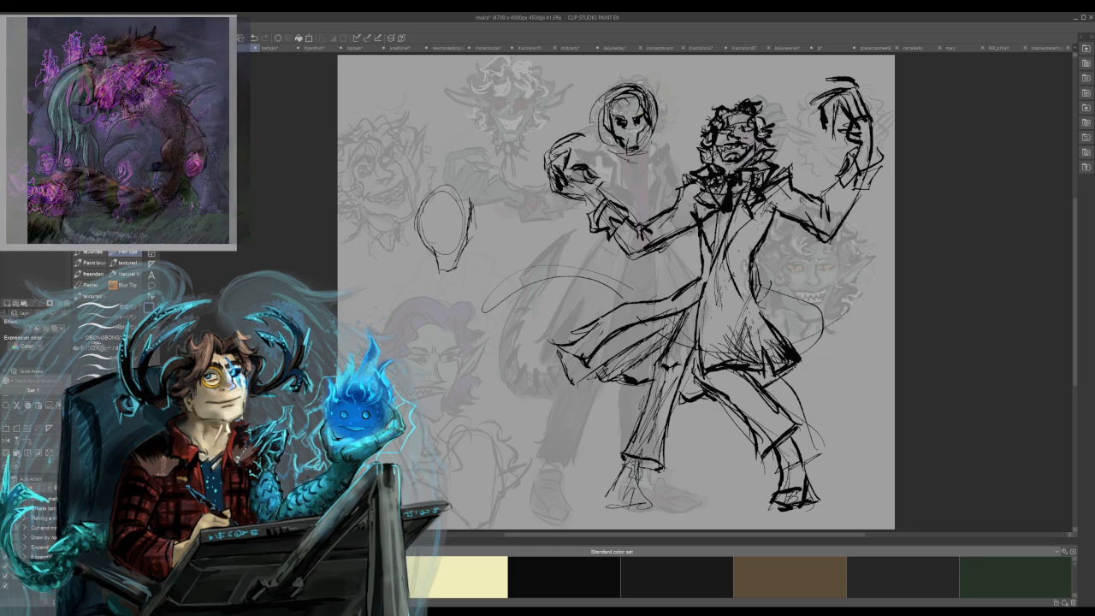
key(ctrl+z)
key(ctrl+z)
key(ctrl+z)
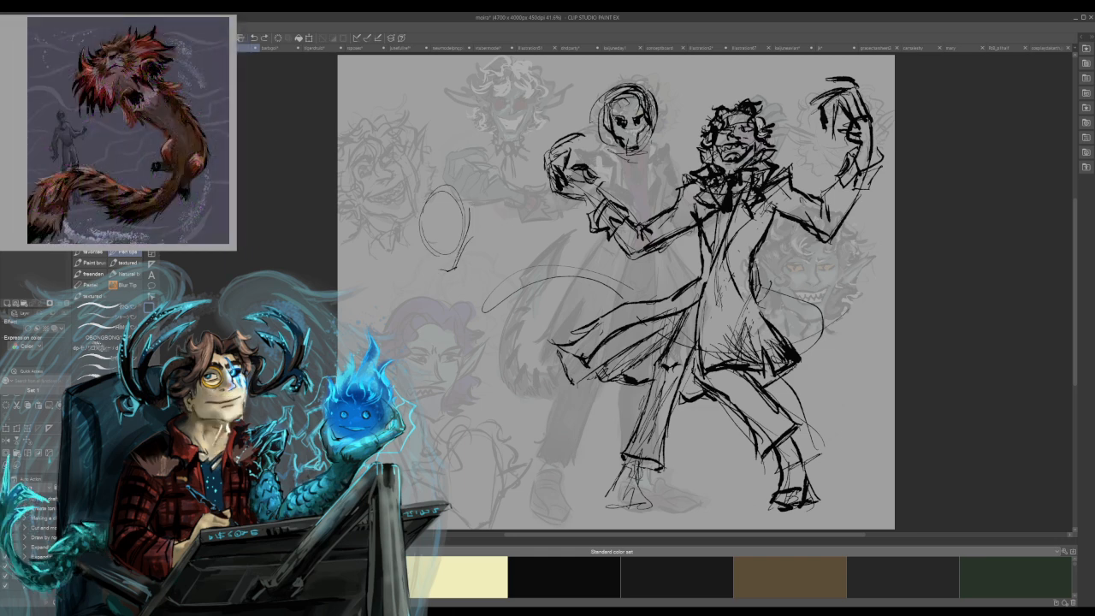
Surround the new oval head with loose wavy curls and sketch the ear at its side.
mouse_move(443, 189)
mouse_down()
mouse_move(422, 213)
mouse_move(482, 206)
mouse_move(476, 237)
mouse_up()
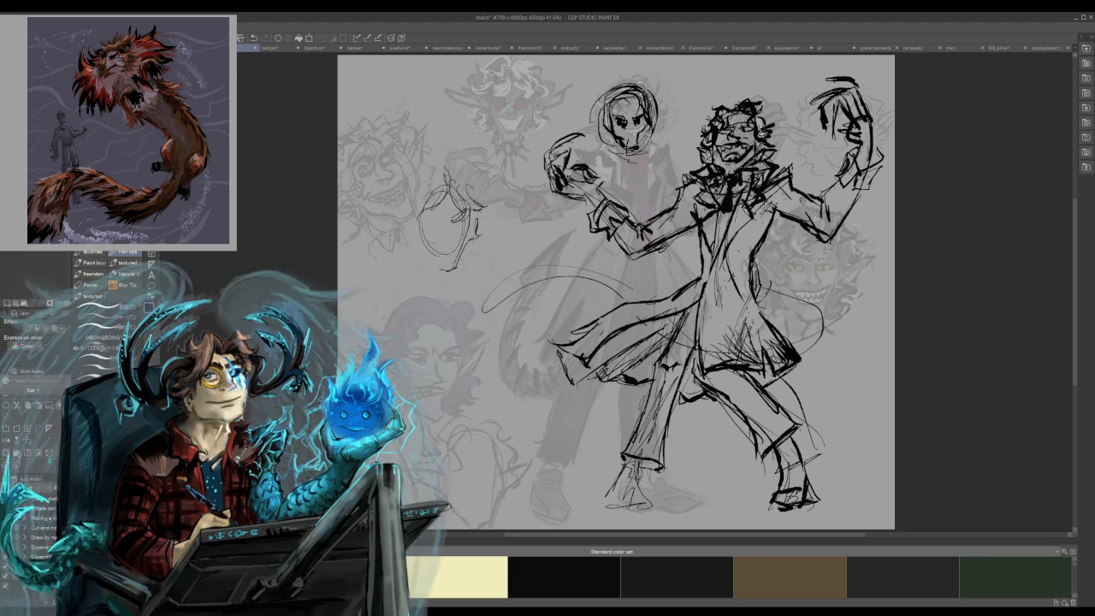
drag(474, 208, 484, 219)
mouse_move(441, 159)
mouse_down()
mouse_move(407, 200)
mouse_move(404, 221)
mouse_move(419, 242)
mouse_up()
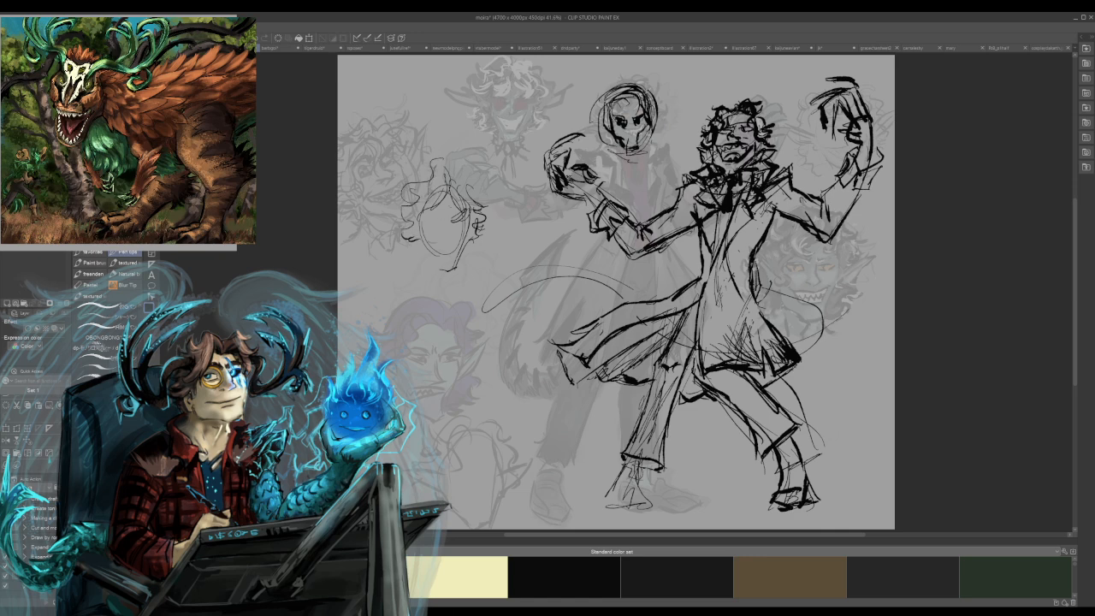
mouse_move(401, 193)
mouse_down()
mouse_move(392, 209)
mouse_move(391, 195)
mouse_up()
mouse_move(433, 163)
mouse_down()
mouse_move(414, 170)
mouse_move(471, 183)
mouse_up()
mouse_move(469, 181)
mouse_down()
mouse_move(477, 205)
mouse_move(490, 198)
mouse_move(457, 167)
mouse_up()
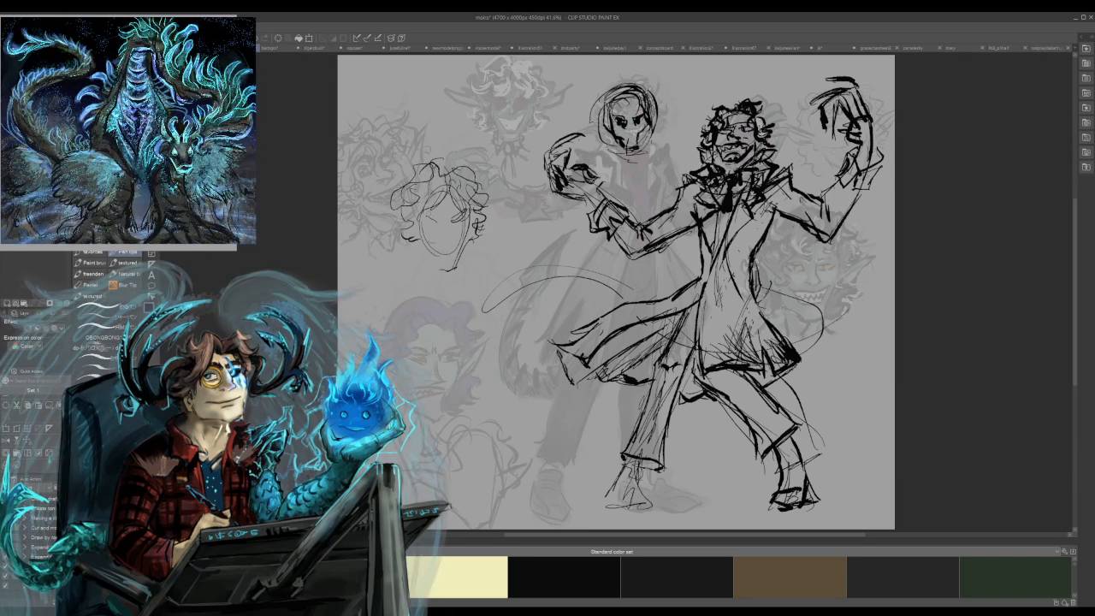
Sketch narrowed eyes with angled brows and start the nose on the new curly-haired head.
drag(428, 211, 461, 220)
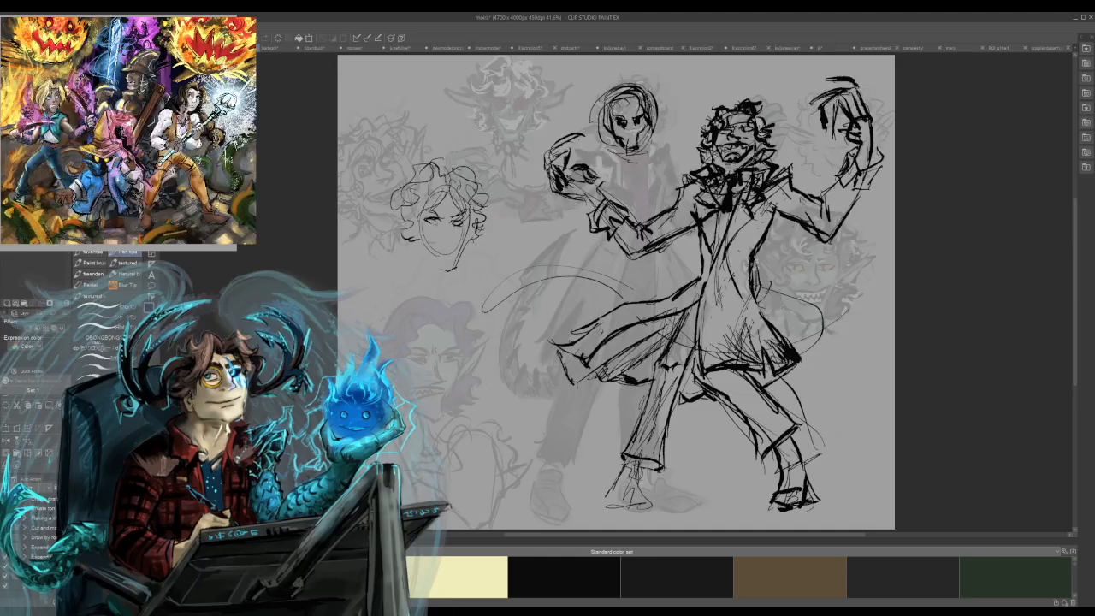
drag(437, 237, 448, 238)
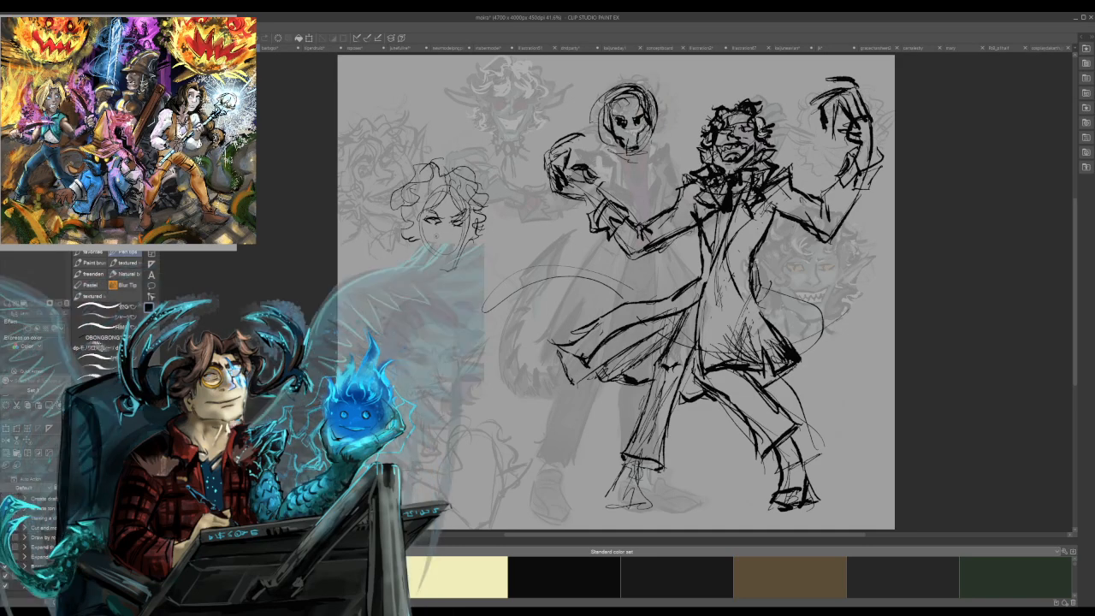
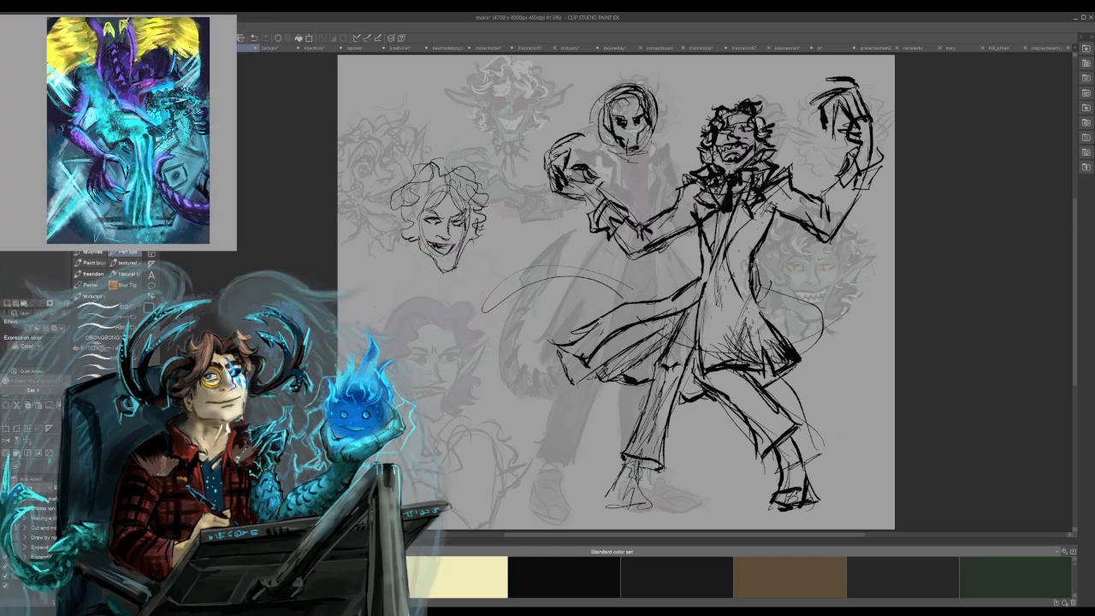
Add pointed ears to the curly-haired head and try mouth and chin strokes, undoing the unwanted ones.
mouse_move(383, 212)
mouse_down()
mouse_move(403, 231)
mouse_move(403, 217)
mouse_up()
drag(474, 231, 494, 216)
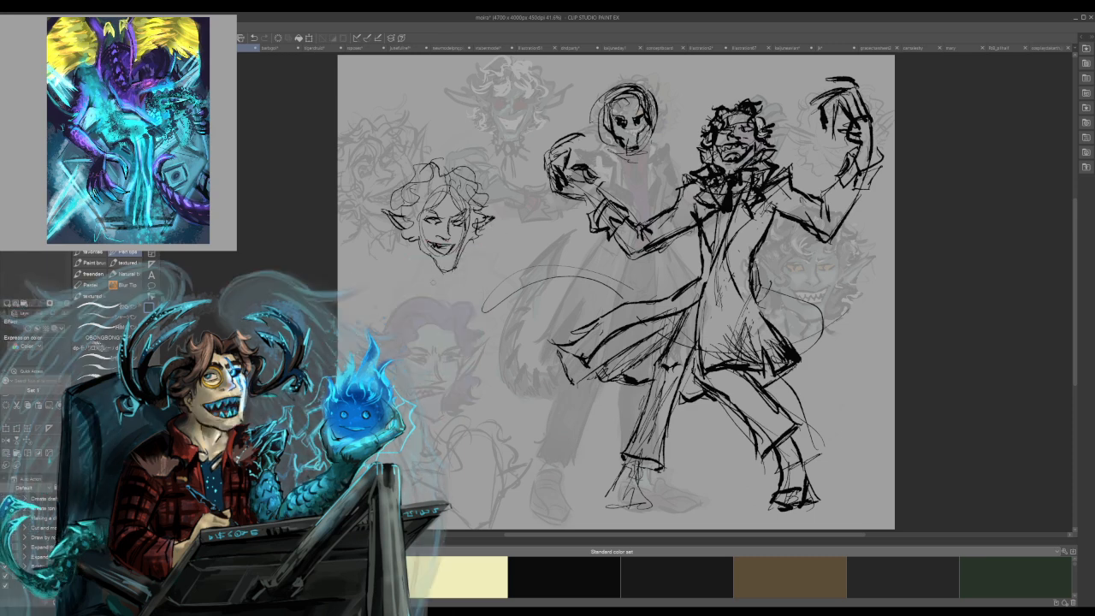
key(ctrl+z)
key(ctrl+z)
key(ctrl+z)
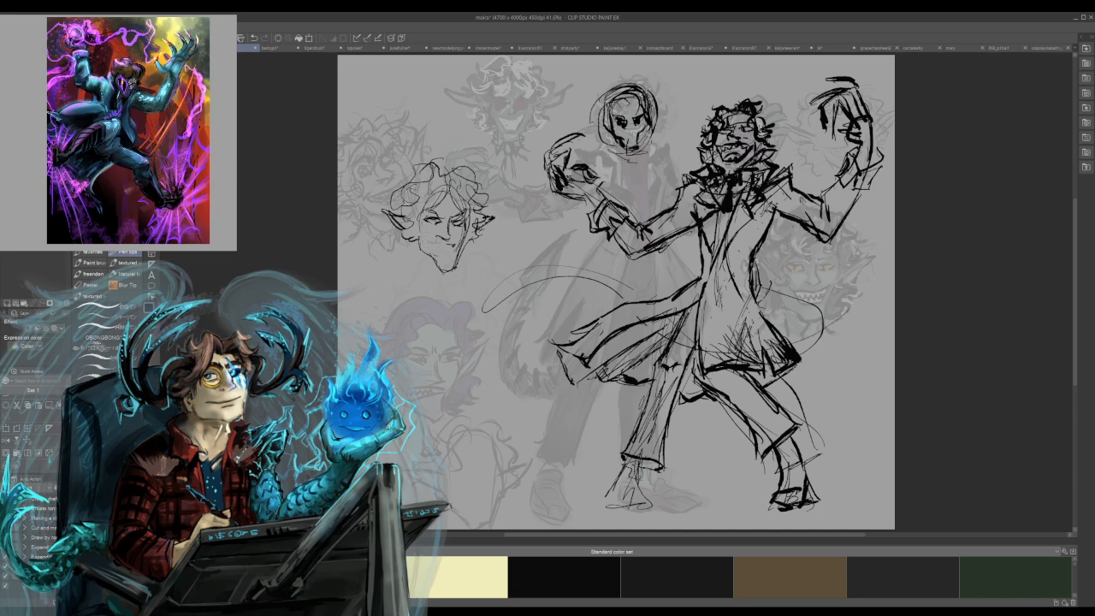
drag(422, 243, 445, 247)
key(ctrl+z)
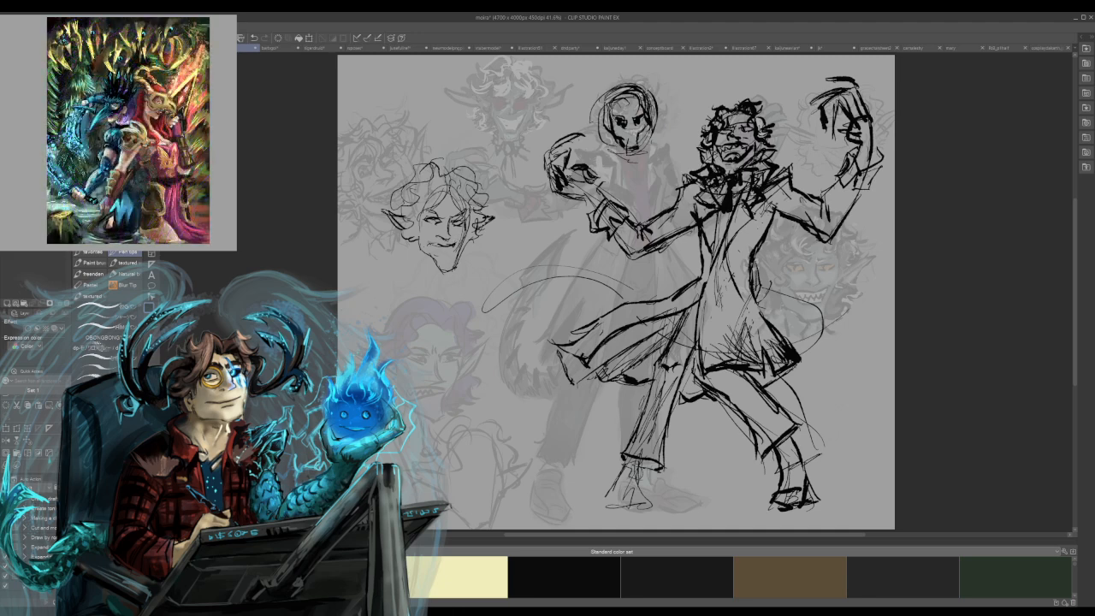
Sketch the first collar and shoulder lines beneath the curly-haired head.
mouse_move(429, 262)
mouse_down()
mouse_move(433, 273)
mouse_move(399, 263)
mouse_move(460, 273)
mouse_move(372, 294)
mouse_up()
drag(408, 326, 422, 342)
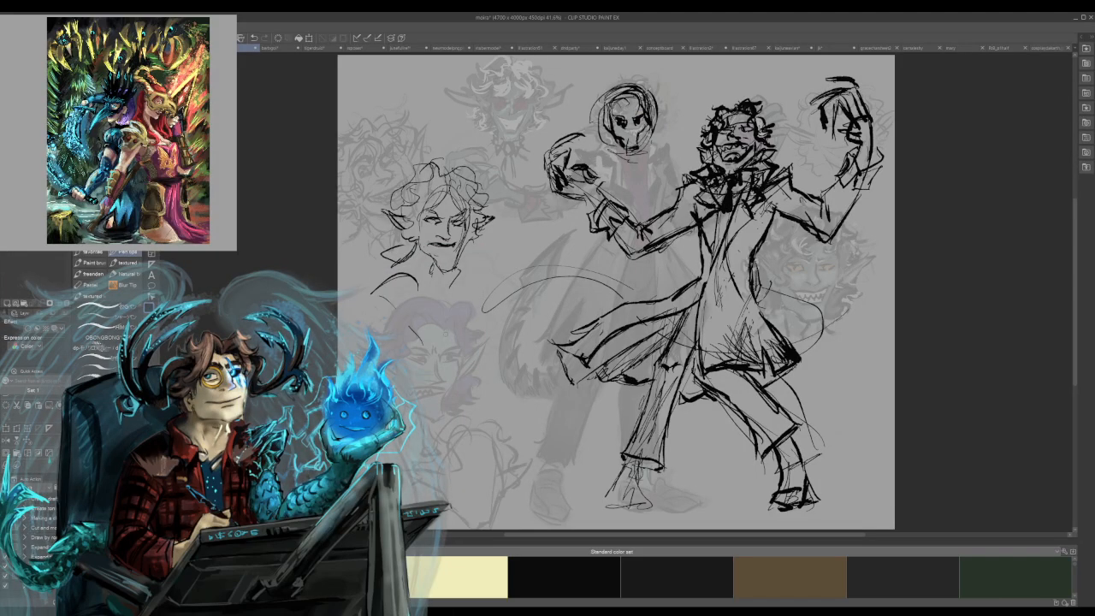
drag(463, 302, 444, 335)
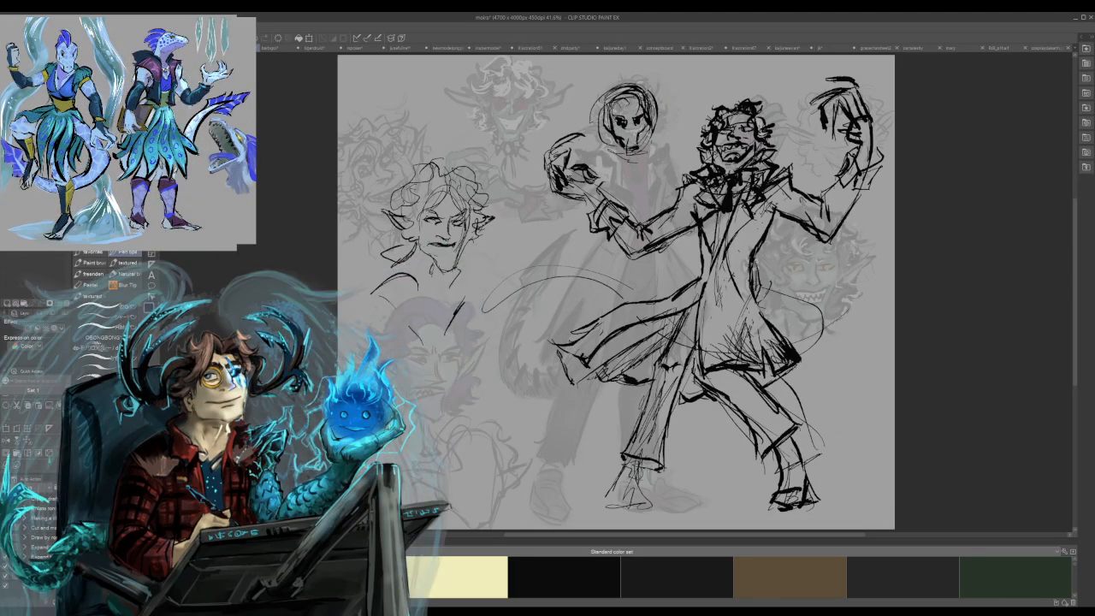
Rework the portrait's face with darker angled brows, a sharper nose, a heavy mouth and a firmer jaw line.
mouse_move(449, 217)
mouse_down()
mouse_move(458, 221)
mouse_move(425, 253)
mouse_up()
mouse_move(426, 251)
mouse_down()
mouse_move(444, 247)
mouse_move(433, 256)
mouse_up()
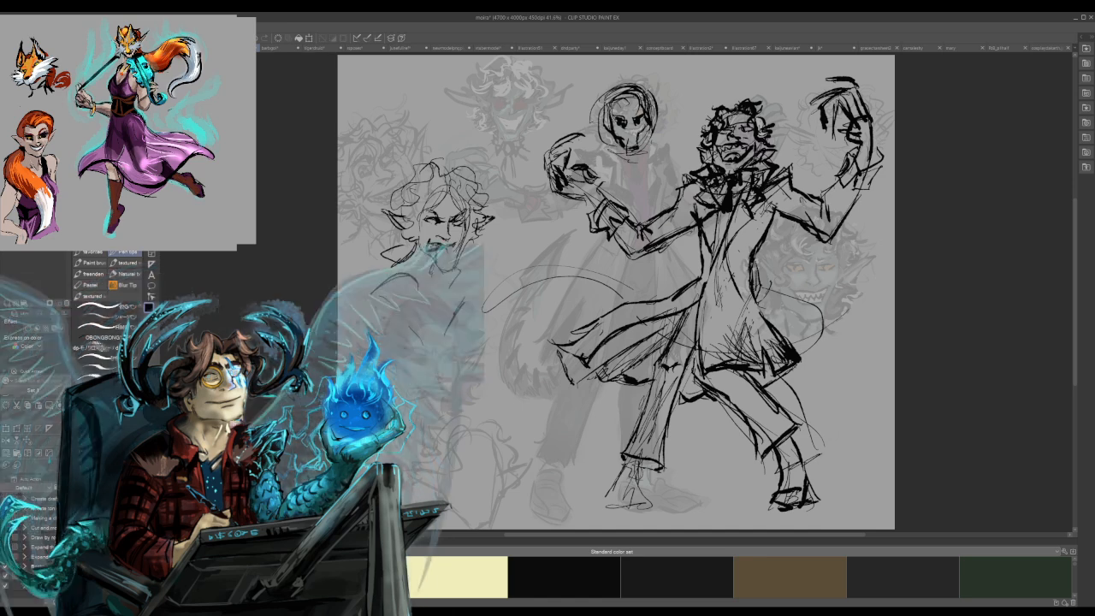
drag(463, 239, 456, 262)
drag(461, 248, 454, 268)
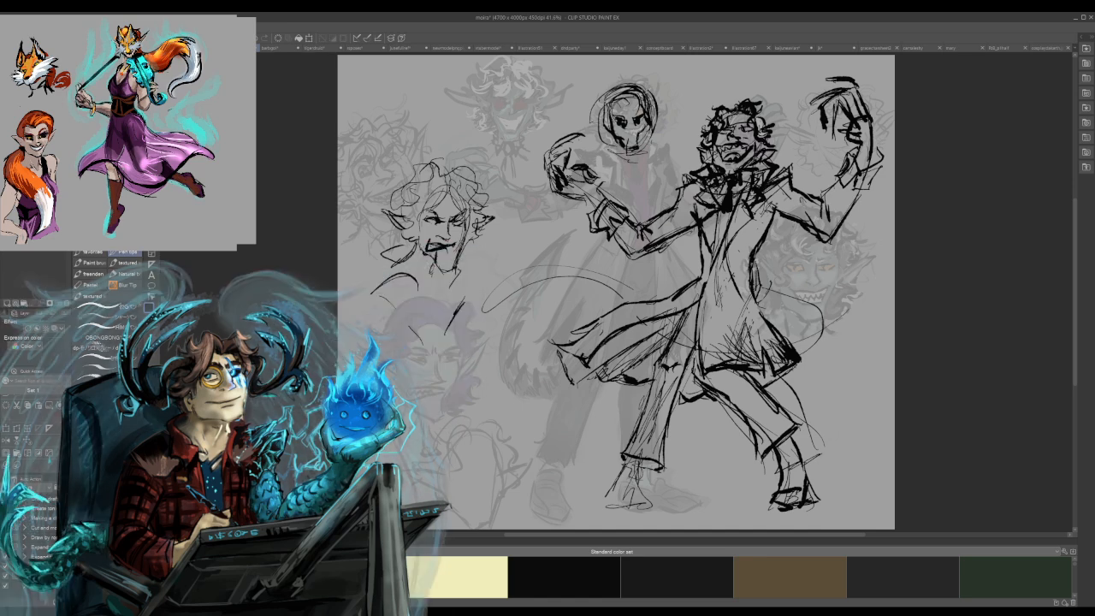
mouse_move(464, 228)
mouse_down()
mouse_move(461, 242)
mouse_move(465, 227)
mouse_up()
drag(427, 243, 444, 238)
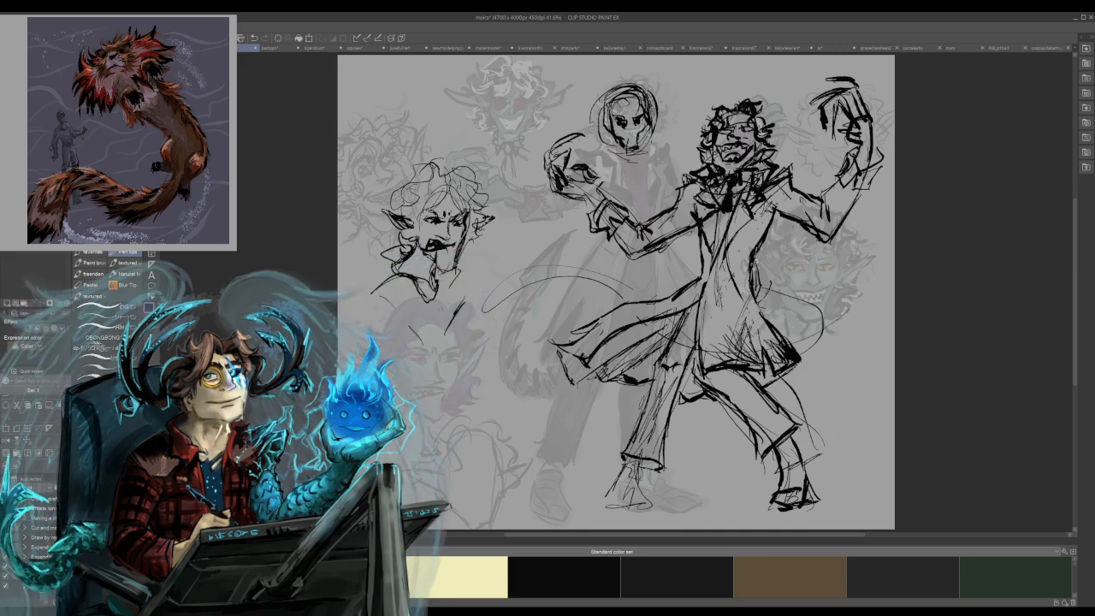
Draw a solid dark necktie and a pointed upturned collar below the portrait's neck.
mouse_move(426, 304)
mouse_down()
mouse_move(435, 323)
mouse_move(436, 301)
mouse_move(430, 317)
mouse_up()
drag(430, 305, 432, 326)
mouse_move(438, 296)
mouse_down()
mouse_move(444, 307)
mouse_move(453, 285)
mouse_up()
mouse_move(392, 302)
mouse_down()
mouse_move(414, 293)
mouse_move(391, 300)
mouse_up()
drag(395, 259, 384, 287)
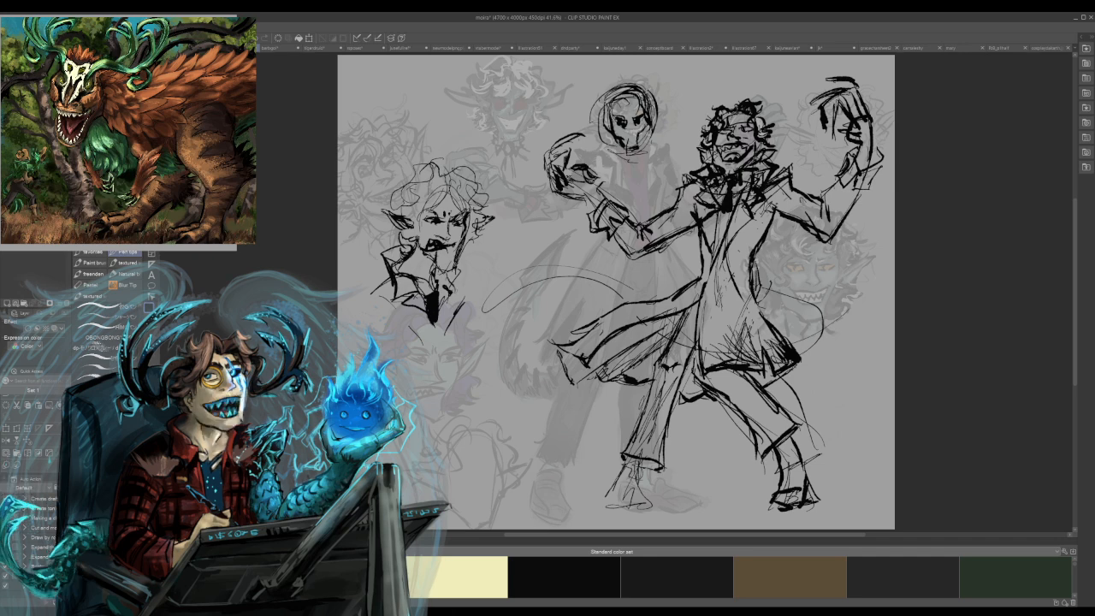
Extend the portrait's bust with jagged coat lapels and sloping shoulder lines.
drag(449, 278, 459, 293)
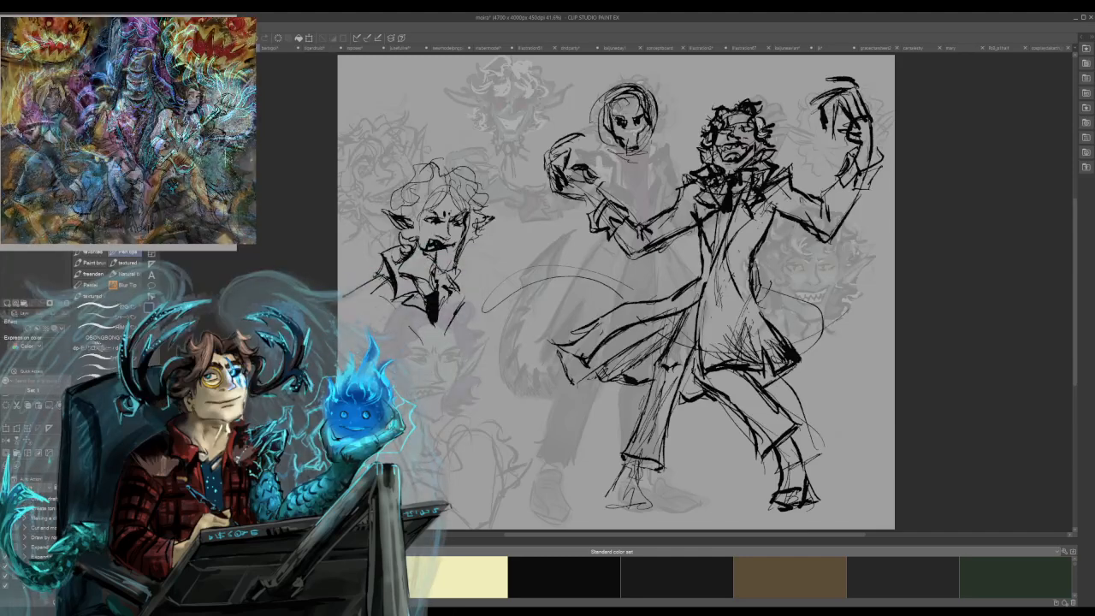
drag(345, 297, 405, 313)
mouse_move(487, 291)
mouse_down()
mouse_move(459, 306)
mouse_move(476, 316)
mouse_up()
mouse_move(346, 299)
mouse_down()
mouse_move(351, 319)
mouse_move(378, 312)
mouse_up()
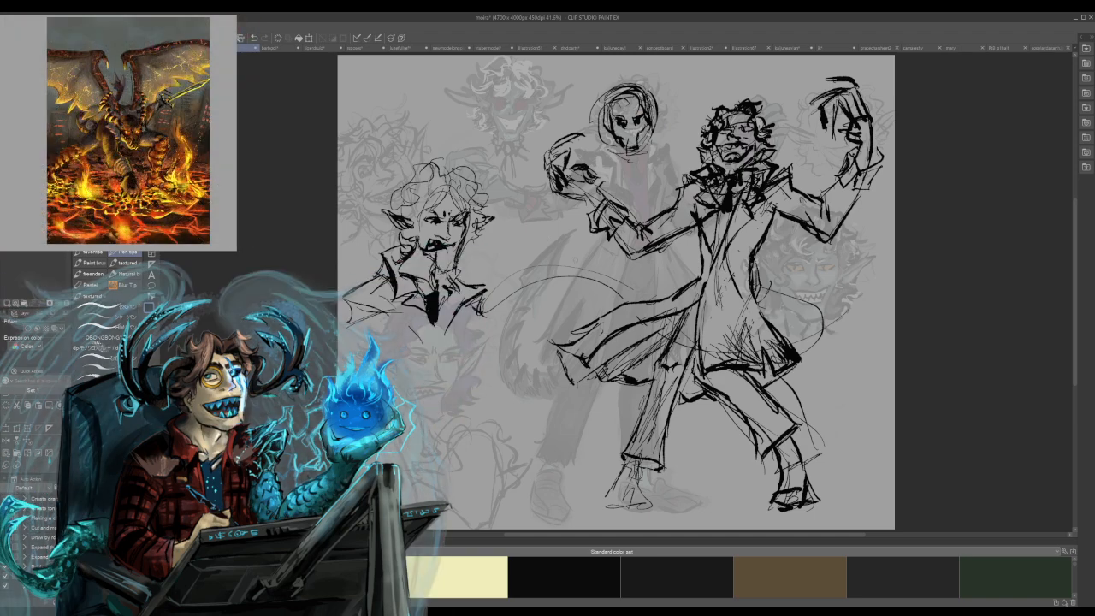
Redraw the portrait's hair as bold, tight curls over the forehead, crown and sides, undoing a stray stroke.
mouse_move(446, 185)
mouse_down()
mouse_move(442, 208)
mouse_move(426, 198)
mouse_move(438, 211)
mouse_move(412, 234)
mouse_move(427, 246)
mouse_up()
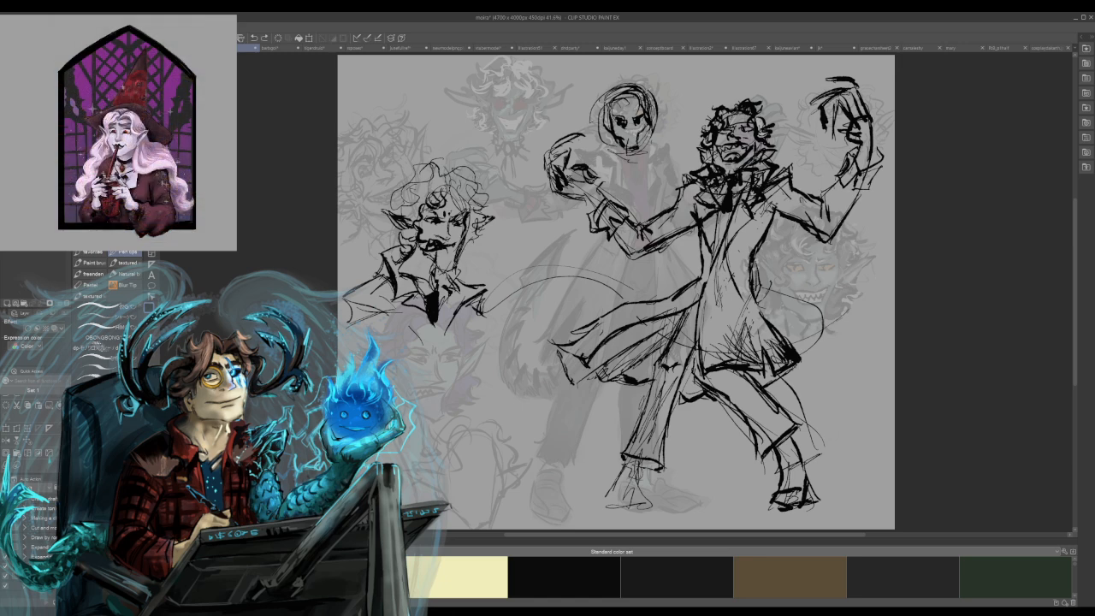
drag(413, 231, 406, 245)
drag(399, 202, 387, 208)
drag(409, 192, 397, 206)
drag(434, 176, 417, 183)
mouse_move(486, 176)
mouse_down()
mouse_move(463, 185)
mouse_move(472, 198)
mouse_up()
drag(469, 196, 476, 208)
mouse_move(485, 197)
mouse_down()
mouse_move(474, 204)
mouse_move(477, 232)
mouse_up()
drag(481, 226, 466, 240)
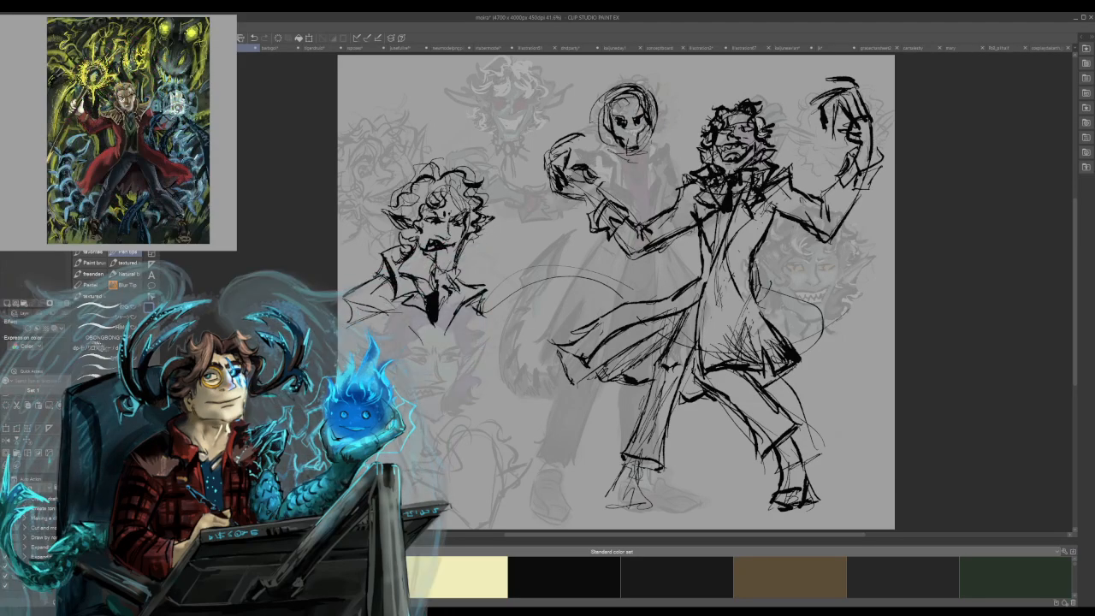
drag(399, 203, 409, 213)
key(ctrl+z)
drag(471, 236, 464, 249)
drag(402, 226, 391, 236)
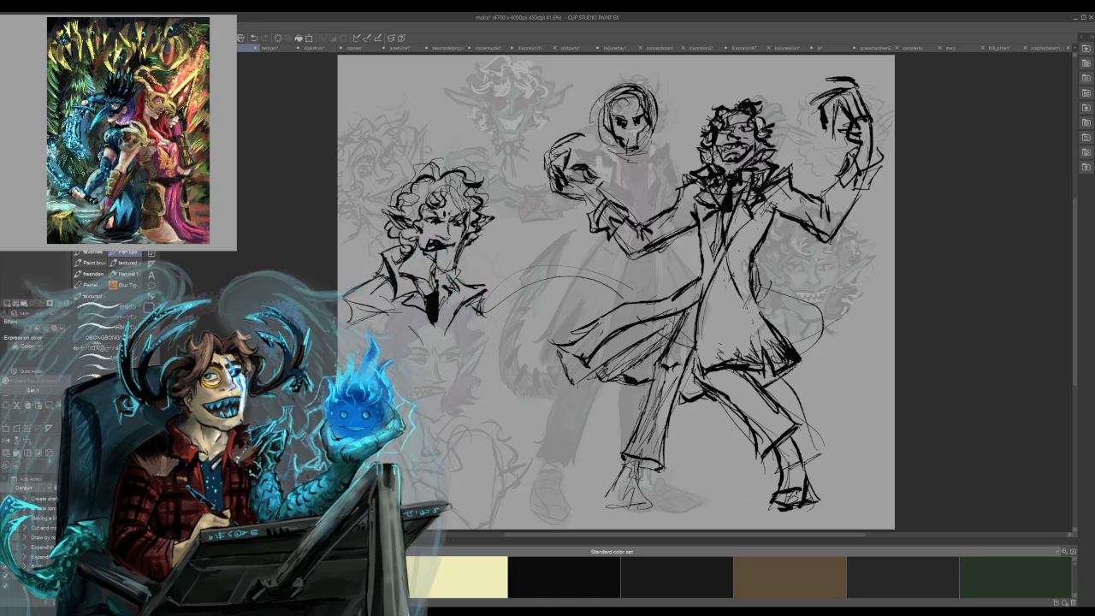
Rework the long-coated figure's flared coat tail into shorter, ragged pointed folds.
drag(677, 310, 638, 322)
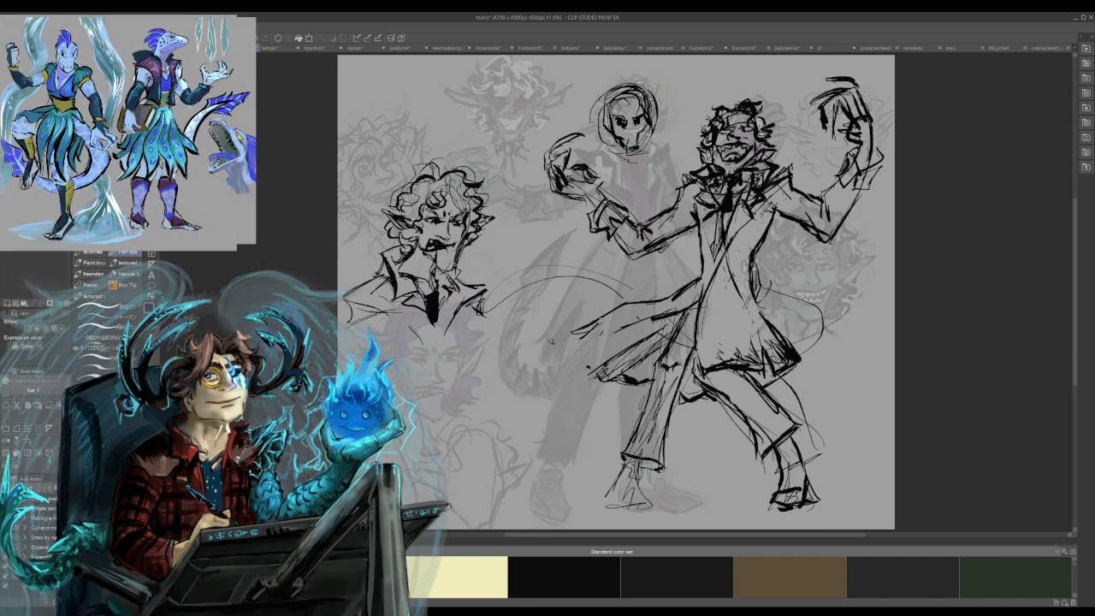
mouse_move(583, 332)
mouse_down()
mouse_move(596, 351)
mouse_move(587, 368)
mouse_up()
drag(587, 368, 609, 363)
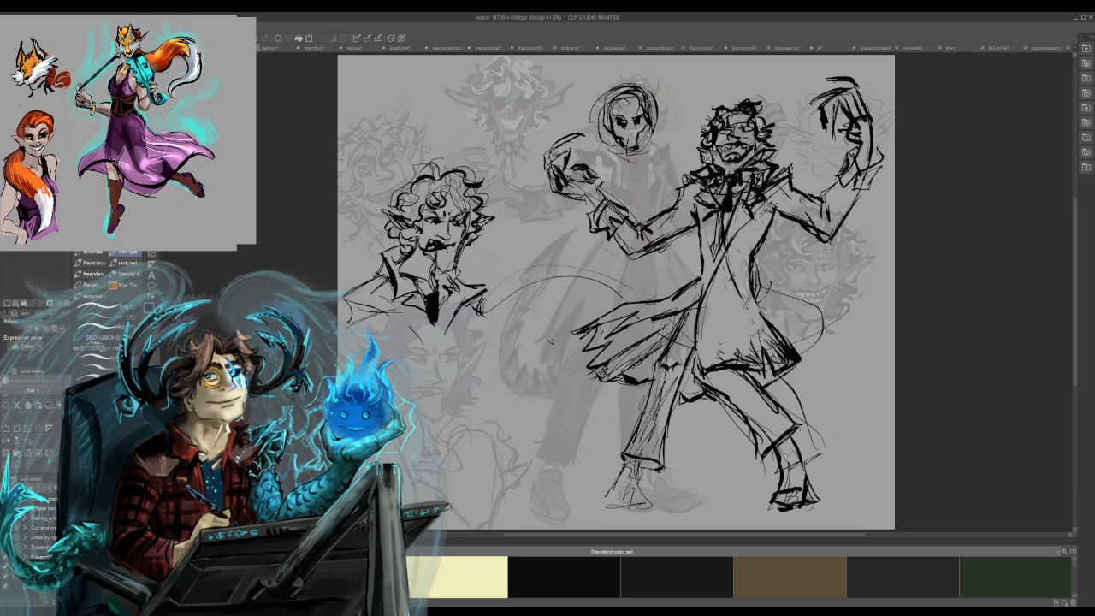
Reinforce the long-coated figure's coat front and add dark strokes to the raised hand and wrist.
mouse_move(703, 220)
mouse_down()
mouse_move(717, 276)
mouse_move(688, 306)
mouse_up()
mouse_move(595, 210)
mouse_down()
mouse_move(589, 221)
mouse_move(605, 211)
mouse_move(596, 184)
mouse_up()
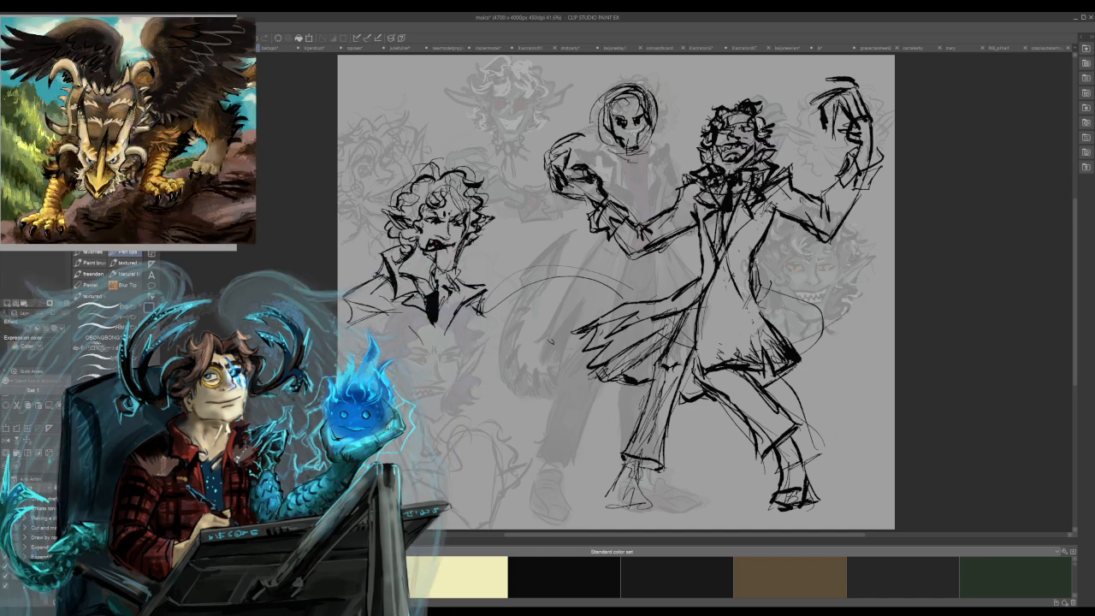
drag(848, 129, 863, 174)
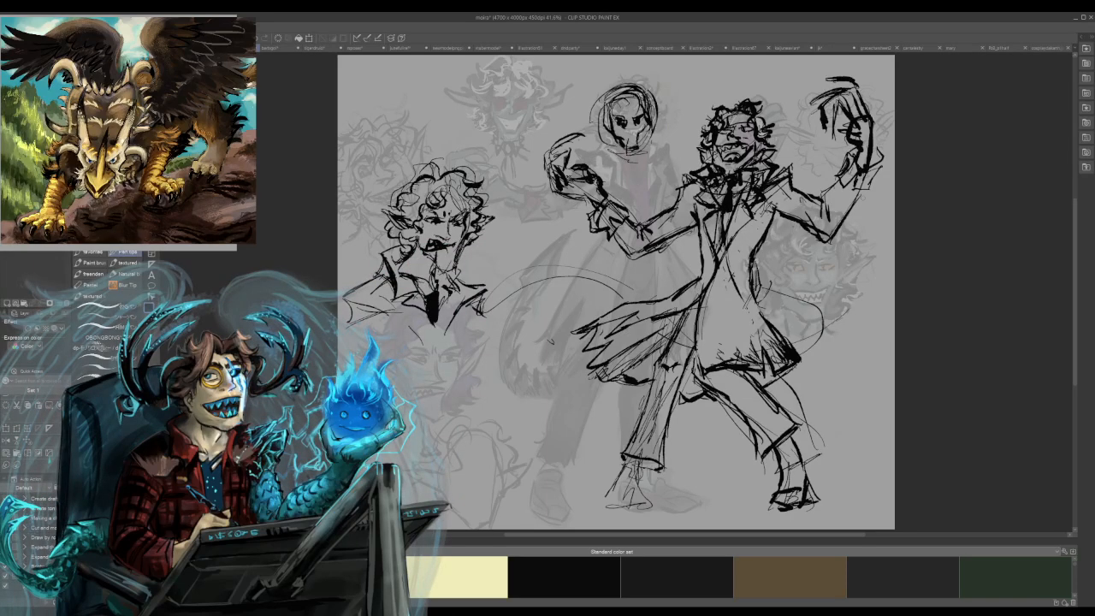
Sketch the coat-front and sleeve lines running down from the portrait's lapels.
drag(491, 317, 462, 399)
drag(471, 332, 463, 406)
drag(466, 367, 462, 393)
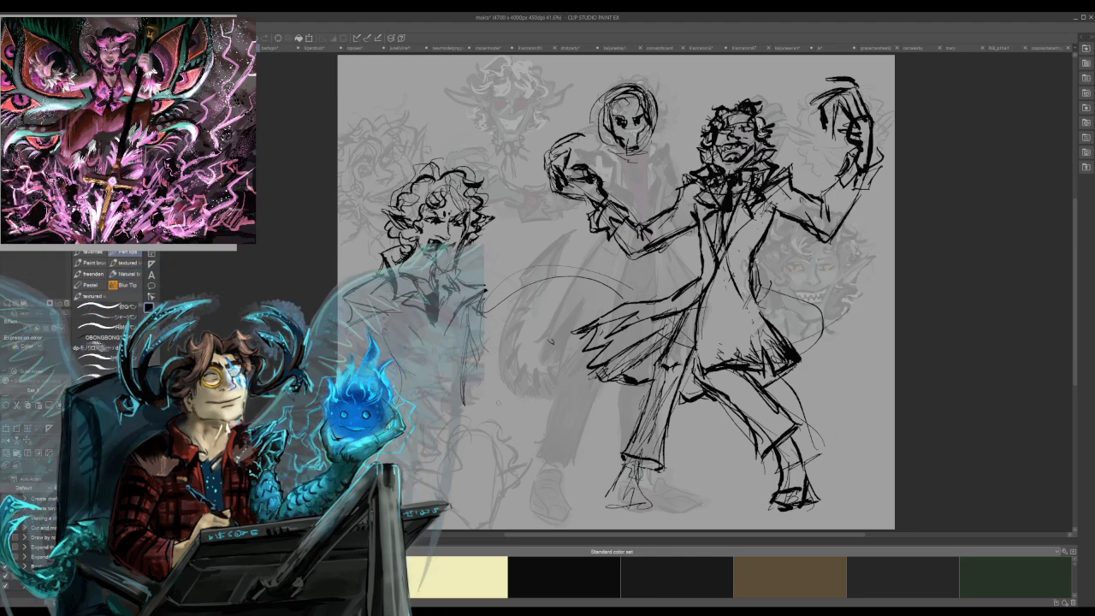
drag(419, 289, 413, 351)
drag(459, 282, 458, 408)
drag(457, 288, 461, 427)
drag(454, 344, 466, 442)
drag(422, 297, 405, 400)
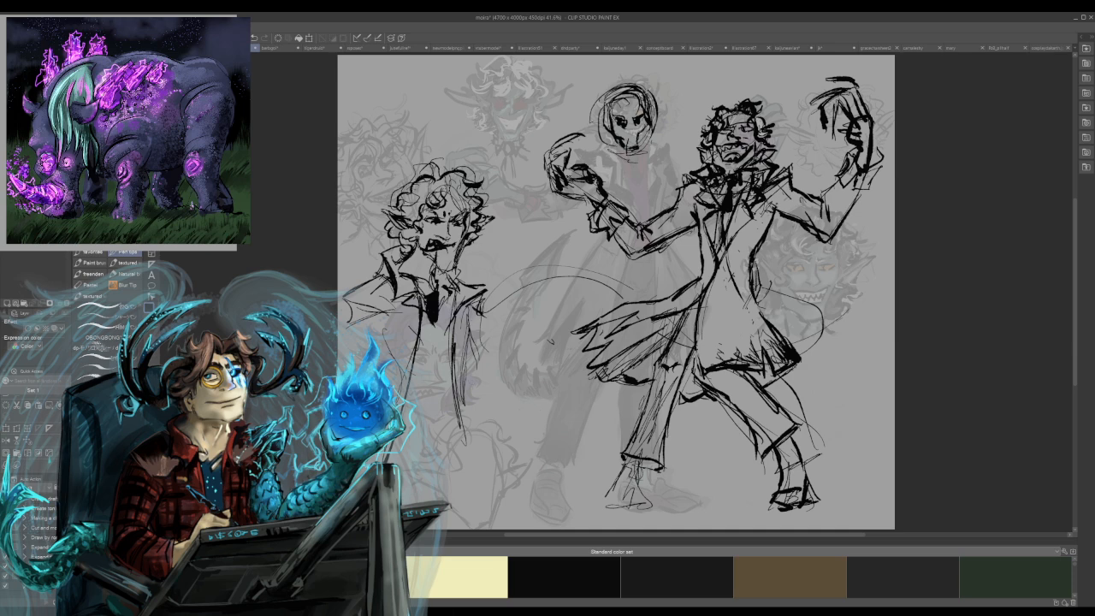
key(ctrl+z)
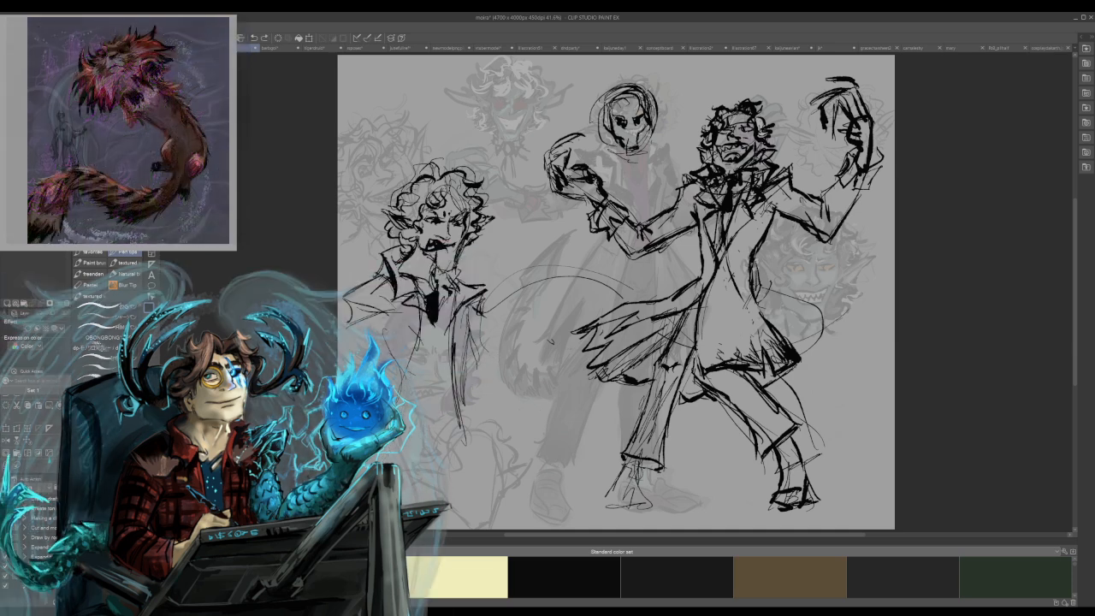
key(ctrl+z)
key(ctrl+z)
Sketch a smaller bust below the portrait with an oval head, narrowed eyes, a smirk, a neck and shoulders.
mouse_move(470, 393)
mouse_down()
mouse_move(518, 418)
mouse_move(475, 437)
mouse_move(507, 472)
mouse_up()
drag(524, 409, 511, 462)
drag(511, 368, 520, 383)
mouse_move(523, 394)
mouse_down()
mouse_move(527, 433)
mouse_move(488, 425)
mouse_move(527, 408)
mouse_up()
drag(492, 444, 508, 437)
mouse_move(442, 484)
mouse_down()
mouse_move(491, 463)
mouse_move(547, 491)
mouse_move(537, 457)
mouse_up()
mouse_move(475, 480)
mouse_down()
mouse_move(513, 488)
mouse_move(518, 516)
mouse_move(494, 518)
mouse_move(538, 499)
mouse_up()
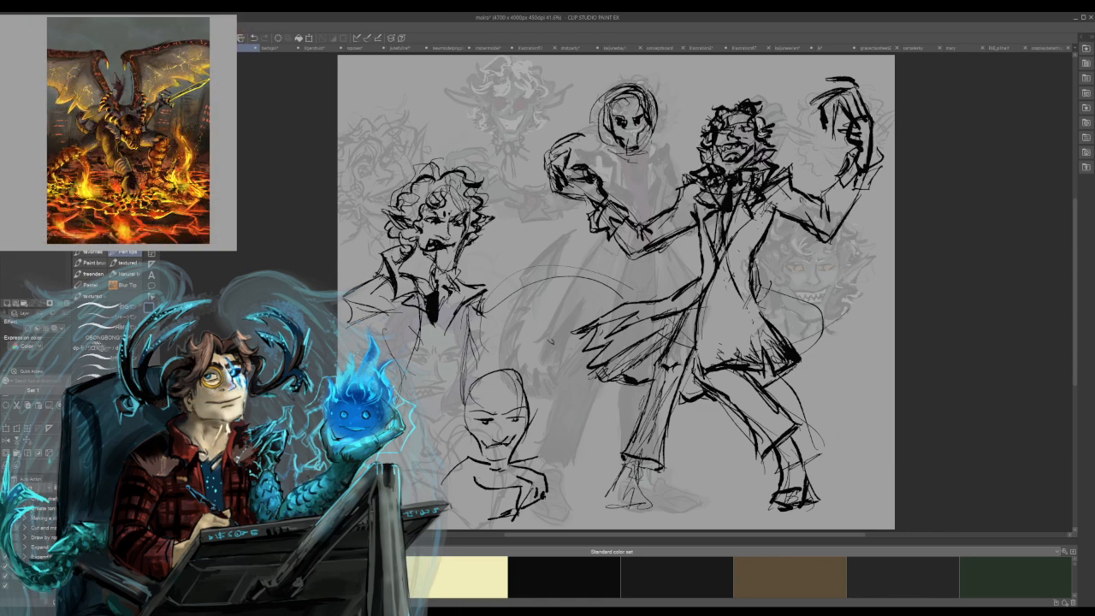
Add pointed ears to the smaller bust and surround its head with loose curls over the forehead and sides.
drag(490, 446, 502, 447)
mouse_move(464, 415)
mouse_down()
mouse_move(444, 407)
mouse_move(449, 431)
mouse_move(462, 426)
mouse_up()
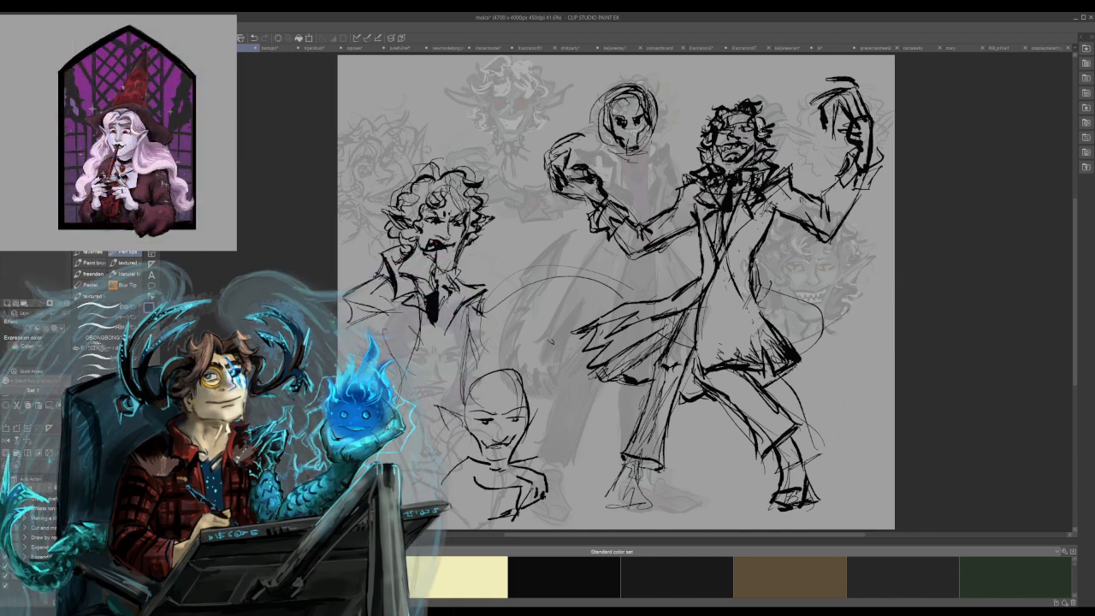
mouse_move(529, 424)
mouse_down()
mouse_move(543, 411)
mouse_move(549, 431)
mouse_move(523, 451)
mouse_up()
mouse_move(505, 373)
mouse_down()
mouse_move(474, 424)
mouse_move(452, 413)
mouse_move(462, 385)
mouse_up()
drag(484, 365, 469, 376)
mouse_move(498, 367)
mouse_down()
mouse_move(478, 375)
mouse_move(517, 379)
mouse_up()
mouse_move(513, 374)
mouse_down()
mouse_move(543, 395)
mouse_move(527, 423)
mouse_up()
drag(488, 391, 503, 399)
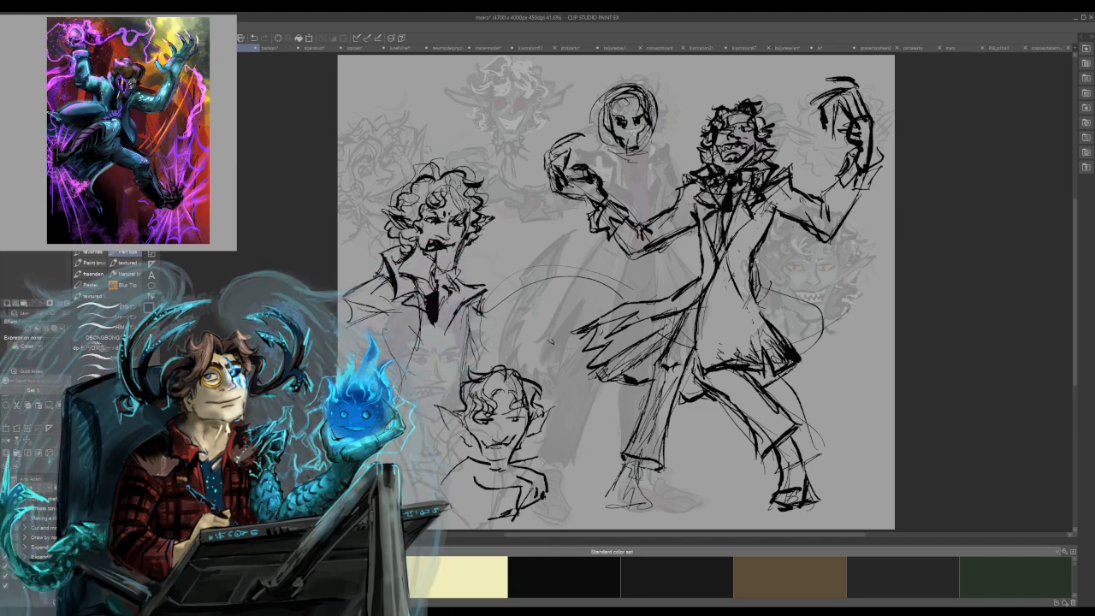
mouse_move(532, 439)
mouse_down()
mouse_move(540, 446)
mouse_move(523, 451)
mouse_up()
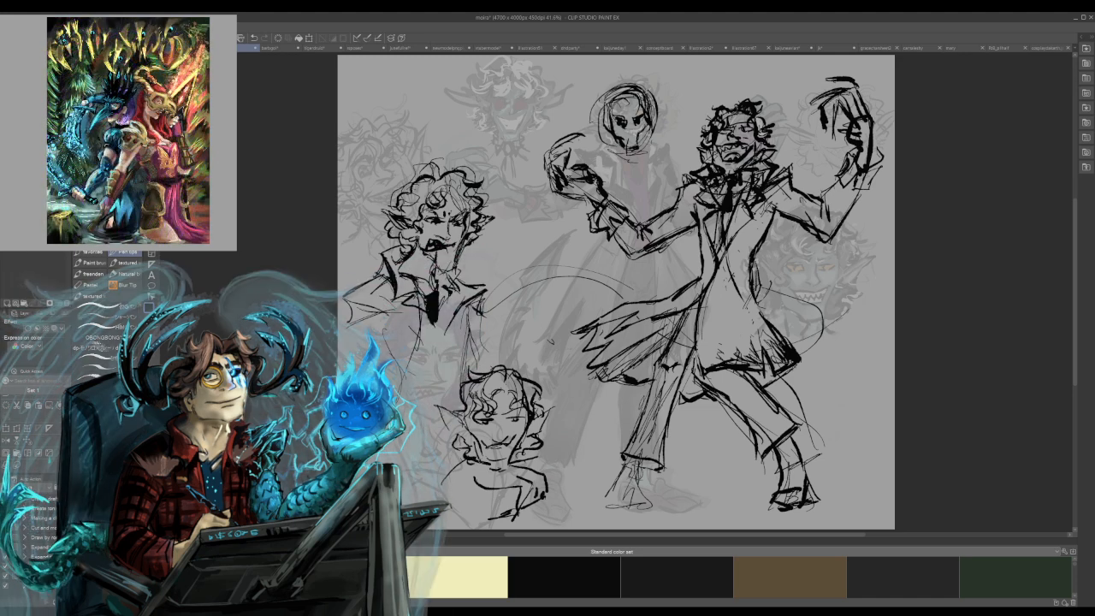
Strengthen the smaller bust's collar and shoulder line and darken its grinning mouth and chin.
drag(471, 456, 529, 479)
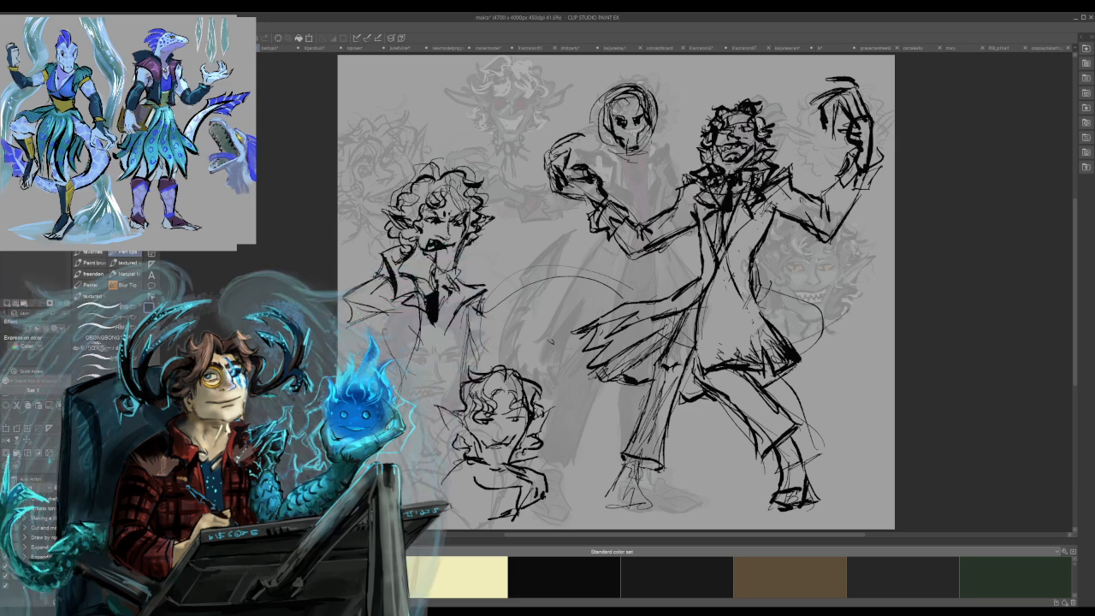
drag(480, 439, 505, 455)
drag(509, 444, 502, 451)
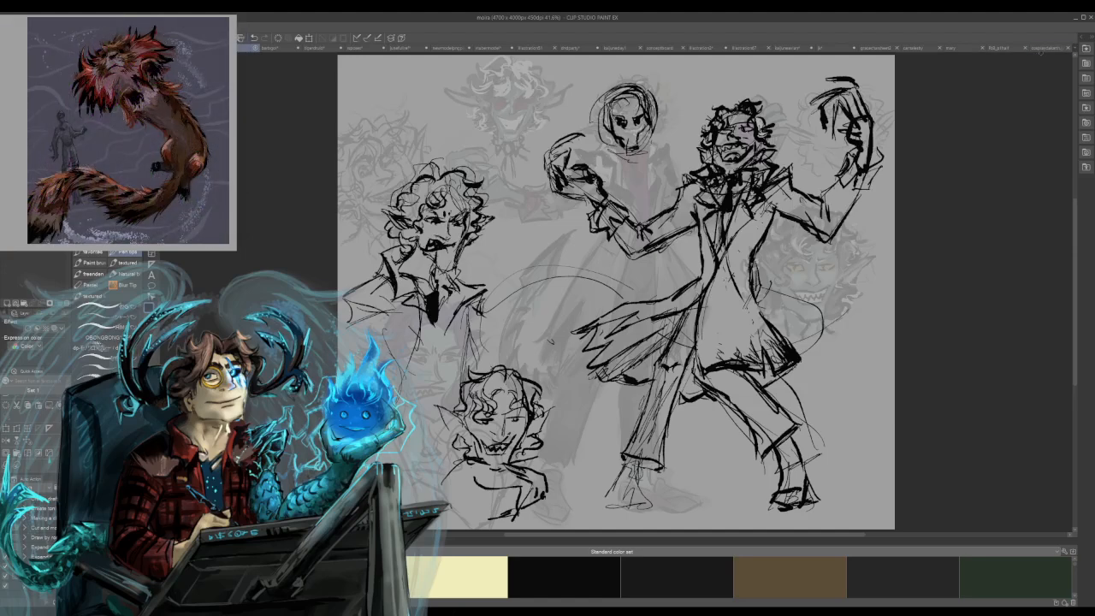
Close the documents with the seated skull conjurer, the green violinist, the comic page and the feathered beast.
click(1046, 48)
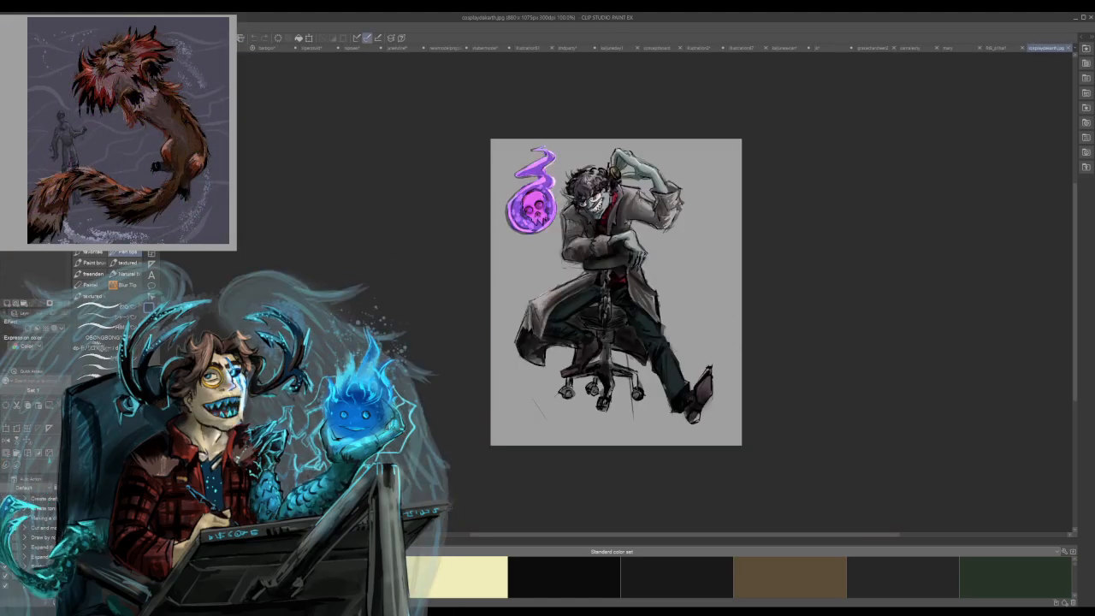
click(1067, 48)
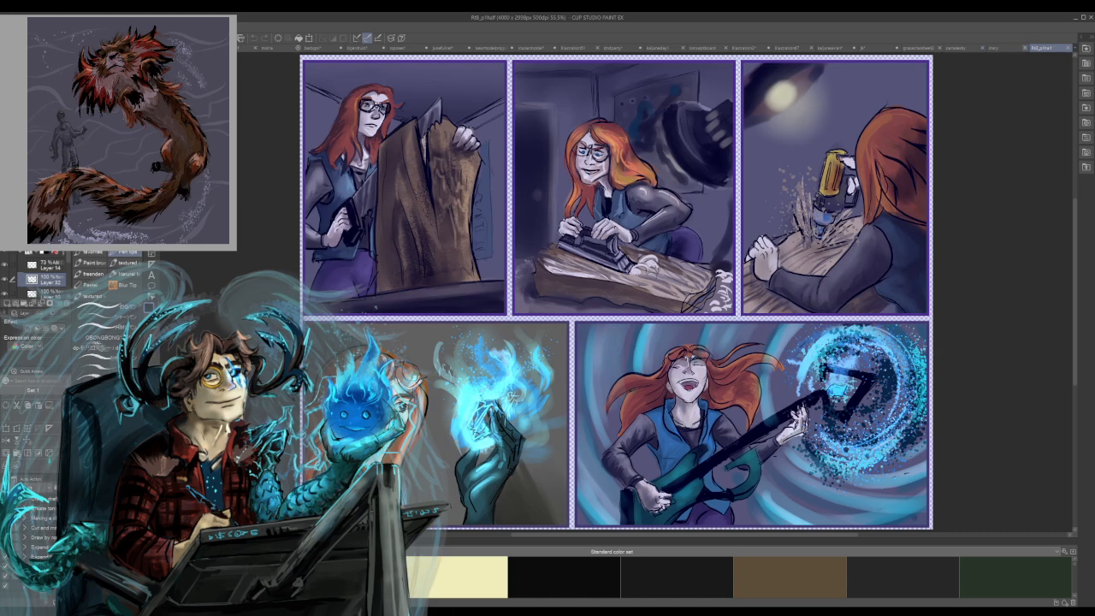
click(995, 48)
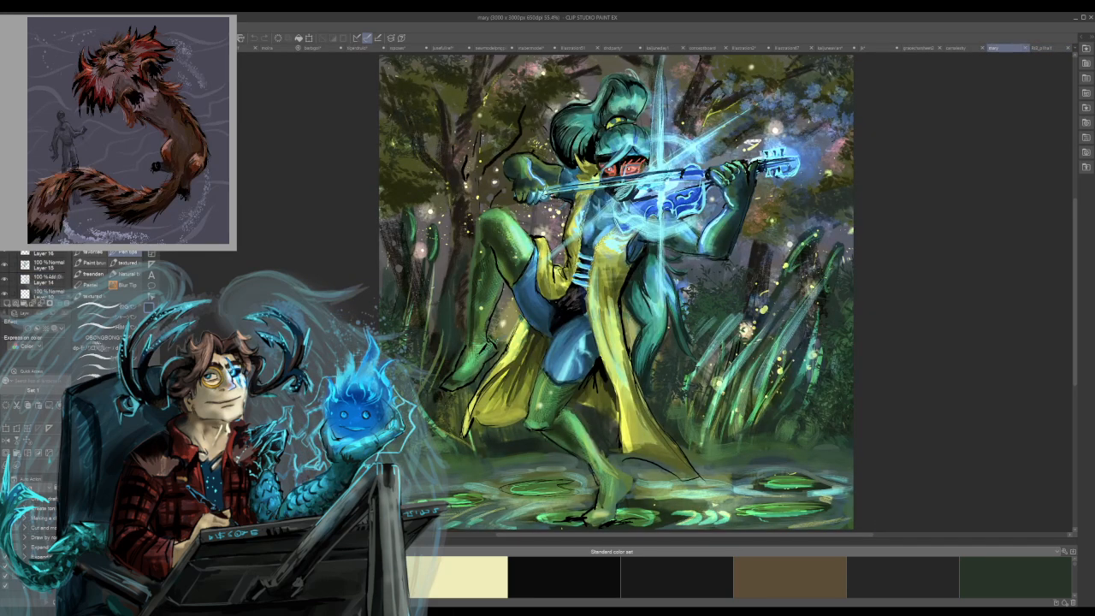
key(ctrl+w)
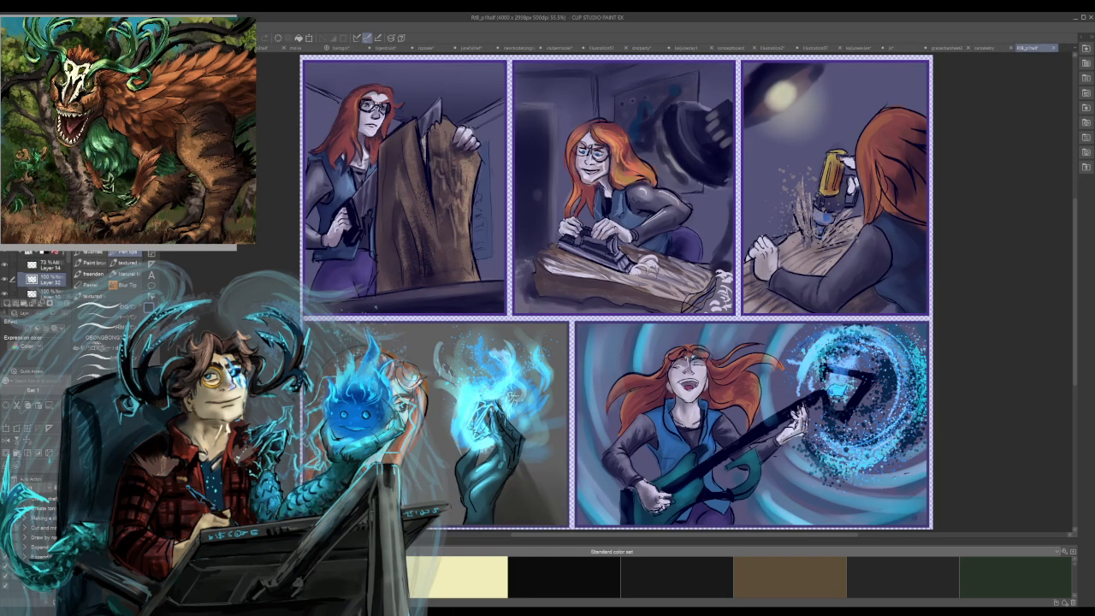
key(ctrl+w)
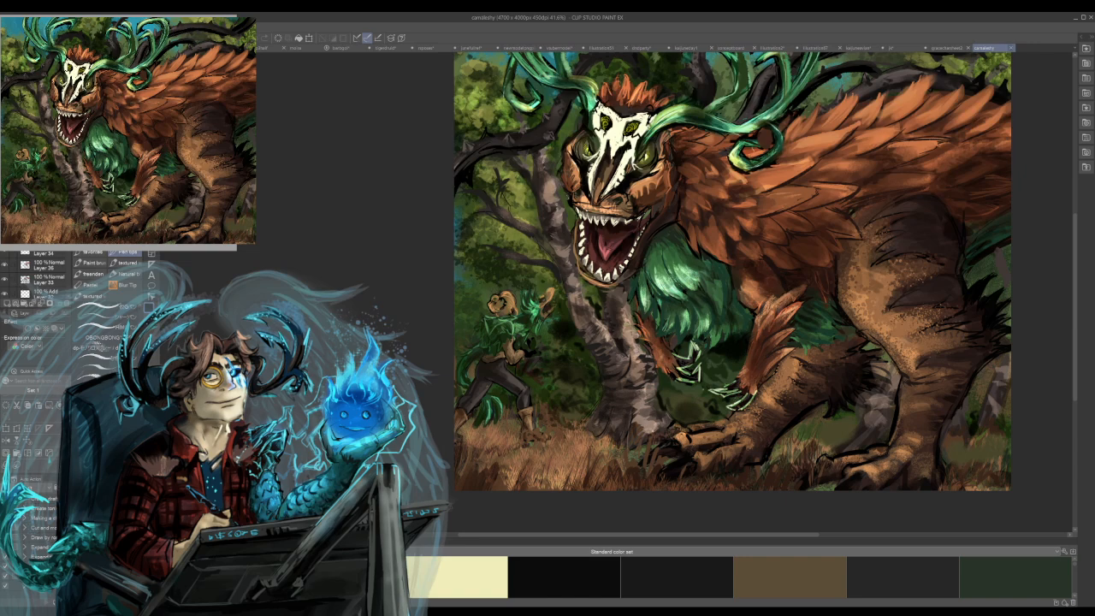
key(ctrl+w)
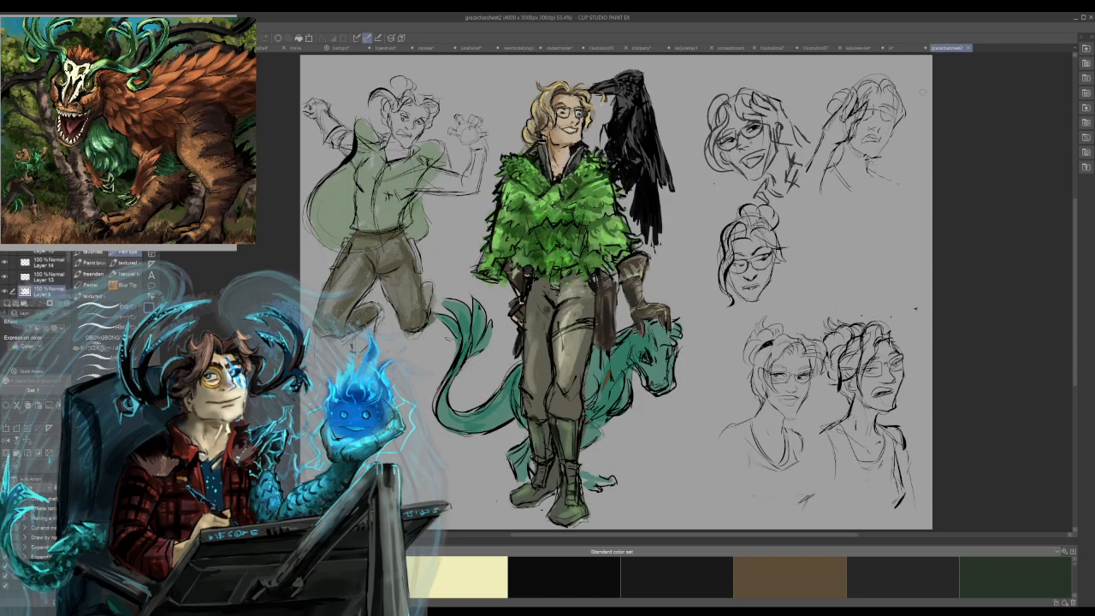
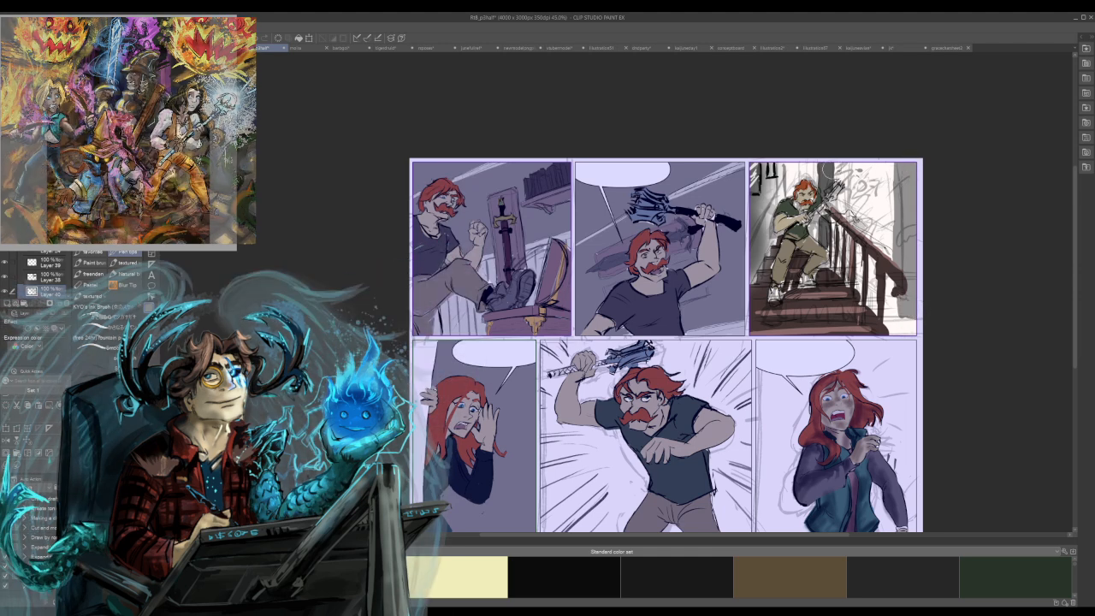
Paint grey tones along the upper edge and outer side of the bright doorway in the staircase panel.
mouse_move(837, 173)
mouse_down()
mouse_move(905, 229)
mouse_move(922, 173)
mouse_up()
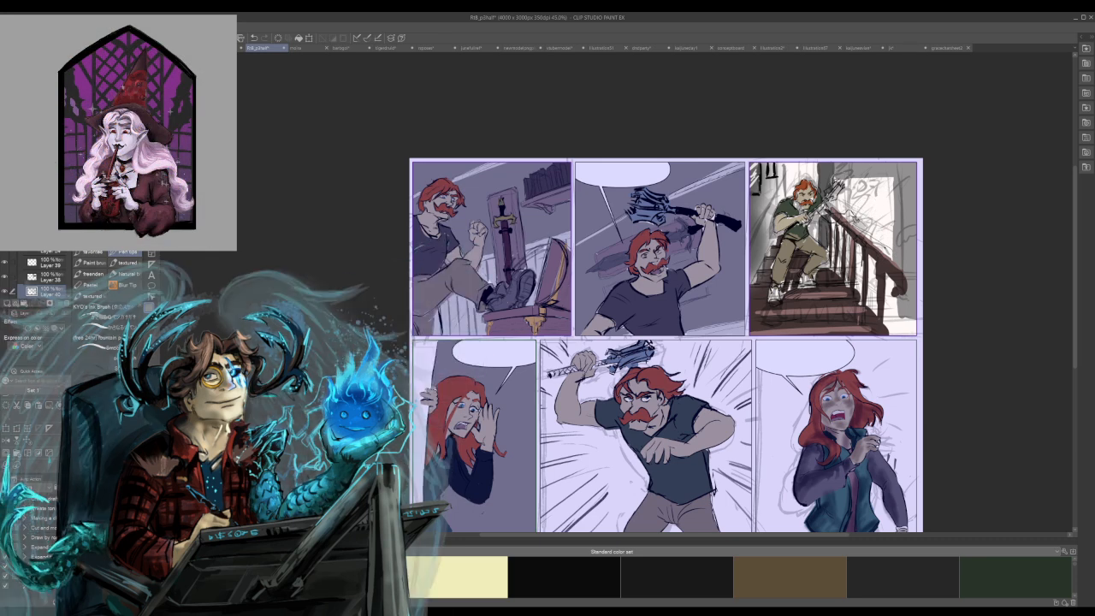
drag(836, 177, 891, 178)
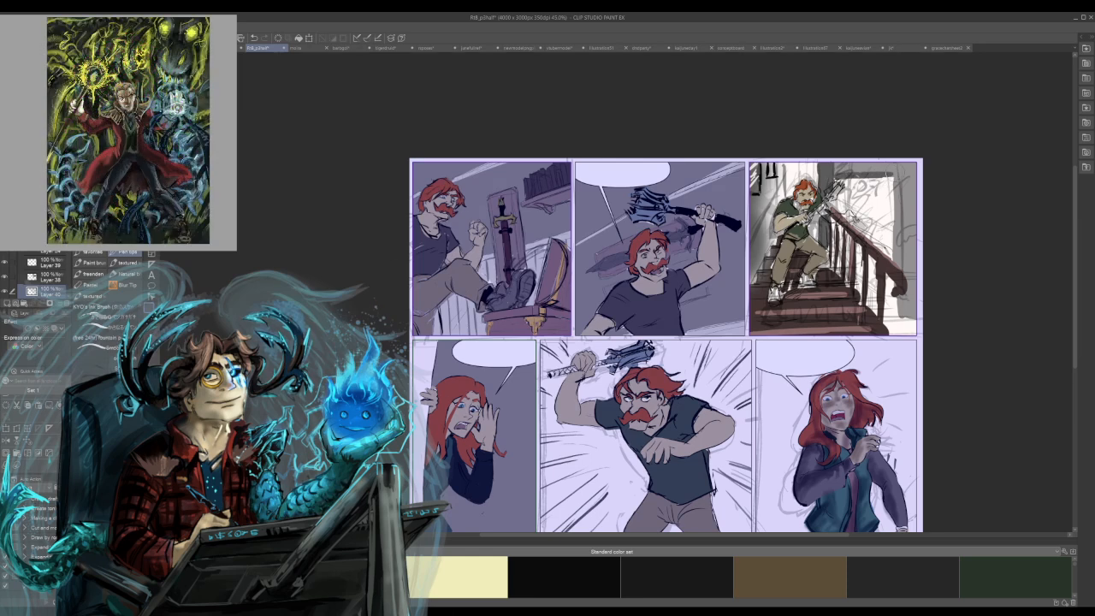
drag(894, 176, 890, 257)
drag(889, 212, 888, 263)
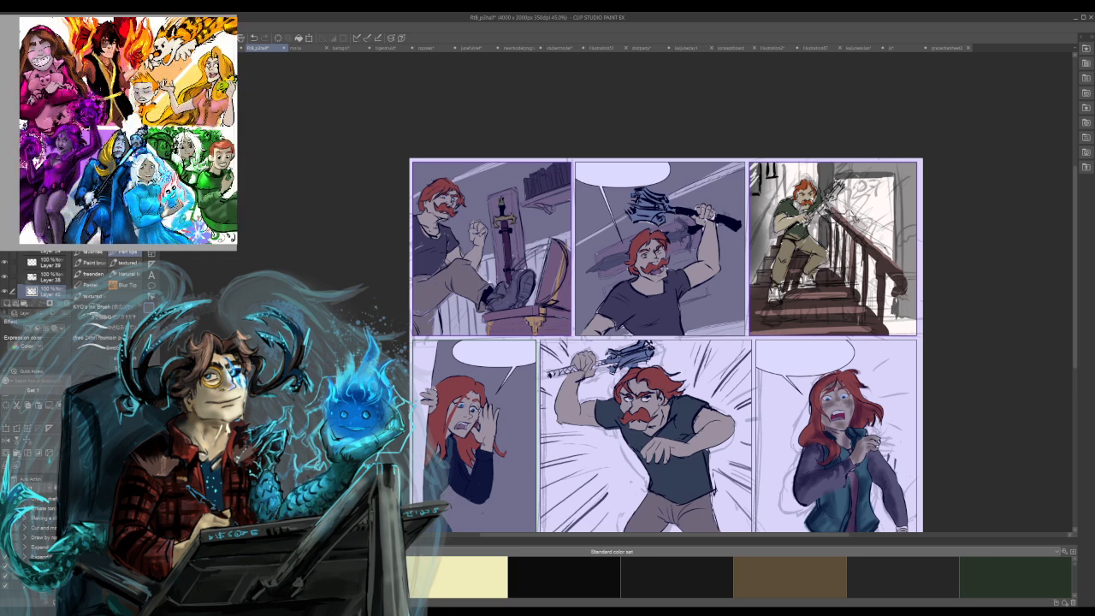
drag(890, 186, 887, 266)
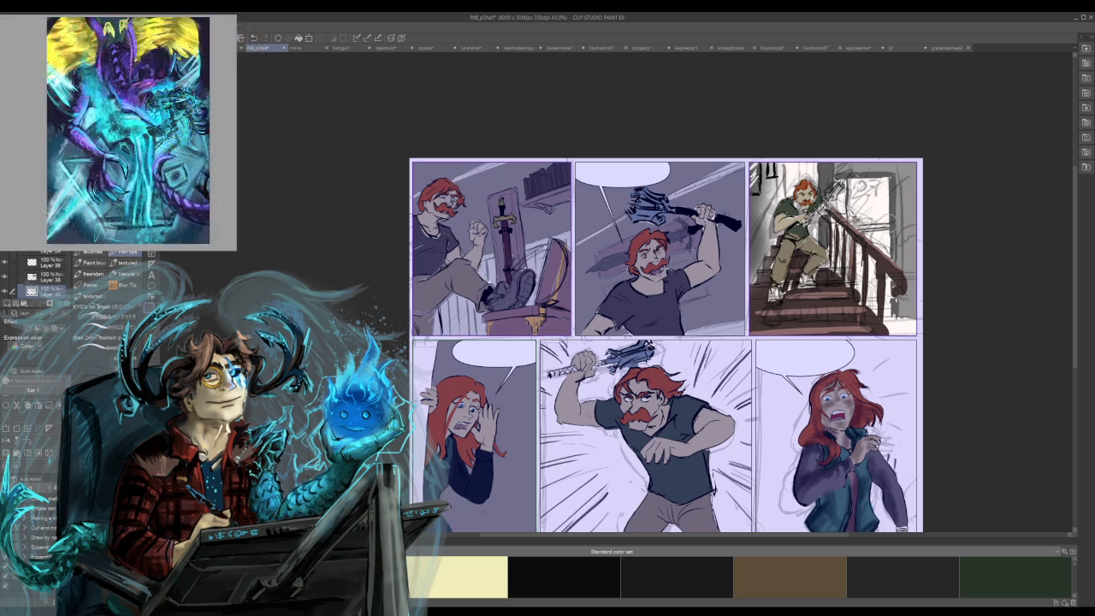
Block in the door behind the banister with grey strokes, leaving a light pane in its upper half.
mouse_move(871, 208)
mouse_down()
mouse_move(895, 229)
mouse_move(871, 258)
mouse_up()
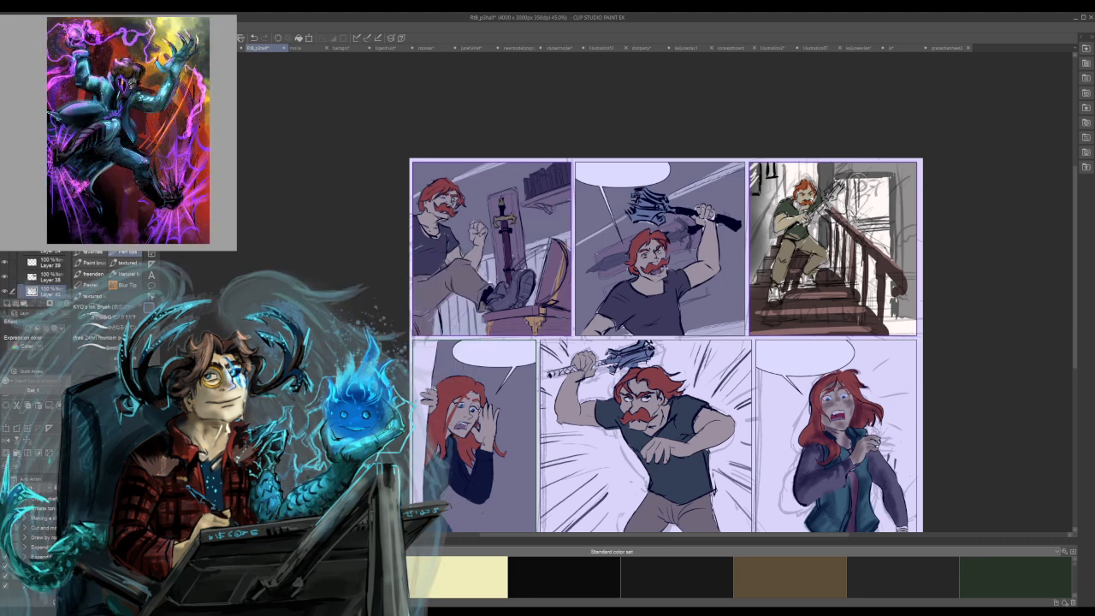
mouse_move(859, 212)
mouse_down()
mouse_move(882, 208)
mouse_move(863, 218)
mouse_up()
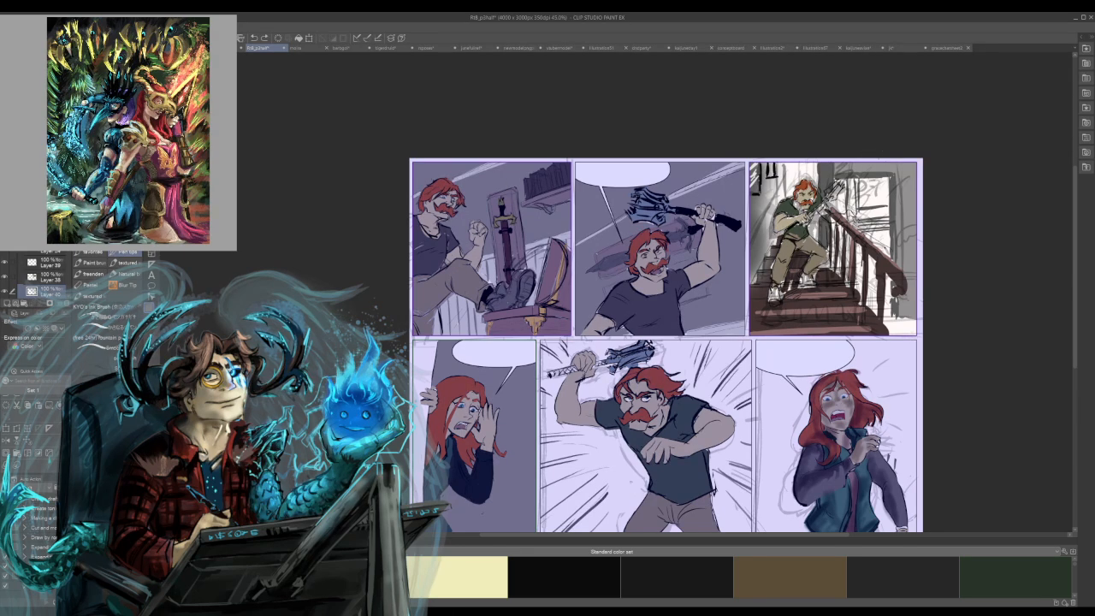
mouse_move(861, 180)
mouse_down()
mouse_move(863, 203)
mouse_move(870, 180)
mouse_move(885, 181)
mouse_move(871, 204)
mouse_move(883, 203)
mouse_move(888, 220)
mouse_move(879, 236)
mouse_up()
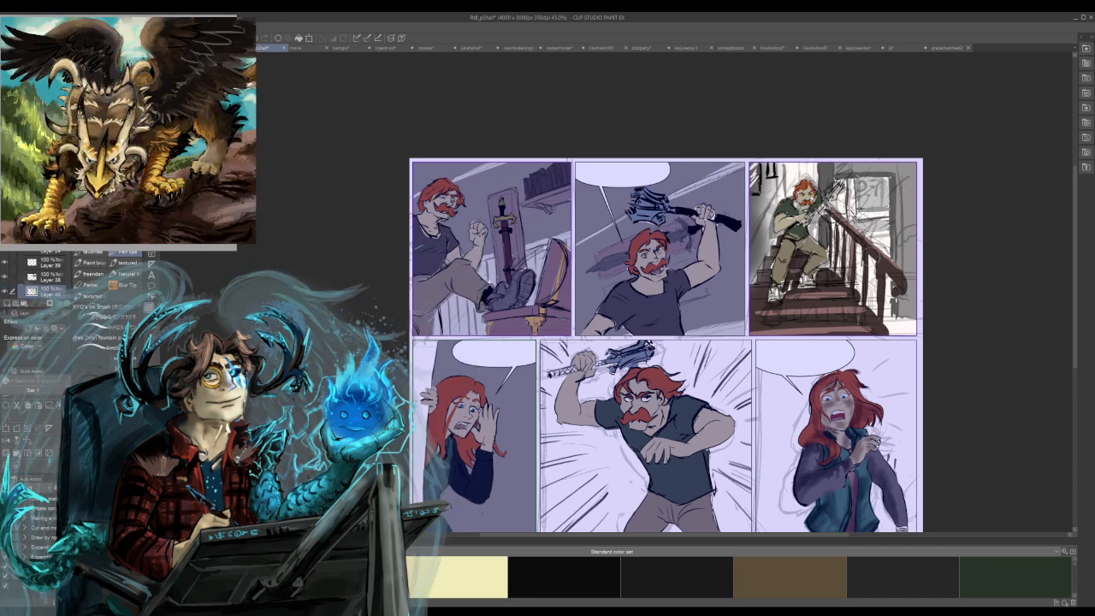
mouse_move(873, 231)
mouse_down()
mouse_move(895, 244)
mouse_move(880, 281)
mouse_move(851, 278)
mouse_move(895, 259)
mouse_move(866, 290)
mouse_move(876, 284)
mouse_up()
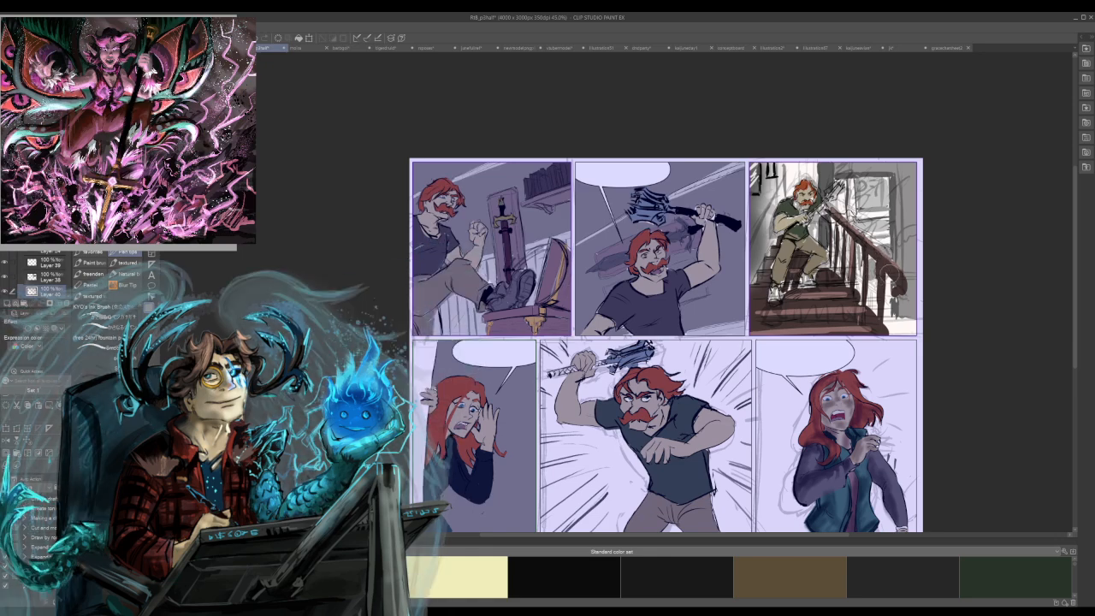
alt+click(831, 305)
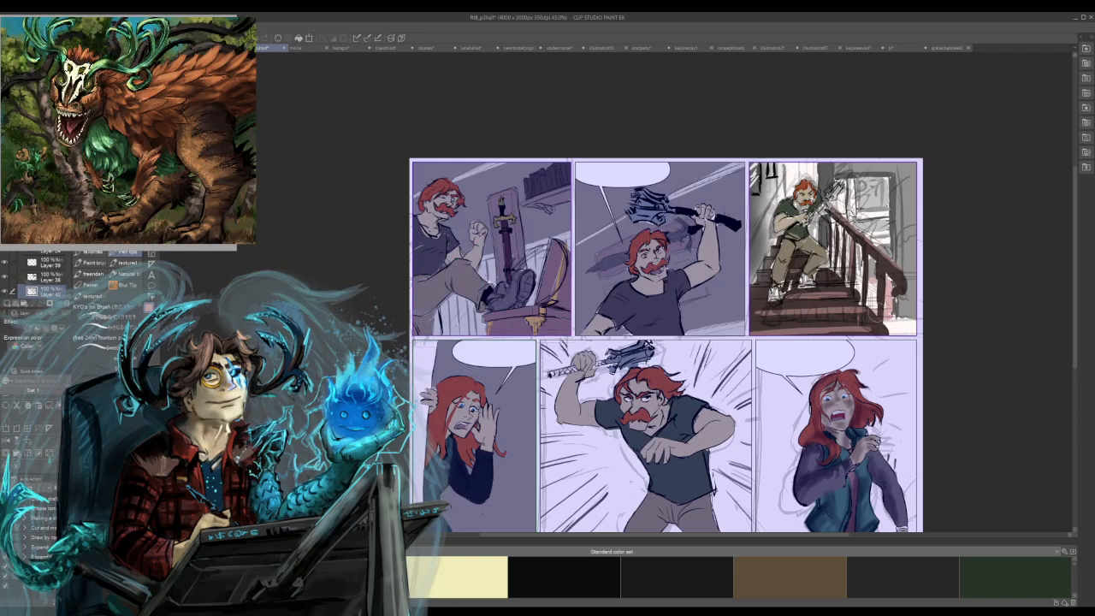
drag(866, 311, 842, 281)
key(ctrl+z)
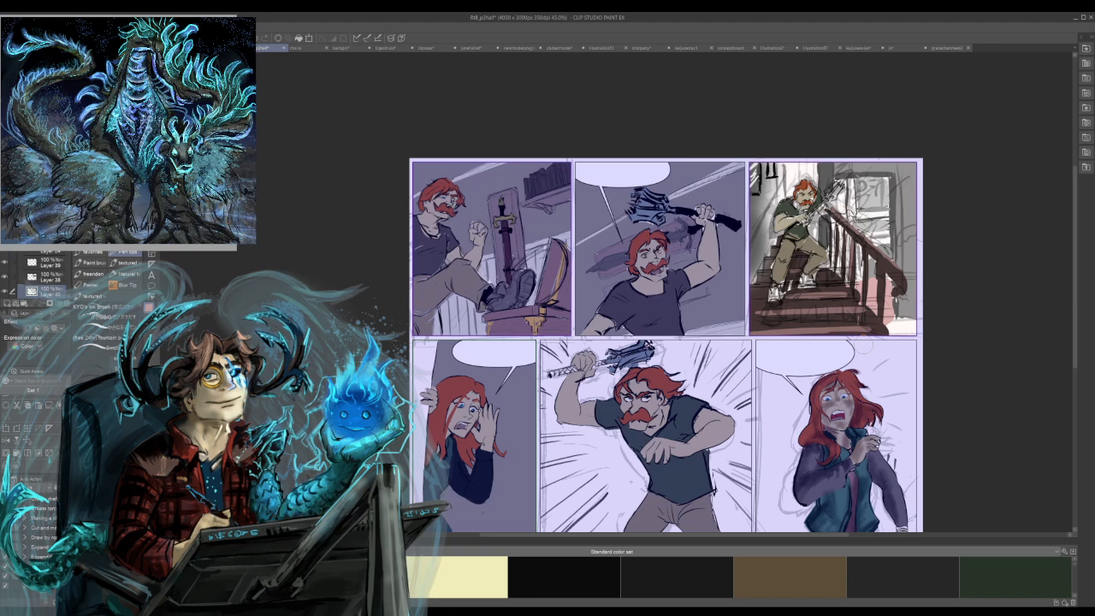
key(ctrl+z)
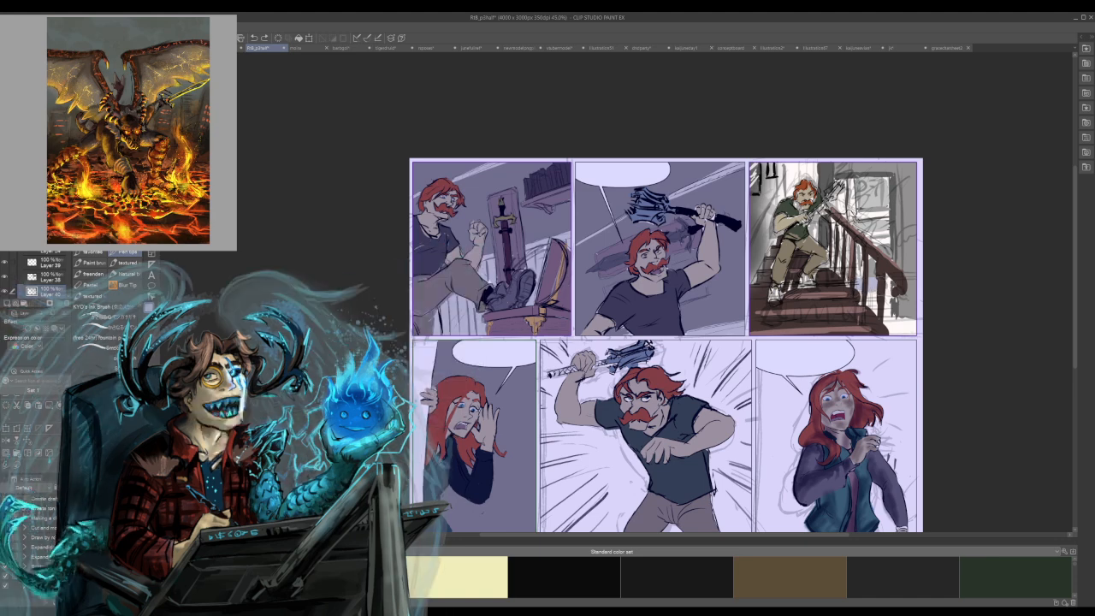
mouse_move(874, 293)
mouse_down()
mouse_move(888, 315)
mouse_move(863, 308)
mouse_move(855, 317)
mouse_move(875, 328)
mouse_move(859, 327)
mouse_up()
key(ctrl+z)
key(ctrl+z)
key(ctrl+z)
Paint grey and pale tones on the lower part of the door behind the banister posts.
mouse_move(873, 310)
mouse_down()
mouse_move(856, 327)
mouse_move(870, 327)
mouse_up()
mouse_move(884, 282)
mouse_down()
mouse_move(875, 300)
mouse_move(862, 296)
mouse_up()
drag(857, 274, 837, 287)
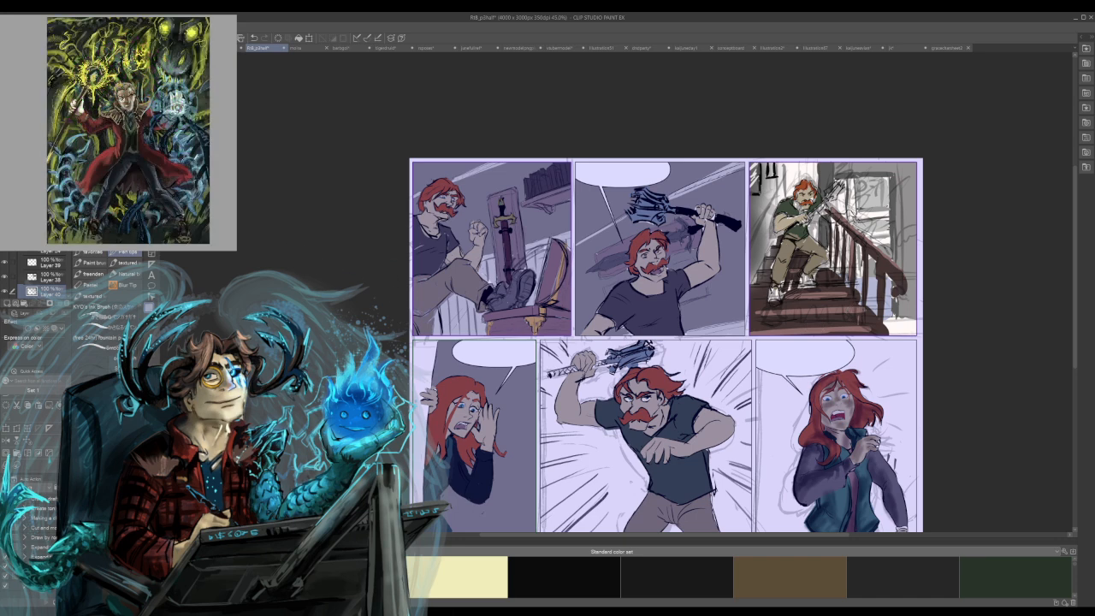
drag(894, 309, 876, 324)
mouse_move(893, 314)
mouse_down()
mouse_move(864, 323)
mouse_move(860, 299)
mouse_move(831, 291)
mouse_up()
drag(878, 285, 869, 320)
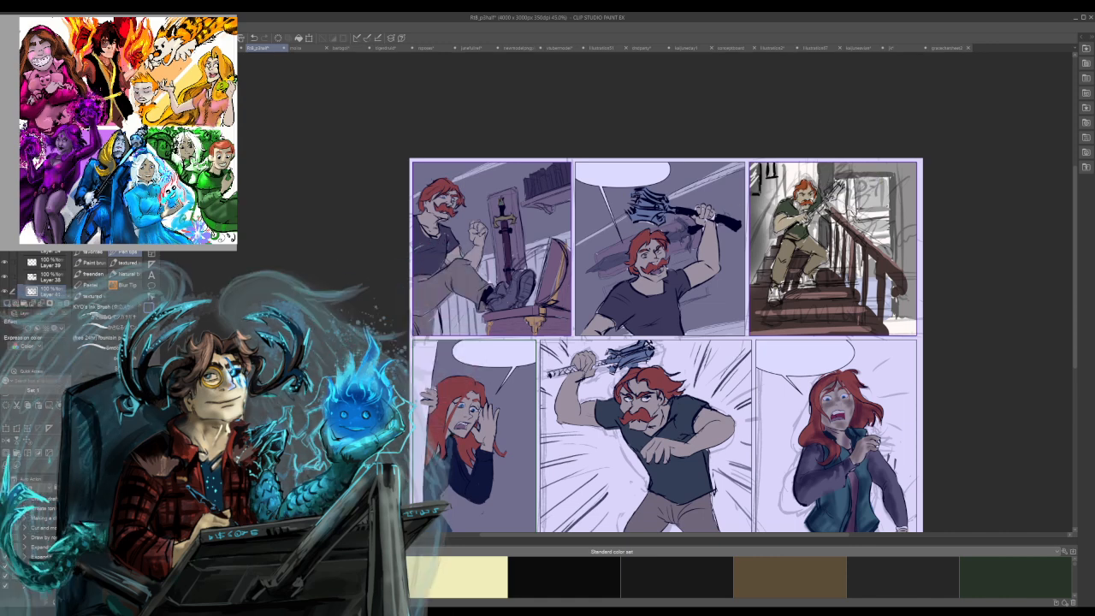
Move Layer 41 above Layer 38 and airbrush a soft pale glow over the doorway beside the raised mace.
drag(50, 291, 48, 272)
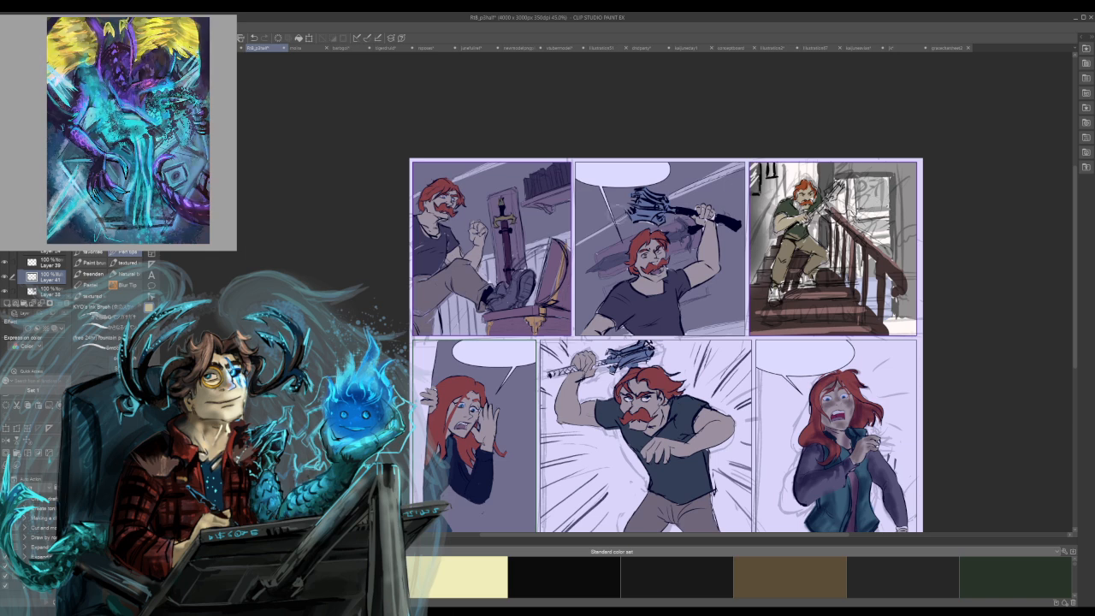
key(b)
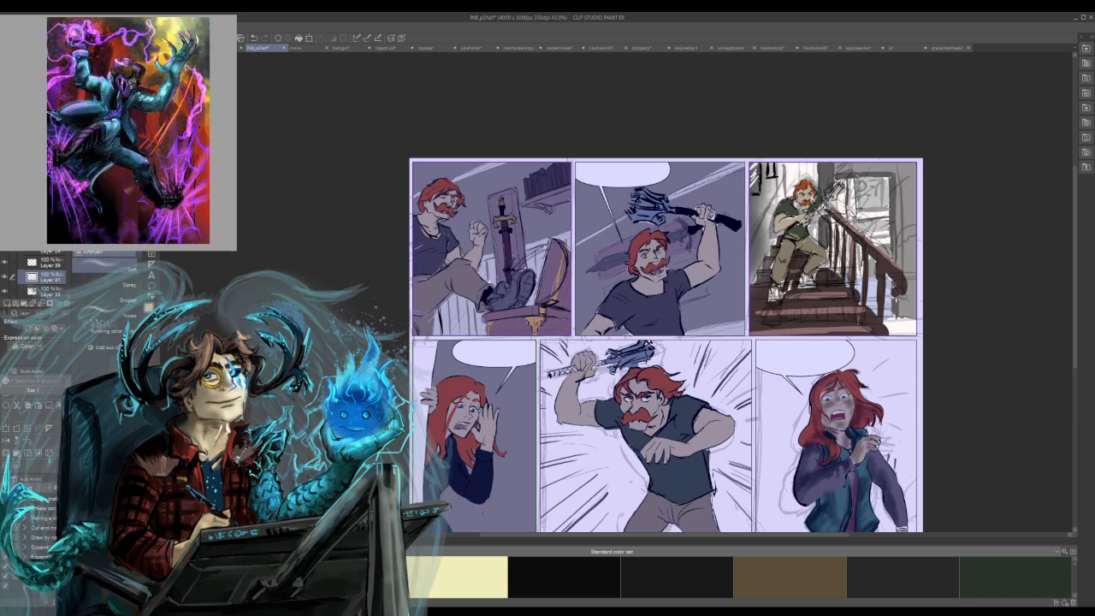
drag(840, 178, 854, 207)
mouse_move(866, 249)
mouse_down()
mouse_move(856, 238)
mouse_move(881, 267)
mouse_move(854, 289)
mouse_up()
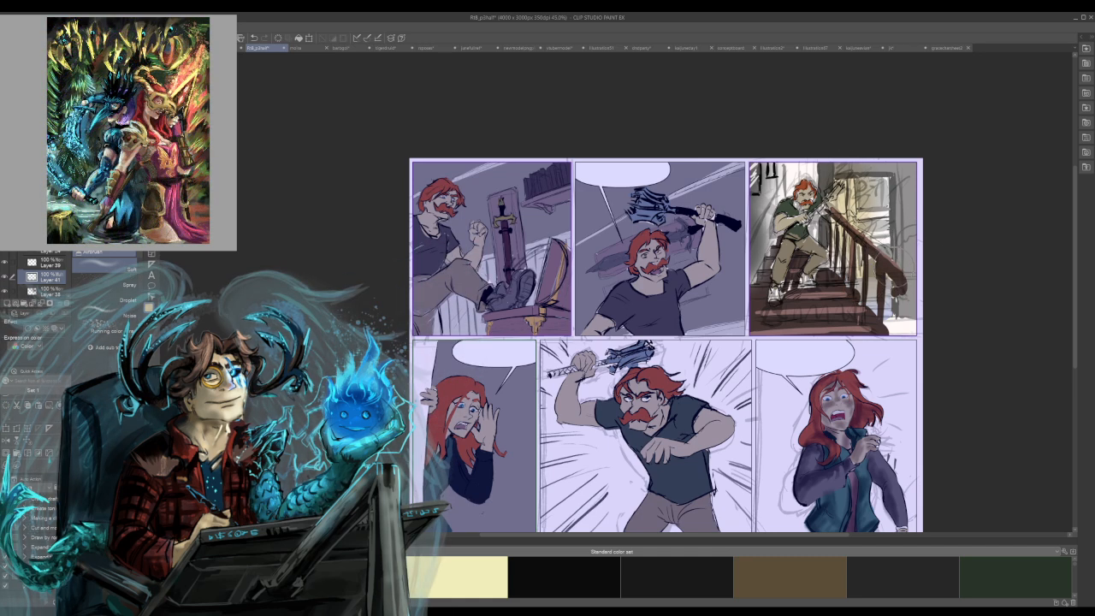
key(ctrl+z)
drag(871, 255, 846, 181)
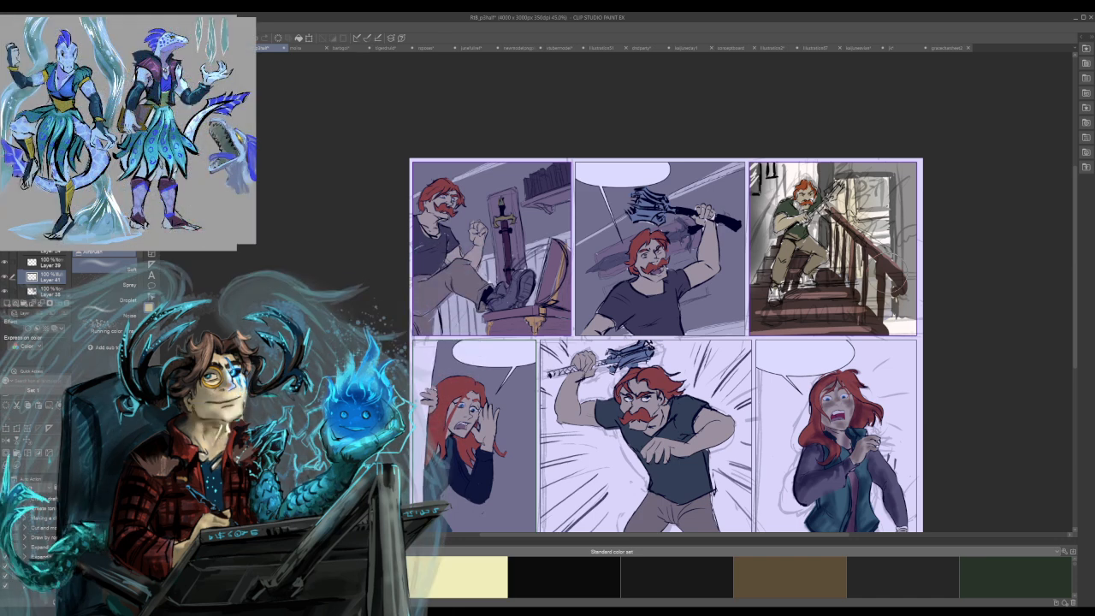
mouse_move(795, 156)
mouse_down()
mouse_move(801, 176)
mouse_move(821, 175)
mouse_up()
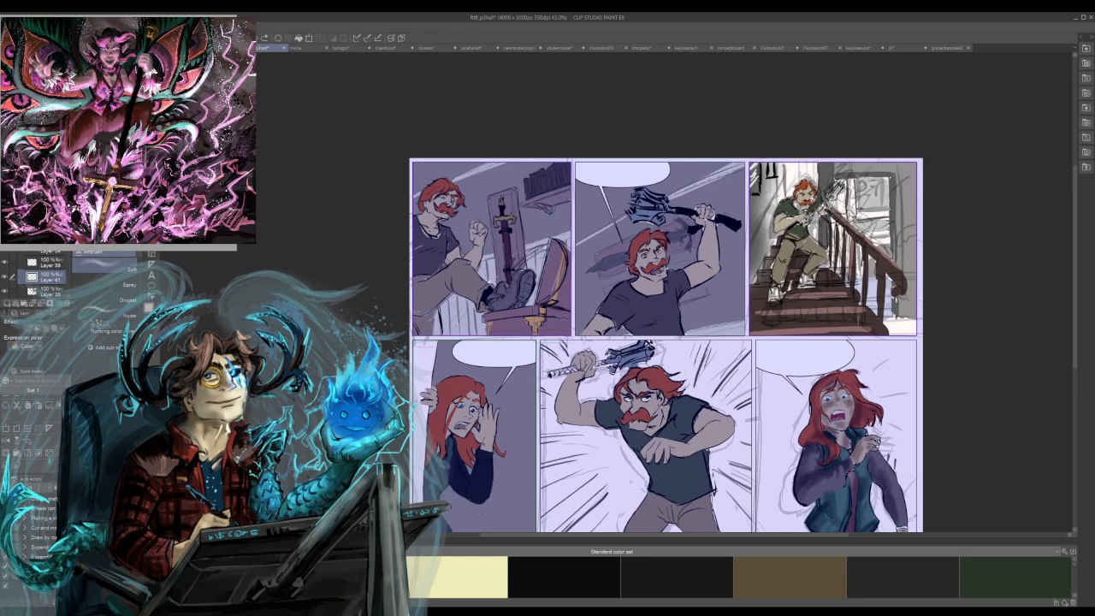
Darken the stairs and banister on Layer 38 with soft airbrushed shading.
click(51, 292)
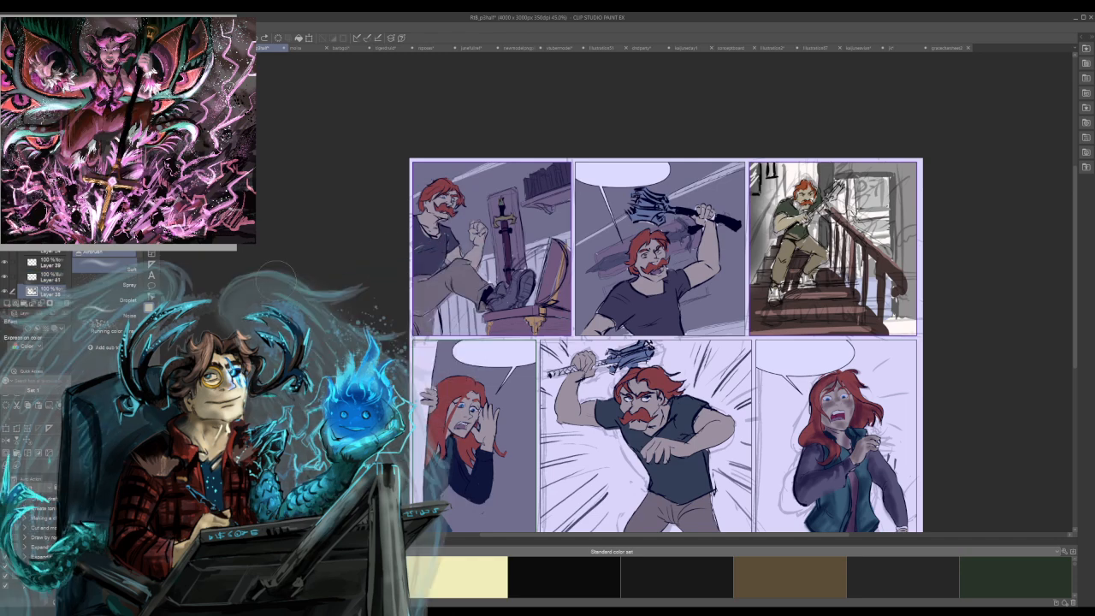
mouse_move(865, 189)
mouse_down()
mouse_move(850, 221)
mouse_move(849, 198)
mouse_move(851, 259)
mouse_move(880, 289)
mouse_move(859, 286)
mouse_move(882, 273)
mouse_up()
key(ctrl+z)
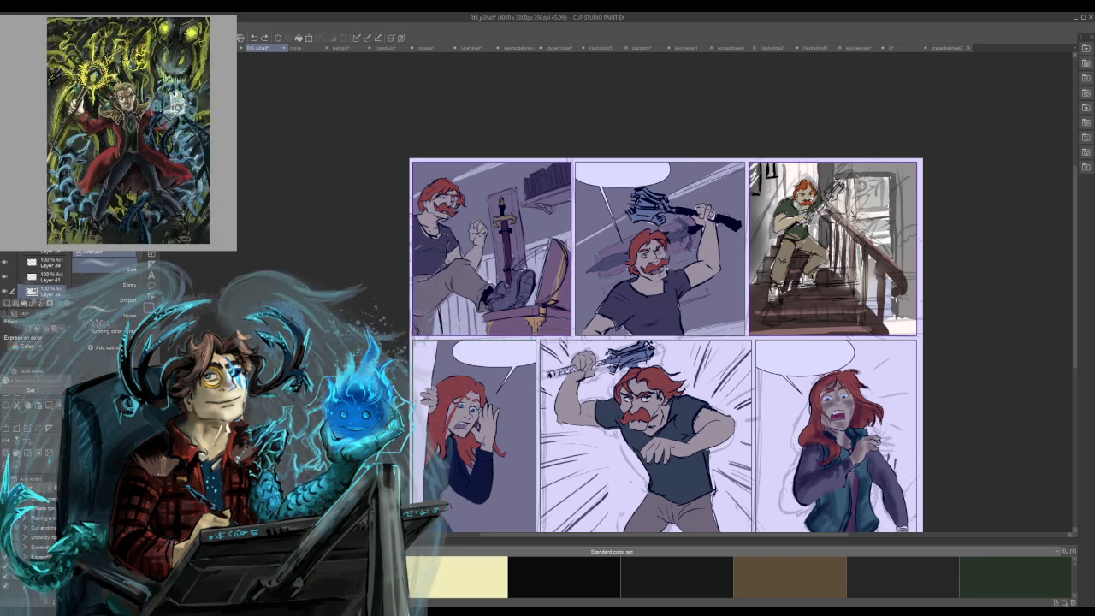
drag(787, 295, 857, 291)
Paint reddish-brown strokes along the treads to define the individual steps of the staircase.
key(b)
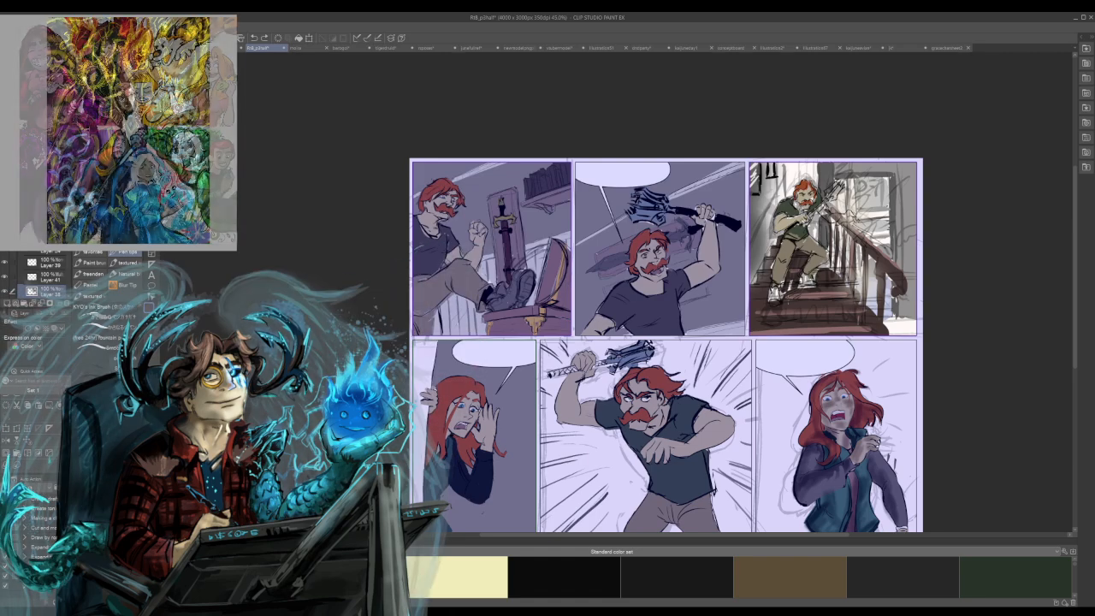
mouse_move(813, 292)
mouse_down()
mouse_move(847, 293)
mouse_move(822, 298)
mouse_up()
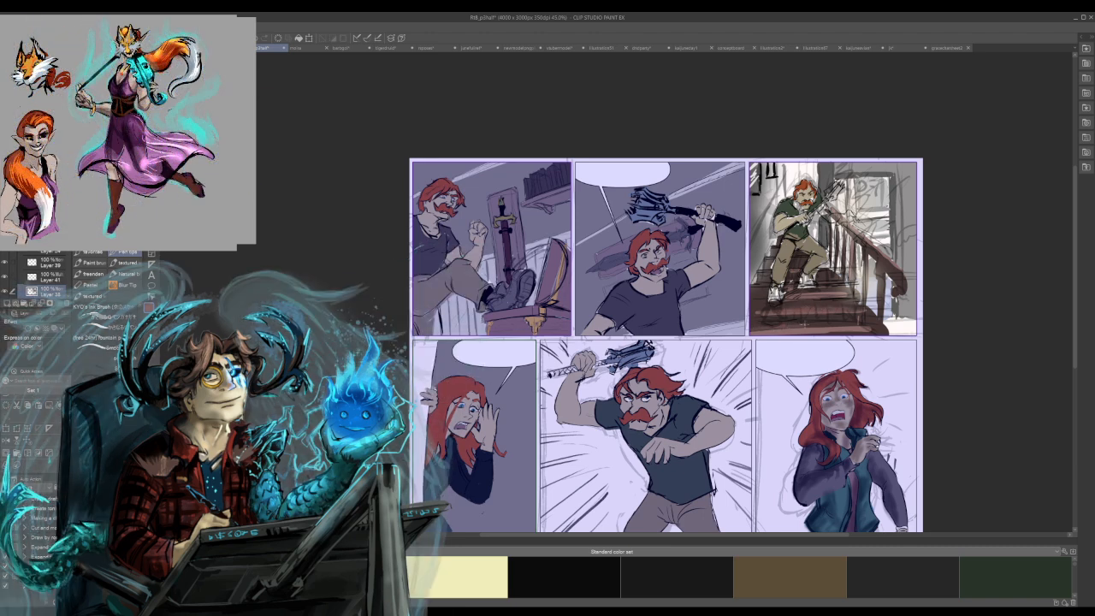
drag(759, 328, 859, 332)
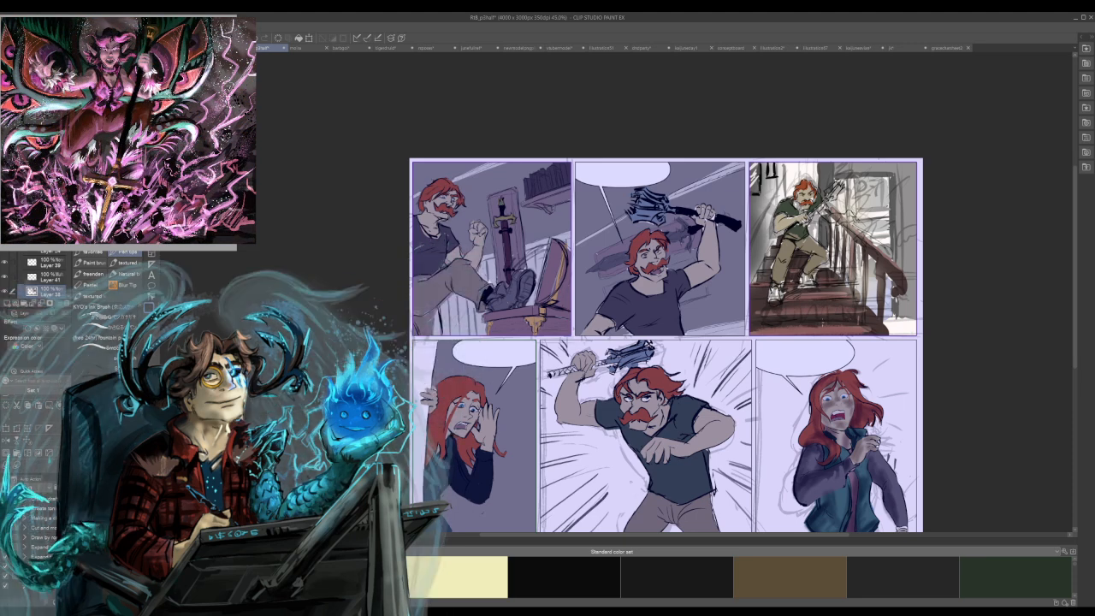
drag(803, 308, 847, 305)
drag(767, 309, 789, 310)
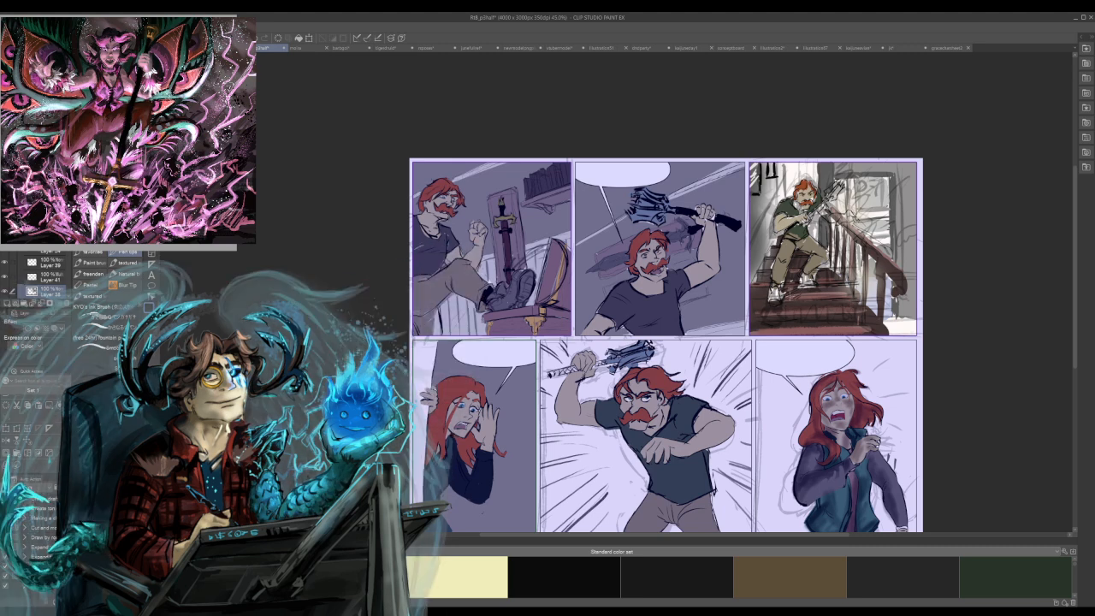
drag(805, 292, 833, 294)
mouse_move(784, 295)
mouse_down()
mouse_move(844, 289)
mouse_move(755, 296)
mouse_move(761, 290)
mouse_up()
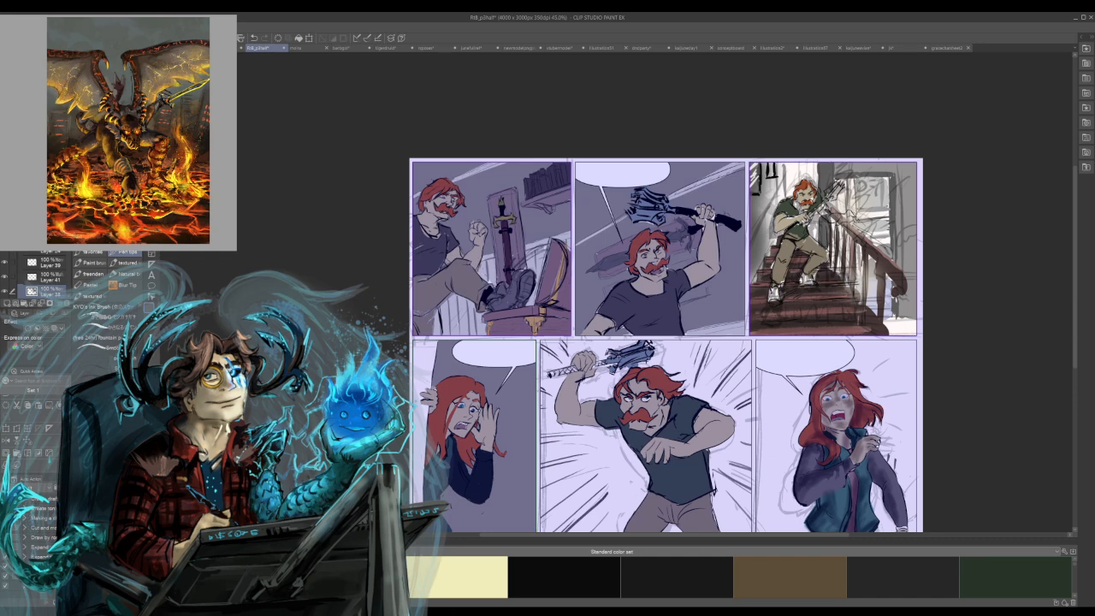
Refine the door's frame and window pane on Layer 41 with light and dark pen strokes.
key(b)
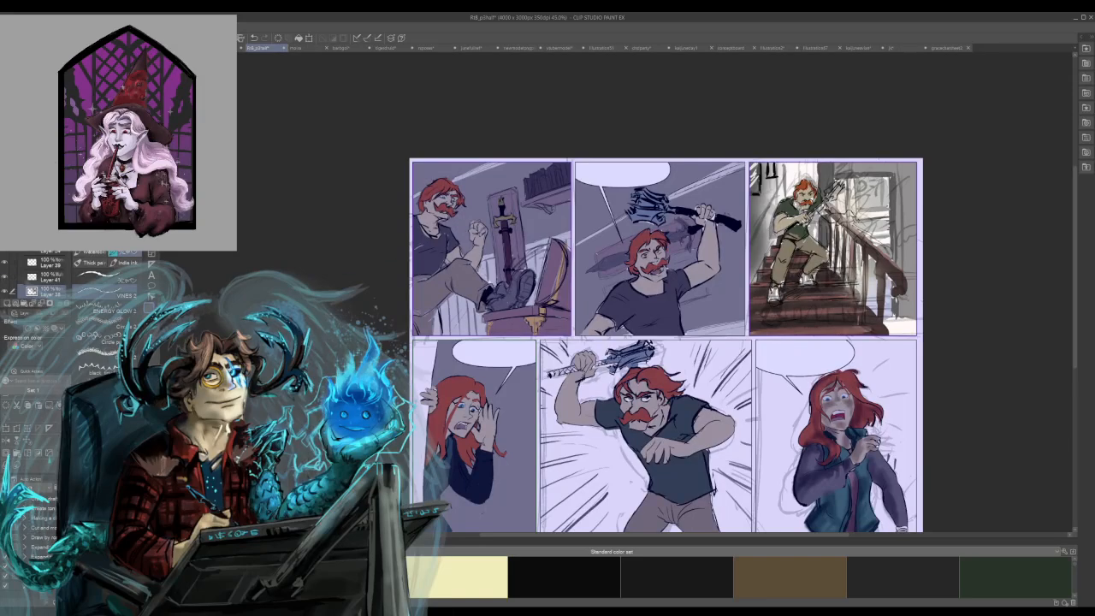
key(p)
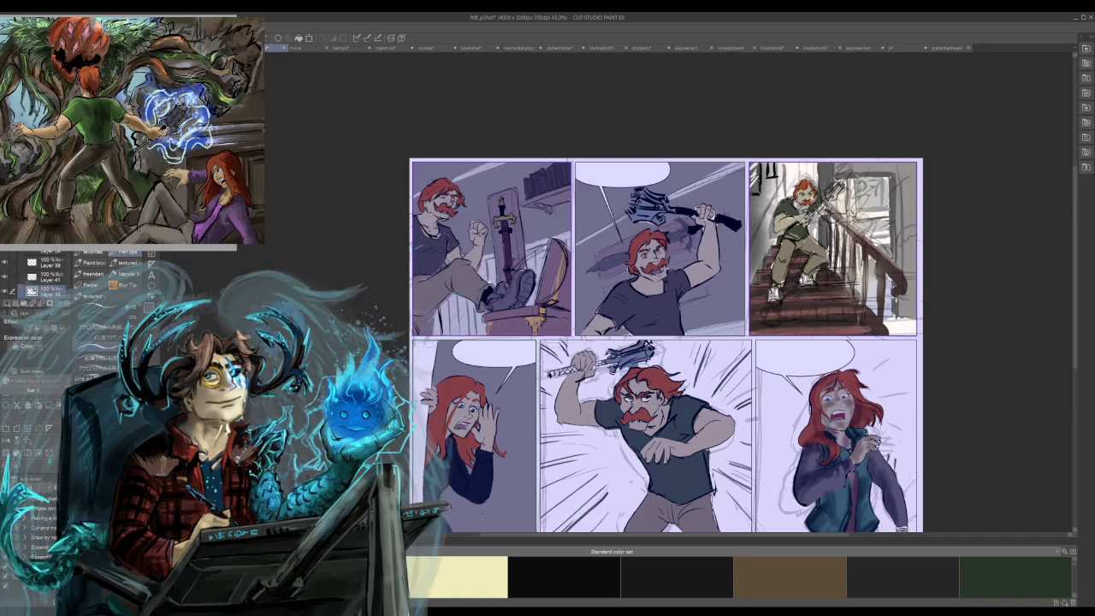
click(50, 277)
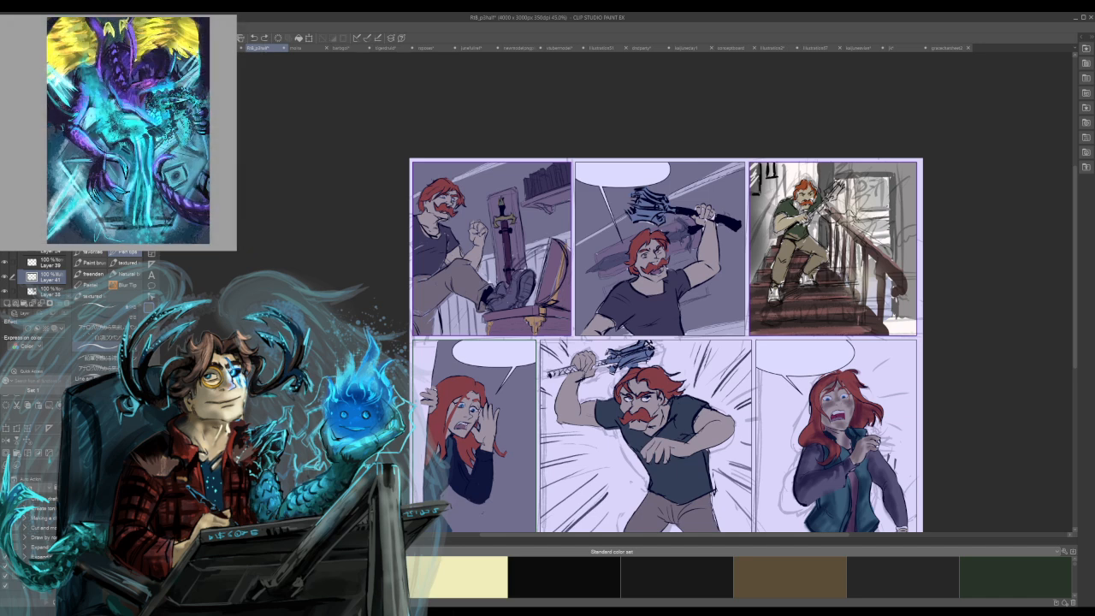
mouse_move(864, 208)
mouse_down()
mouse_move(889, 207)
mouse_move(851, 204)
mouse_up()
drag(852, 180, 852, 196)
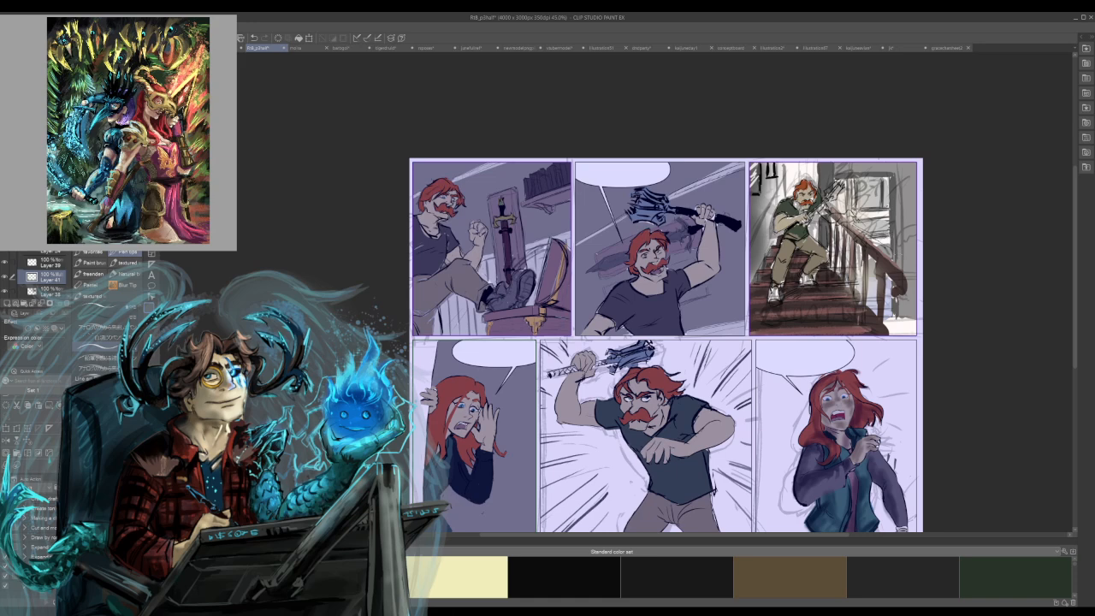
key(ctrl+z)
drag(886, 229, 864, 231)
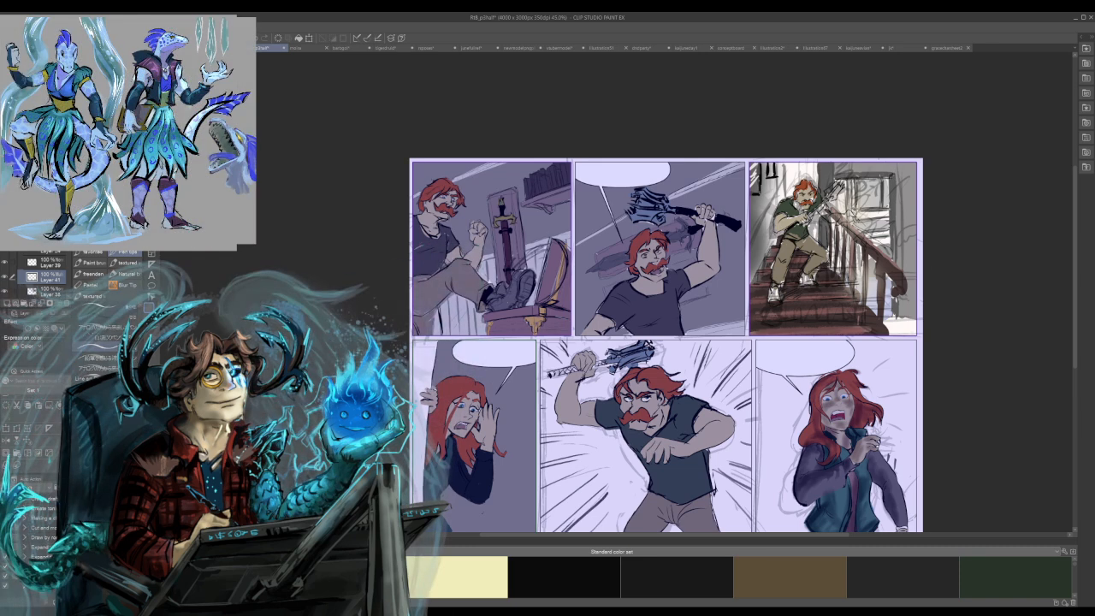
mouse_move(854, 178)
mouse_down()
mouse_move(887, 178)
mouse_move(876, 175)
mouse_move(889, 236)
mouse_up()
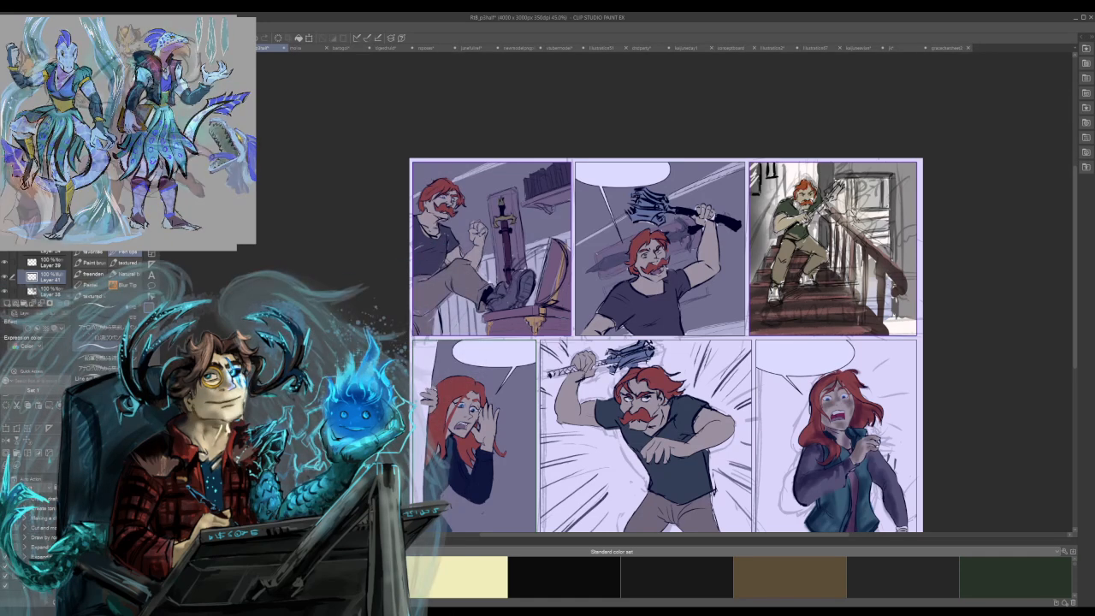
Add textured brown flooring in the staircase panel's lower corner beside the banister and save the comic page.
mouse_move(896, 310)
mouse_down()
mouse_move(904, 324)
mouse_move(886, 319)
mouse_move(915, 324)
mouse_move(886, 326)
mouse_move(915, 333)
mouse_move(888, 333)
mouse_move(915, 334)
mouse_up()
alt+click(875, 327)
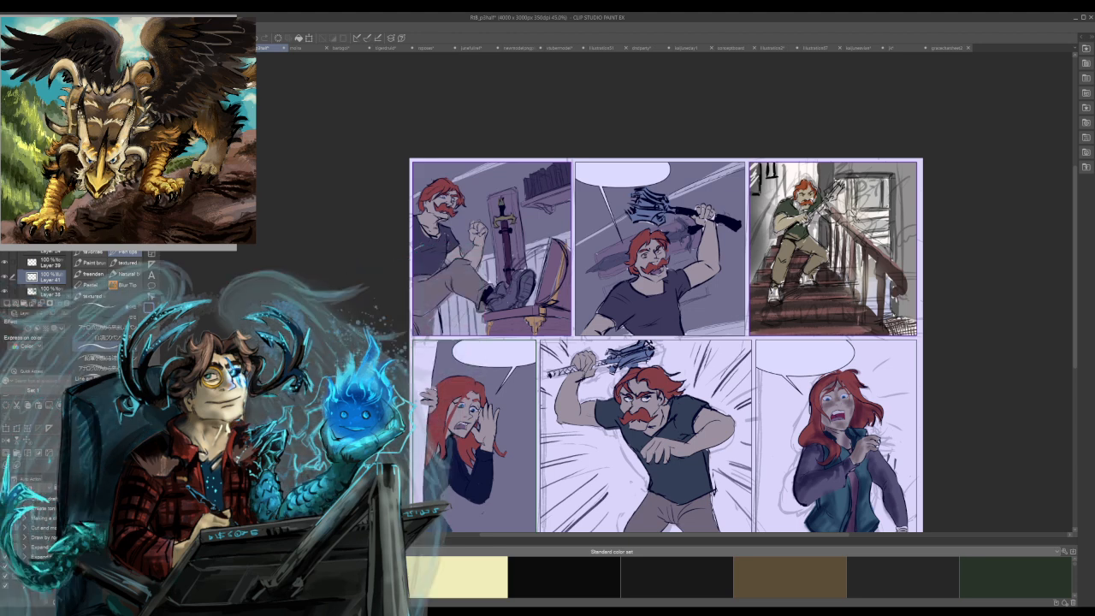
drag(901, 322, 914, 311)
mouse_move(892, 314)
mouse_down()
mouse_move(907, 322)
mouse_move(892, 320)
mouse_move(897, 329)
mouse_move(917, 325)
mouse_up()
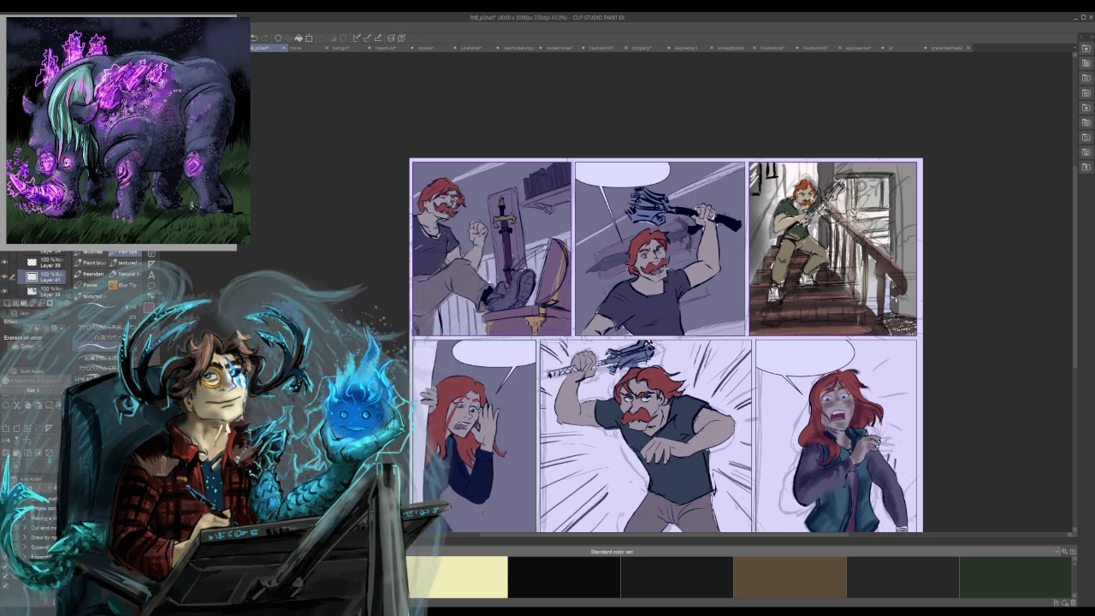
key(b)
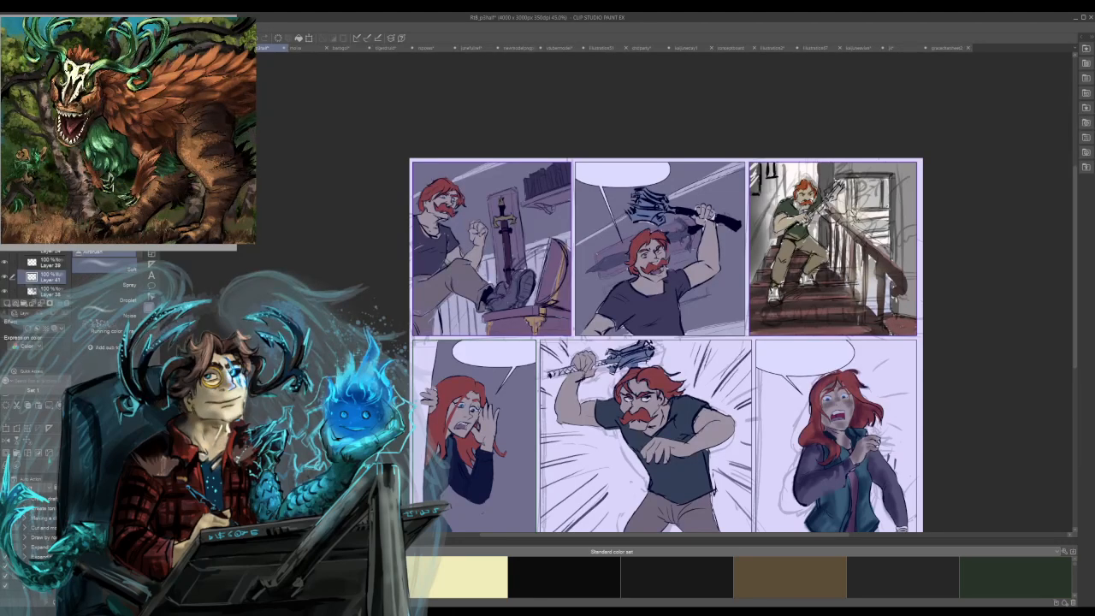
key(p)
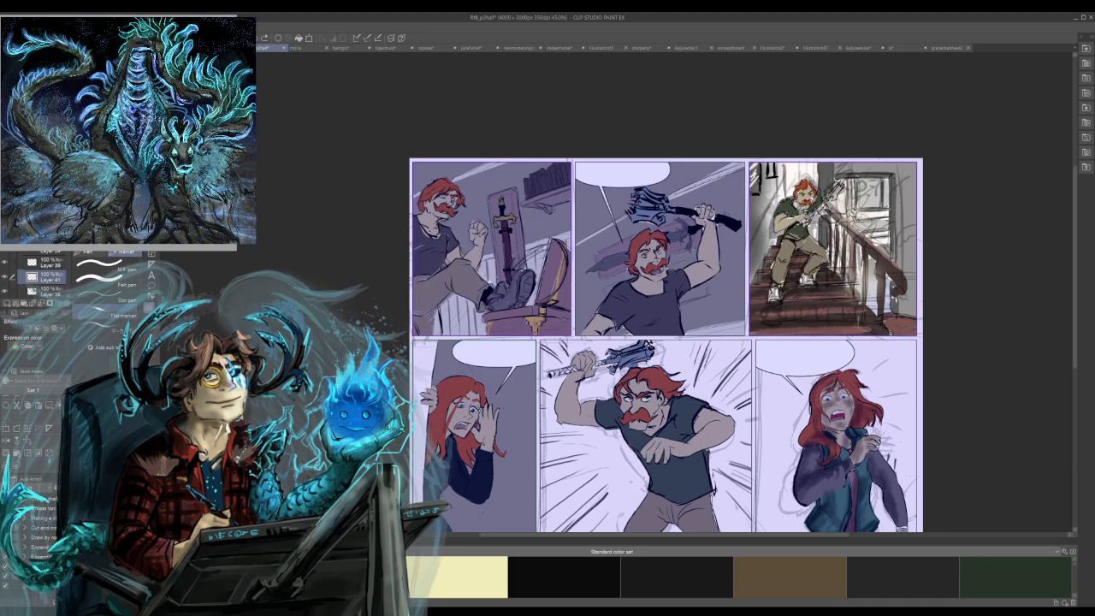
key(ctrl+s)
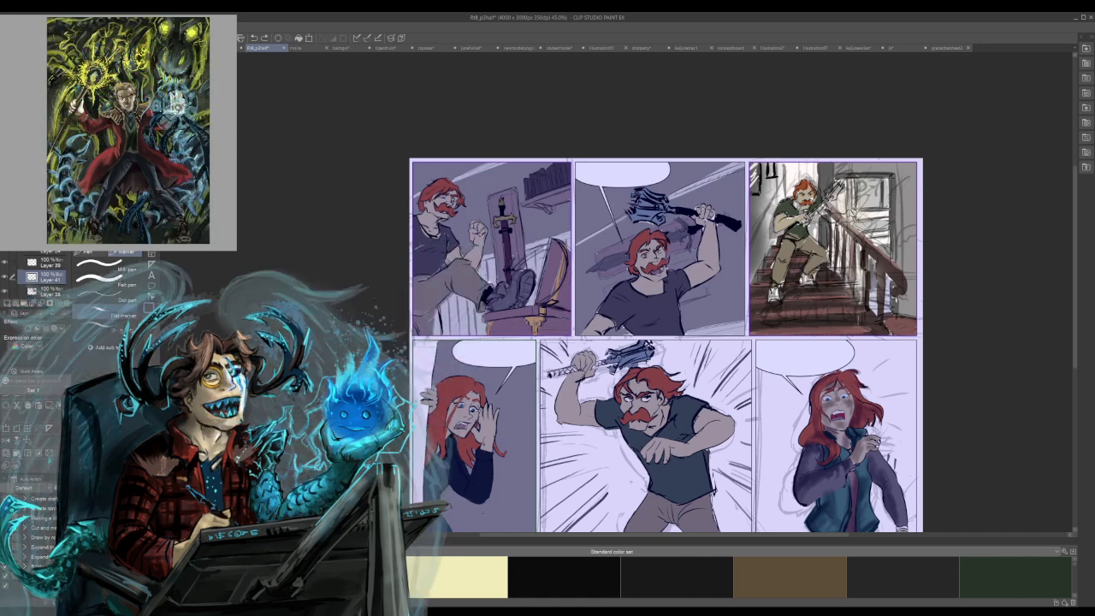
Darken the staircase banister's spindles and handrail with dark brown pen strokes on Layer 41.
drag(856, 261, 855, 293)
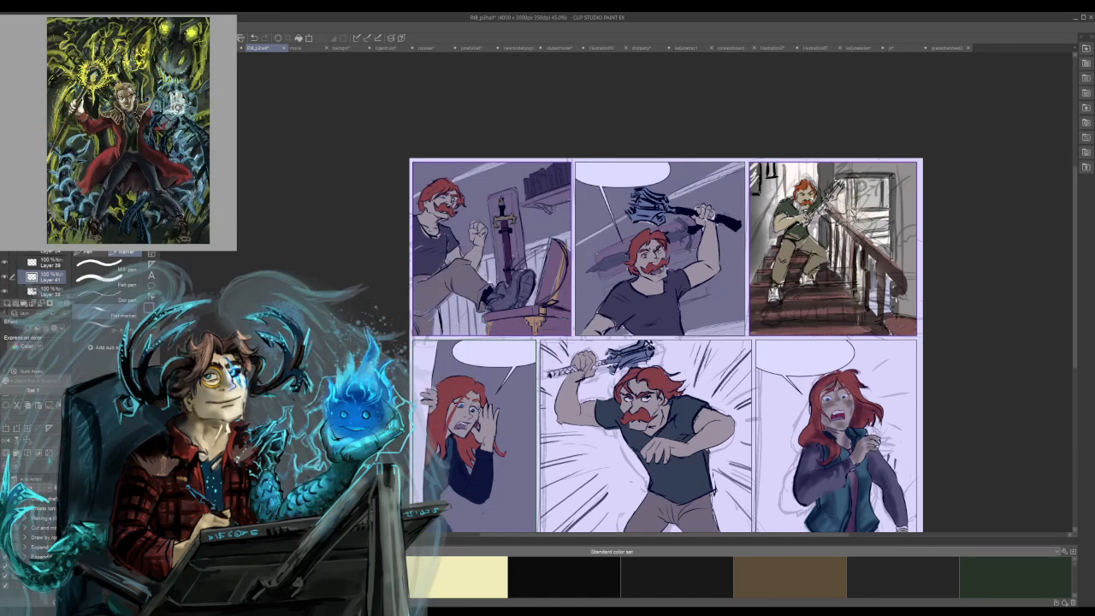
drag(846, 239, 847, 276)
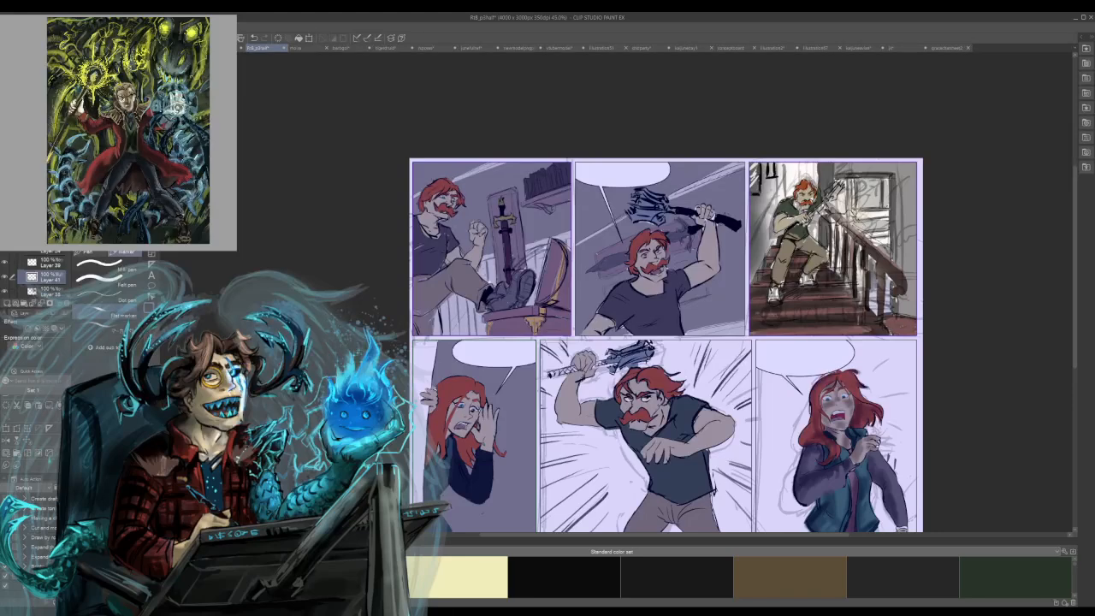
drag(837, 224, 836, 255)
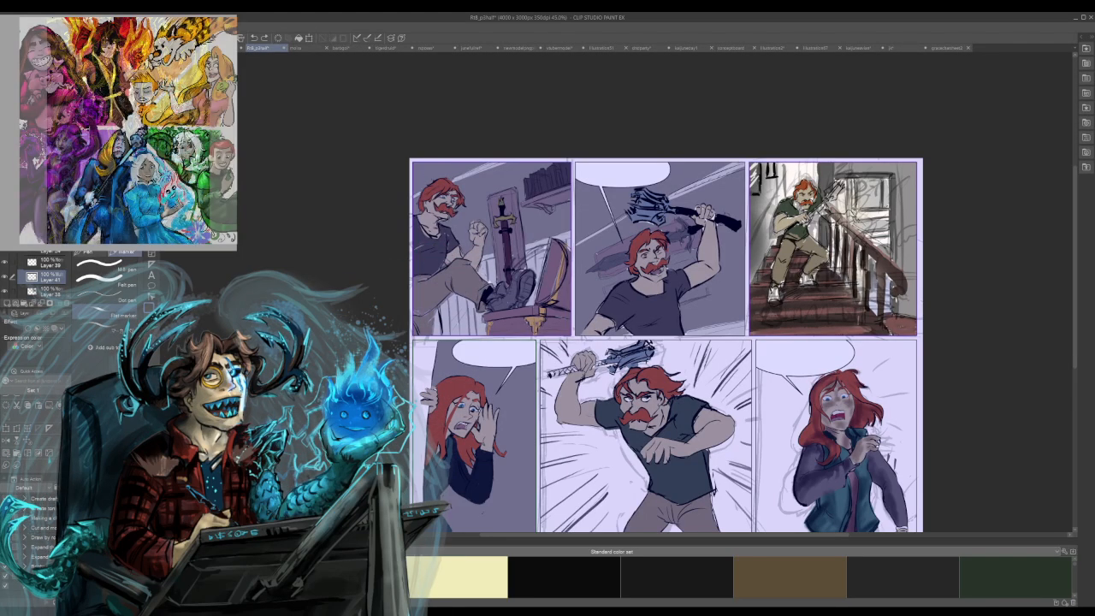
mouse_move(833, 217)
mouse_down()
mouse_move(829, 266)
mouse_move(863, 299)
mouse_move(869, 325)
mouse_up()
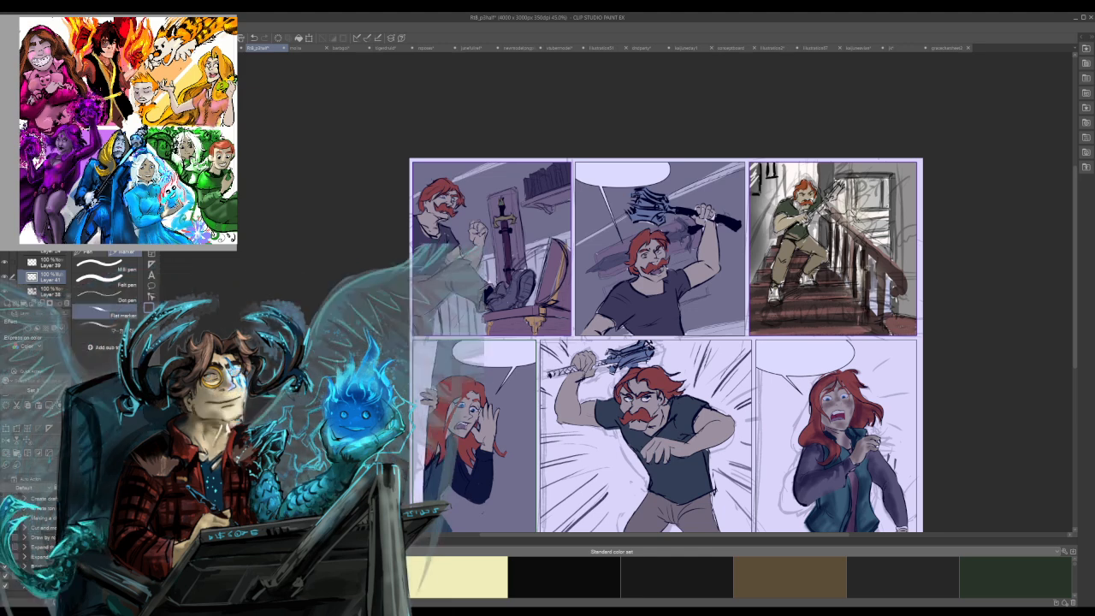
mouse_move(871, 255)
mouse_down()
mouse_move(869, 273)
mouse_move(886, 285)
mouse_up()
mouse_move(858, 245)
mouse_down()
mouse_move(857, 261)
mouse_move(841, 245)
mouse_up()
drag(843, 228, 901, 295)
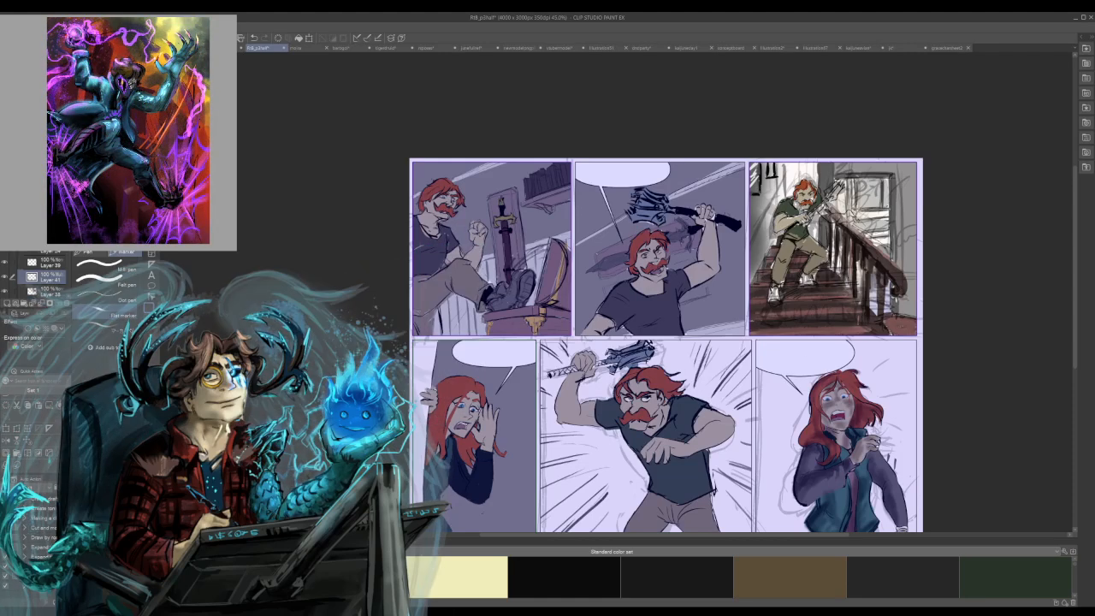
Add dark strokes along the lower stair treads and touch up the banister's spindles, end post and upper handrail.
mouse_move(778, 317)
mouse_down()
mouse_move(826, 317)
mouse_move(817, 303)
mouse_move(790, 311)
mouse_move(805, 288)
mouse_up()
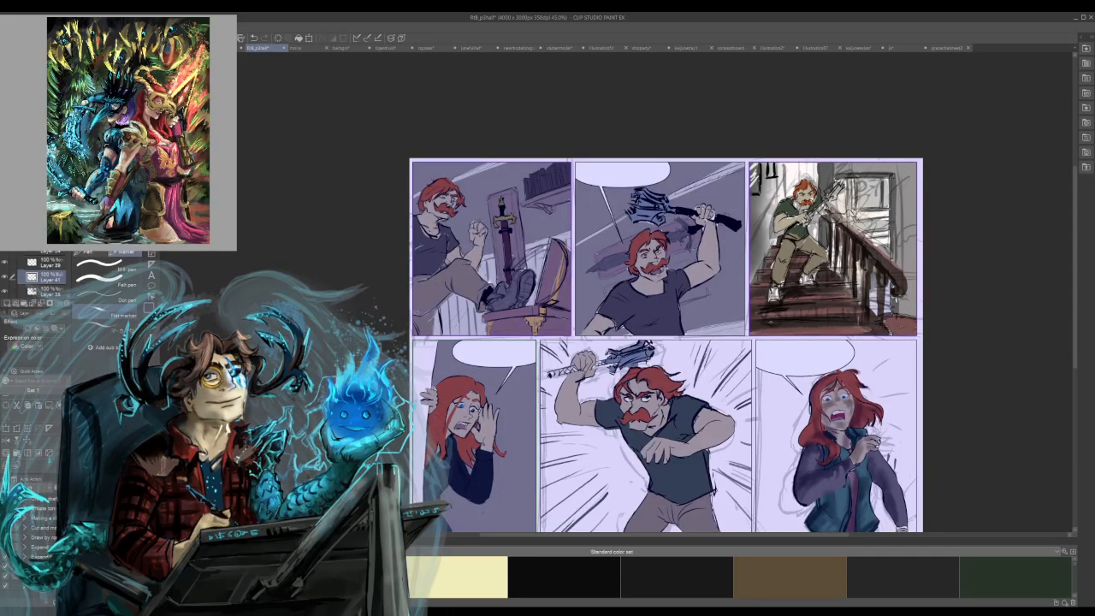
drag(763, 323, 787, 321)
drag(787, 309, 805, 309)
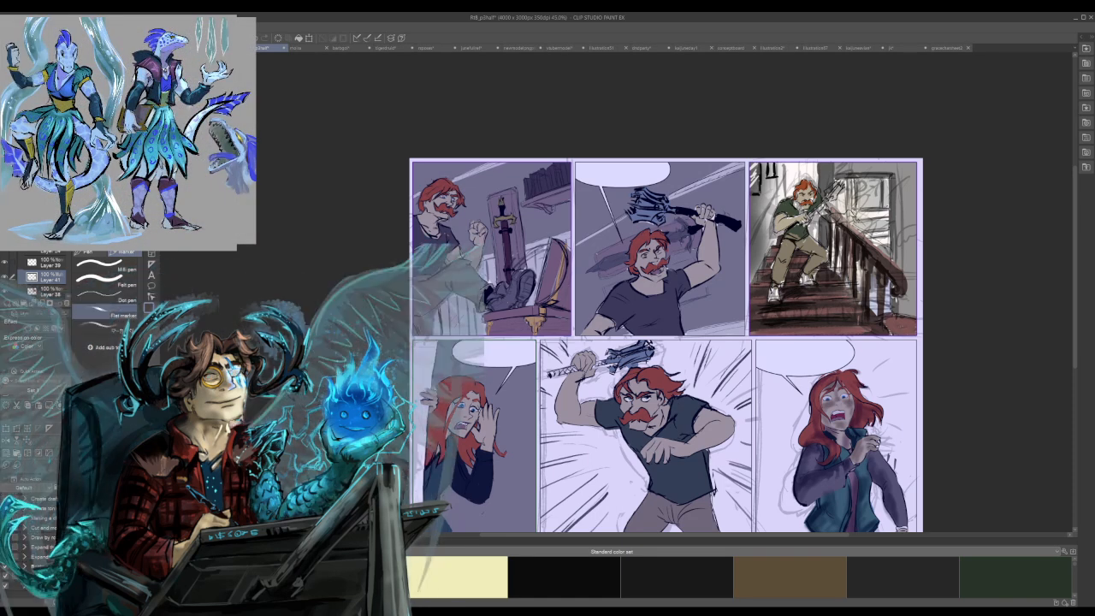
drag(852, 296, 853, 304)
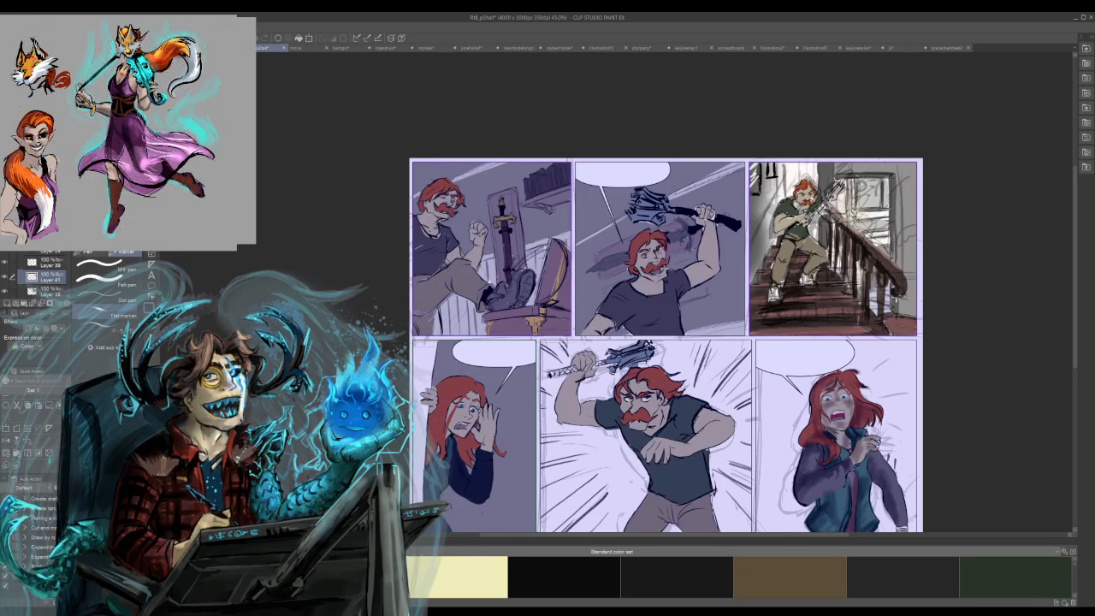
mouse_move(846, 281)
mouse_down()
mouse_move(846, 290)
mouse_move(842, 281)
mouse_up()
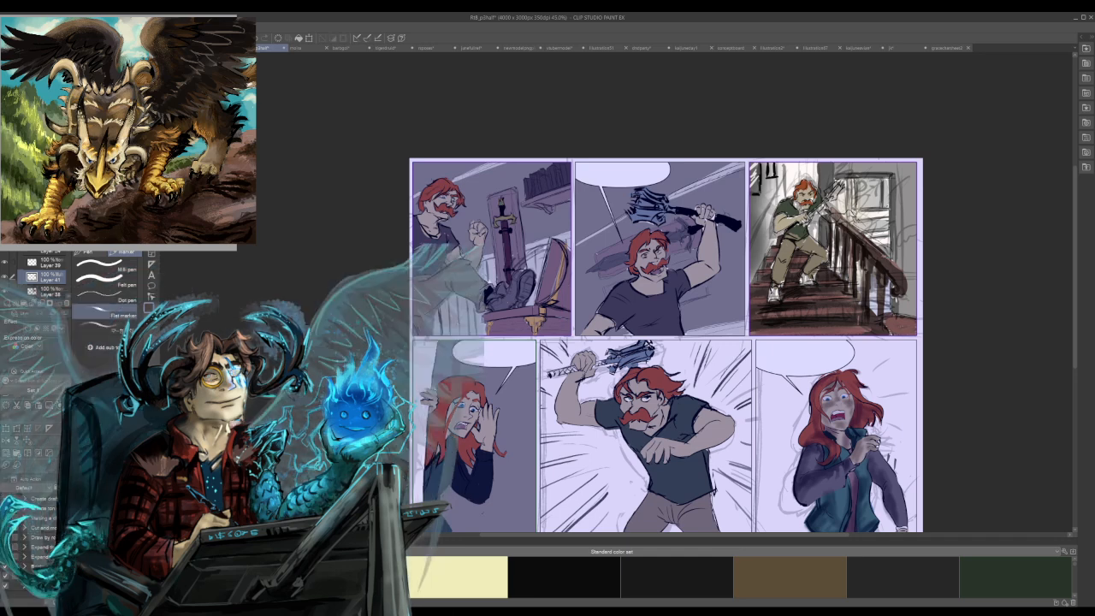
drag(905, 274, 904, 294)
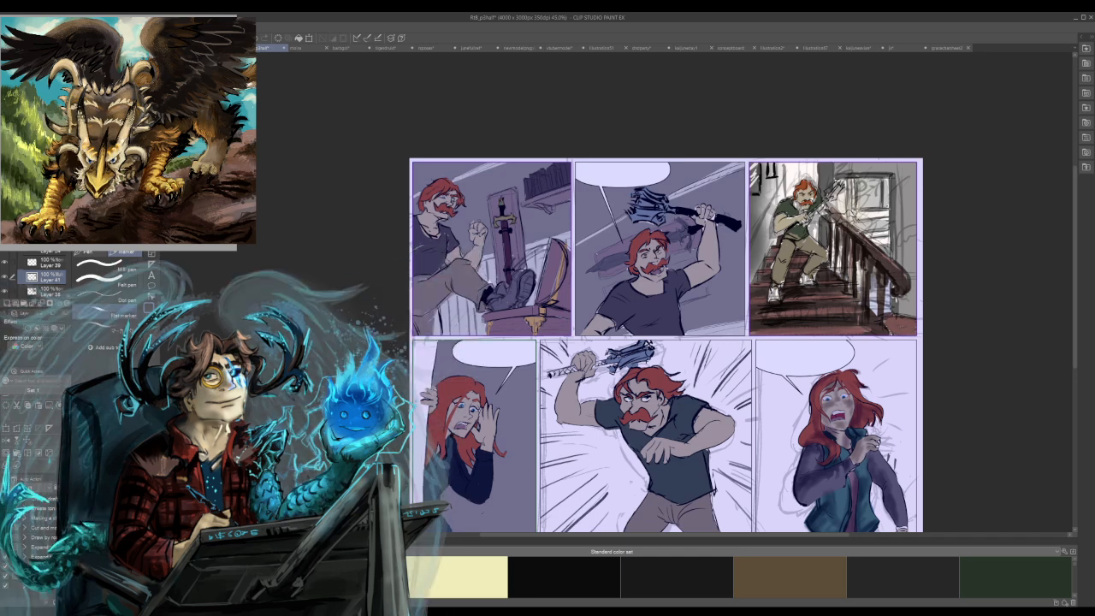
drag(845, 224, 871, 244)
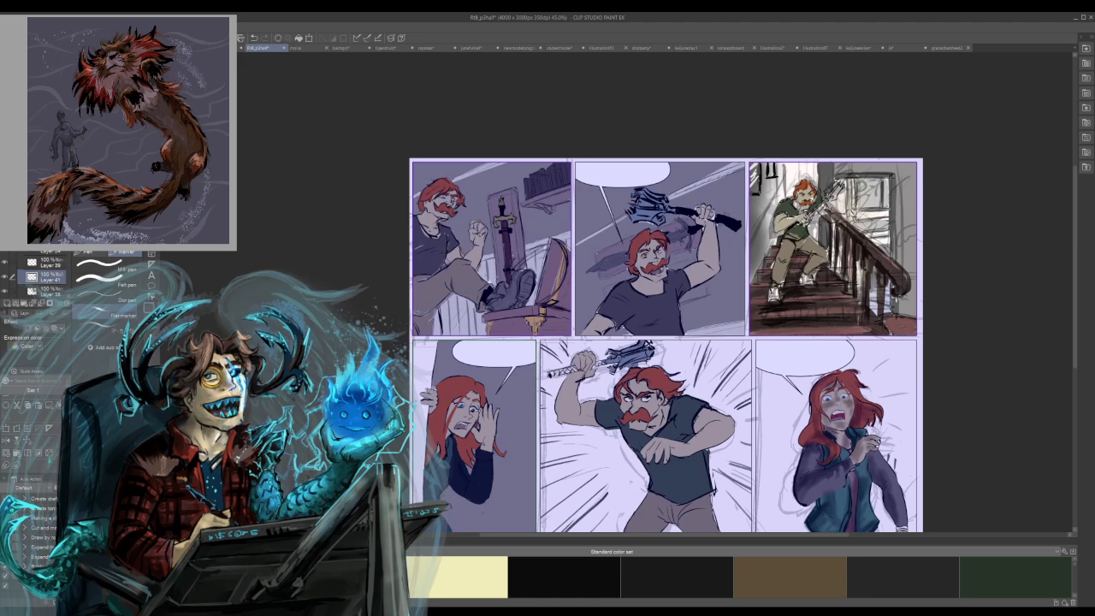
key(b)
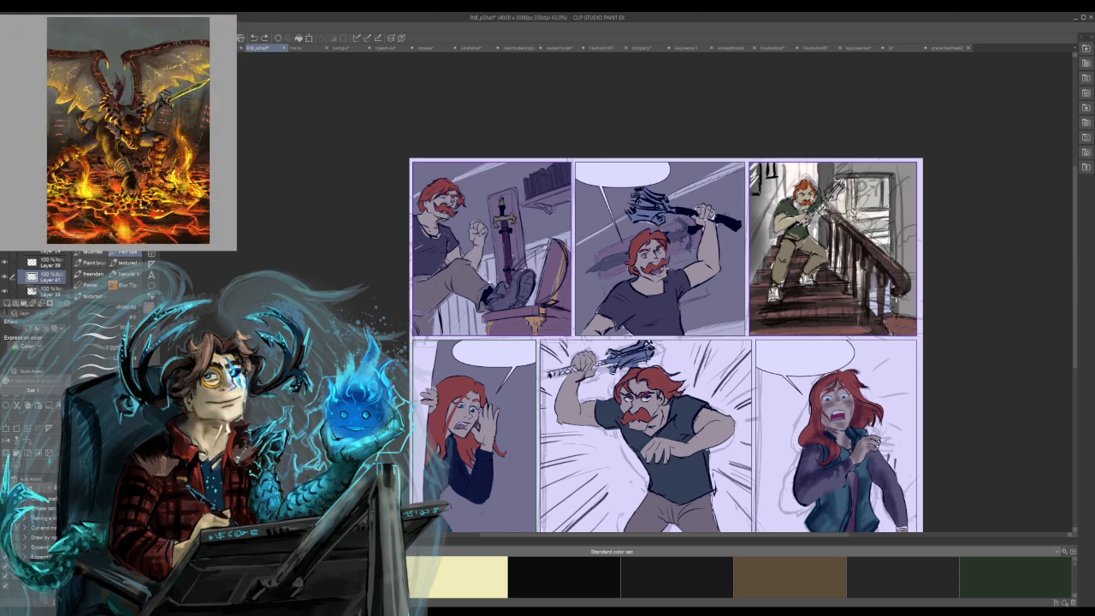
key(b)
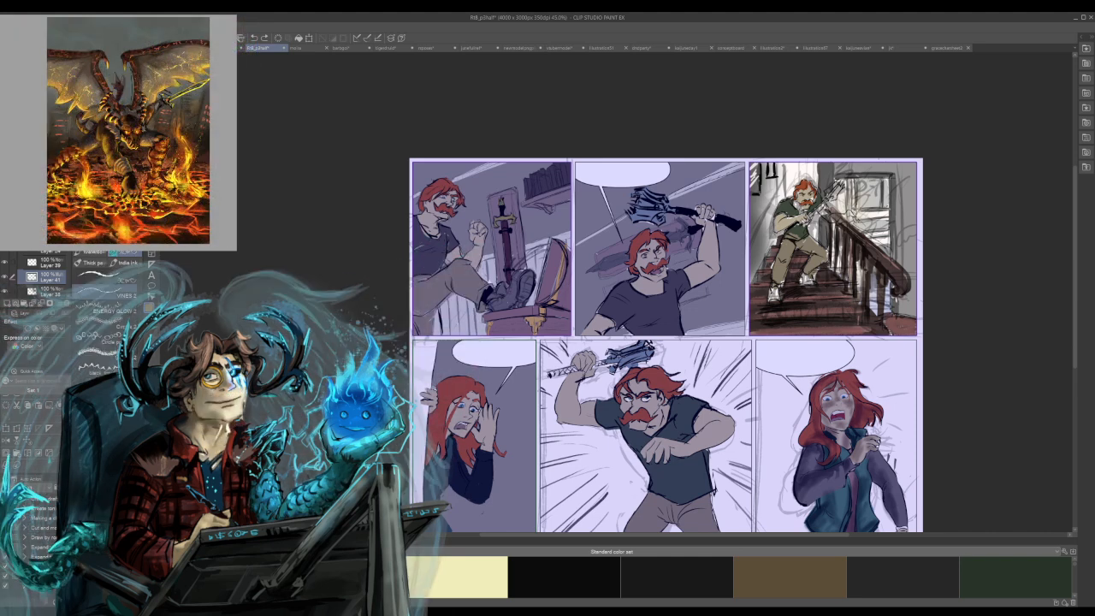
key(b)
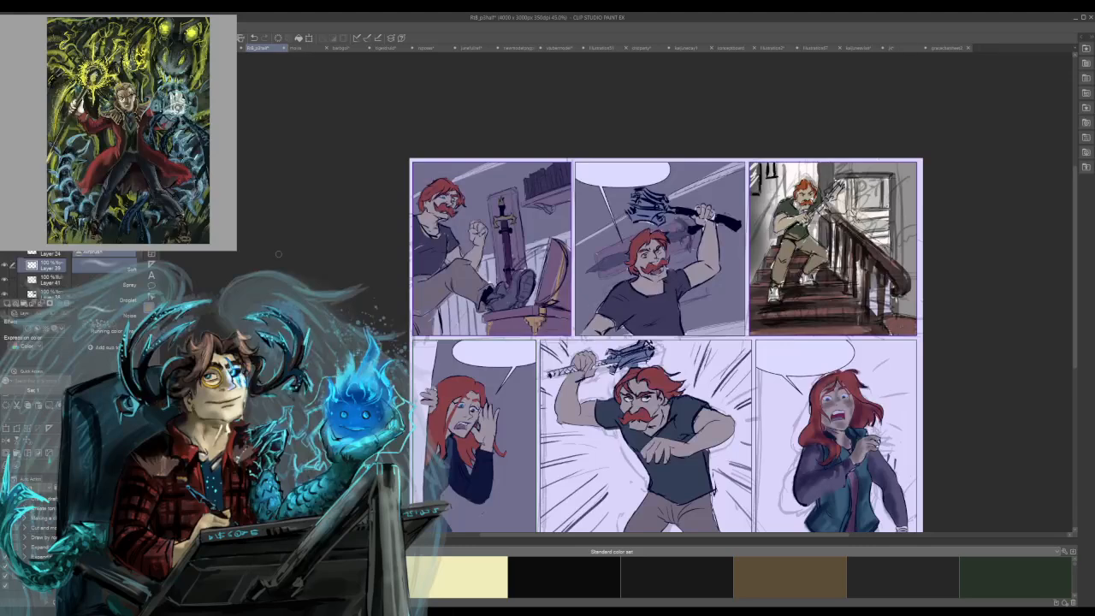
Hide the rough grey sketch layer overlaying the red-haired man in the staircase panel.
scroll(616, 293, up, 10)
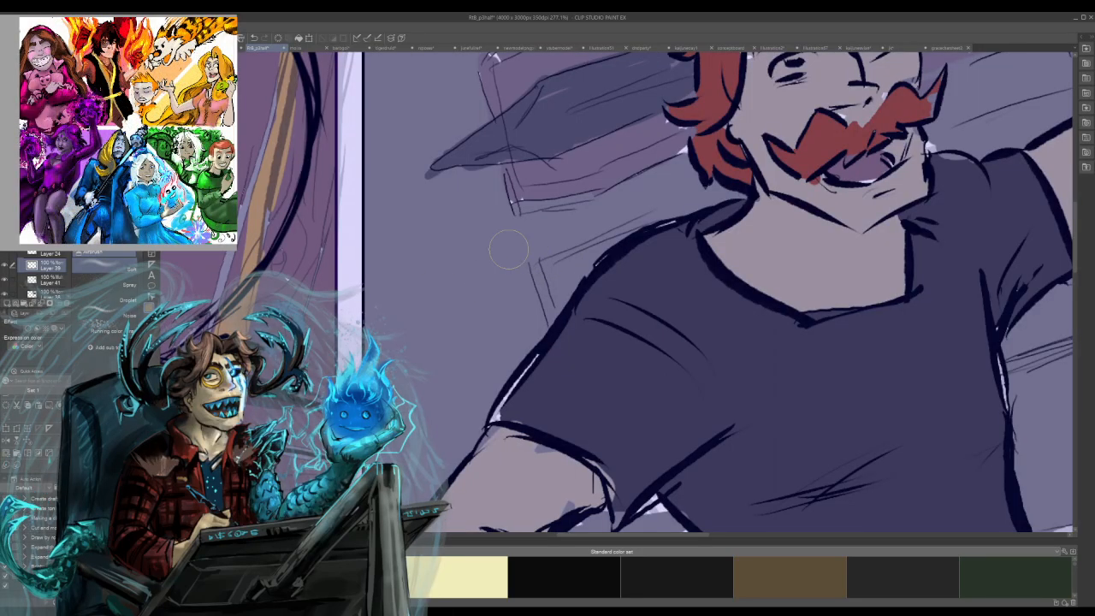
drag(941, 360, 360, 257)
drag(616, 411, 659, 415)
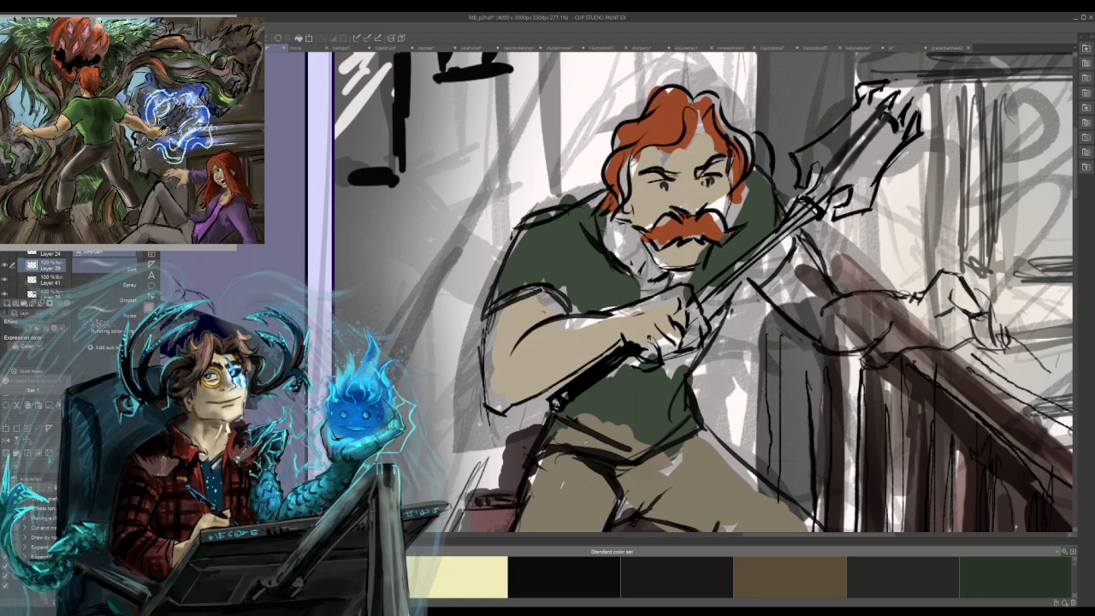
key(p)
key(p)
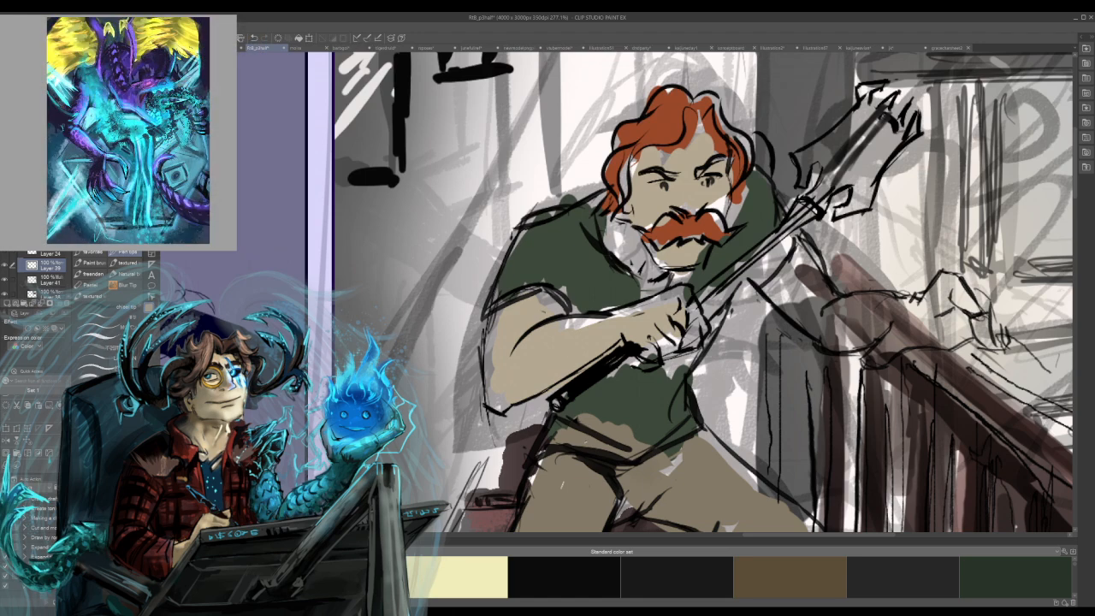
click(4, 279)
click(5, 265)
scroll(34, 276, up, 1)
scroll(43, 275, up, 1)
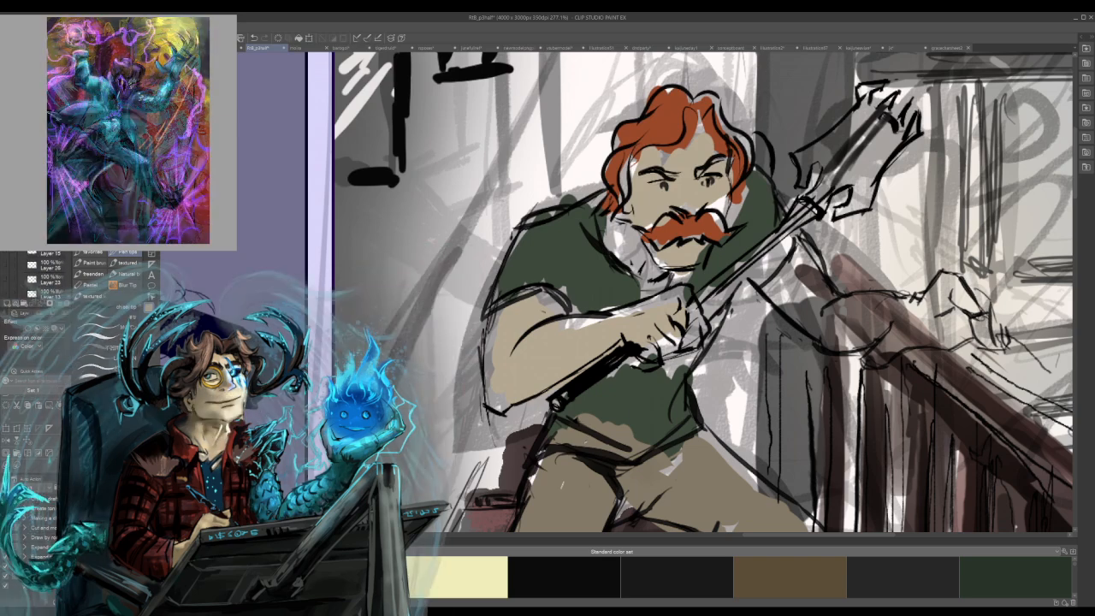
click(6, 265)
click(6, 265)
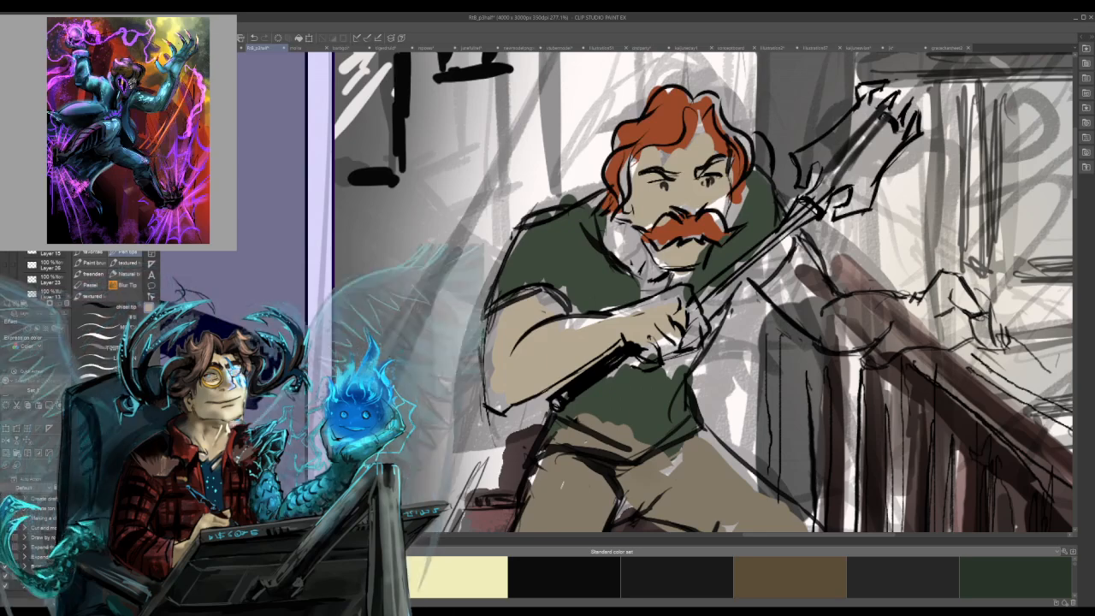
click(6, 265)
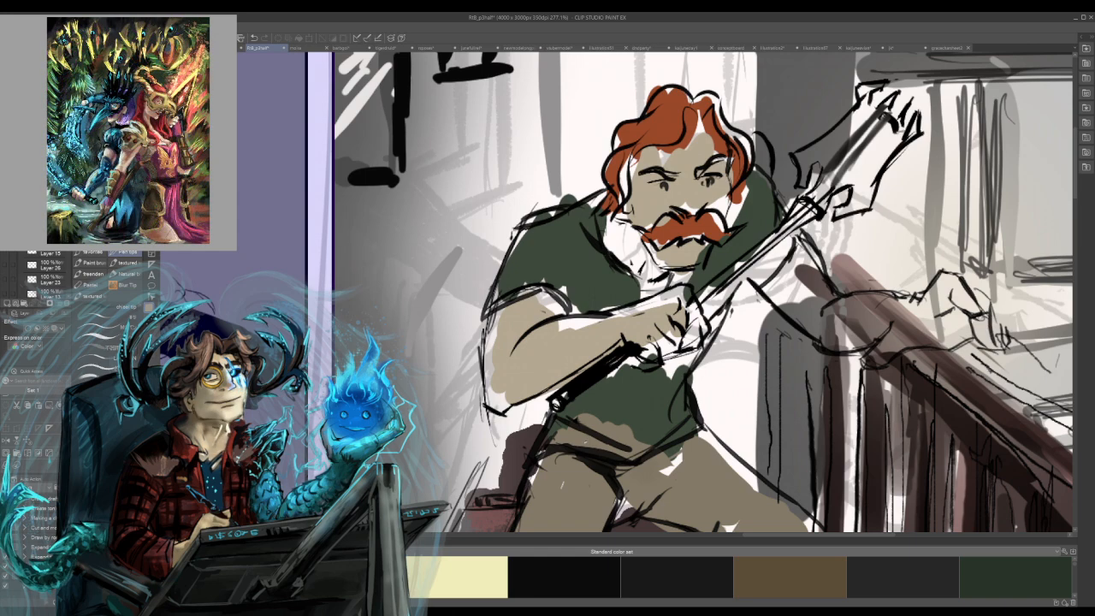
Fill the white gaps in the man's hair and moustache with red-orange brush strokes.
click(5, 196)
click(5, 197)
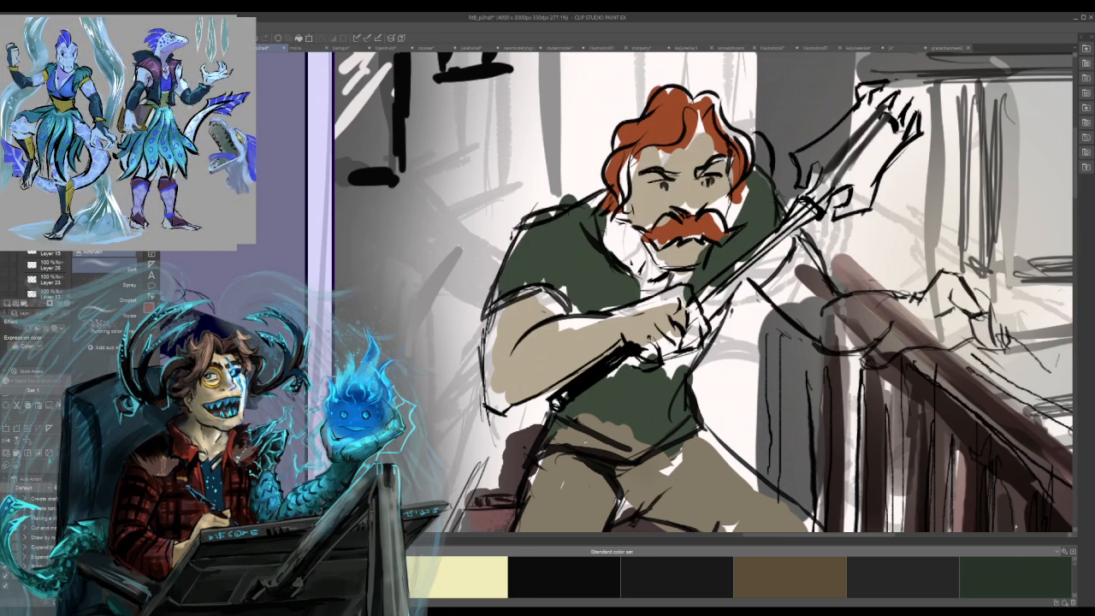
key(b)
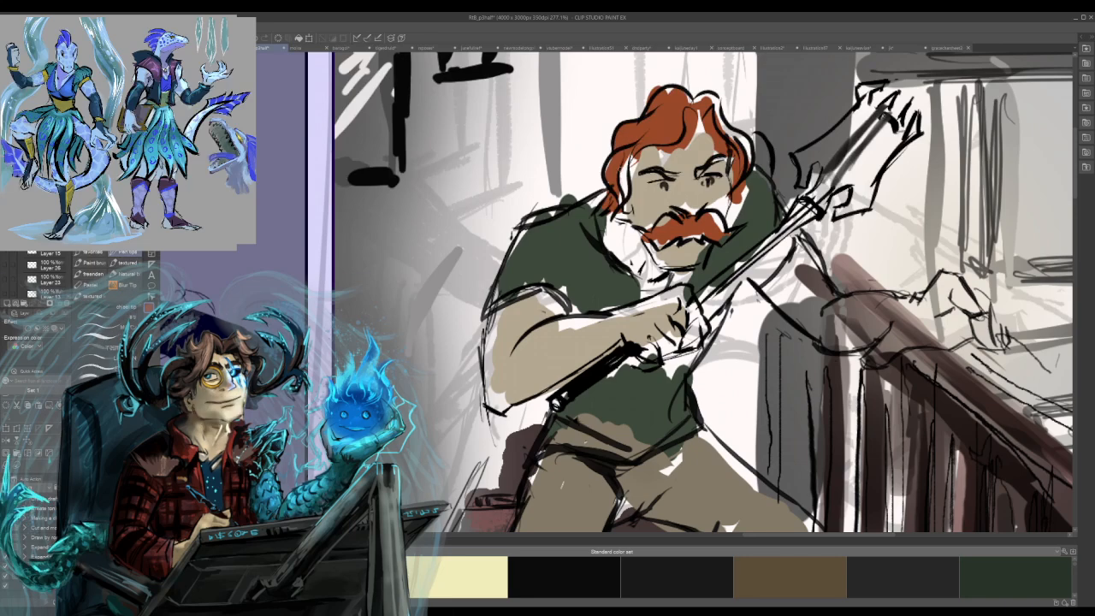
mouse_move(628, 163)
mouse_down()
mouse_move(626, 197)
mouse_move(626, 174)
mouse_up()
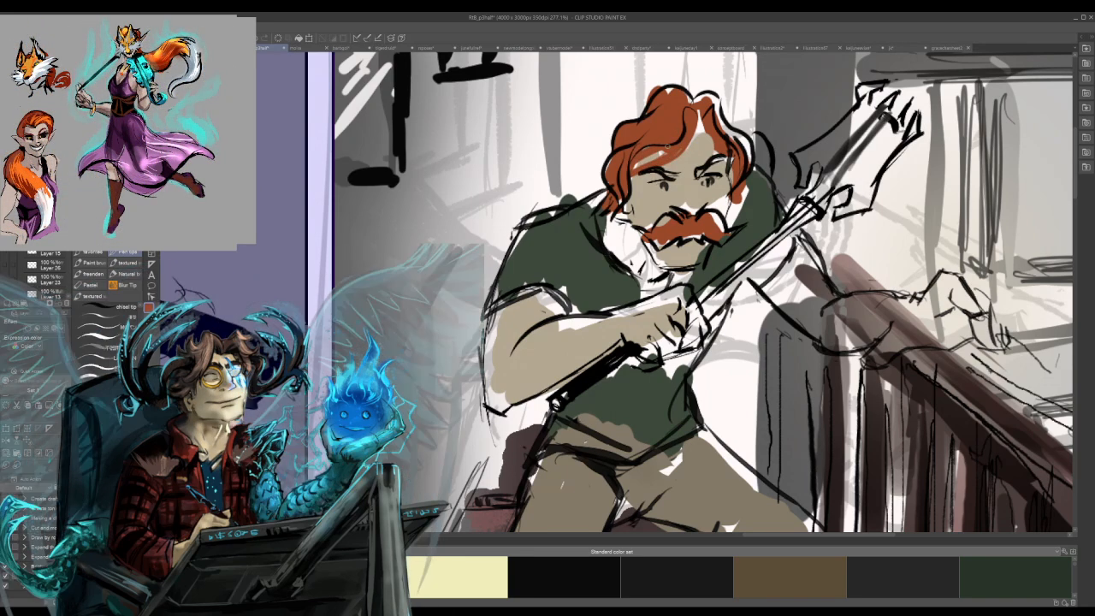
mouse_move(693, 91)
mouse_down()
mouse_move(715, 100)
mouse_move(716, 120)
mouse_move(750, 155)
mouse_up()
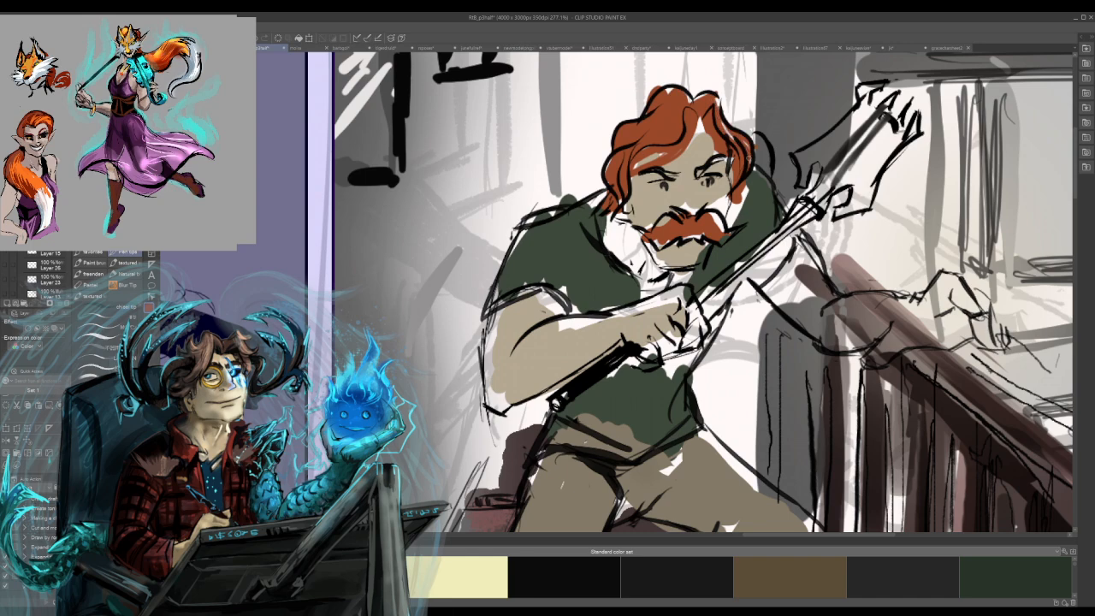
mouse_move(700, 119)
mouse_down()
mouse_move(693, 137)
mouse_move(708, 149)
mouse_up()
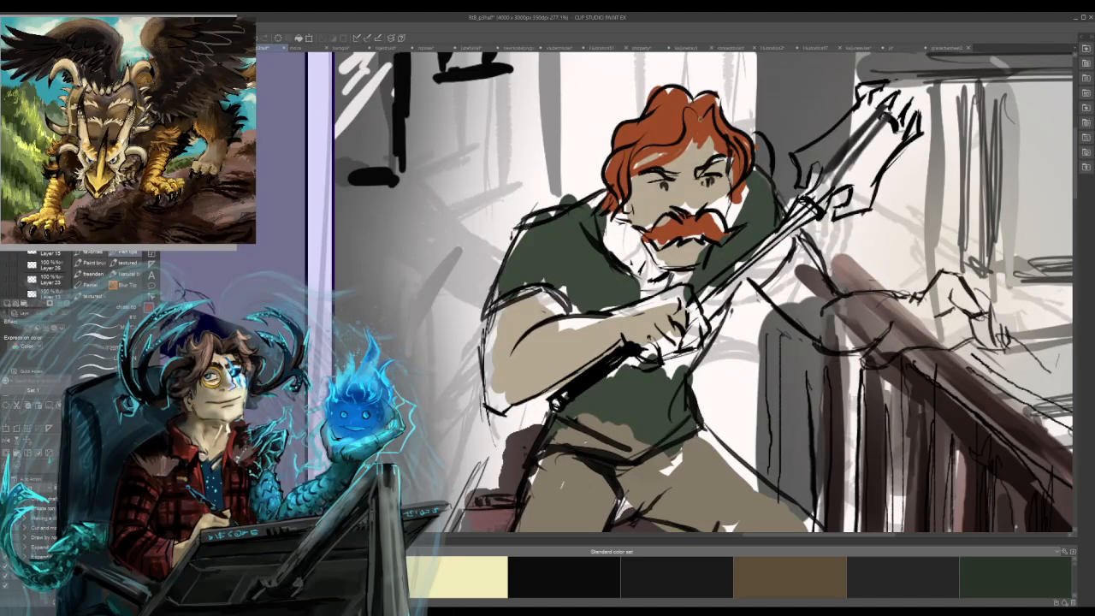
mouse_move(691, 100)
mouse_down()
mouse_move(712, 96)
mouse_move(719, 107)
mouse_up()
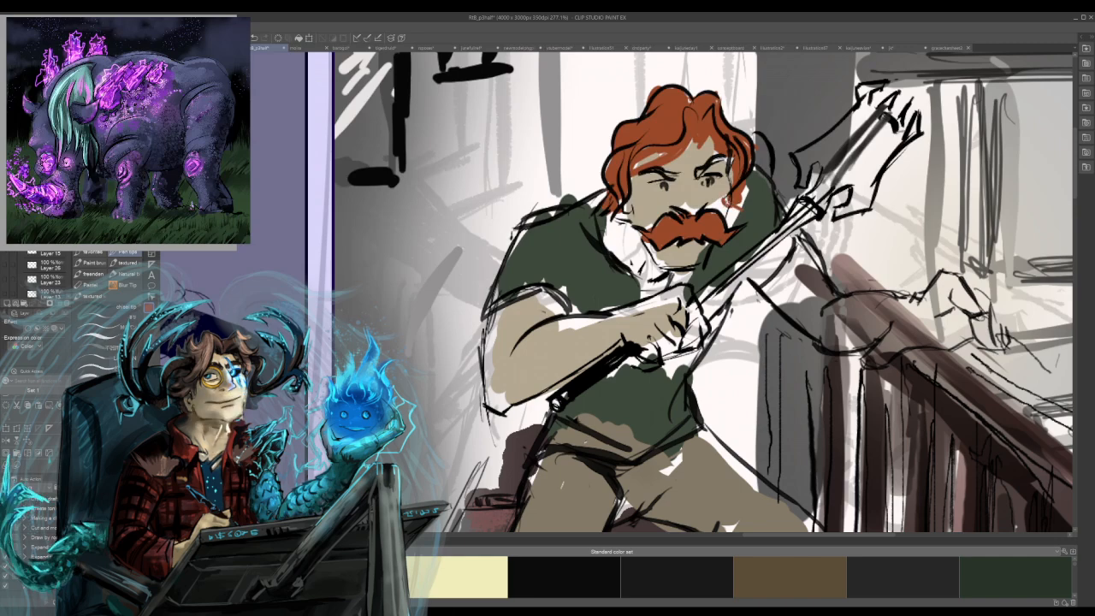
alt+click(721, 195)
drag(724, 197, 726, 215)
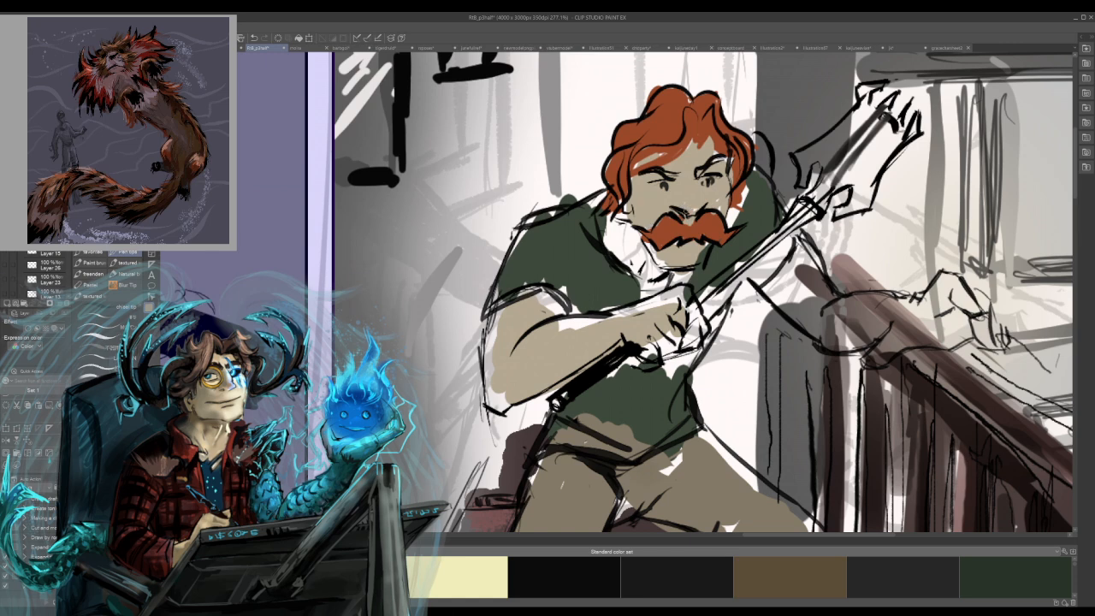
mouse_move(626, 216)
mouse_down()
mouse_move(623, 206)
mouse_move(604, 229)
mouse_move(600, 197)
mouse_up()
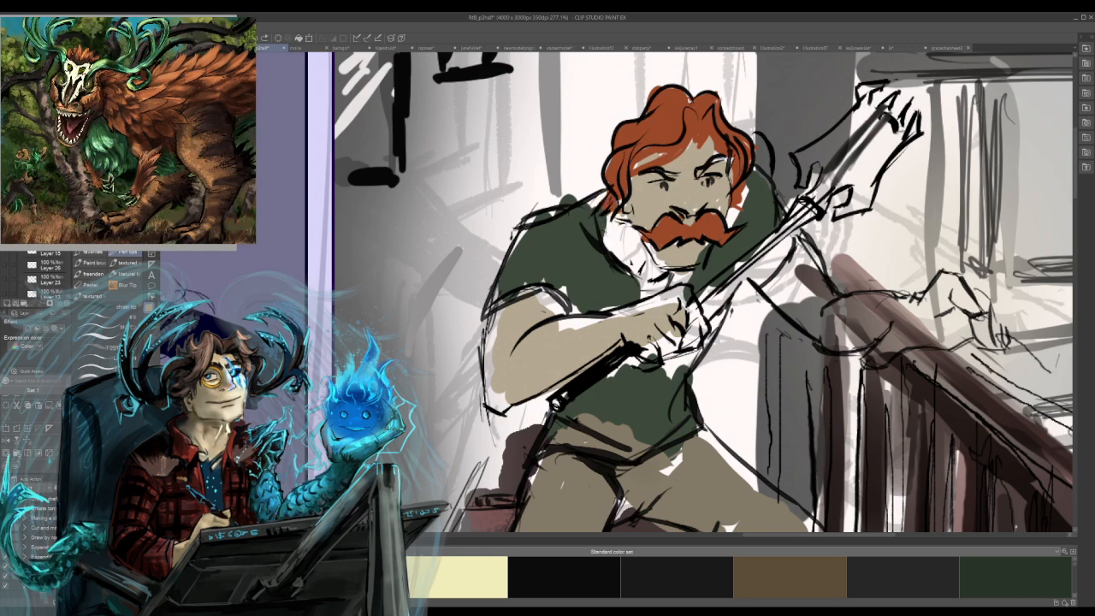
key(ctrl+z)
key(ctrl+z)
Fill the unpainted gaps on the man's neck, forearm and gripping hand with beige skin colour.
mouse_move(607, 219)
mouse_down()
mouse_move(647, 279)
mouse_move(645, 236)
mouse_move(664, 266)
mouse_move(642, 292)
mouse_move(693, 272)
mouse_up()
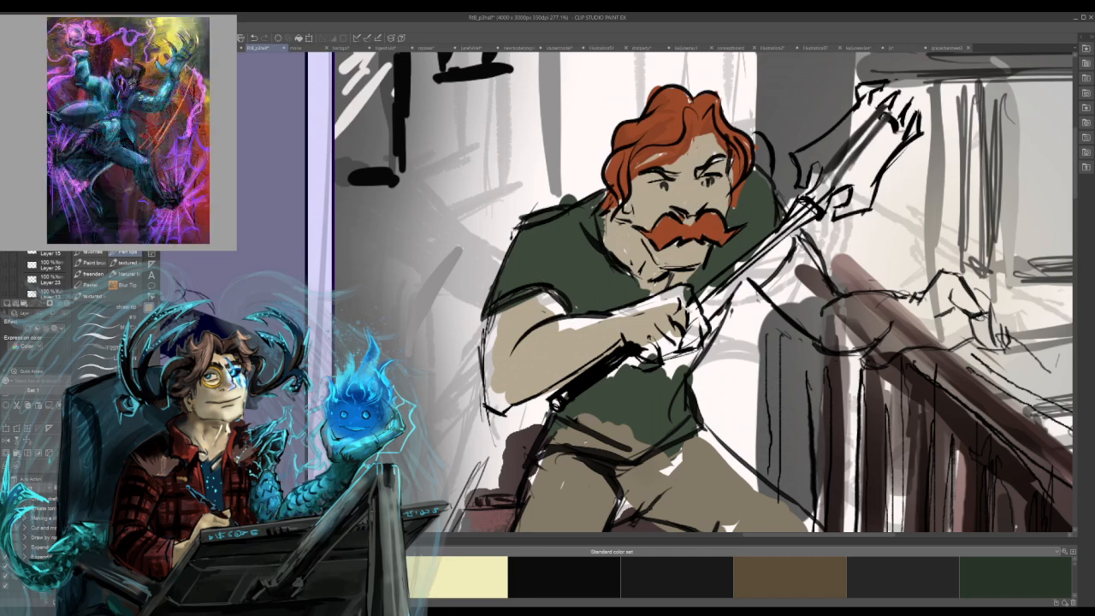
mouse_move(676, 300)
mouse_down()
mouse_move(570, 326)
mouse_move(548, 292)
mouse_up()
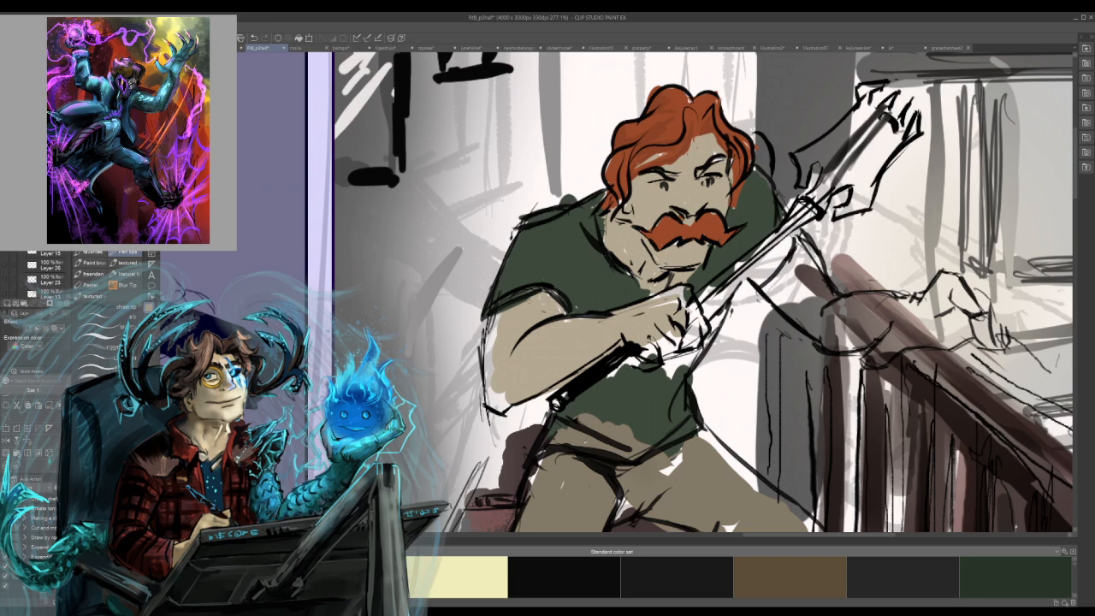
mouse_move(495, 321)
mouse_down()
mouse_move(487, 396)
mouse_move(491, 408)
mouse_move(499, 393)
mouse_move(502, 409)
mouse_up()
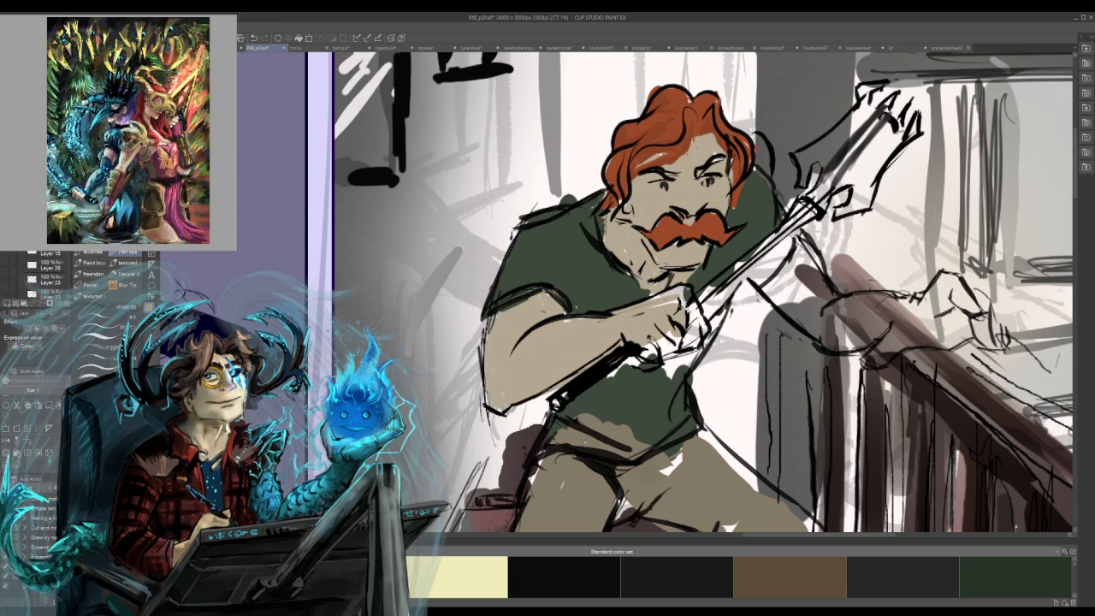
mouse_move(688, 311)
mouse_down()
mouse_move(689, 332)
mouse_move(694, 292)
mouse_move(694, 344)
mouse_move(652, 353)
mouse_move(673, 336)
mouse_up()
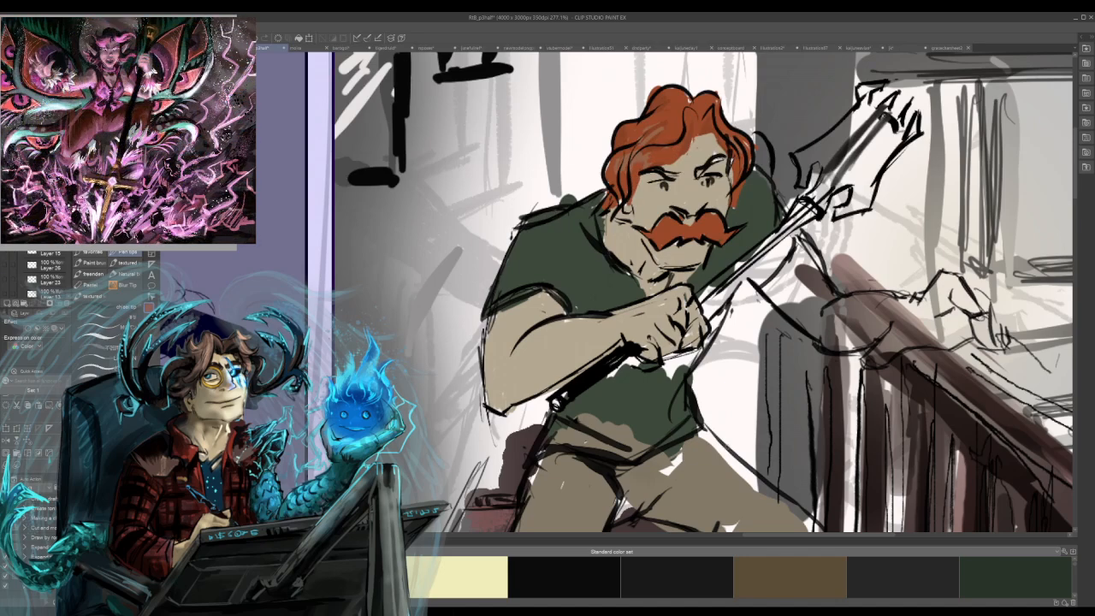
Colour the man's eyebrows red-orange and fill the gaps in his lower shirt with dark green.
mouse_move(730, 195)
mouse_down()
mouse_move(732, 174)
mouse_move(712, 164)
mouse_up()
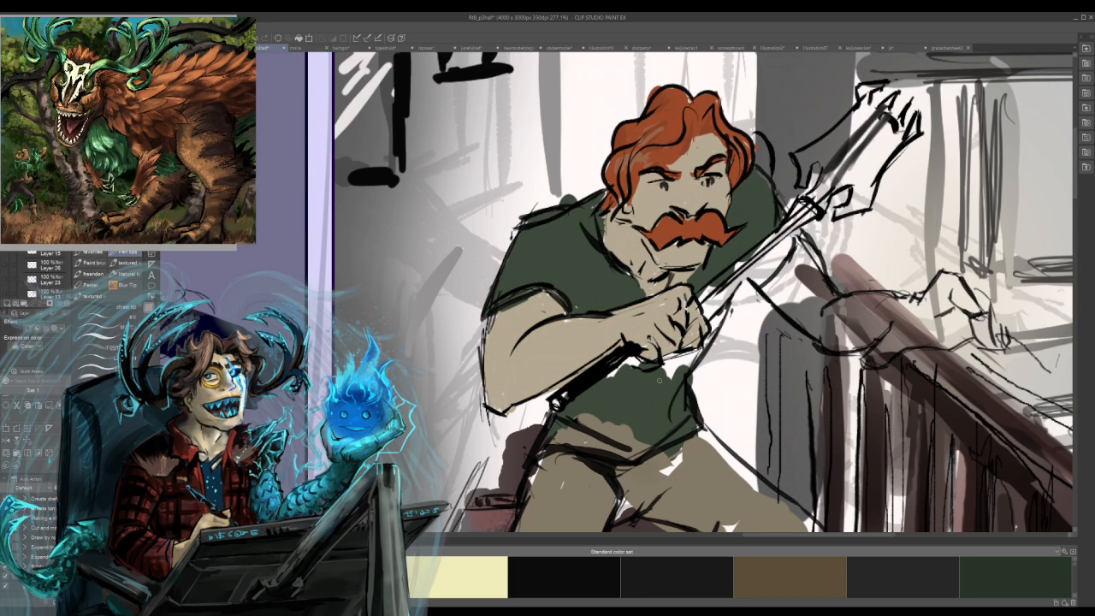
drag(664, 363, 703, 352)
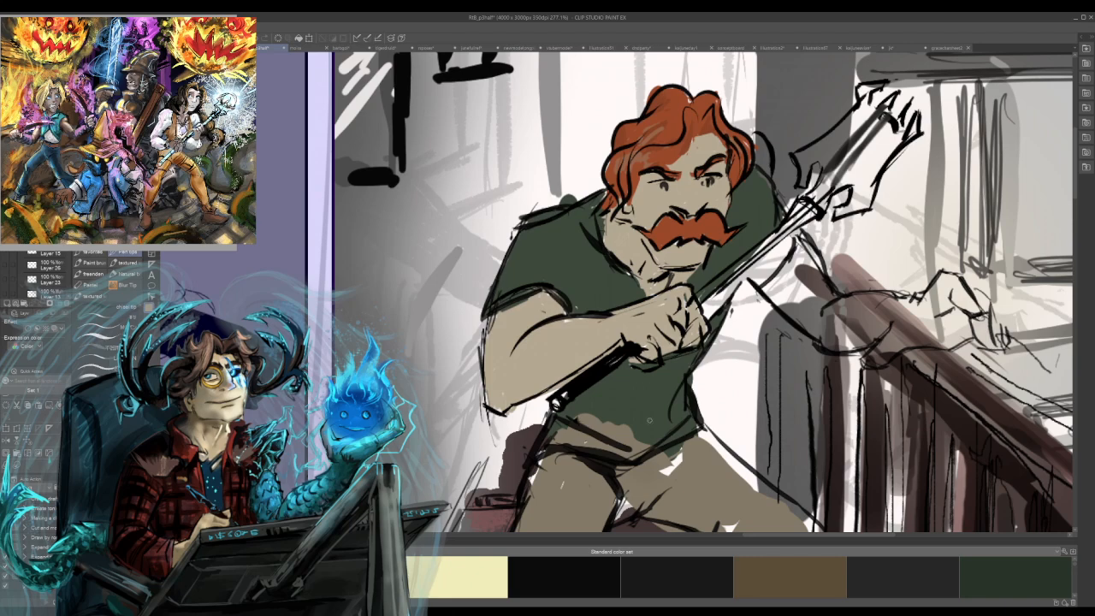
drag(580, 417, 642, 451)
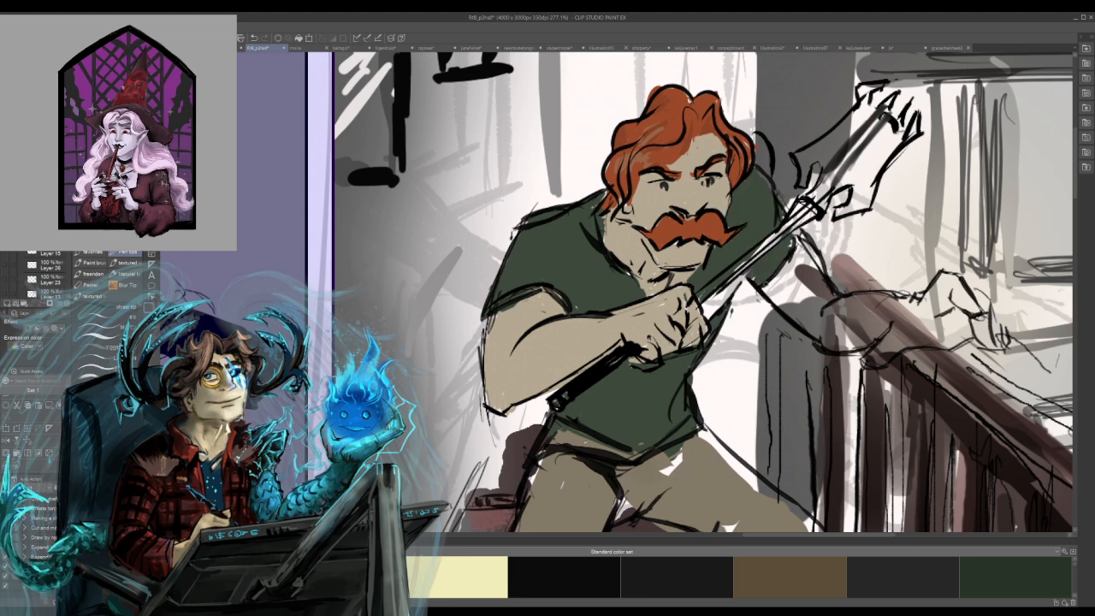
Fill the white gaps in the man's trousers with khaki-brown and tidy the hem of his raised leg.
drag(730, 284, 704, 318)
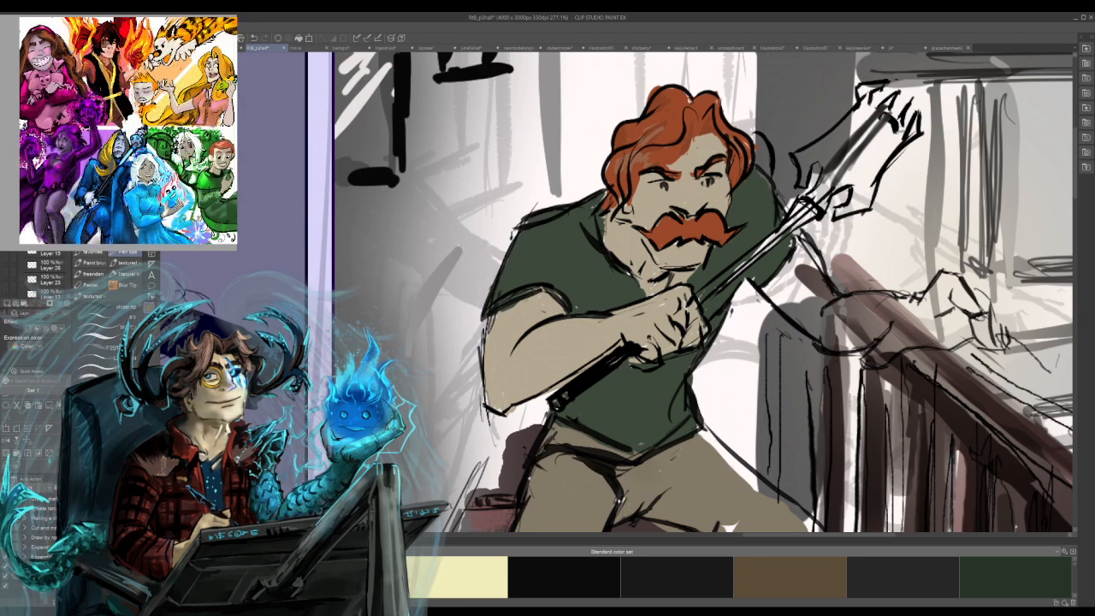
drag(696, 430, 782, 502)
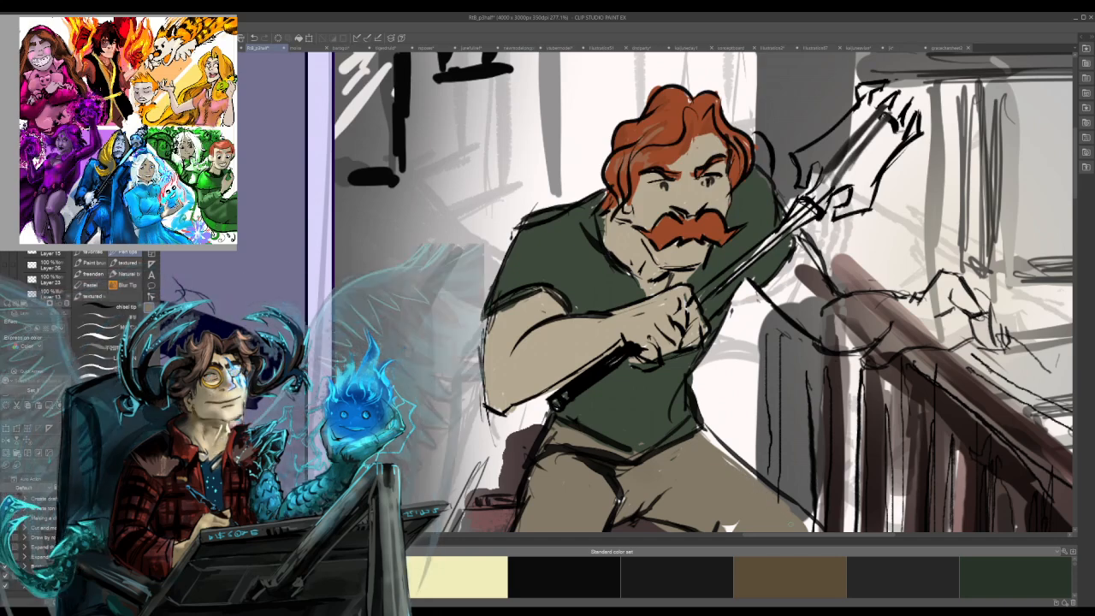
drag(729, 528, 743, 353)
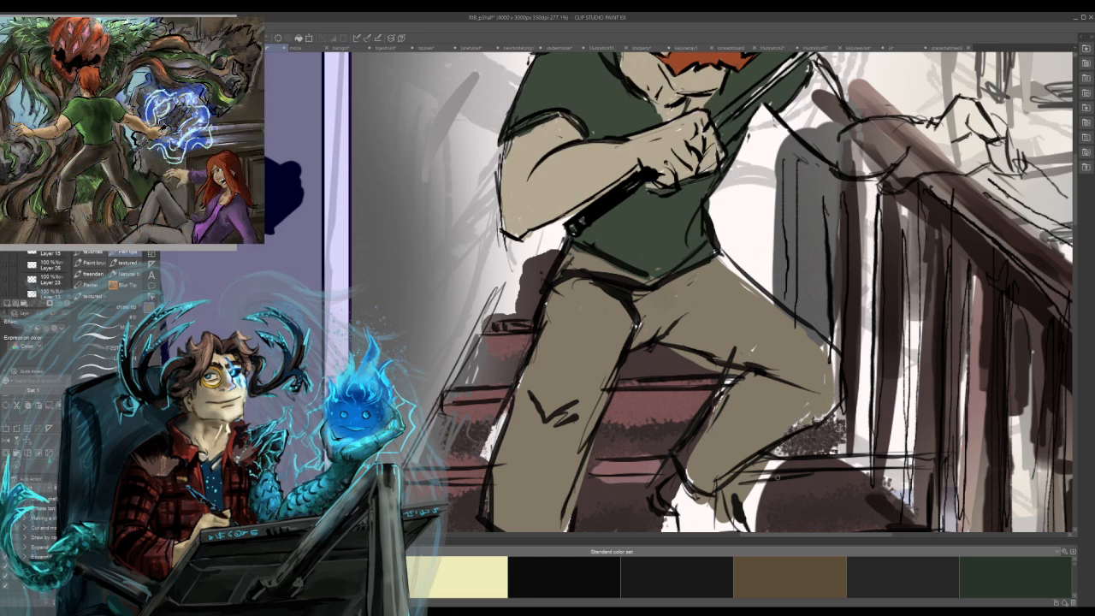
drag(731, 504, 768, 470)
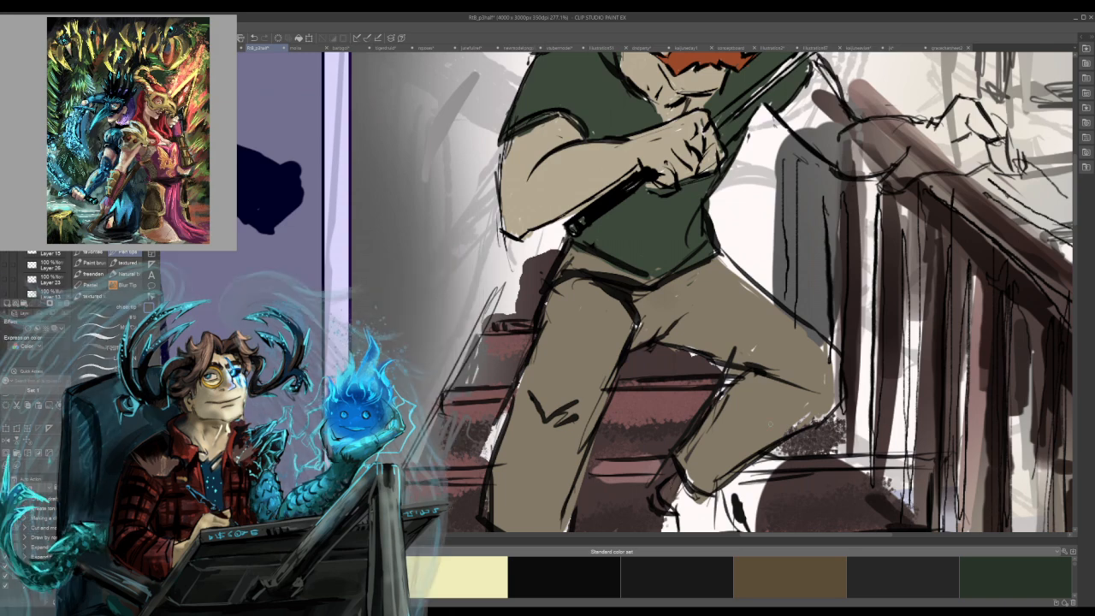
Block in both of the man's boots with dark brown and paint their toes black.
drag(701, 411, 714, 147)
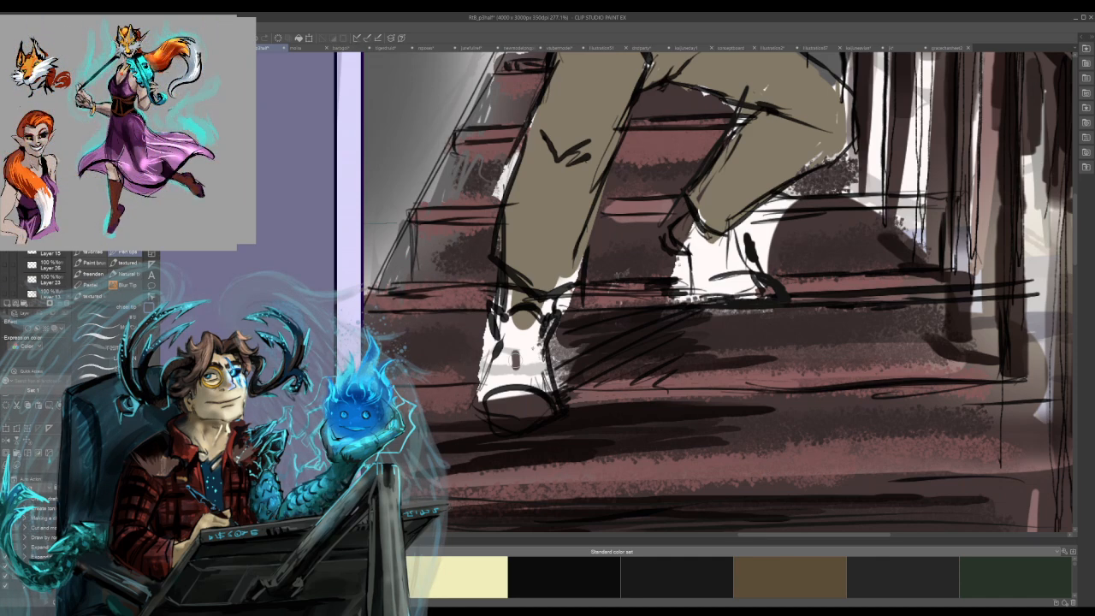
mouse_move(483, 408)
mouse_down()
mouse_move(511, 371)
mouse_move(514, 418)
mouse_move(524, 407)
mouse_move(522, 353)
mouse_move(530, 381)
mouse_move(517, 346)
mouse_move(539, 417)
mouse_move(536, 356)
mouse_move(540, 388)
mouse_up()
key(ctrl+z)
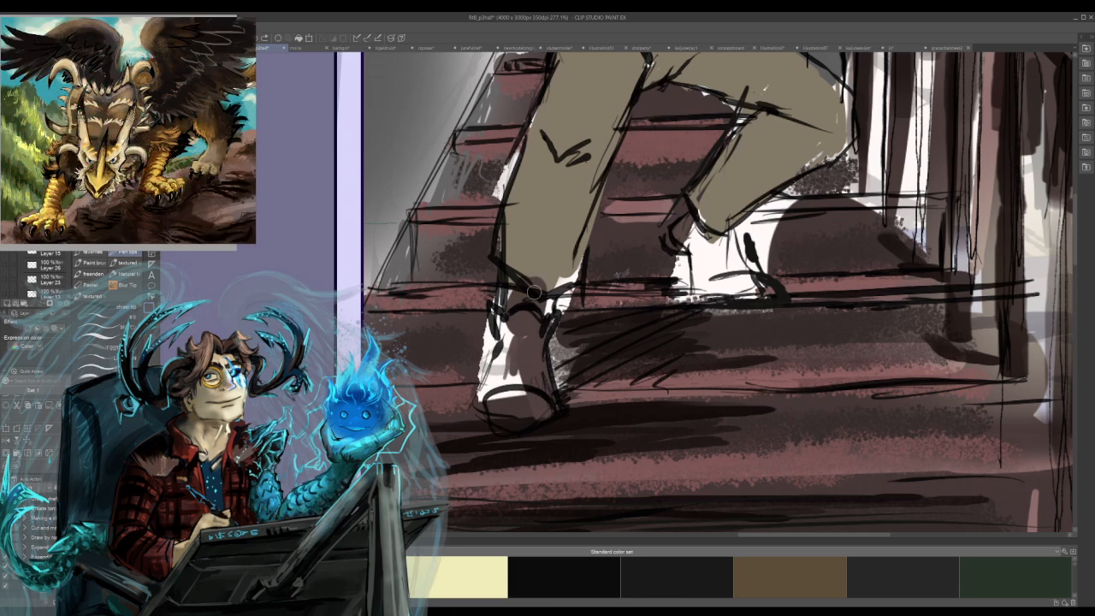
mouse_move(533, 292)
mouse_down()
mouse_move(507, 317)
mouse_move(505, 347)
mouse_move(496, 324)
mouse_move(499, 415)
mouse_move(524, 368)
mouse_up()
mouse_move(695, 219)
mouse_down()
mouse_move(686, 250)
mouse_move(697, 260)
mouse_move(705, 248)
mouse_move(701, 295)
mouse_move(728, 225)
mouse_move(750, 220)
mouse_move(717, 266)
mouse_move(731, 244)
mouse_move(731, 273)
mouse_move(760, 283)
mouse_move(721, 287)
mouse_move(717, 299)
mouse_move(733, 303)
mouse_move(694, 301)
mouse_move(700, 275)
mouse_up()
alt+click(668, 242)
mouse_move(666, 240)
mouse_down()
mouse_move(696, 299)
mouse_move(747, 296)
mouse_move(732, 283)
mouse_move(751, 278)
mouse_move(747, 287)
mouse_move(774, 286)
mouse_up()
mouse_move(496, 423)
mouse_down()
mouse_move(504, 394)
mouse_move(545, 413)
mouse_move(491, 409)
mouse_move(525, 397)
mouse_move(530, 336)
mouse_move(527, 360)
mouse_move(518, 326)
mouse_move(539, 323)
mouse_move(515, 319)
mouse_move(542, 315)
mouse_up()
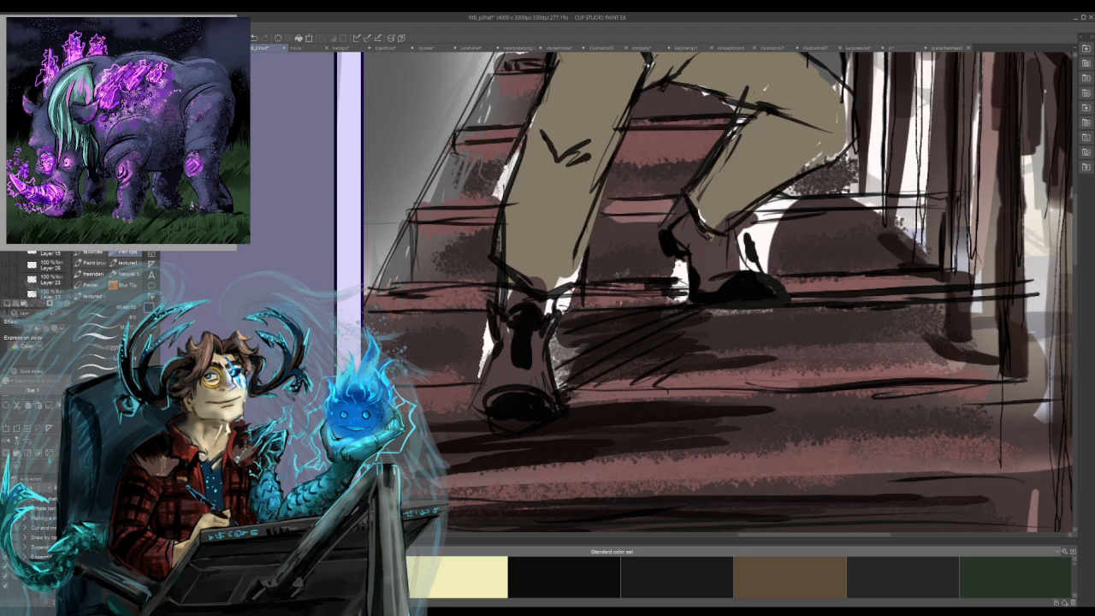
Paint thick black cuffs around the boot tops and darken the rear boot's ankle.
mouse_move(555, 281)
mouse_down()
mouse_move(551, 296)
mouse_move(568, 308)
mouse_move(559, 316)
mouse_up()
drag(490, 304, 503, 308)
mouse_move(699, 195)
mouse_down()
mouse_move(703, 221)
mouse_move(676, 224)
mouse_move(666, 241)
mouse_move(675, 241)
mouse_up()
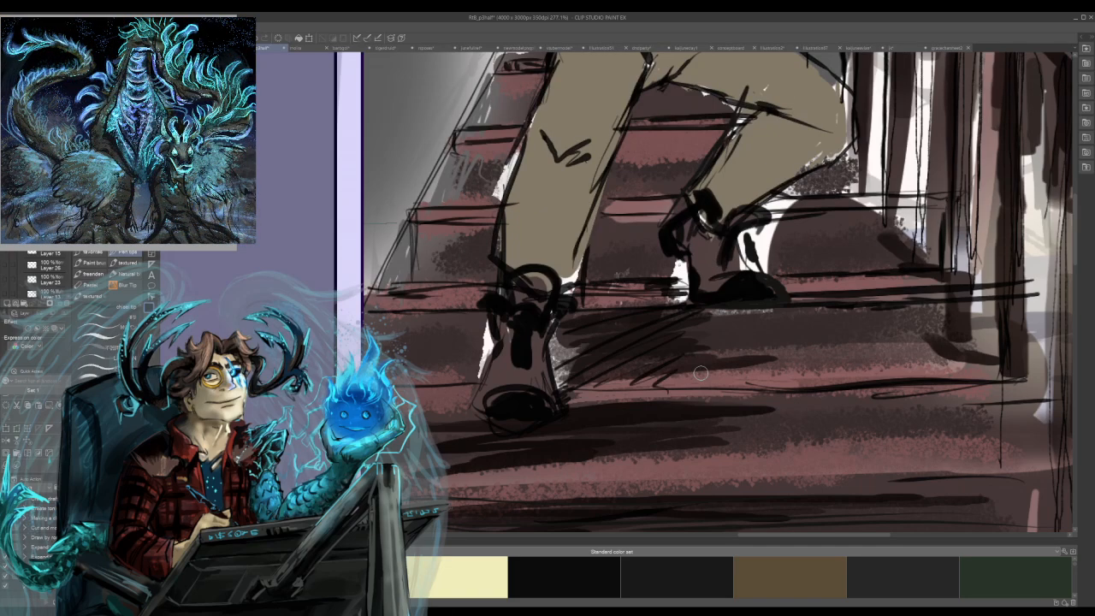
mouse_move(742, 241)
mouse_down()
mouse_move(719, 273)
mouse_move(734, 250)
mouse_up()
alt+click(723, 269)
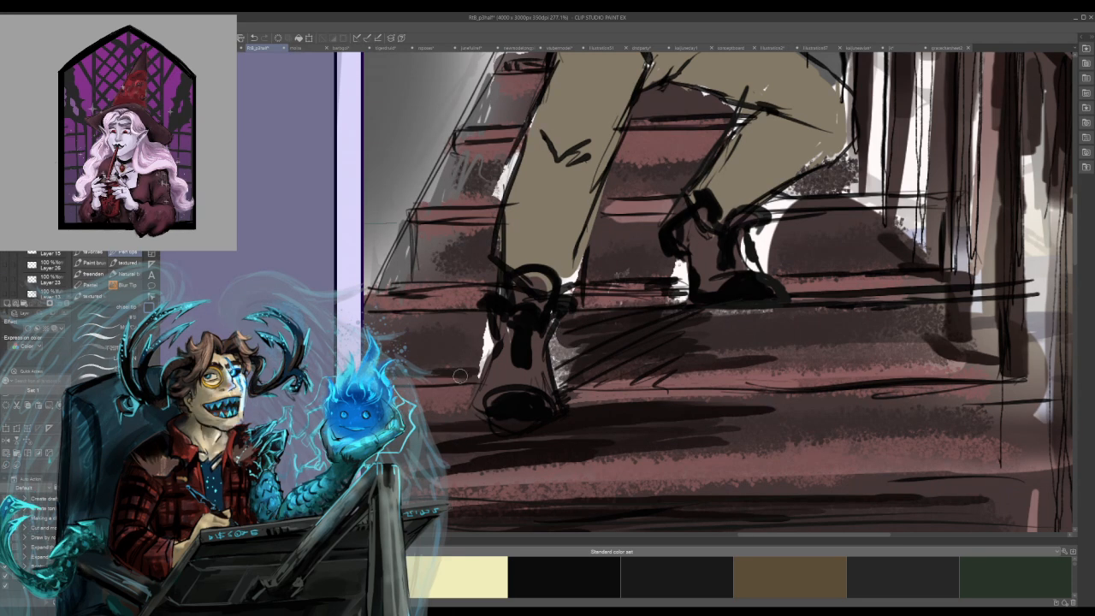
Brush dark brown shadow strokes across the stair treads around the boots and cover the white gaps beside them.
drag(583, 362, 898, 354)
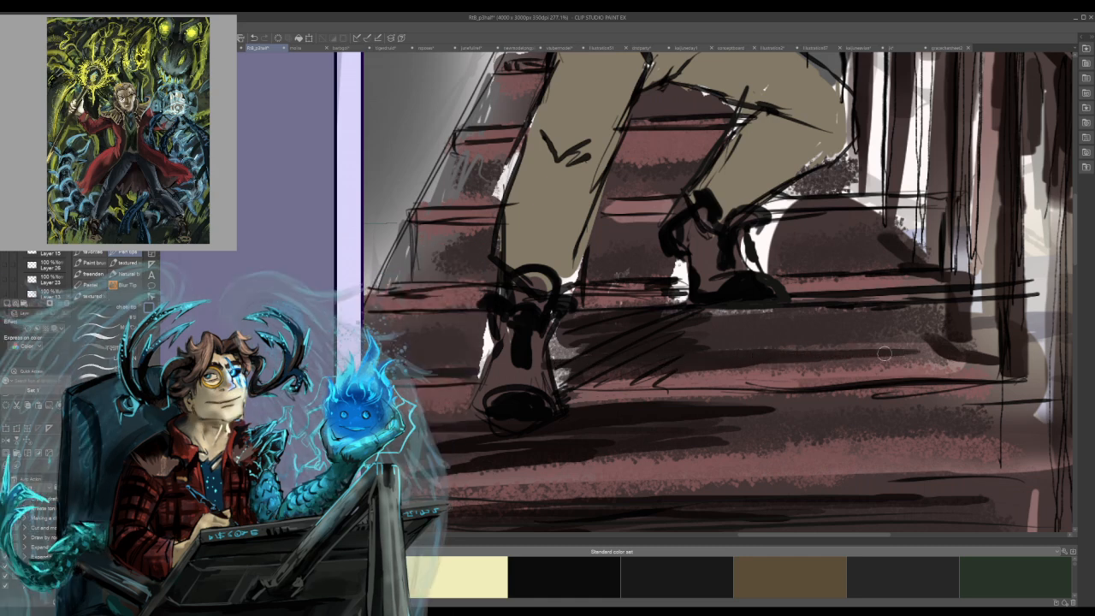
mouse_move(763, 346)
mouse_down()
mouse_move(617, 343)
mouse_move(566, 359)
mouse_move(575, 346)
mouse_move(556, 332)
mouse_move(553, 341)
mouse_up()
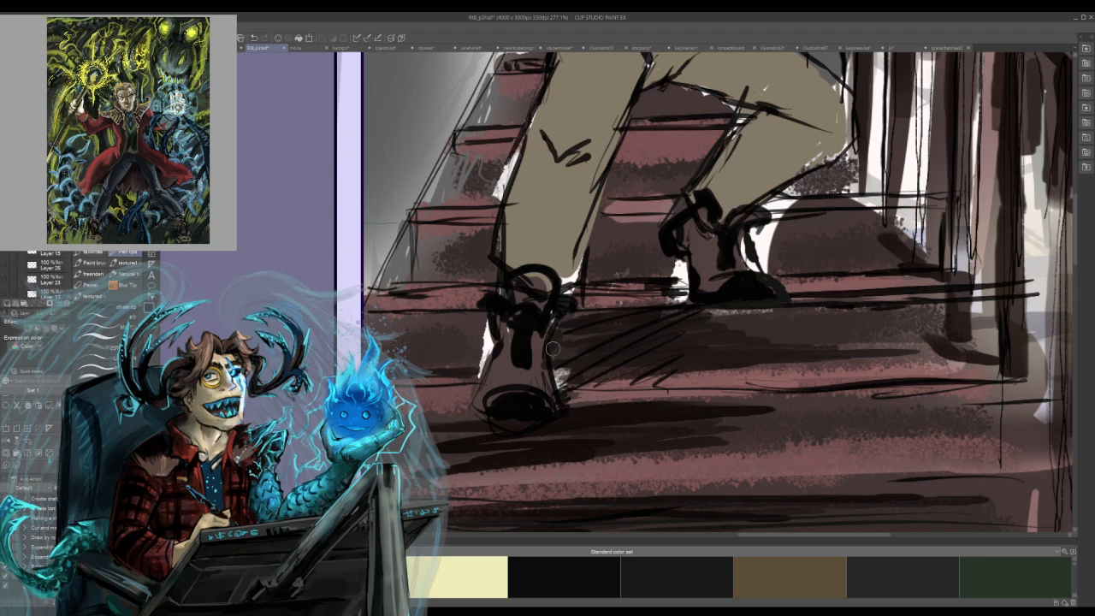
mouse_move(493, 320)
mouse_down()
mouse_move(483, 353)
mouse_move(482, 341)
mouse_move(406, 362)
mouse_move(453, 351)
mouse_move(466, 329)
mouse_move(457, 282)
mouse_up()
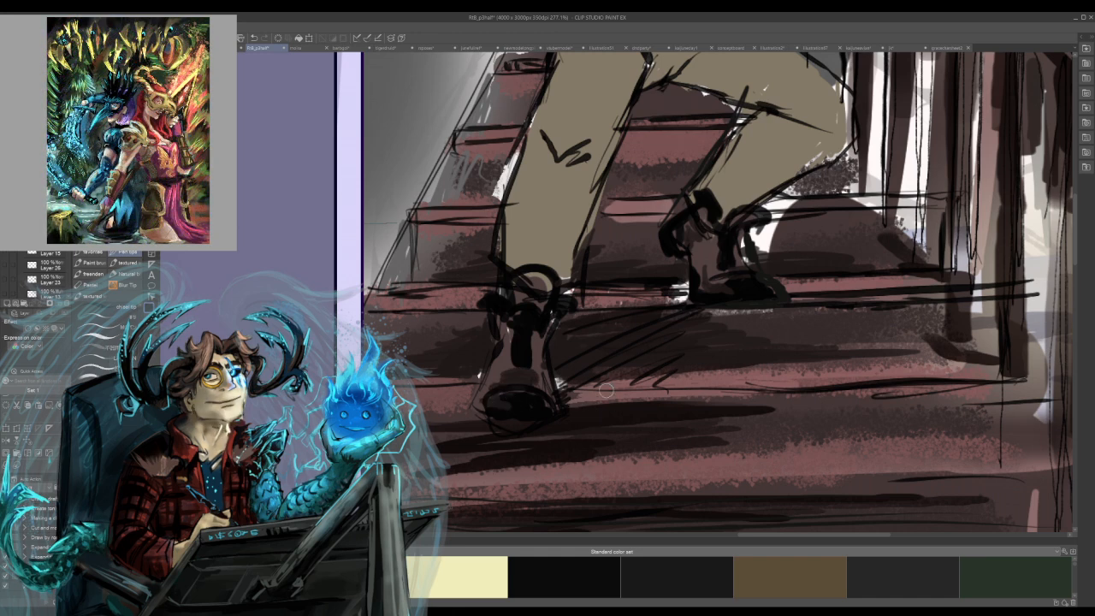
Shade the shafts and toes of both boots with darker brown strokes.
drag(514, 359, 547, 381)
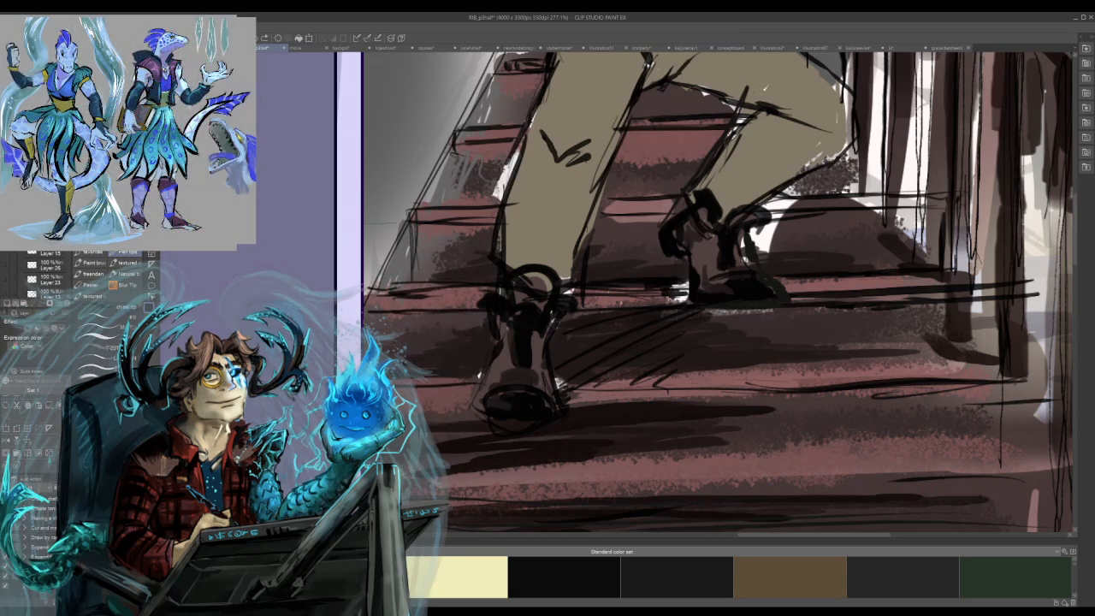
drag(511, 363, 493, 388)
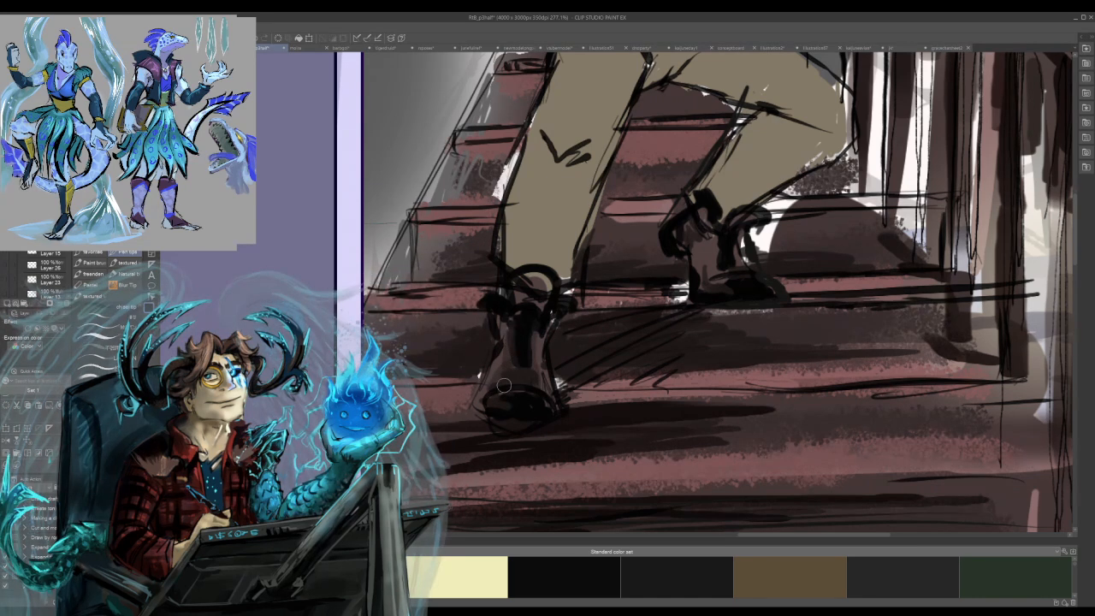
drag(718, 242, 712, 271)
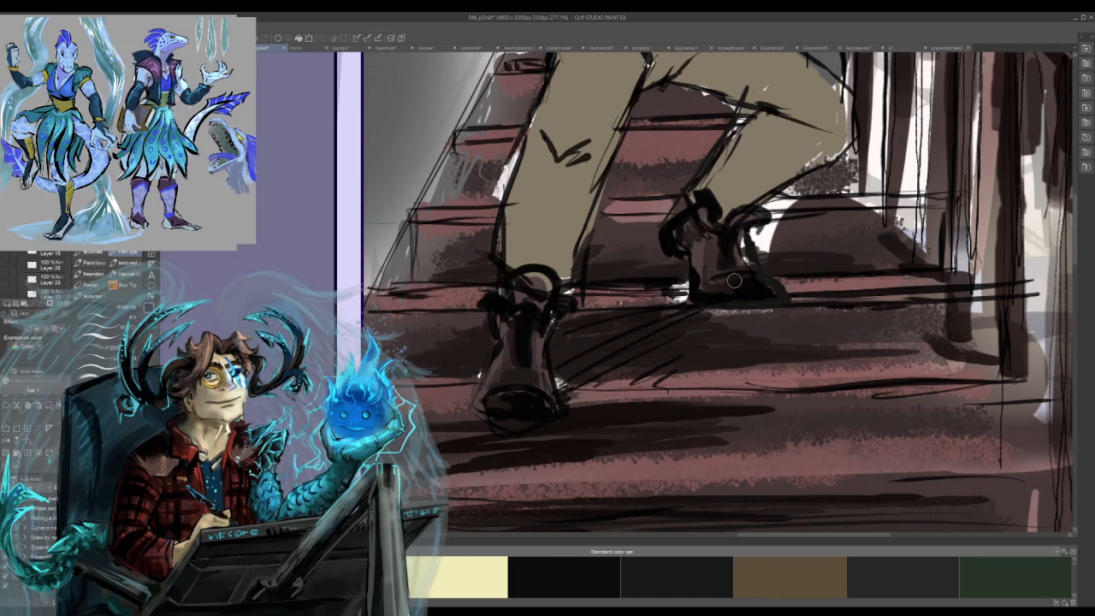
drag(700, 233, 709, 293)
Paint the flanges of the mace head black, leaving light streaks between the strokes.
scroll(716, 298, up, 3)
scroll(753, 366, up, 3)
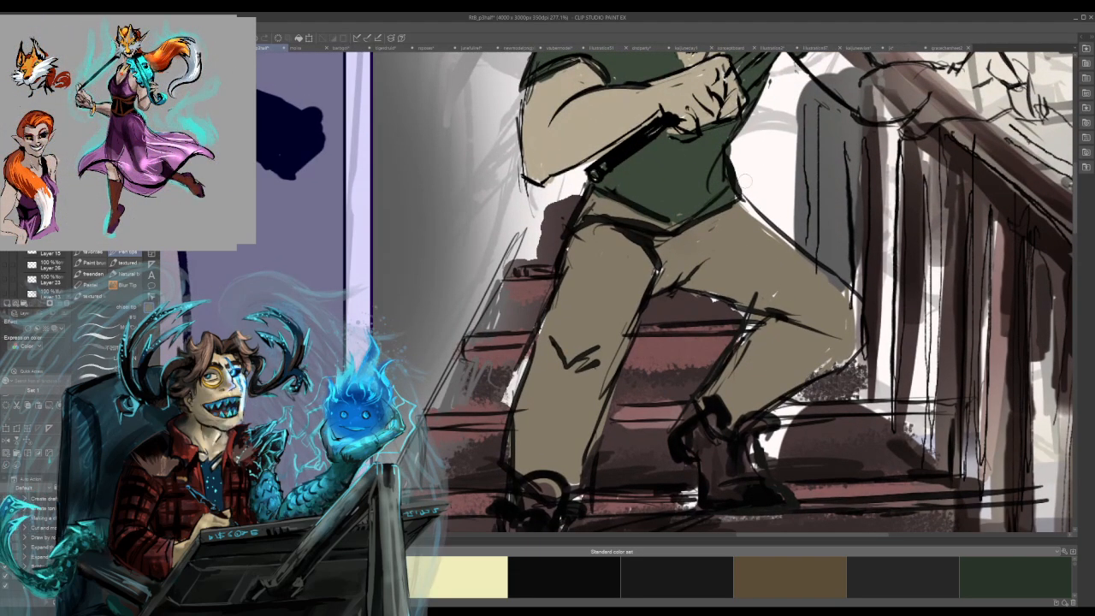
scroll(656, 318, up, 4)
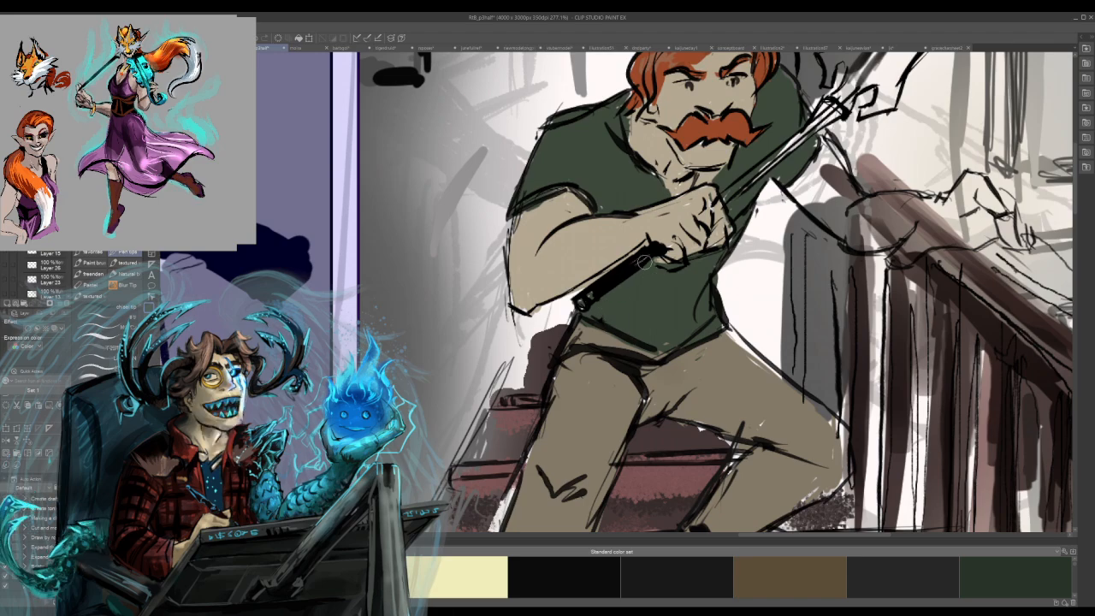
scroll(655, 278, up, 4)
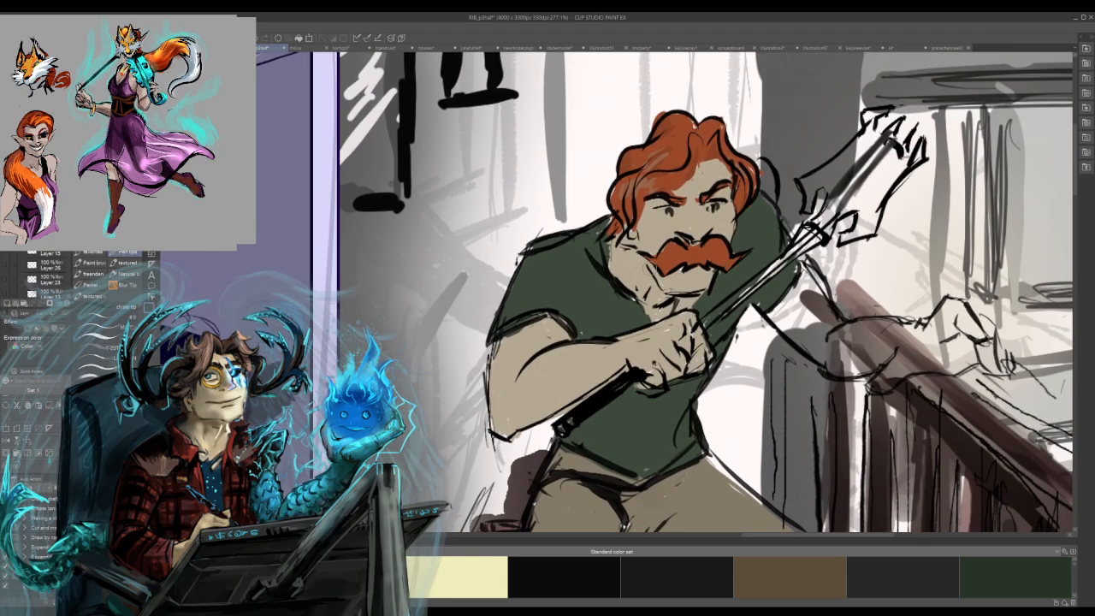
drag(699, 262, 574, 298)
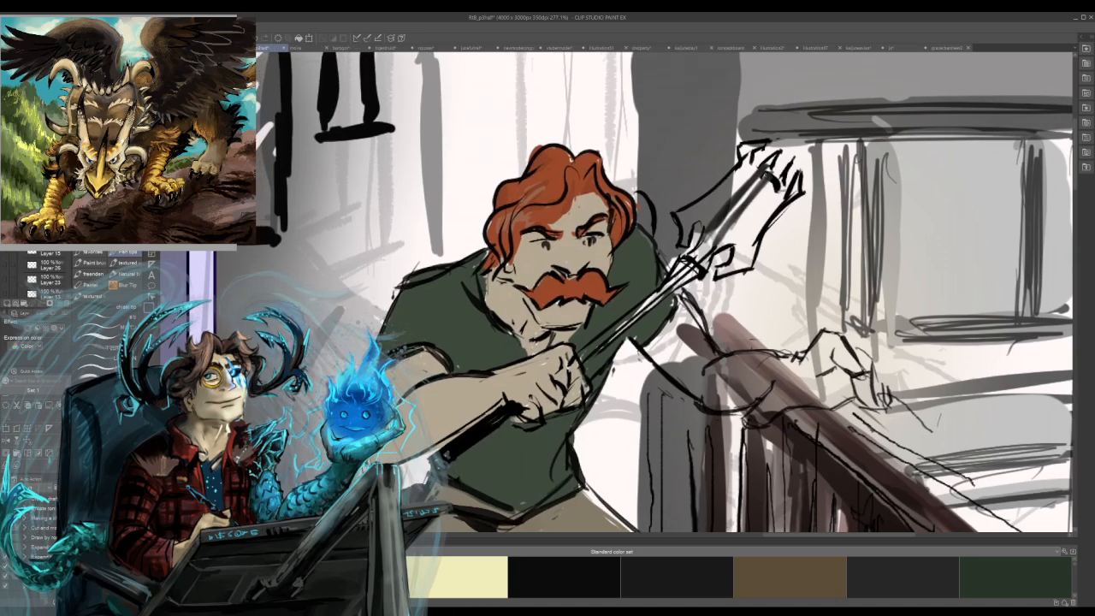
mouse_move(754, 203)
mouse_down()
mouse_move(776, 182)
mouse_move(740, 264)
mouse_up()
mouse_move(778, 192)
mouse_down()
mouse_move(738, 264)
mouse_move(733, 255)
mouse_up()
mouse_move(751, 176)
mouse_down()
mouse_move(702, 232)
mouse_move(695, 217)
mouse_up()
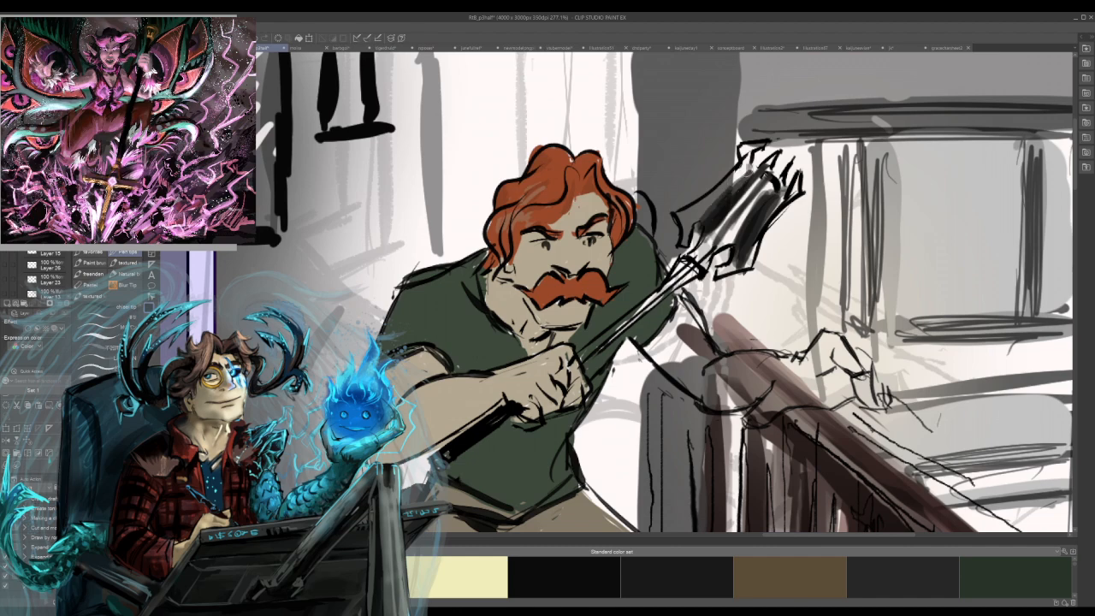
drag(702, 206, 682, 233)
drag(742, 163, 676, 223)
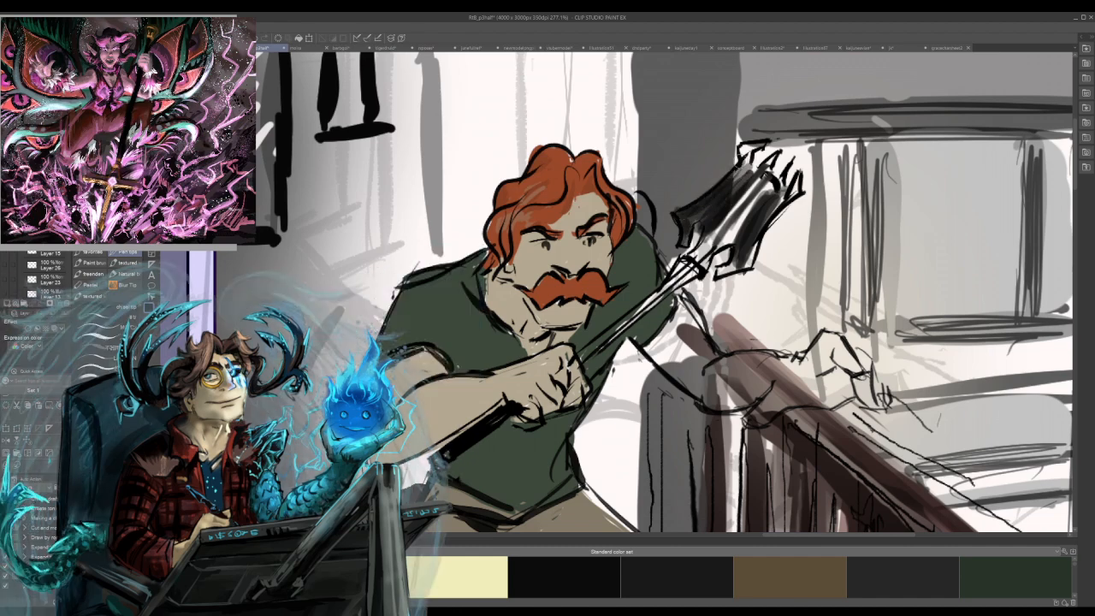
Fill the mace's shaft and collar with black and darken the light streaks in its head.
mouse_move(579, 363)
mouse_down()
mouse_move(684, 261)
mouse_move(711, 253)
mouse_move(632, 321)
mouse_move(686, 283)
mouse_move(656, 304)
mouse_up()
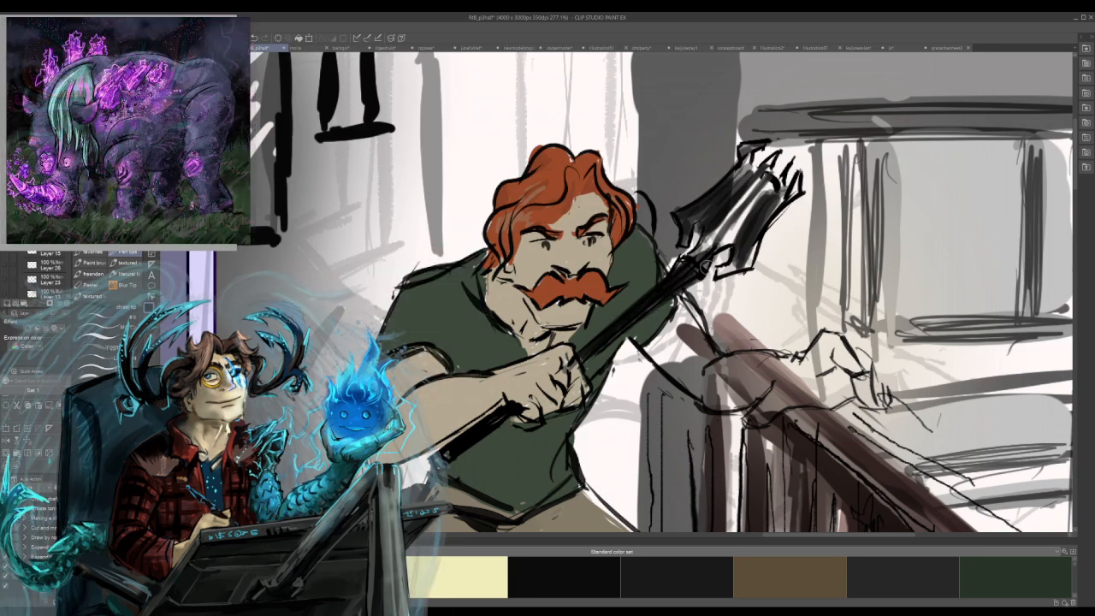
mouse_move(708, 248)
mouse_down()
mouse_move(760, 176)
mouse_move(701, 250)
mouse_up()
mouse_move(766, 186)
mouse_down()
mouse_move(728, 243)
mouse_move(727, 269)
mouse_move(753, 247)
mouse_up()
Fill the man's outstretched arm and the hand resting on the banister with beige skin colour.
mouse_move(554, 497)
mouse_down()
mouse_move(602, 341)
mouse_move(597, 378)
mouse_up()
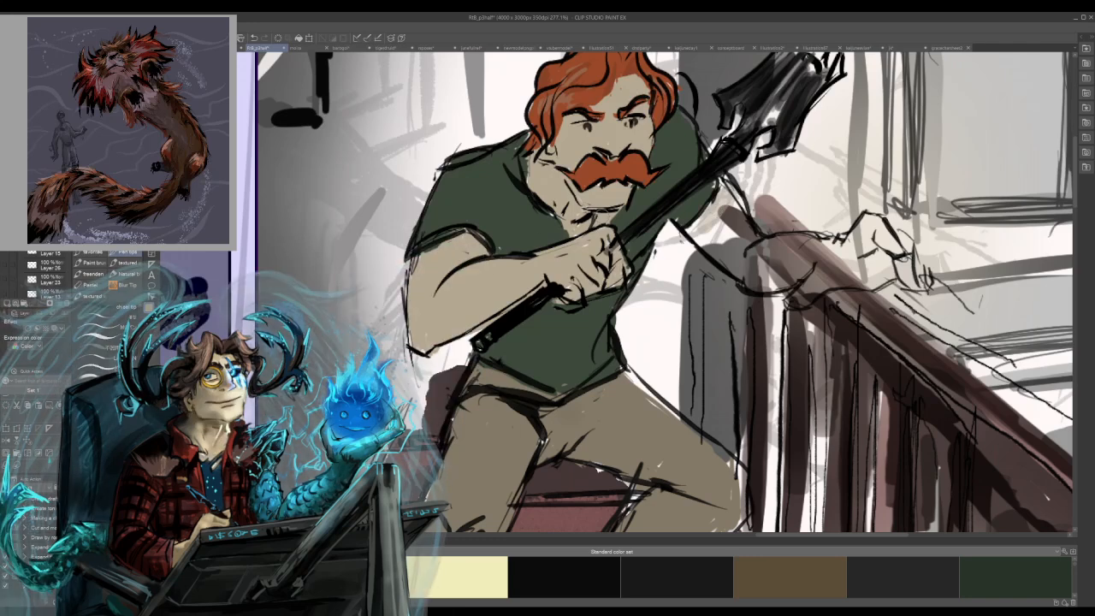
mouse_move(692, 236)
mouse_down()
mouse_move(740, 275)
mouse_move(691, 231)
mouse_move(753, 272)
mouse_move(734, 232)
mouse_move(749, 206)
mouse_move(728, 189)
mouse_up()
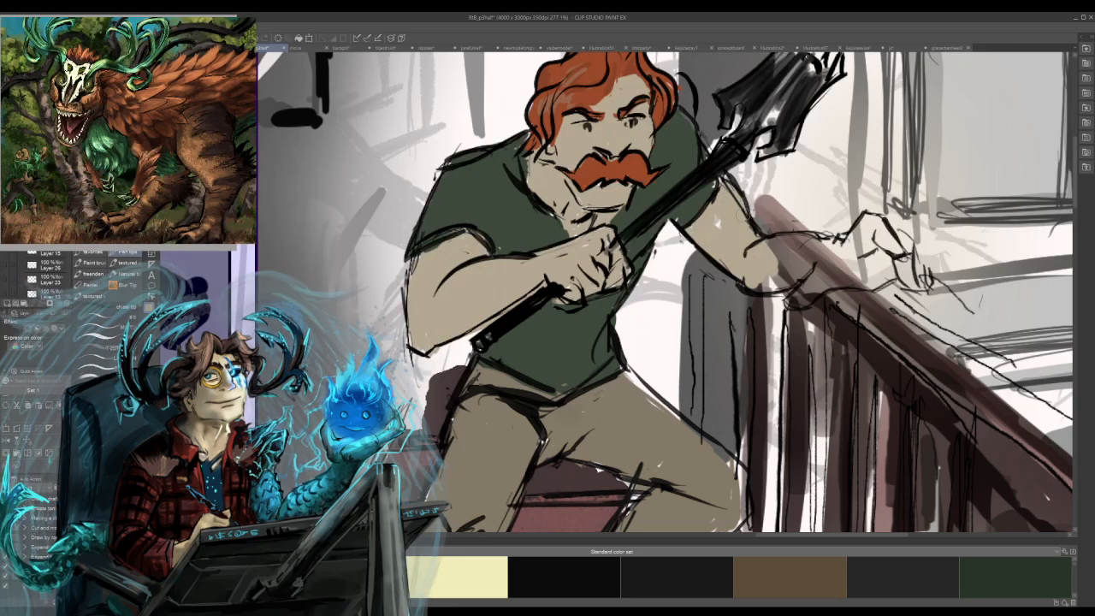
mouse_move(780, 282)
mouse_down()
mouse_move(817, 272)
mouse_move(811, 301)
mouse_move(865, 244)
mouse_up()
mouse_move(834, 283)
mouse_down()
mouse_move(877, 241)
mouse_move(892, 244)
mouse_move(904, 281)
mouse_move(926, 289)
mouse_up()
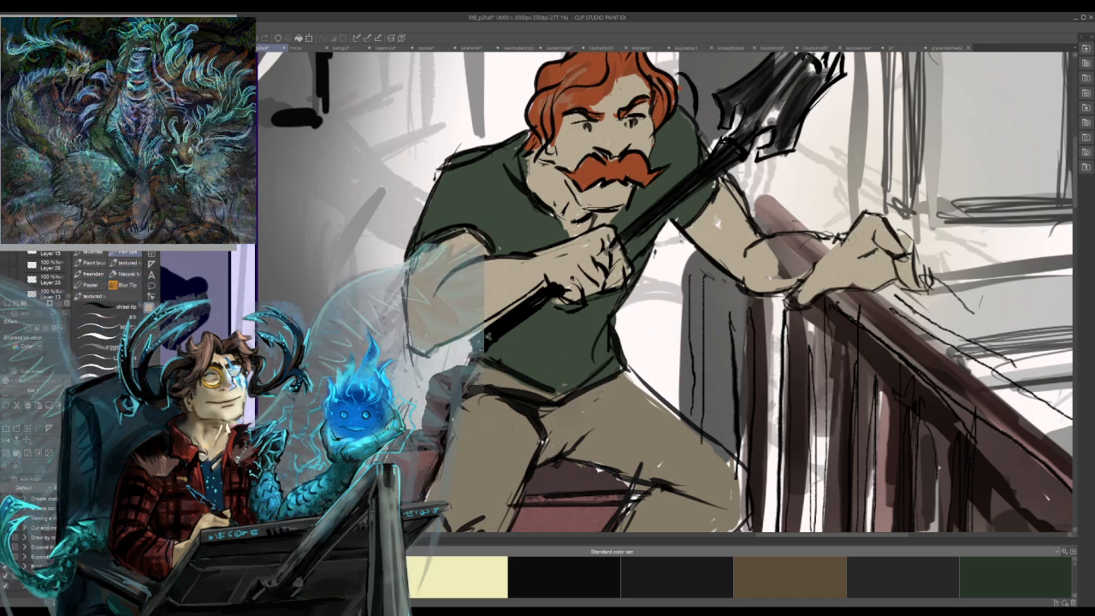
drag(791, 256, 794, 275)
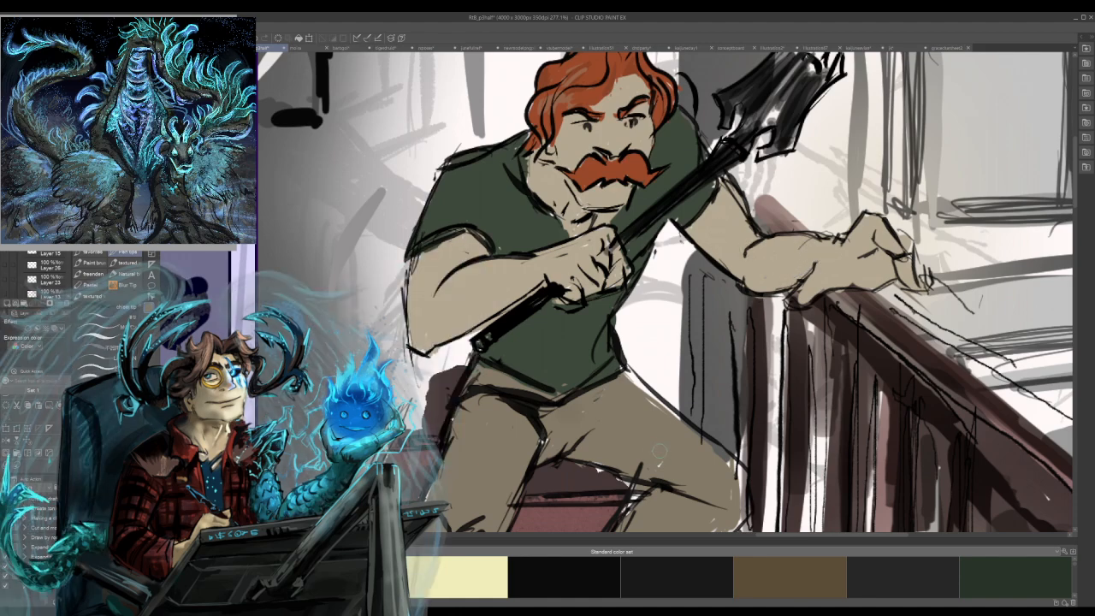
Save the comic page and fit the whole page in view.
drag(676, 425, 712, 324)
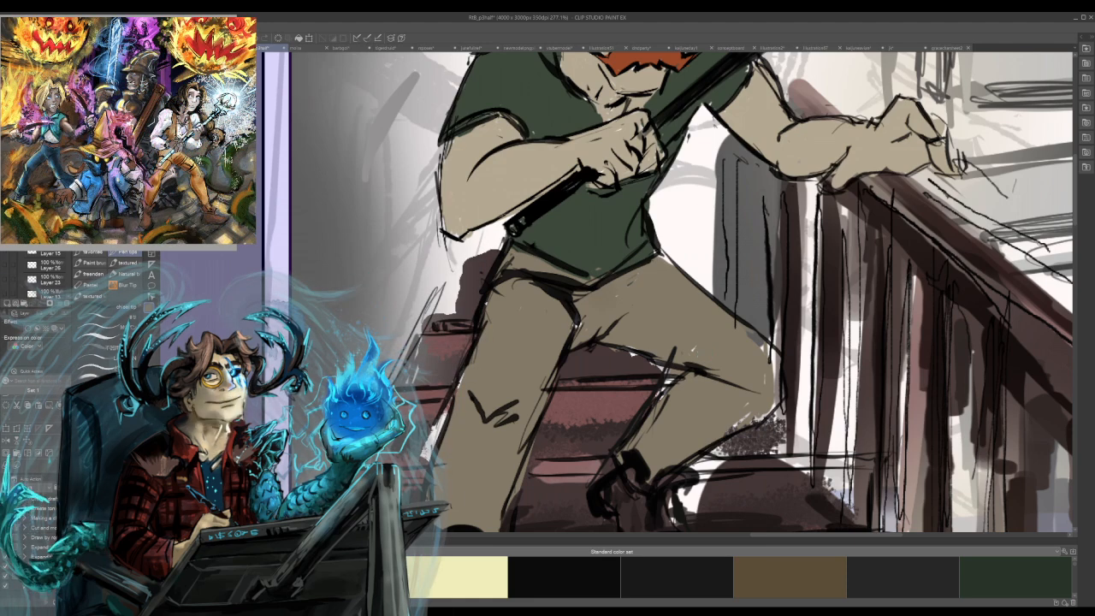
key(ctrl+s)
key(ctrl+0)
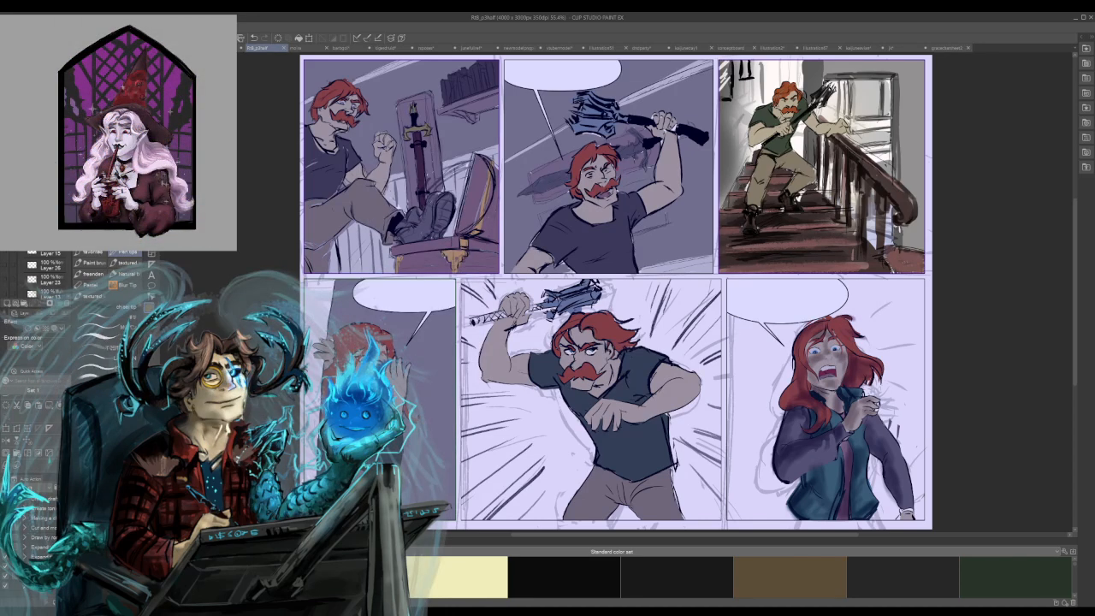
Look through the other open artworks, including the character sketches, the tiger painting and the winged figure.
click(300, 49)
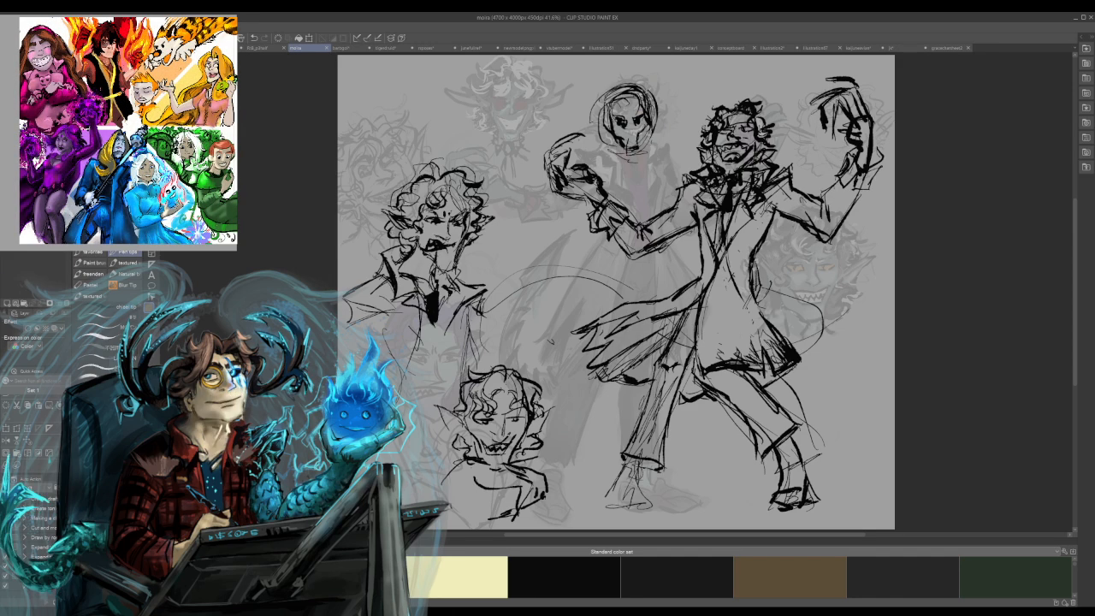
key(ctrl+Tab)
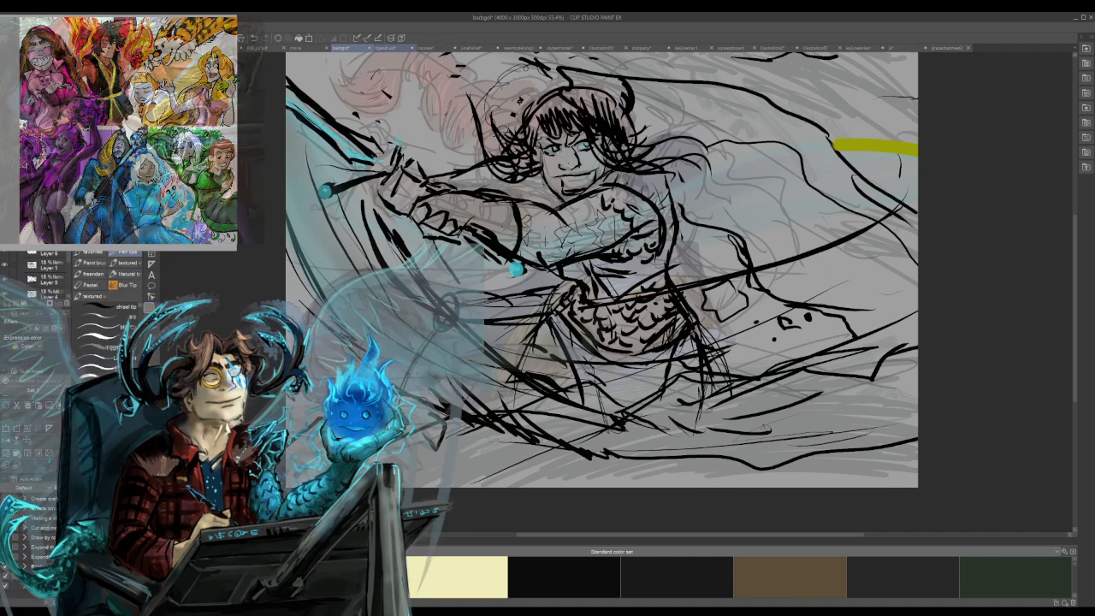
key(ctrl+Tab)
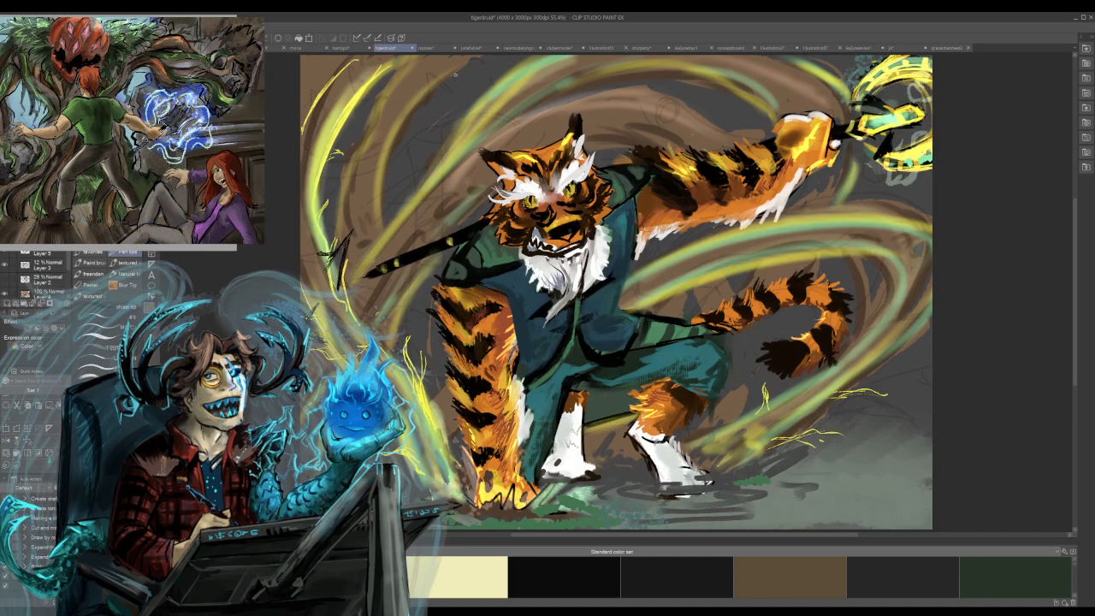
key(ctrl+Tab)
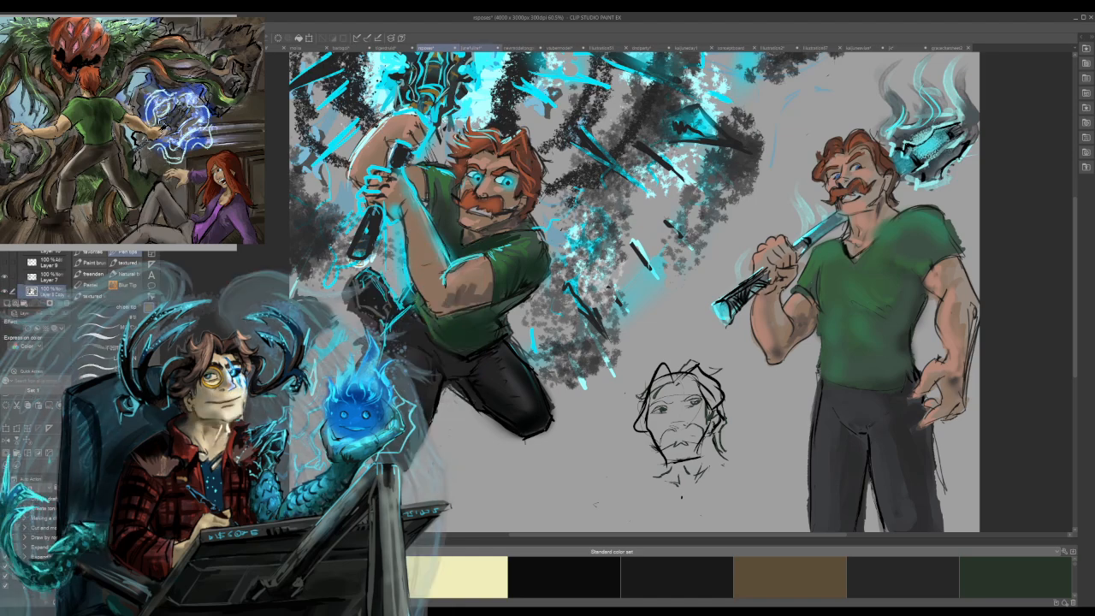
key(ctrl+Tab)
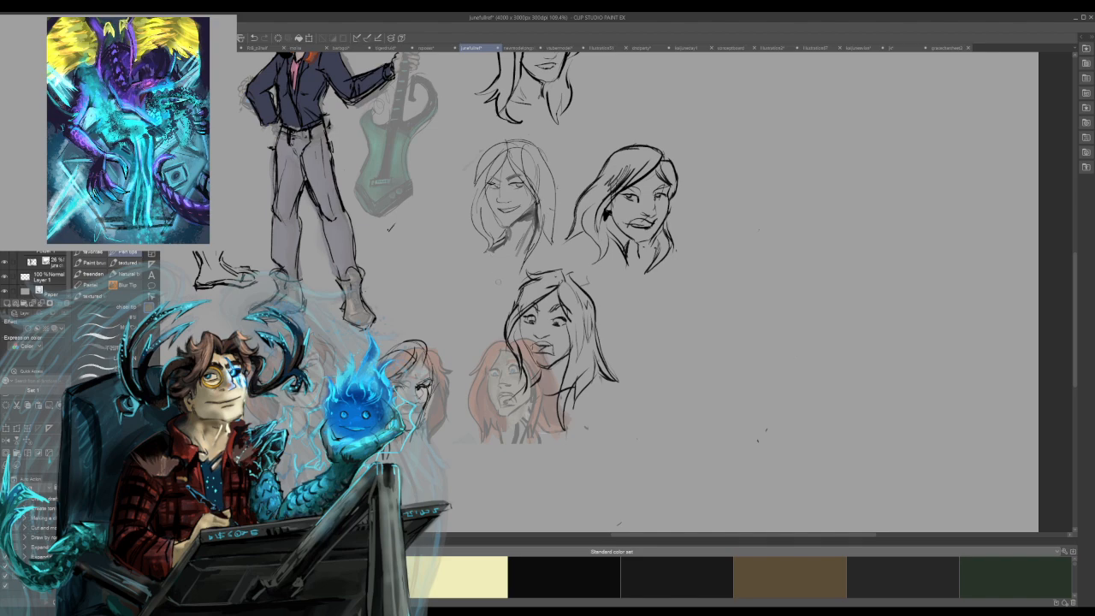
mouse_move(548, 291)
mouse_down()
mouse_move(718, 398)
mouse_move(826, 402)
mouse_move(783, 366)
mouse_move(789, 339)
mouse_move(791, 476)
mouse_up()
drag(815, 369, 829, 366)
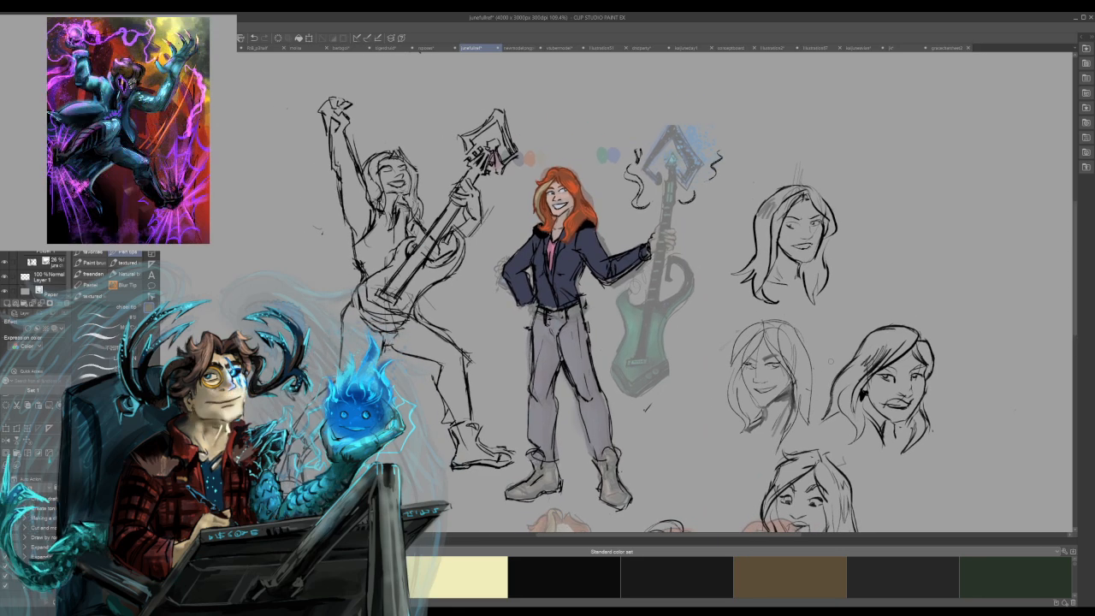
click(517, 47)
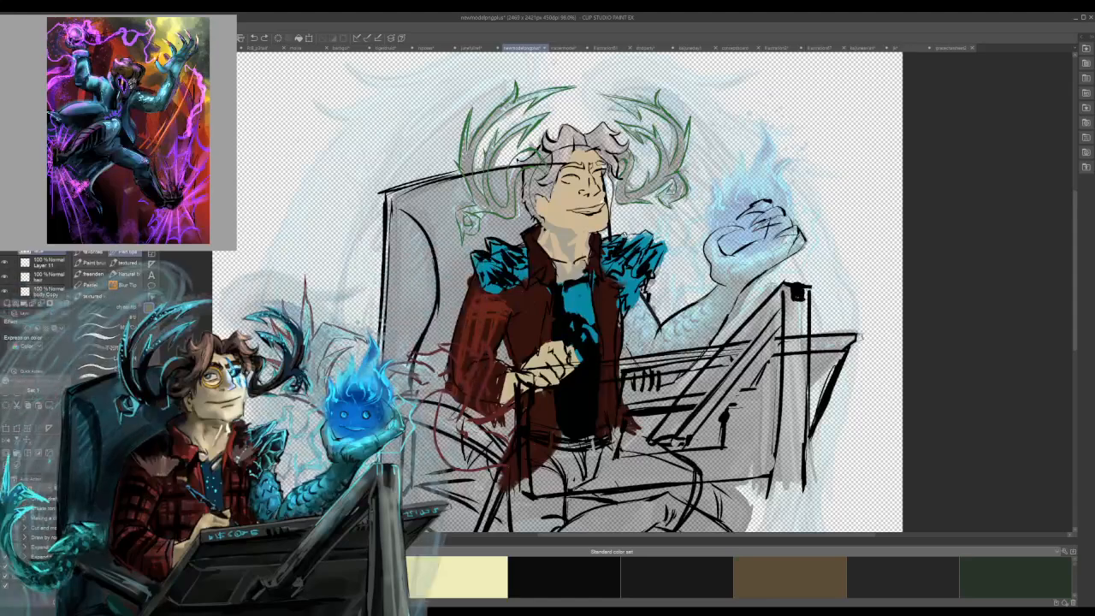
click(563, 47)
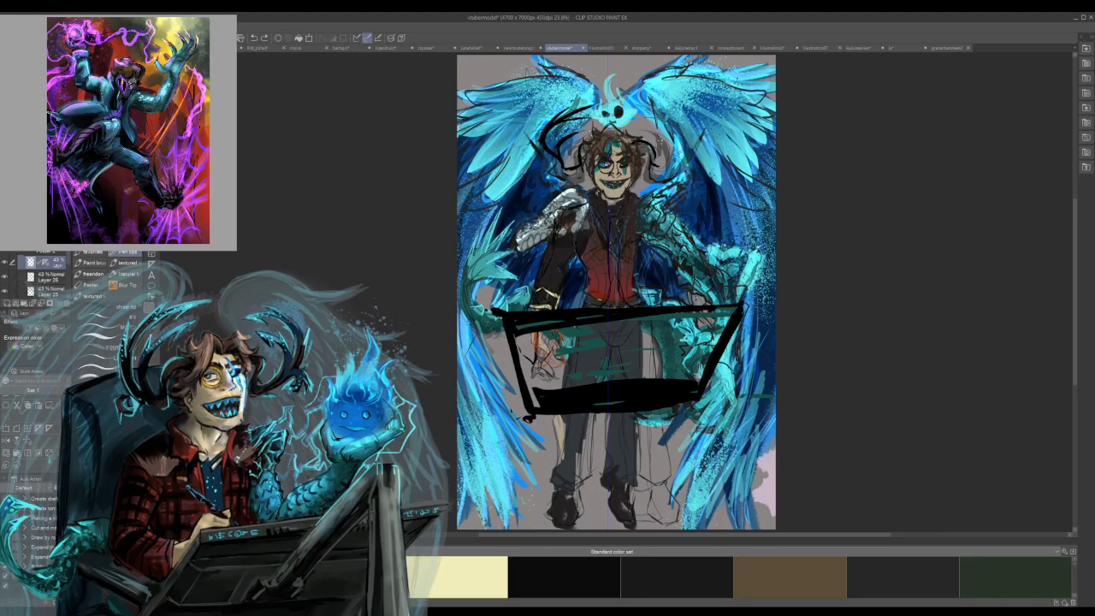
Close the purple crow wizard painting, the Kaijune day 1 seed creature and the red-haired characters' concept board.
key(ctrl+Tab)
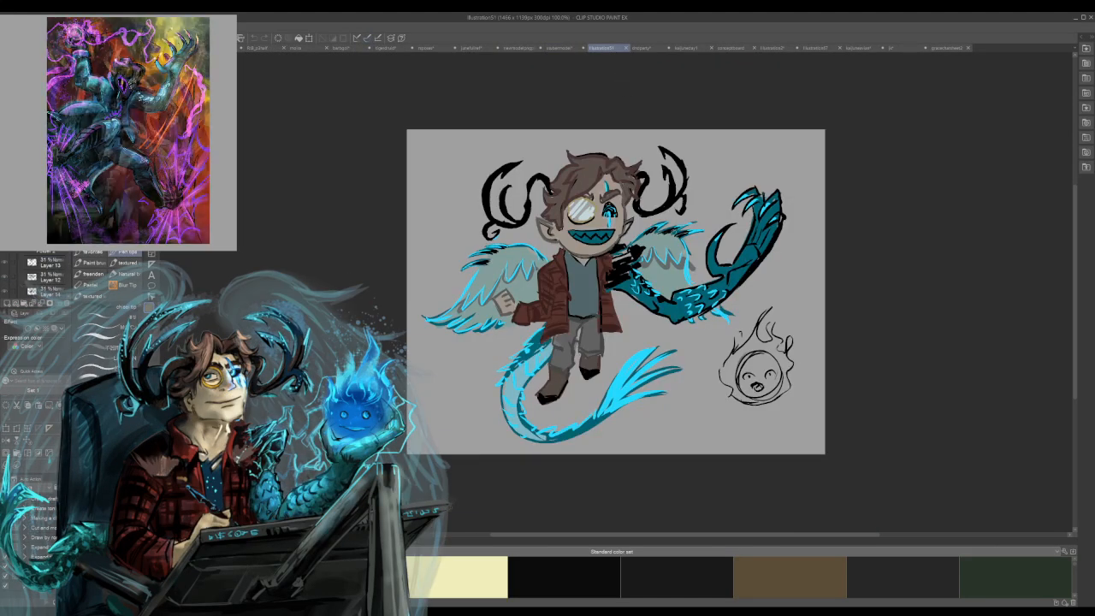
key(ctrl+Tab)
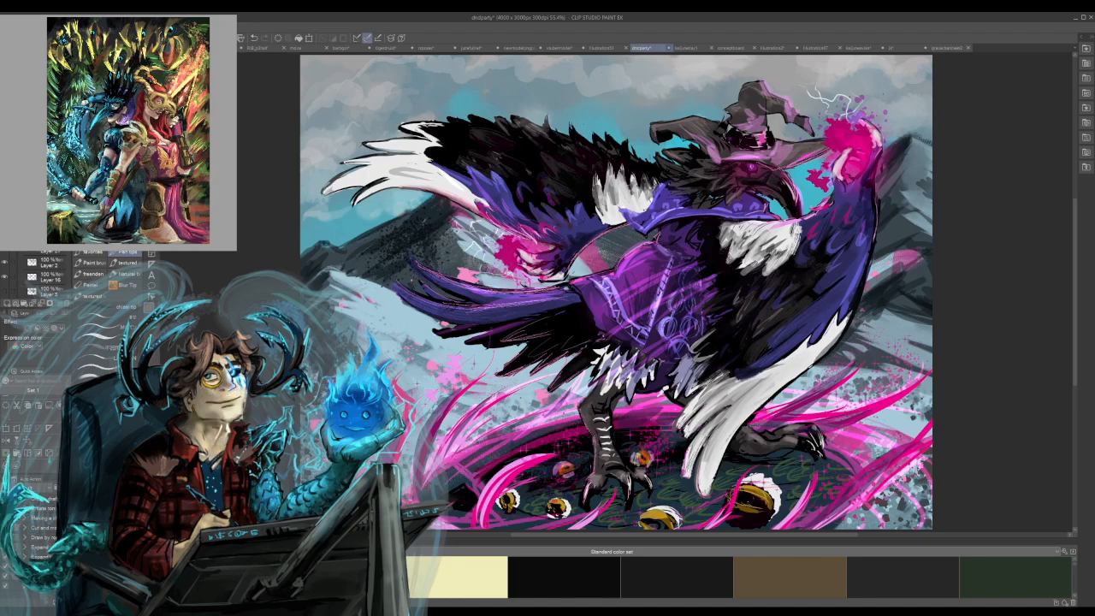
key(ctrl+Tab)
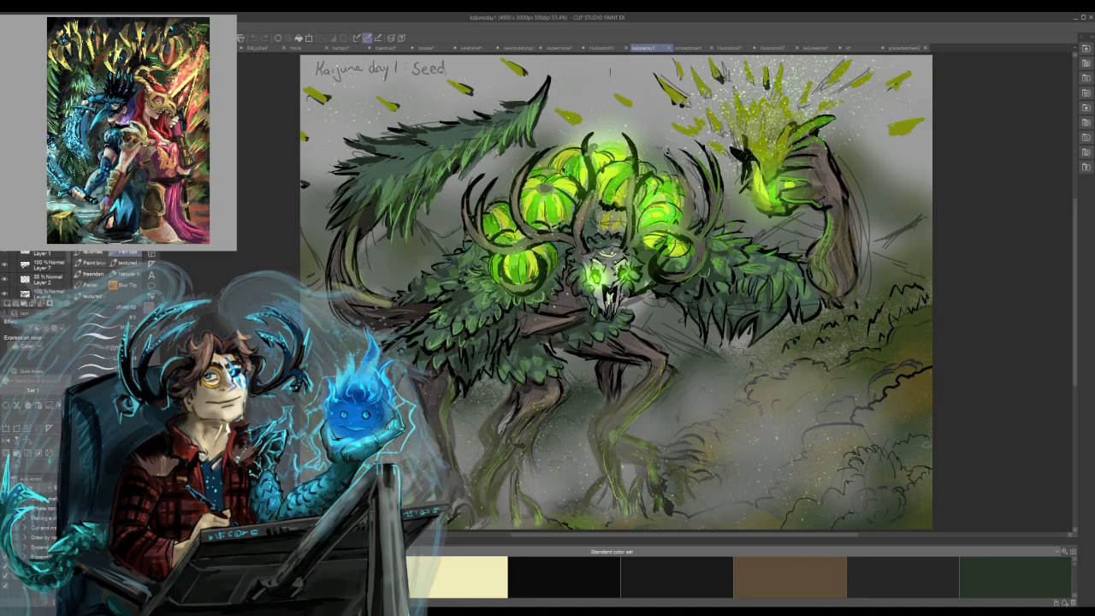
key(ctrl+shift+Tab)
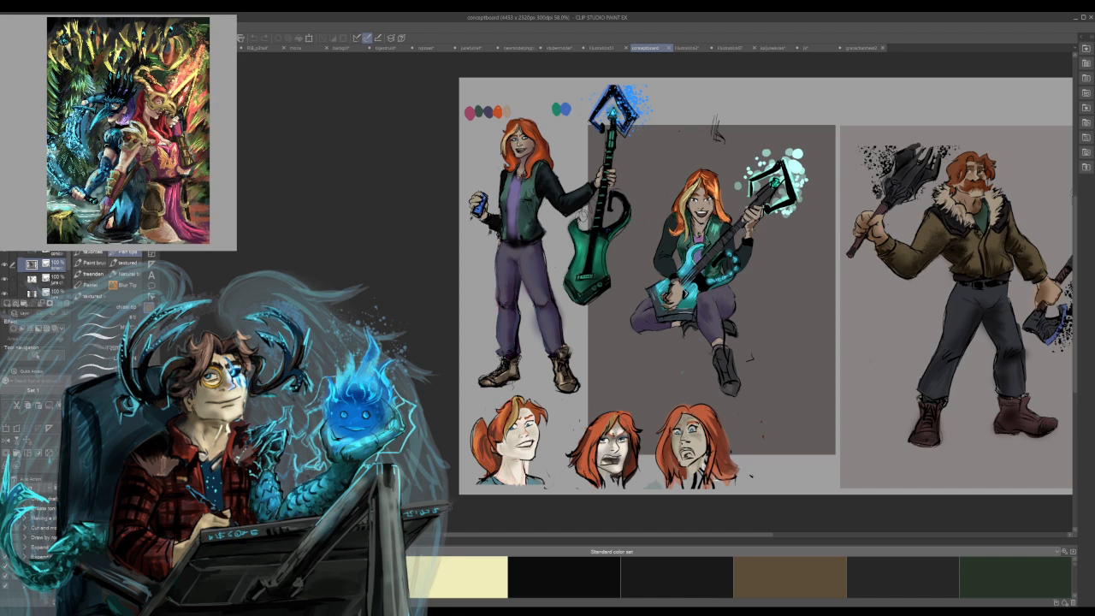
key(ctrl+w)
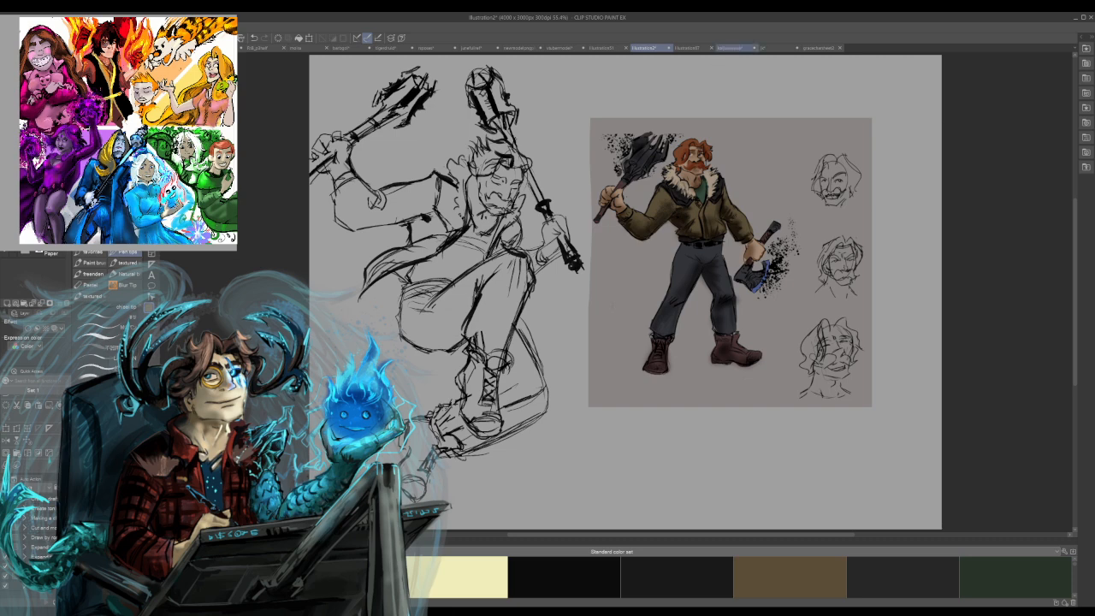
Close the blue lizard character sheet and the unfinished bird sketch with brown claws.
click(687, 48)
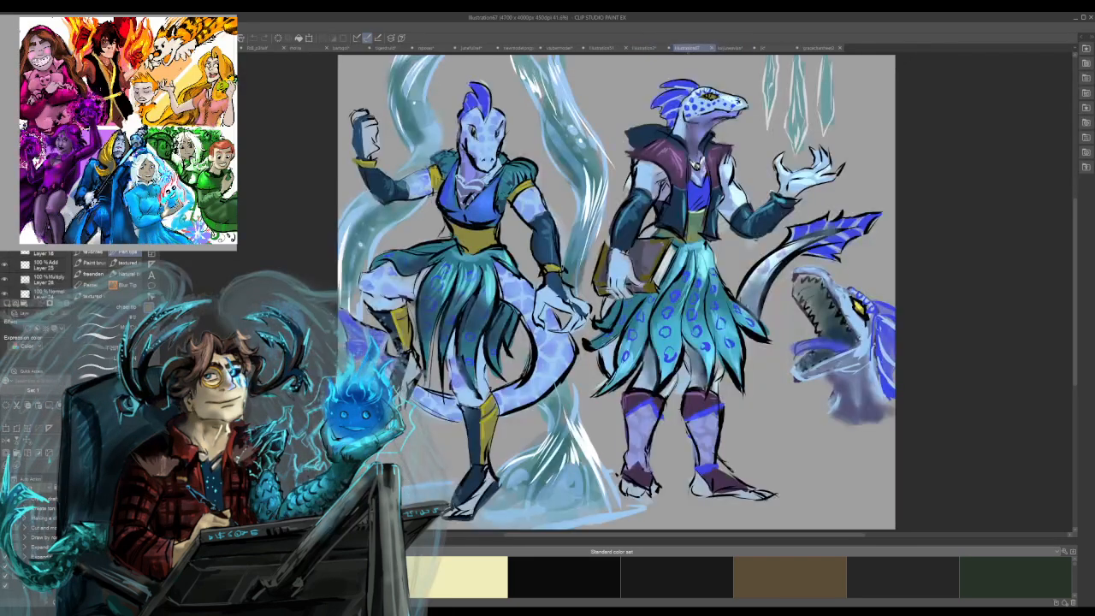
click(710, 48)
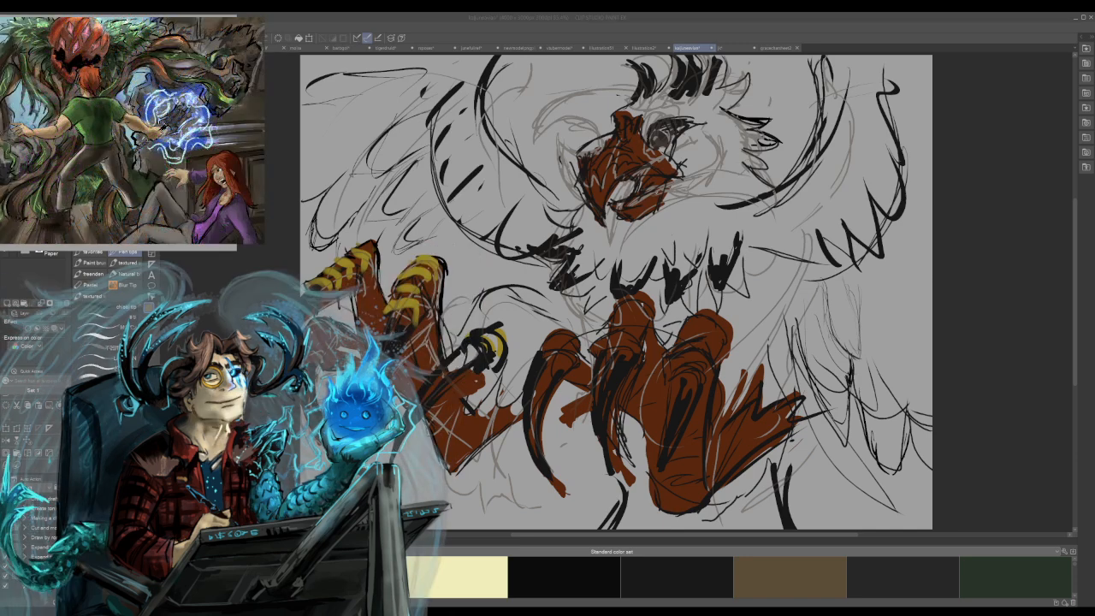
click(711, 48)
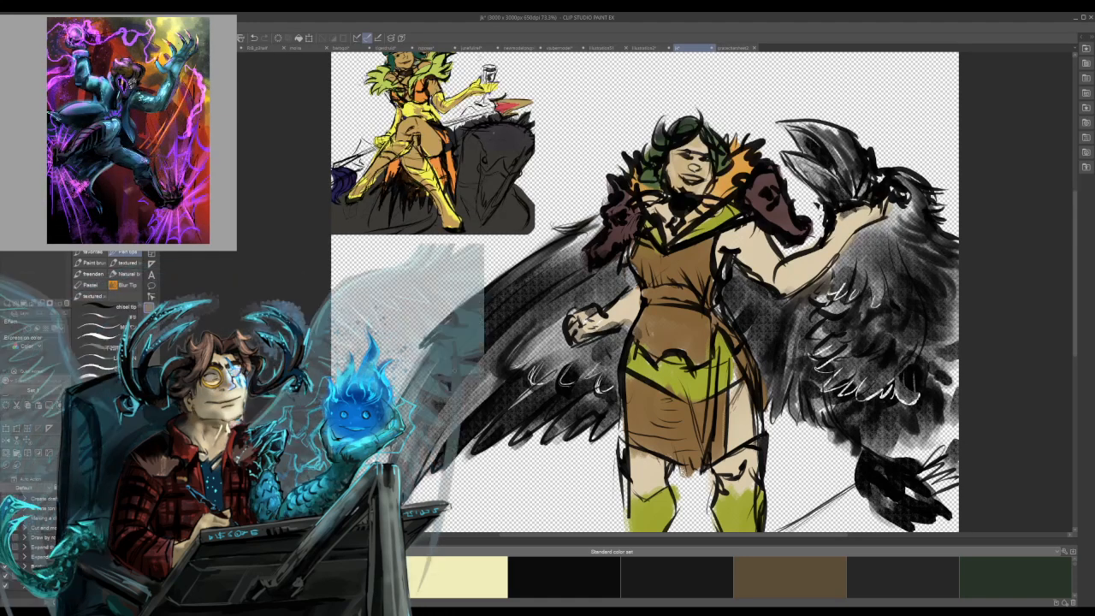
Look through the green-cloaked character sheet, the desk and winged avatar drawings, and the red-haired guitarist's reference sheet.
click(736, 47)
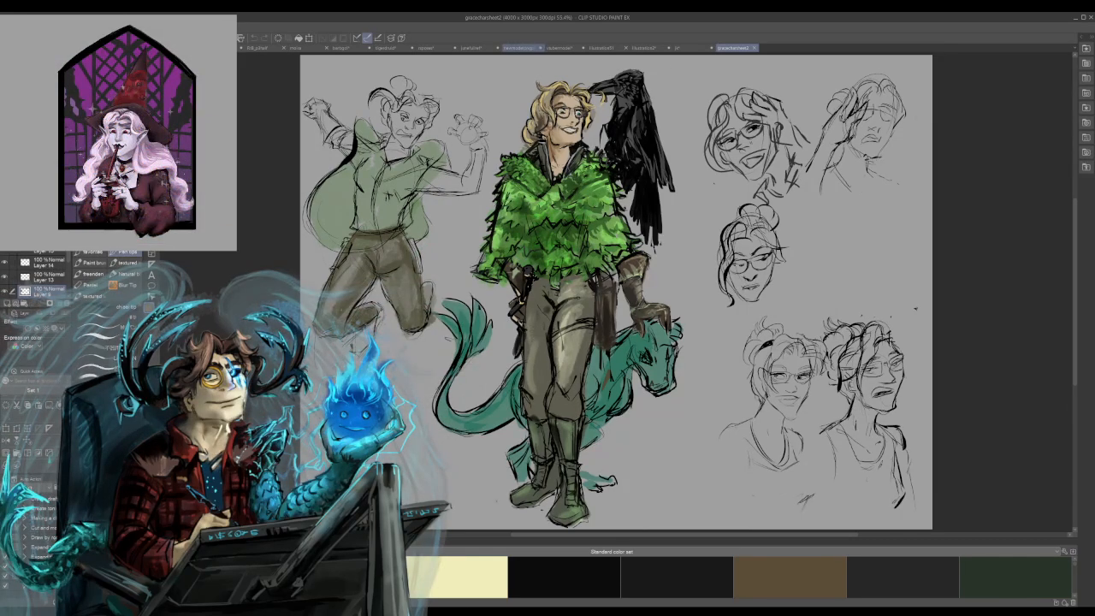
click(519, 47)
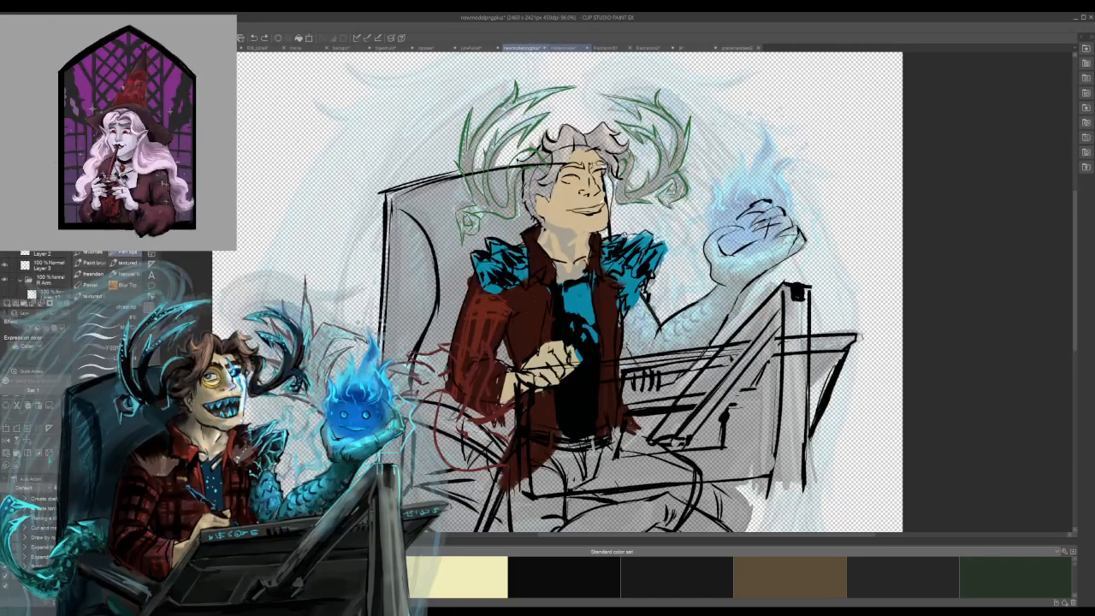
click(563, 47)
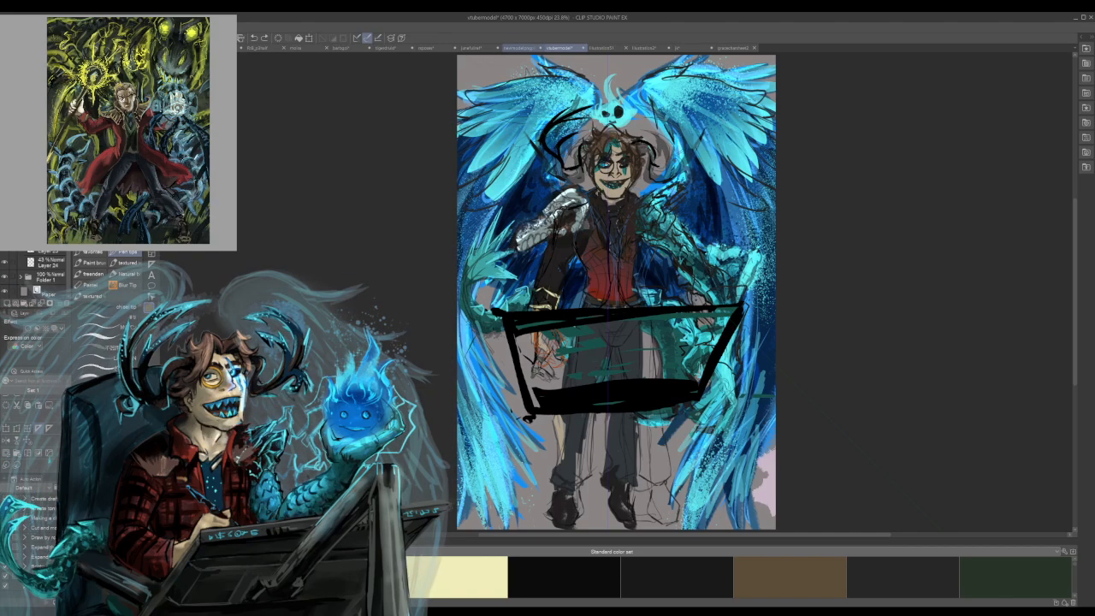
click(520, 48)
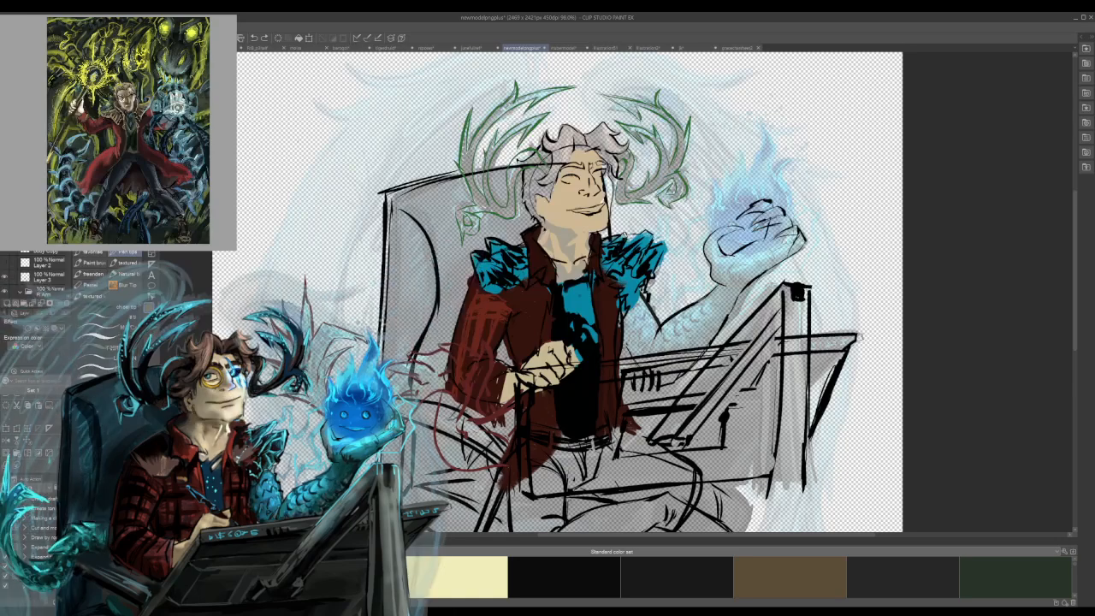
click(471, 48)
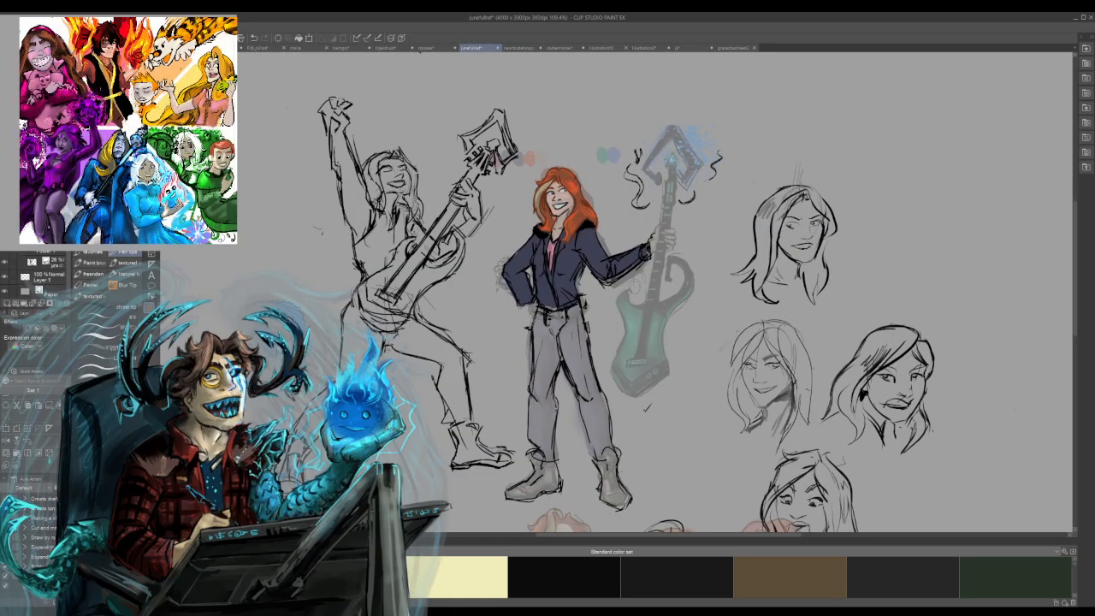
scroll(555, 406, up, 4)
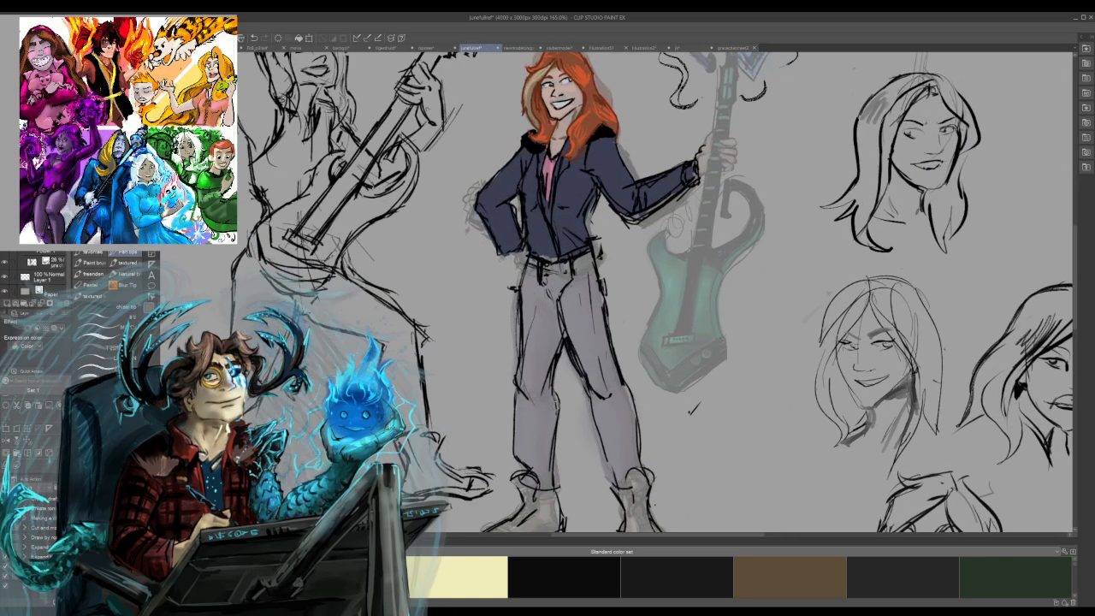
scroll(630, 461, down, 1)
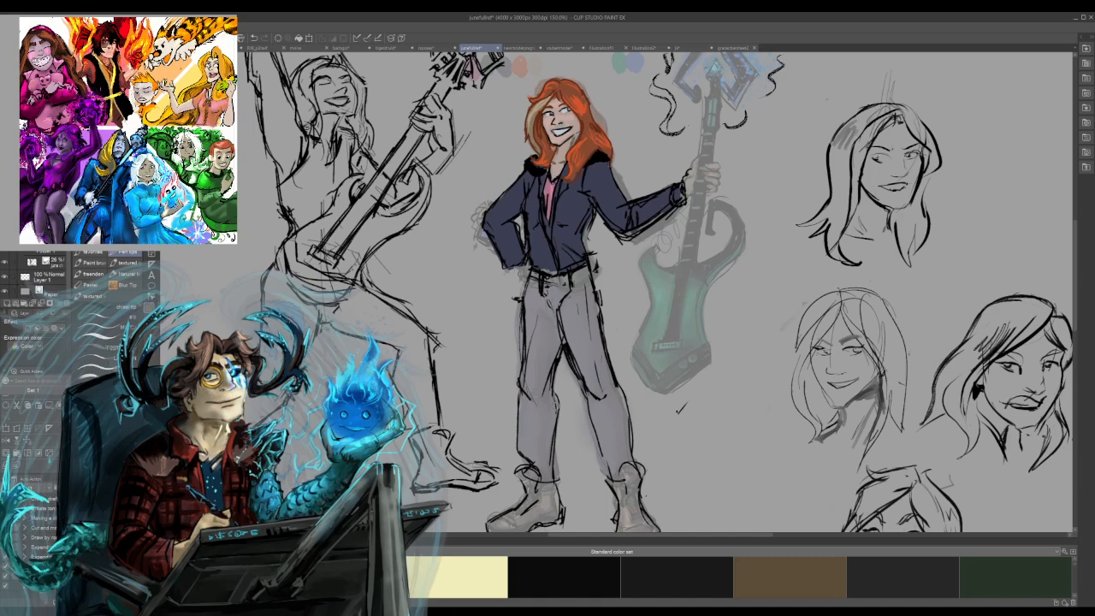